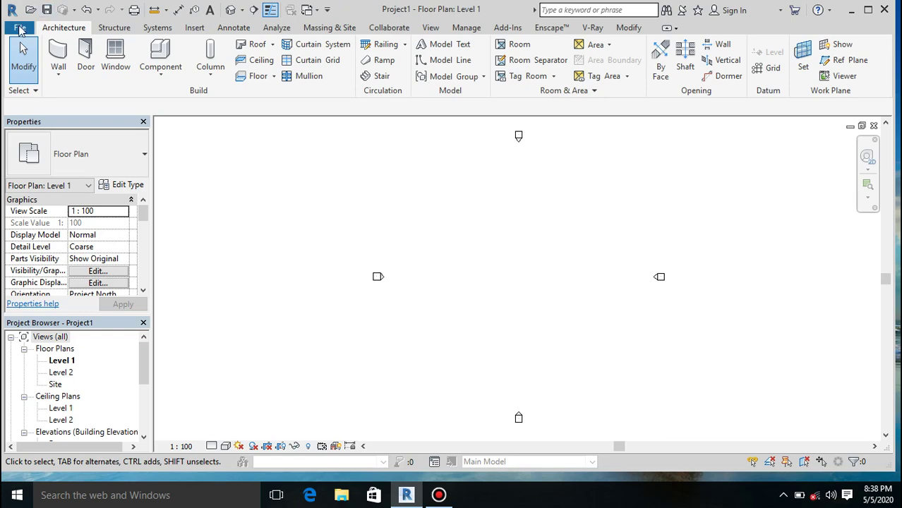
Create a new family from the Metric Generic Model.rft template
left_click(20, 28)
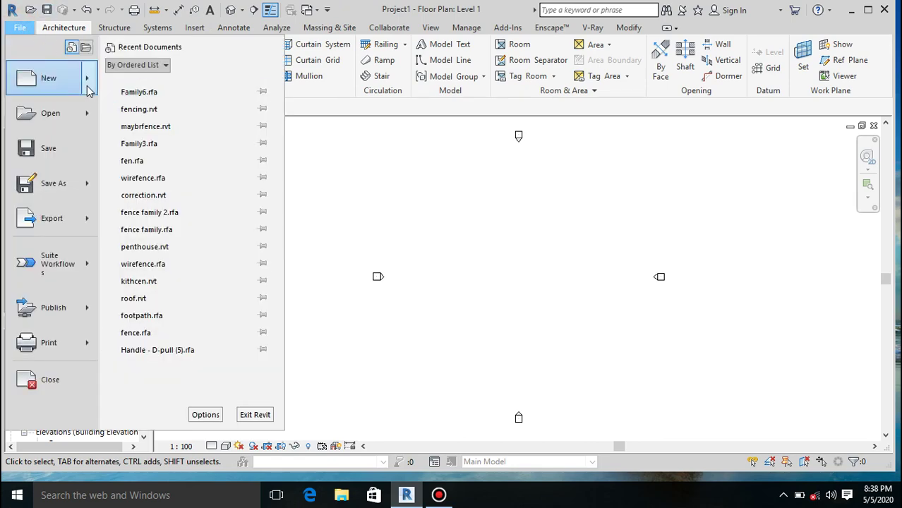
mouse_move(88, 90)
left_click(148, 113)
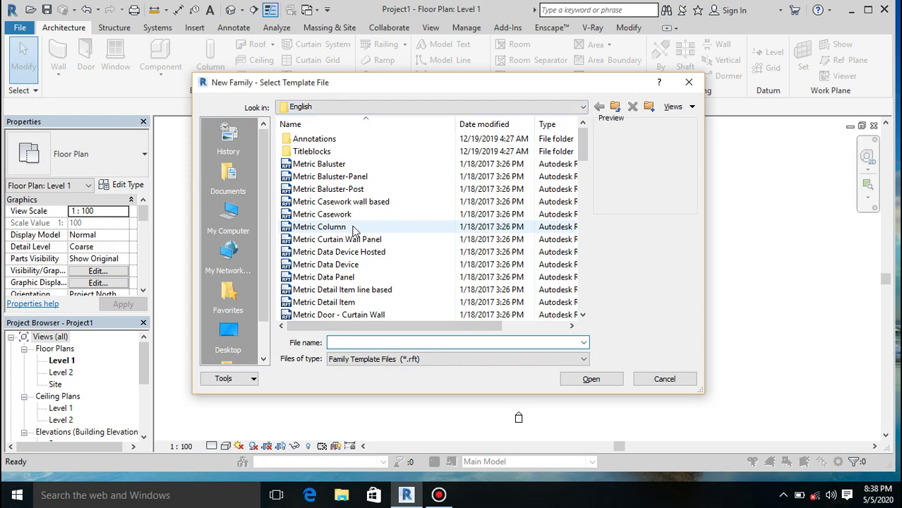
scroll(356, 231, "down", 5)
scroll(355, 232, "down", 5)
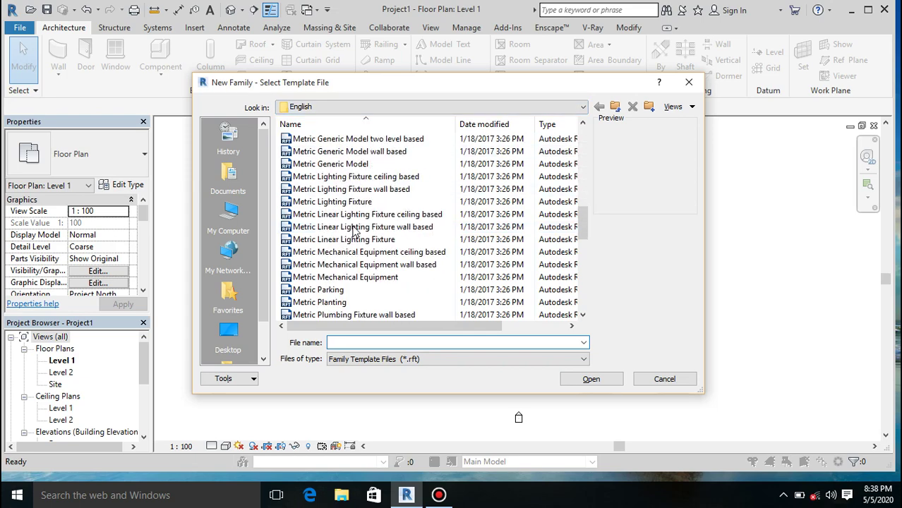
scroll(346, 221, "down", 5)
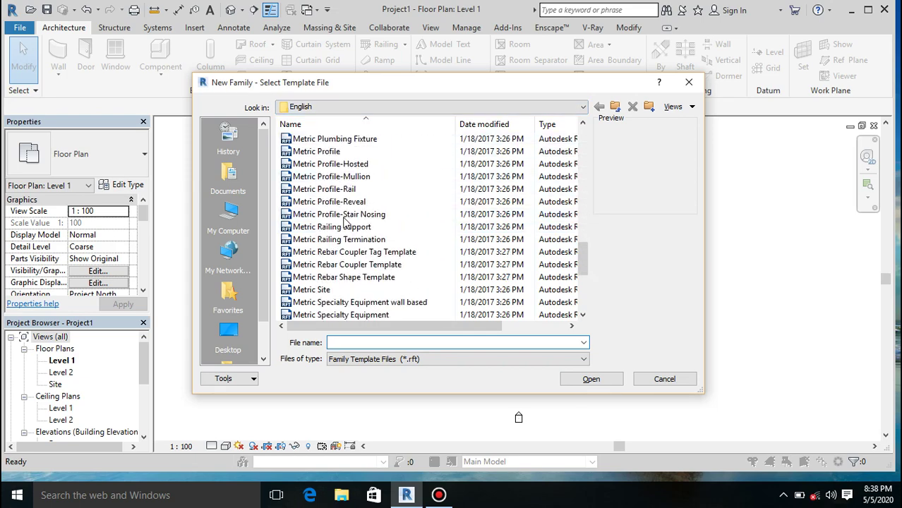
scroll(346, 222, "down", 5)
scroll(346, 222, "up", 11)
scroll(346, 221, "up", 4)
scroll(346, 222, "down", 4)
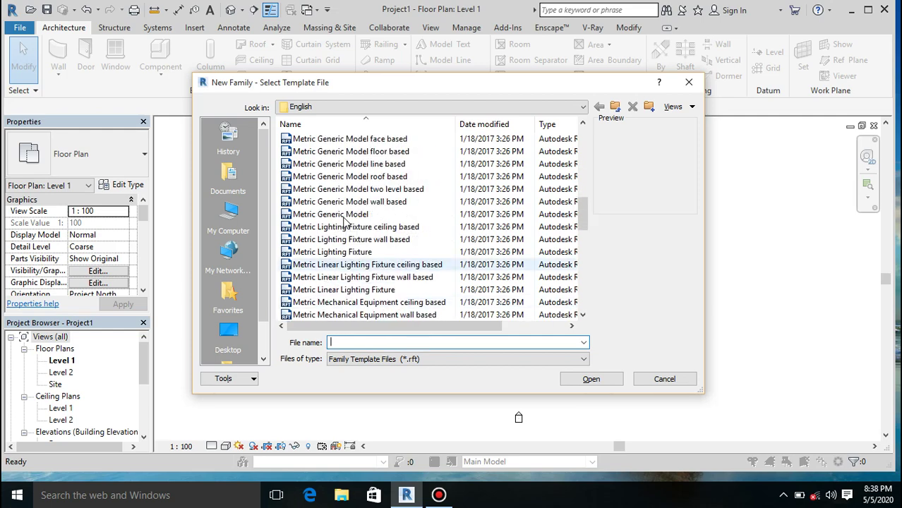
left_click(330, 214)
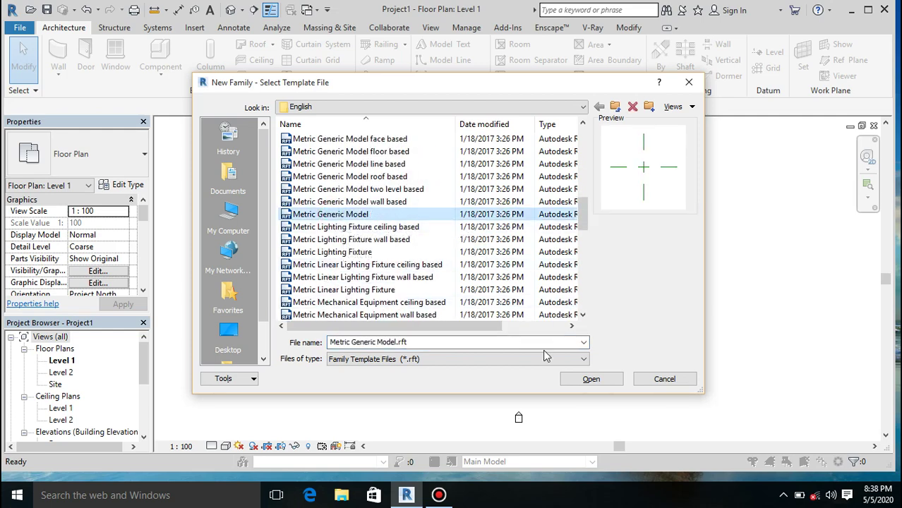
left_click(590, 380)
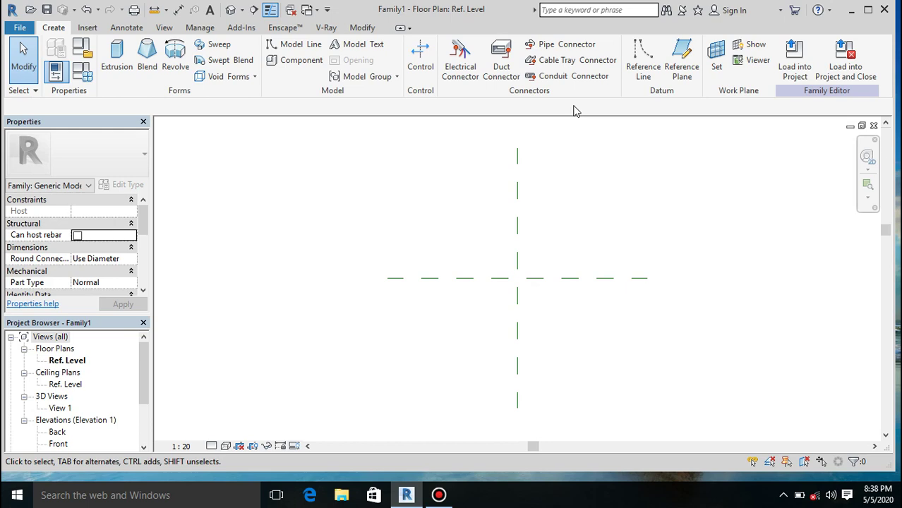
left_click(114, 61)
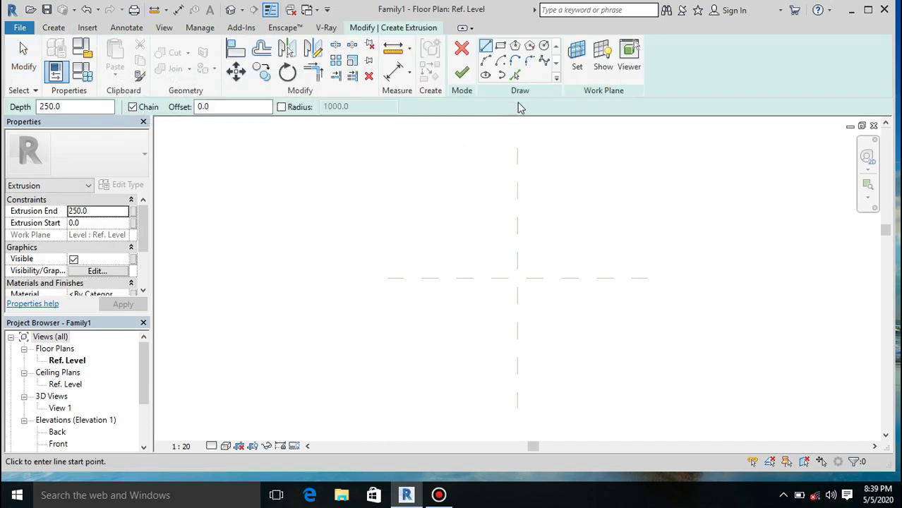
Start an extrusion and try a radius 5 centre-ends arc at the plane intersection
left_click(500, 62)
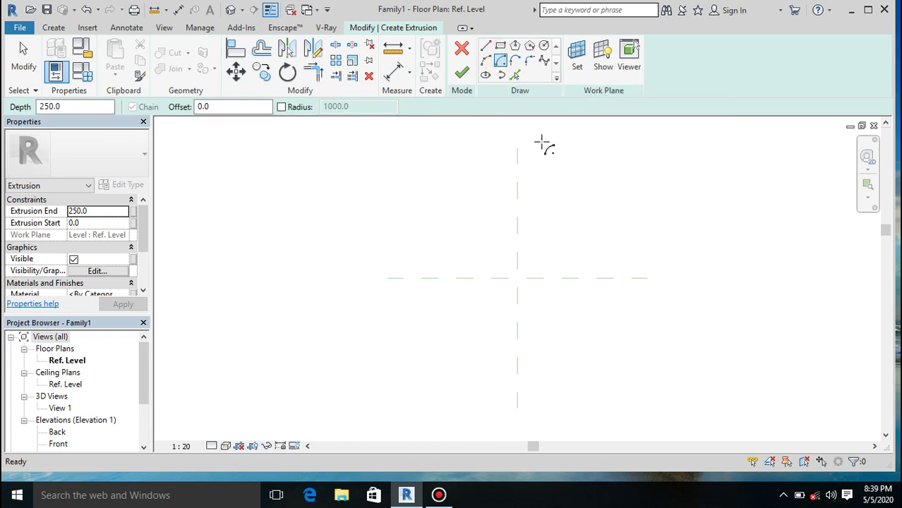
scroll(517, 276, "up", 3)
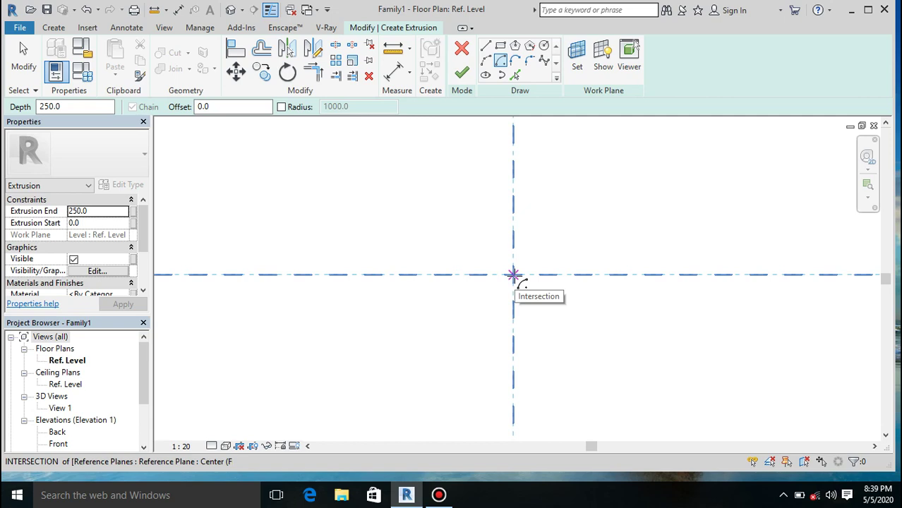
left_click(513, 275)
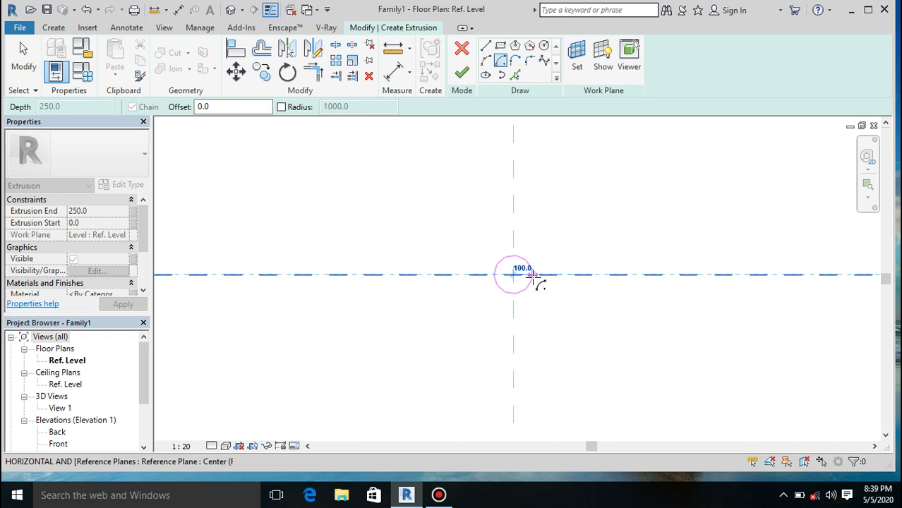
type("5")
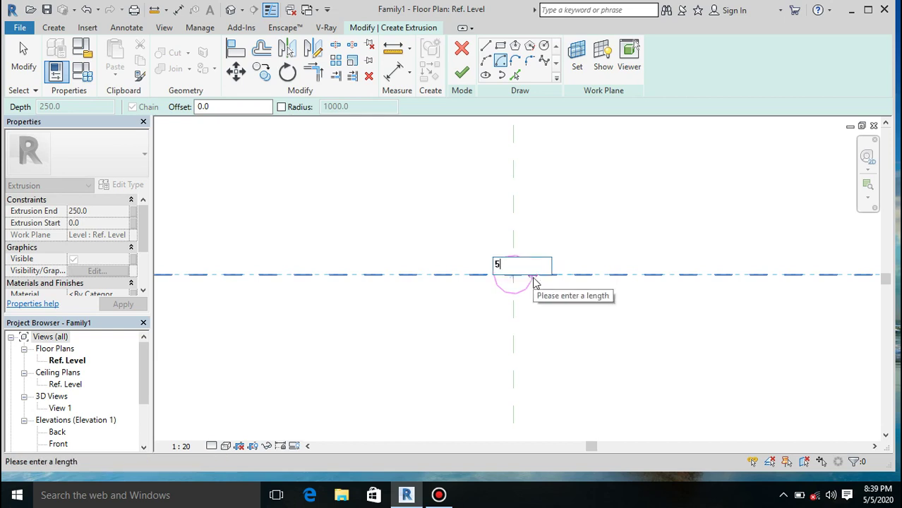
key("Return")
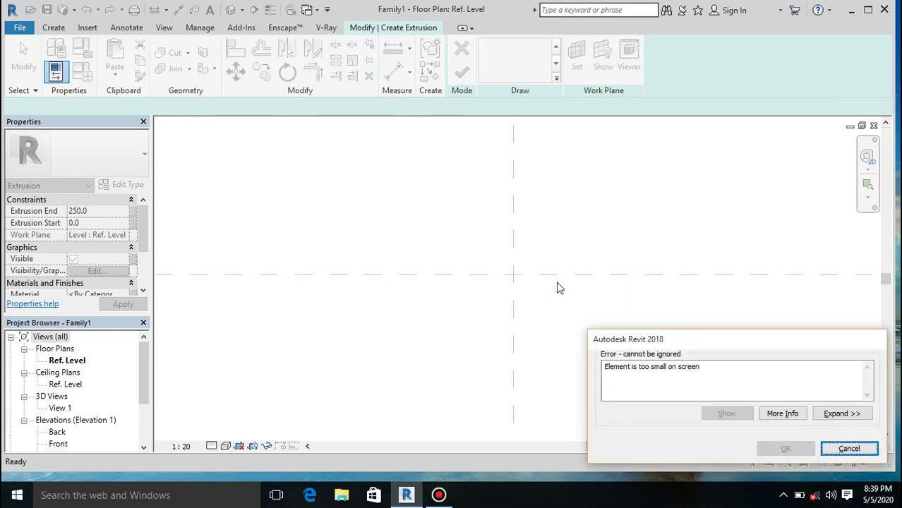
Dismiss the element-too-small error and bring up Project Units with UN
left_click(842, 449)
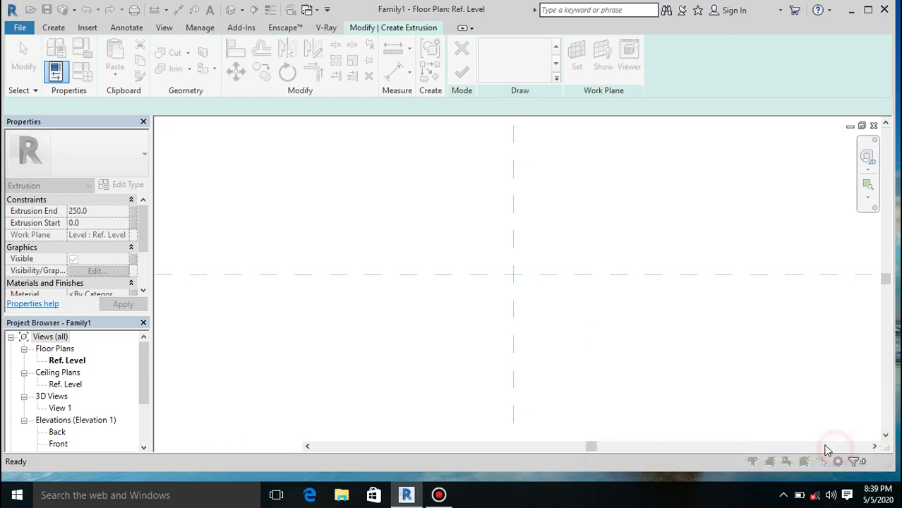
key("u")
key("n")
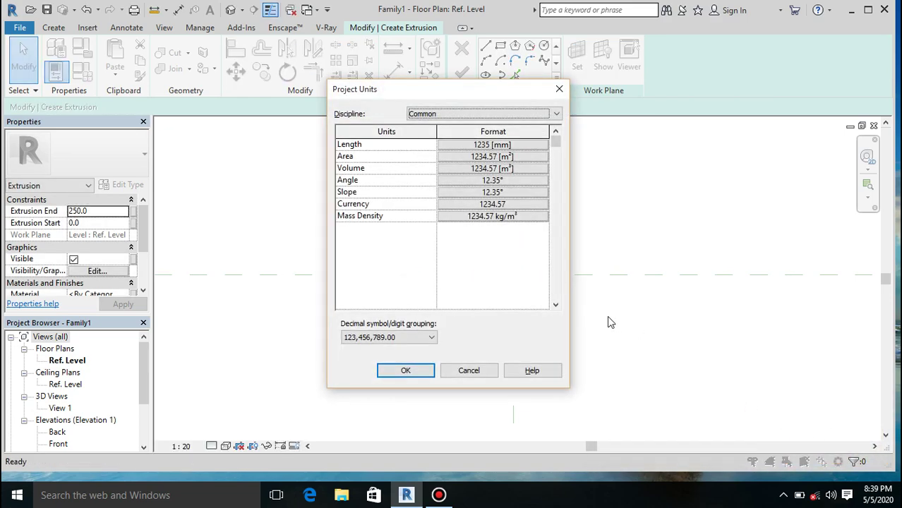
Close Project Units and draw the upper radius 5.0 arc centred on the plane intersection
left_click(558, 93)
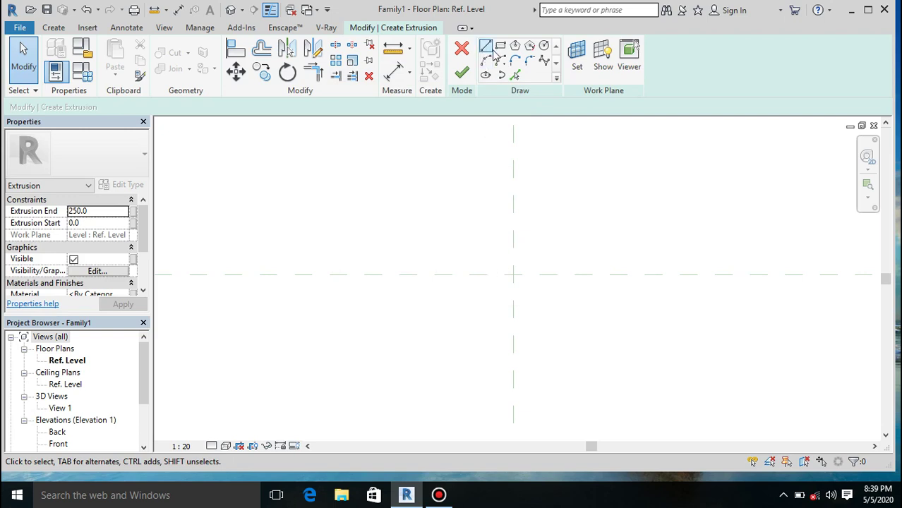
left_click(500, 61)
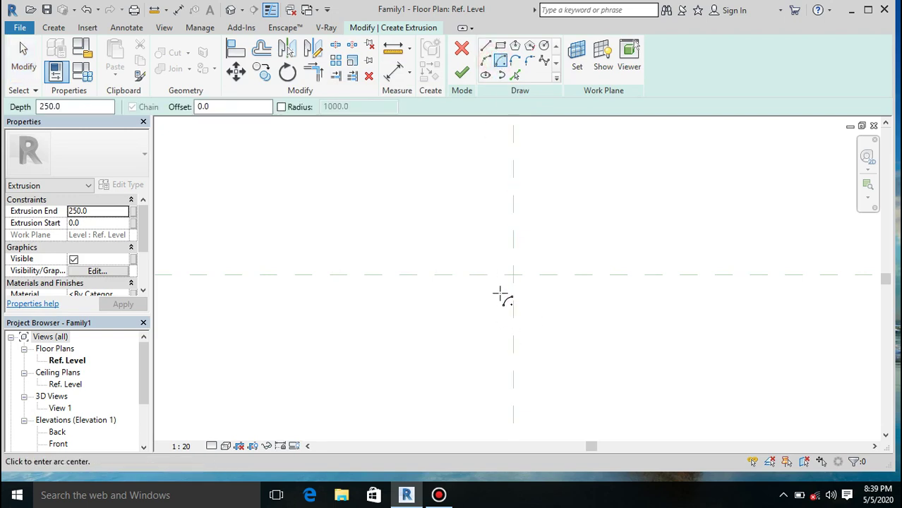
left_click(514, 275)
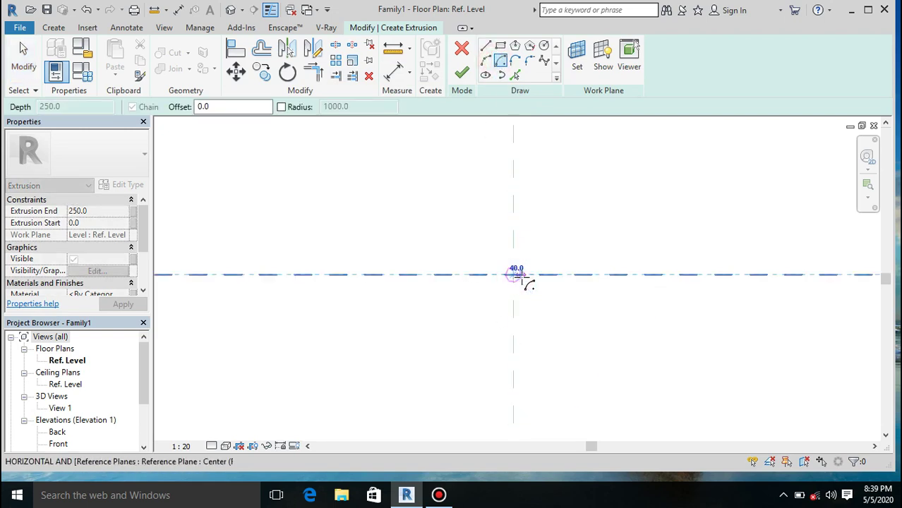
scroll(509, 272, "up", 5)
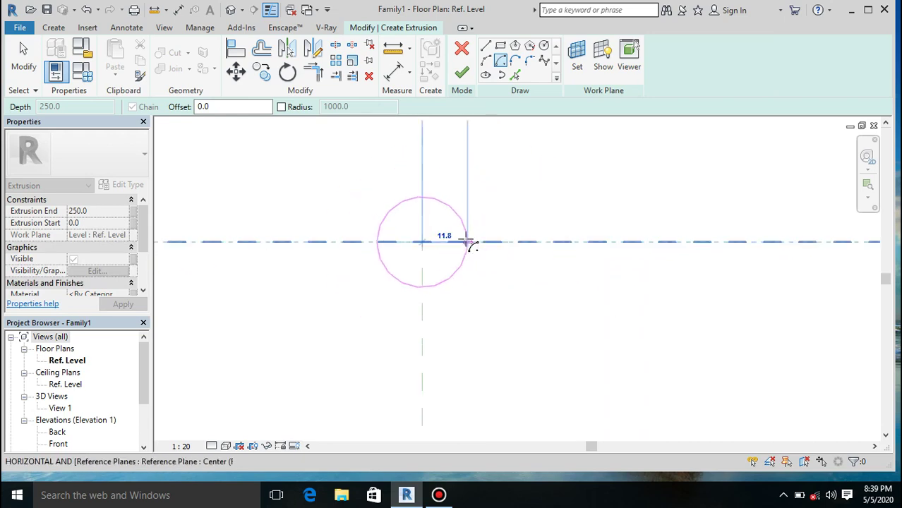
left_click(445, 242)
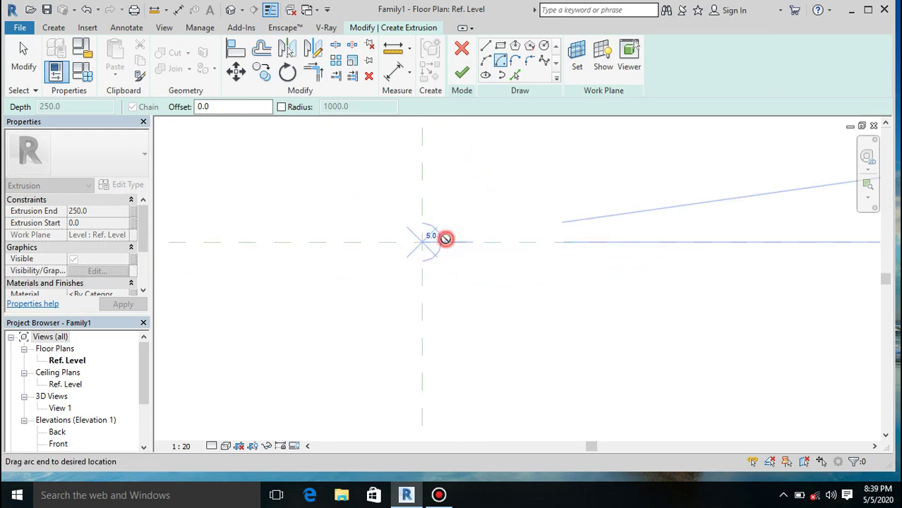
left_click(402, 242)
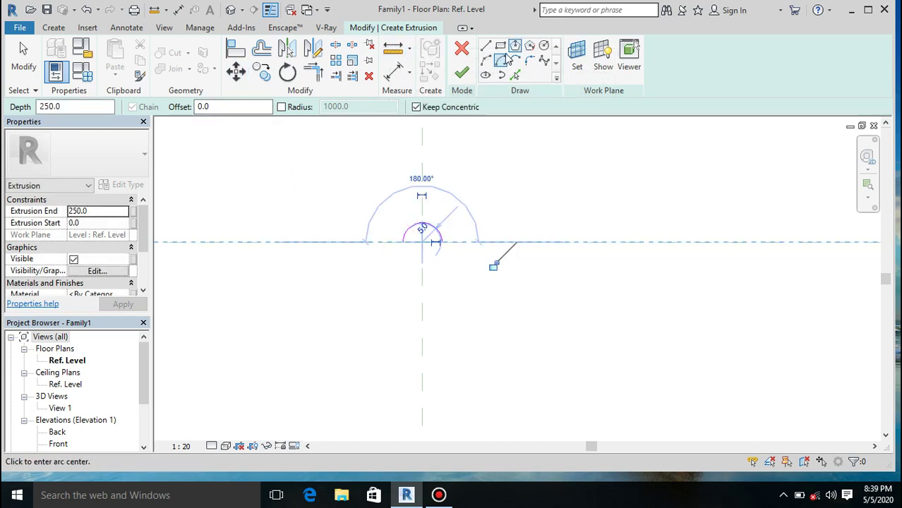
Add the lower arc to close the circle and finish the extrusion sketch
left_click(486, 60)
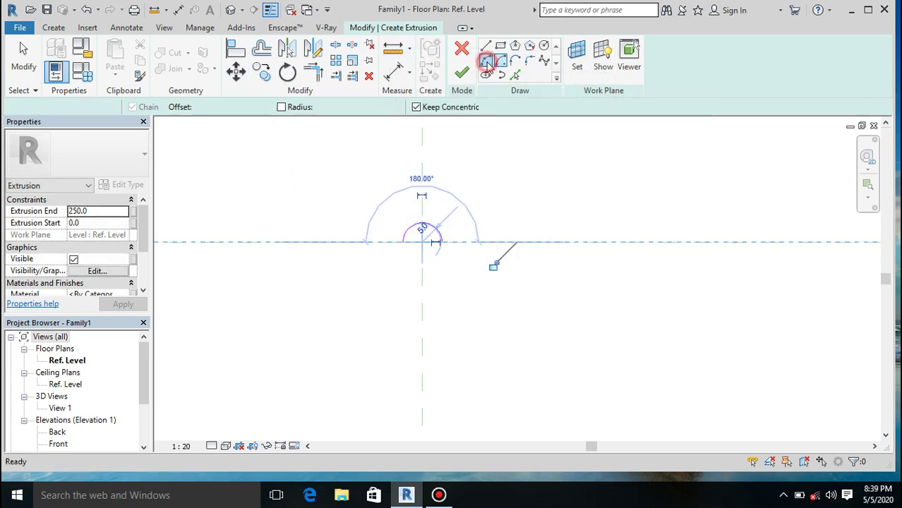
left_click(401, 242)
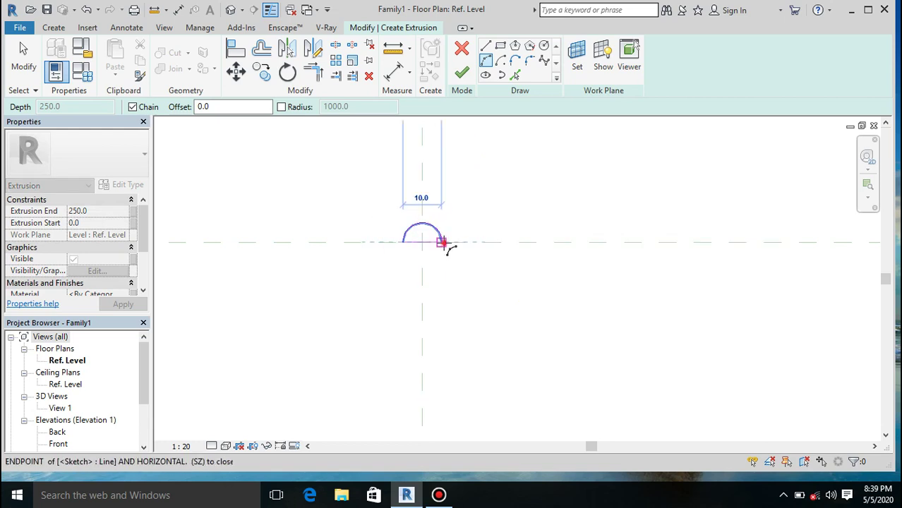
left_click(442, 243)
left_click(444, 259)
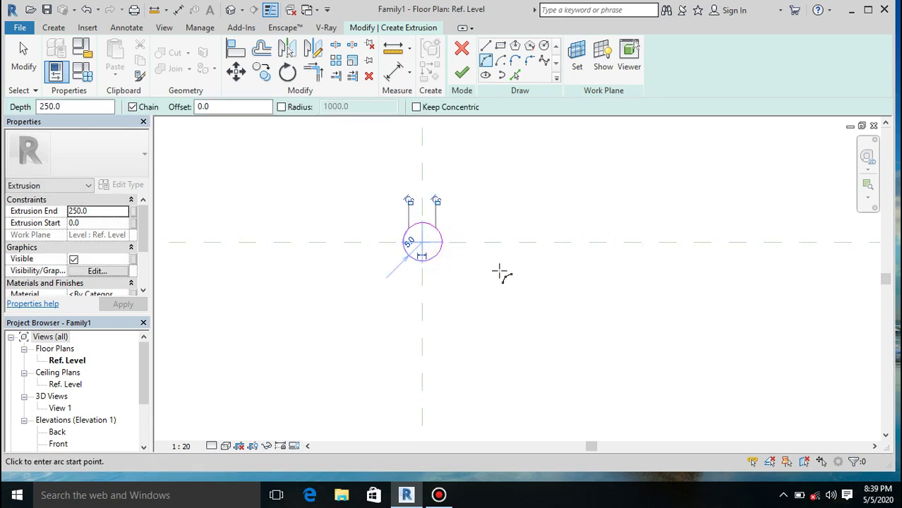
key("Escape")
key("Escape")
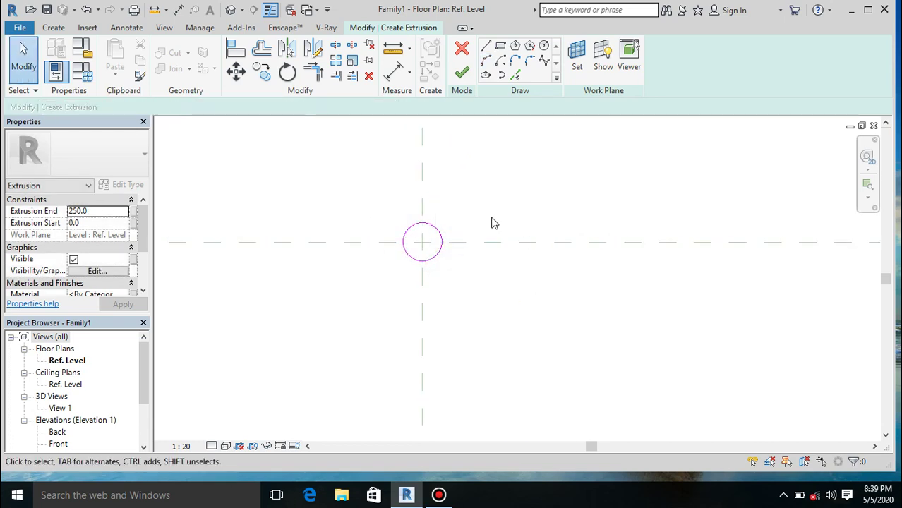
left_click(461, 73)
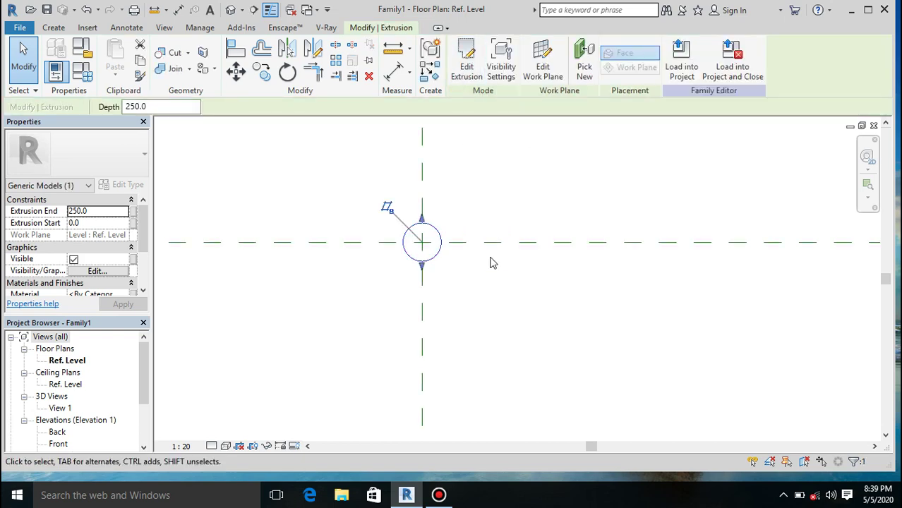
Change the extrusion's End value from 250.0 to 1600 in Properties
scroll(475, 274, "down", 3)
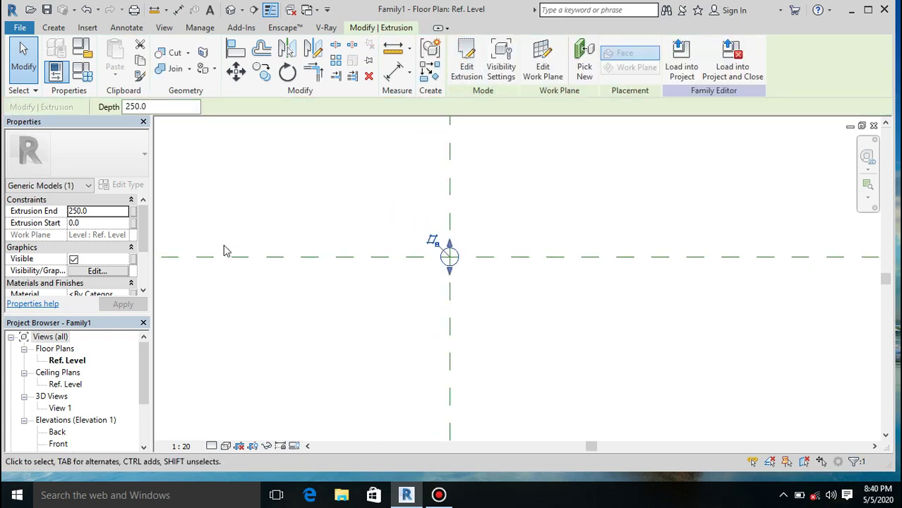
left_click(100, 211)
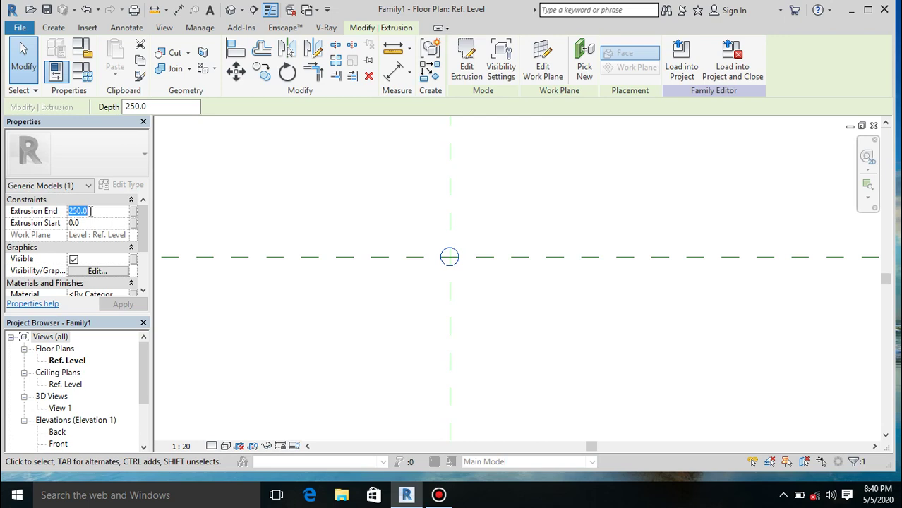
type("1")
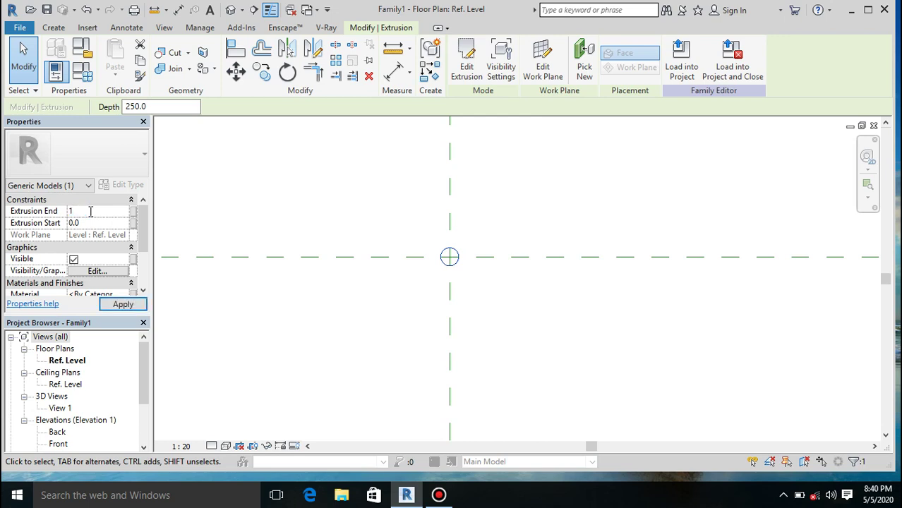
type("500")
key("BackSpace")
type("600")
left_click(113, 304)
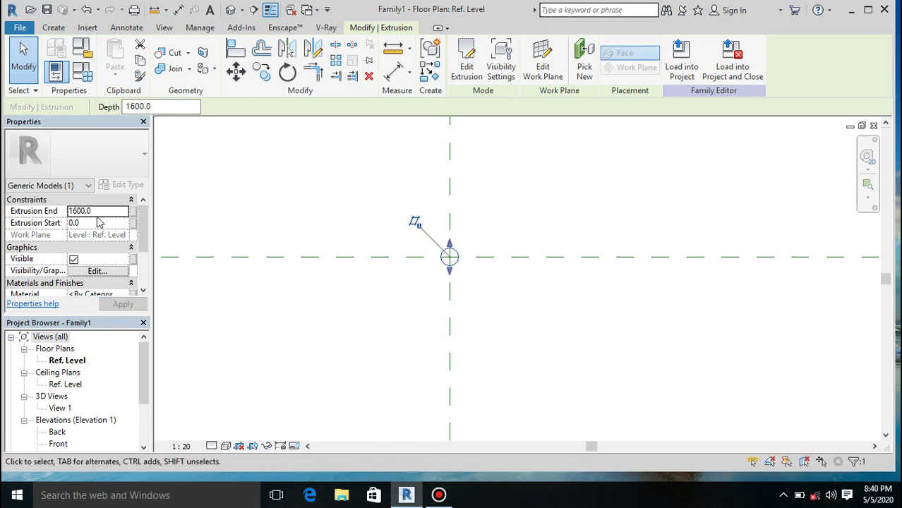
left_click(98, 224)
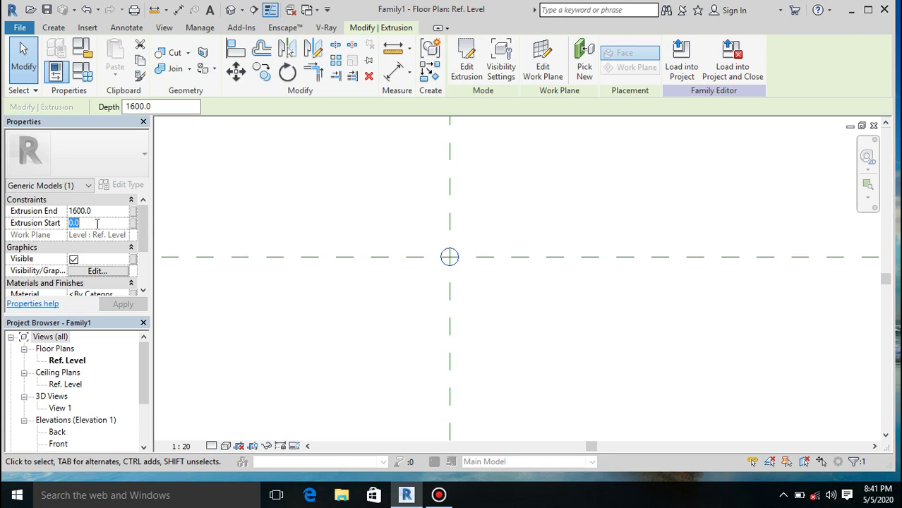
Set Extrusion End to 1500 and Extrusion Start to 100, for a 1400 depth
type("50")
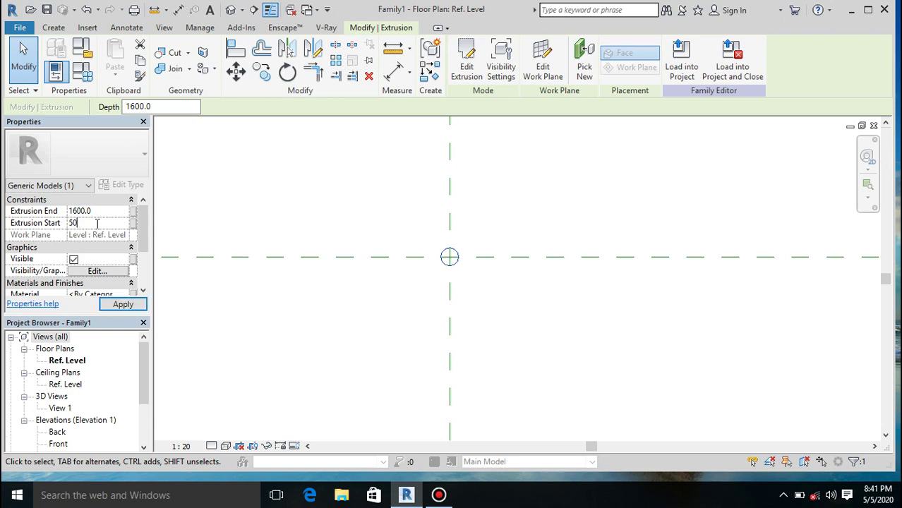
left_click(120, 305)
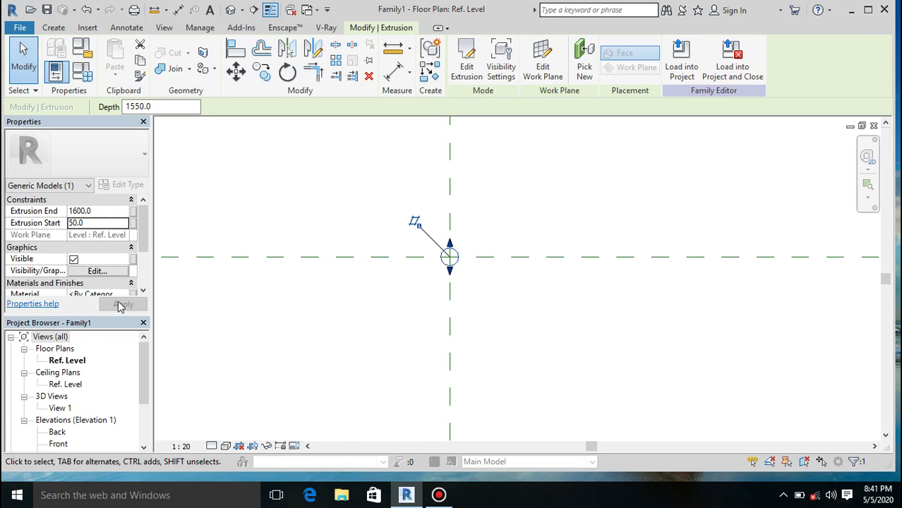
left_click(102, 210)
type("1")
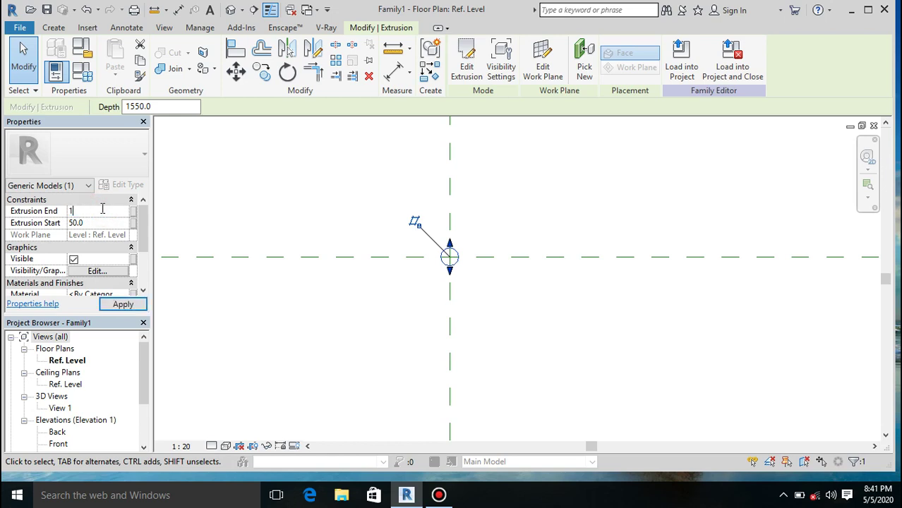
type("500")
left_click(97, 222)
type("100")
left_click(118, 303)
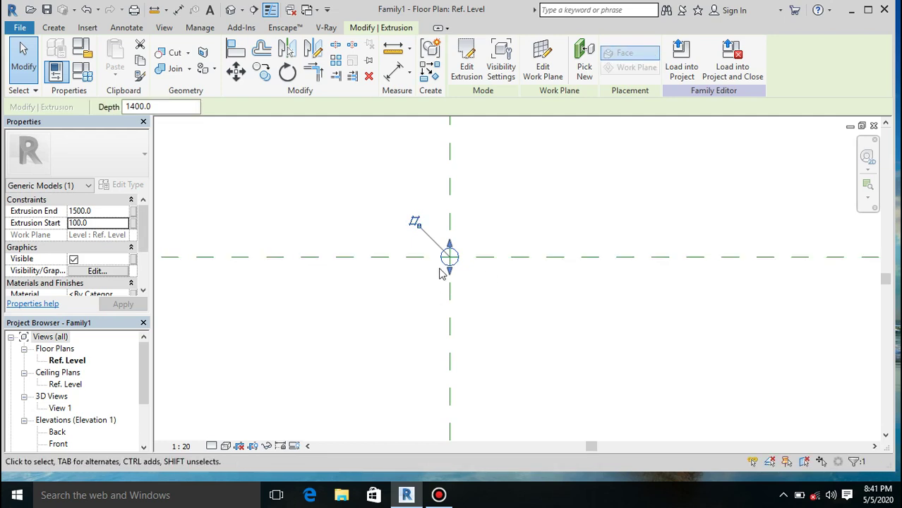
left_click(336, 60)
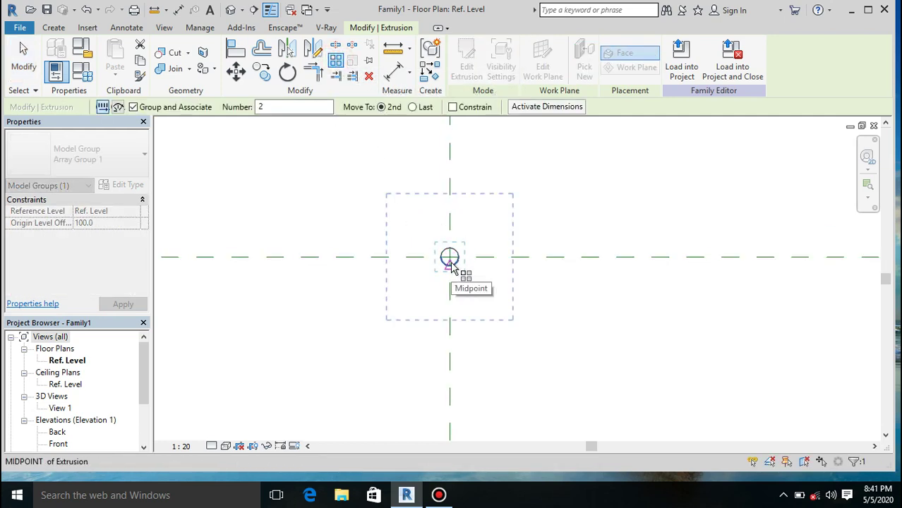
scroll(460, 262, "up", 2)
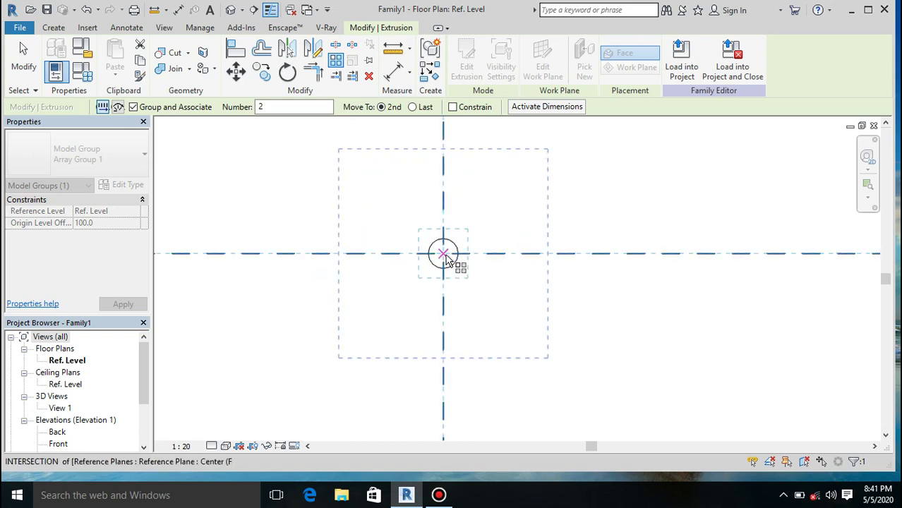
left_click(450, 257)
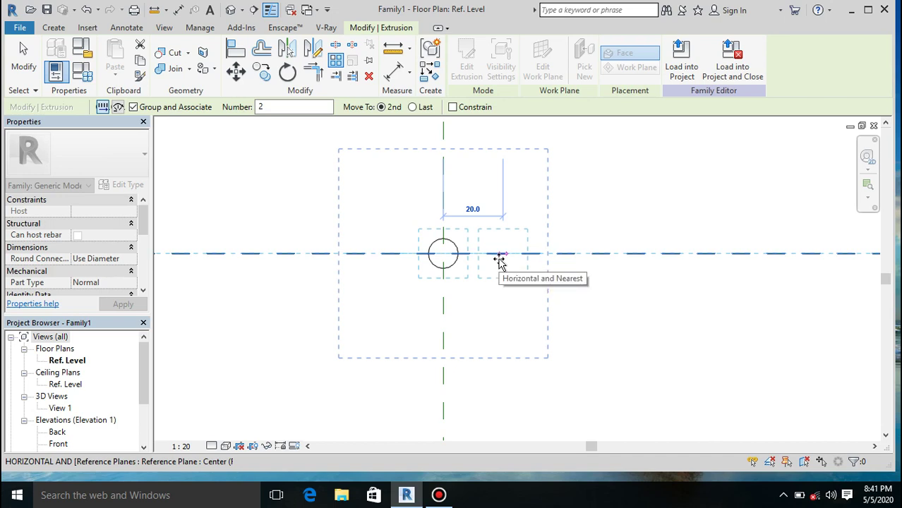
left_click(499, 261)
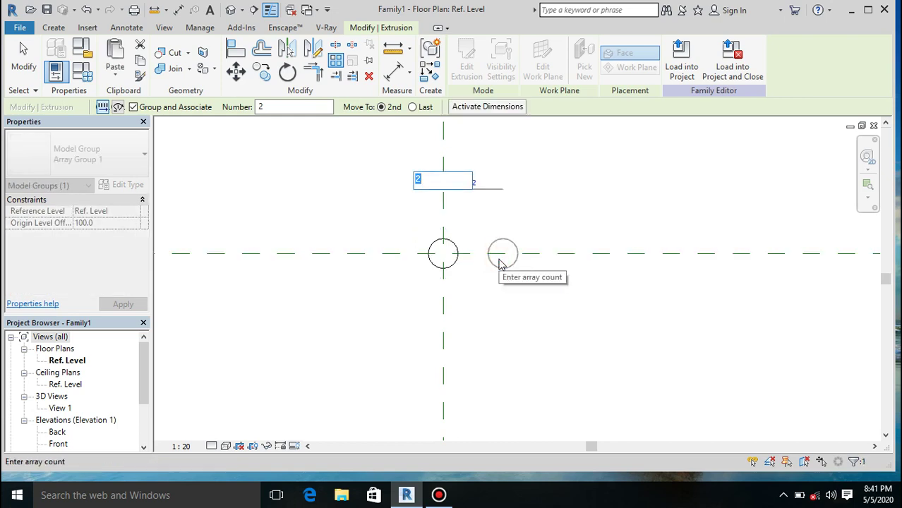
key("Return")
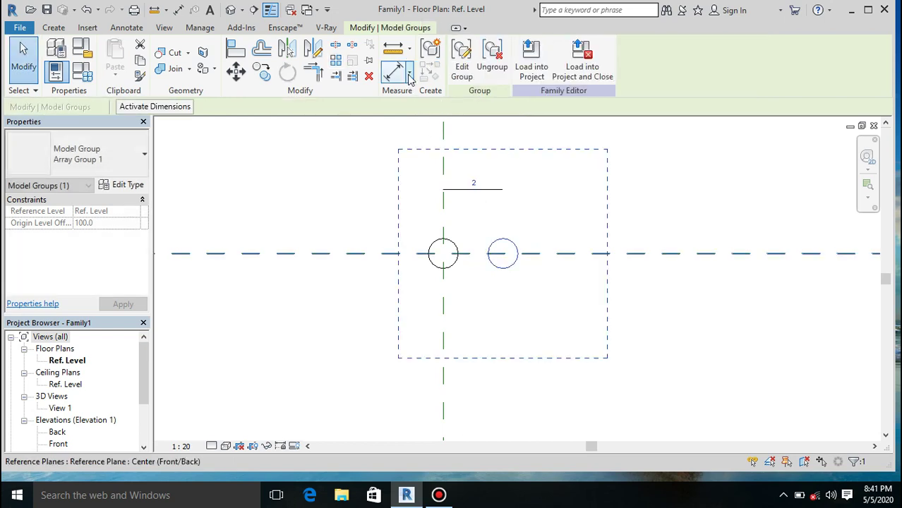
left_click(397, 56)
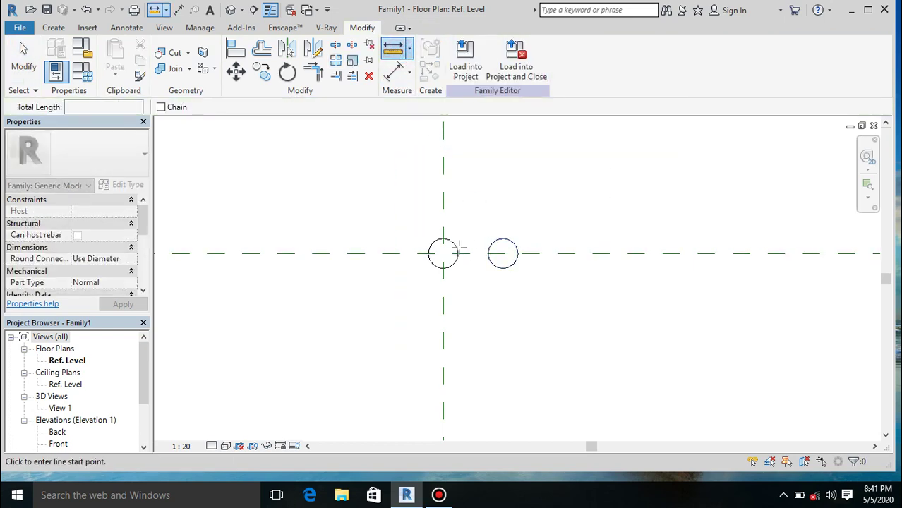
left_click(457, 253)
left_click(488, 254)
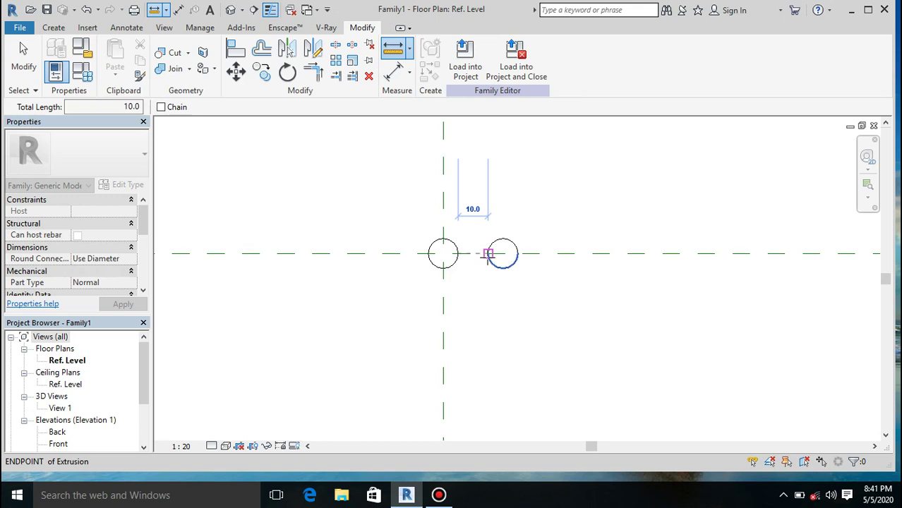
key("Escape")
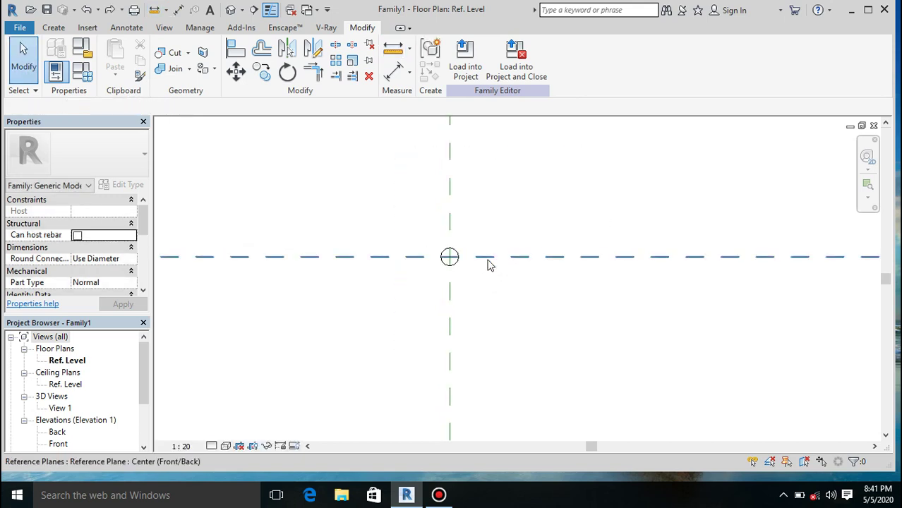
scroll(458, 260, "up", 5)
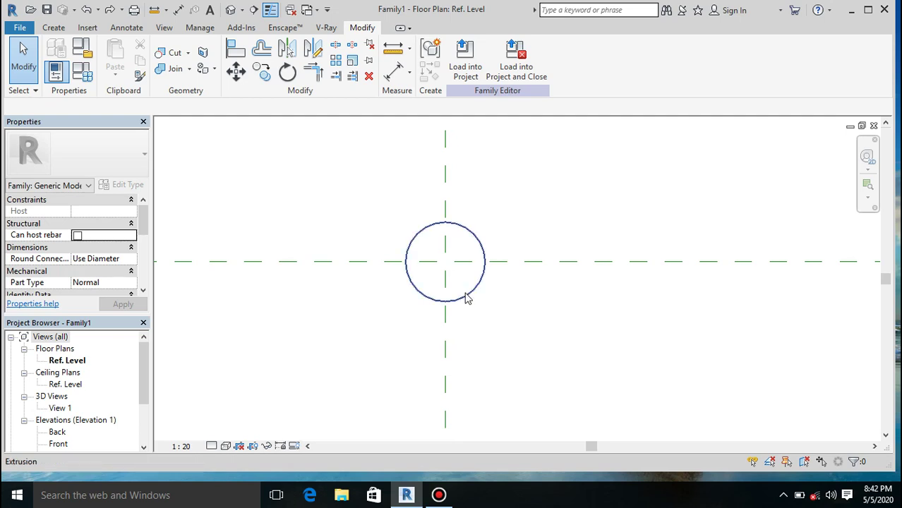
left_click(466, 297)
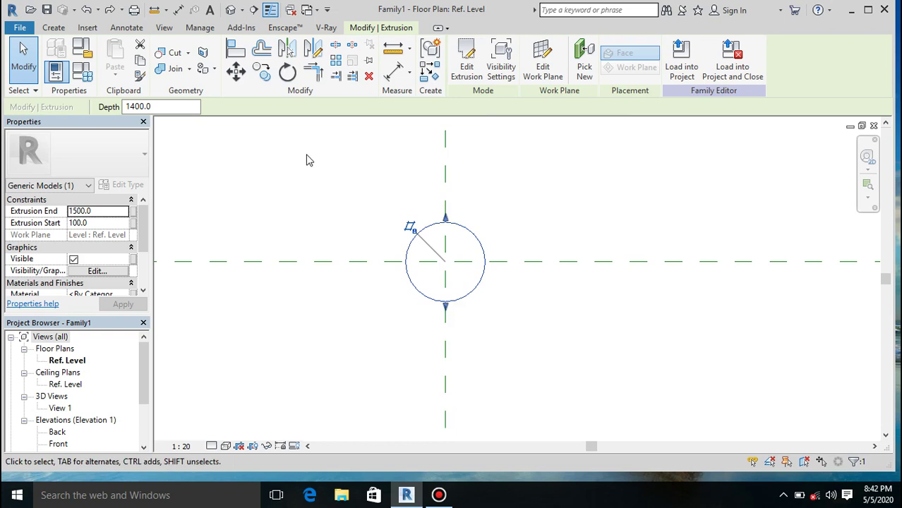
left_click(336, 60)
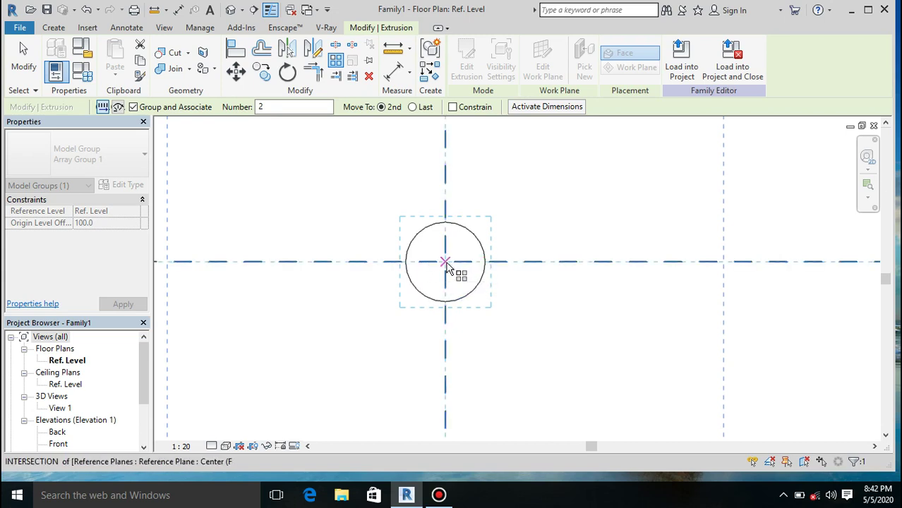
Array the rod from its centre at 100 spacing with a count of 8
left_click(445, 263)
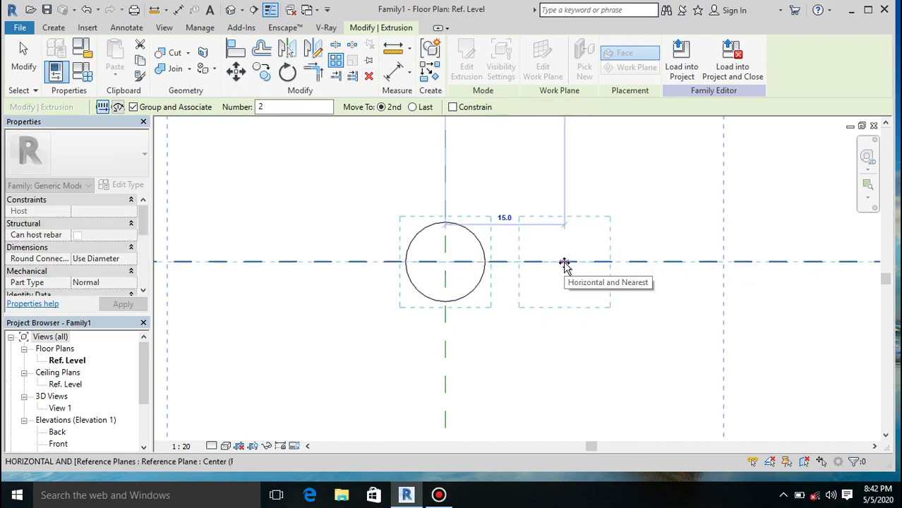
type("100")
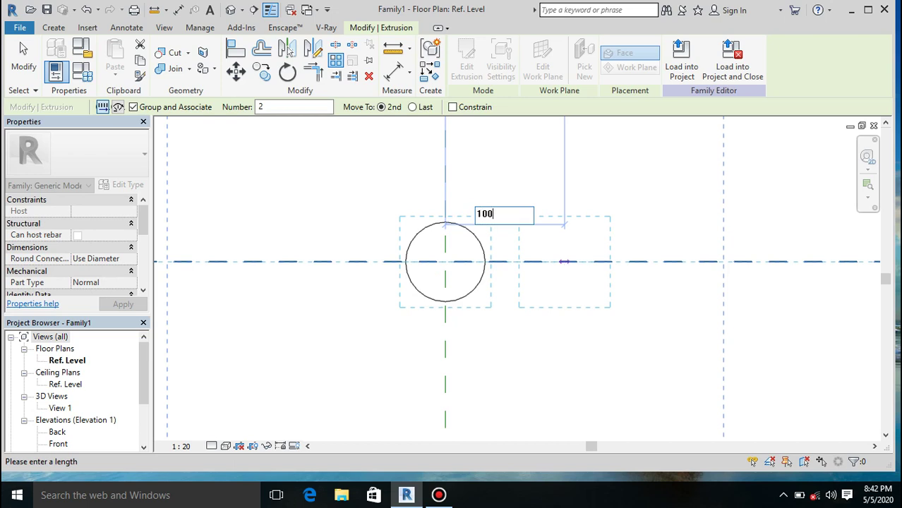
key("Return")
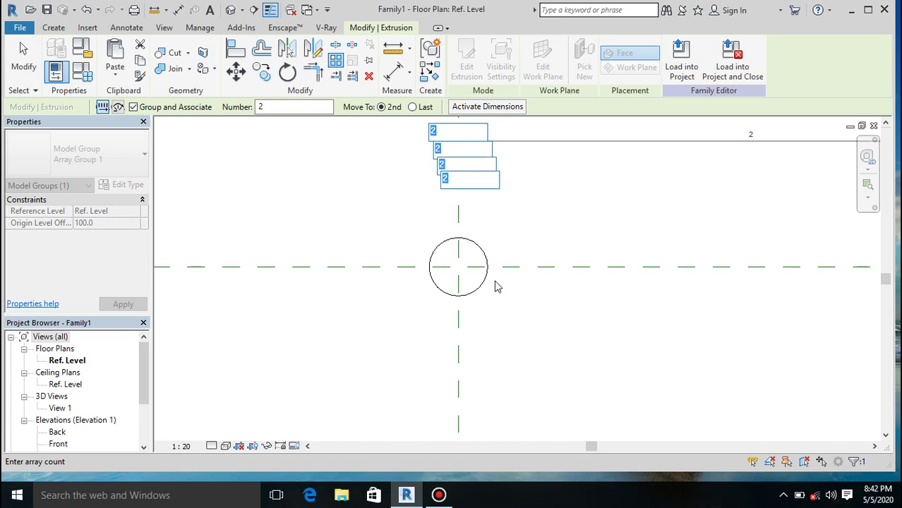
scroll(419, 267, "down", 2)
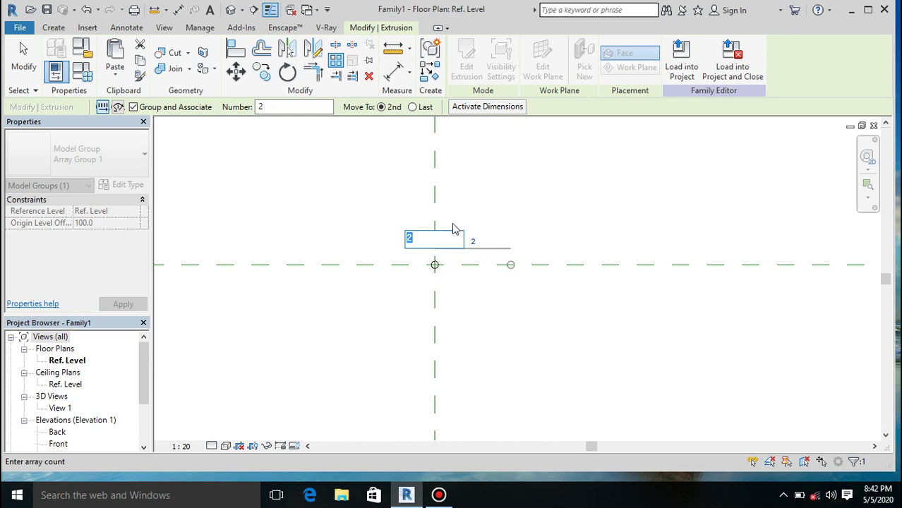
type("1")
key("BackSpace")
type("8")
key("Return")
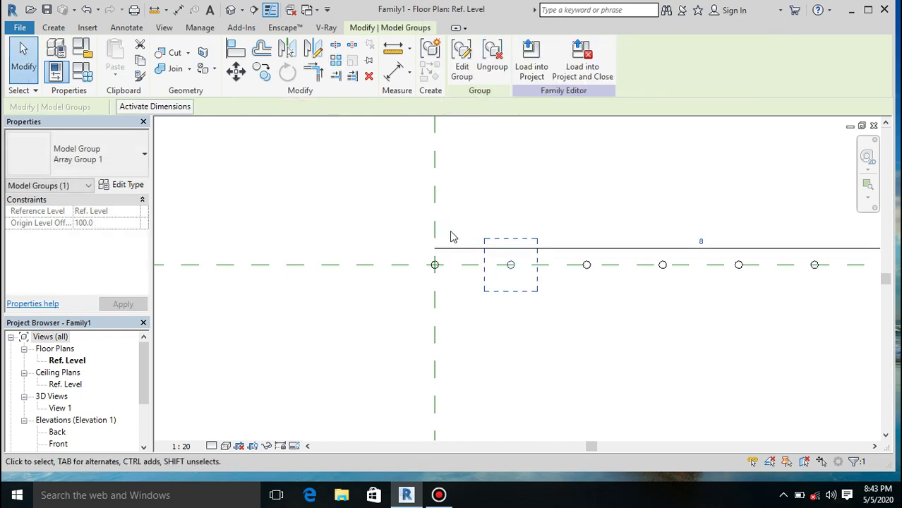
Create another rod array at 100 spacing from the plane intersection
scroll(436, 260, "down", 3)
scroll(436, 258, "up", 4)
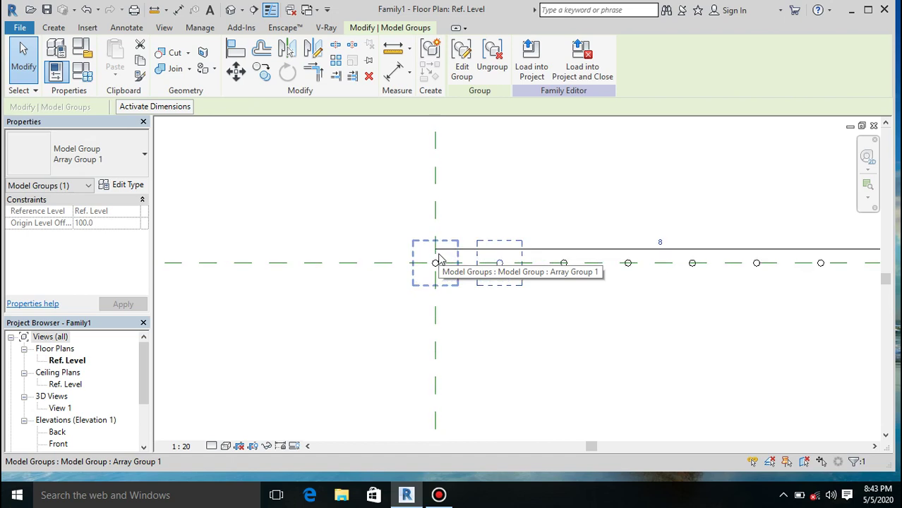
left_click(335, 60)
scroll(436, 268, "up", 3)
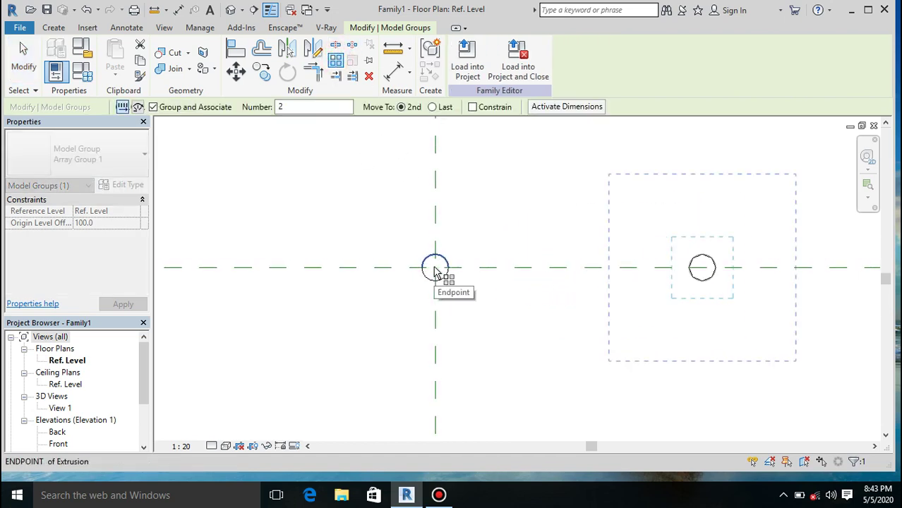
left_click(435, 268)
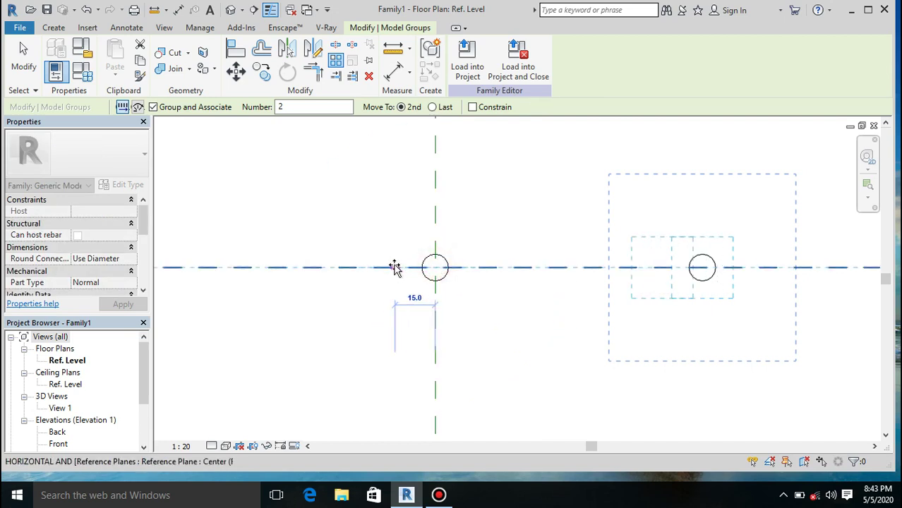
type("100")
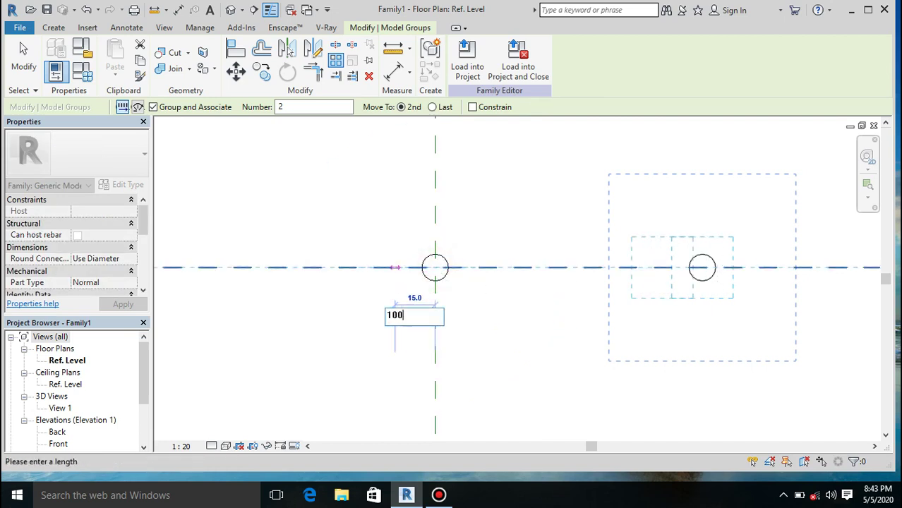
key("Return")
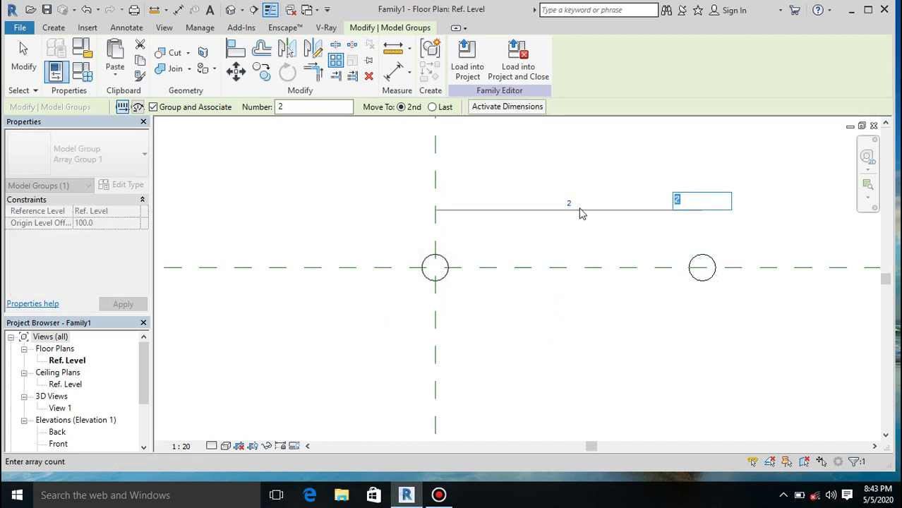
scroll(538, 248, "down", 3)
scroll(536, 248, "down", 2)
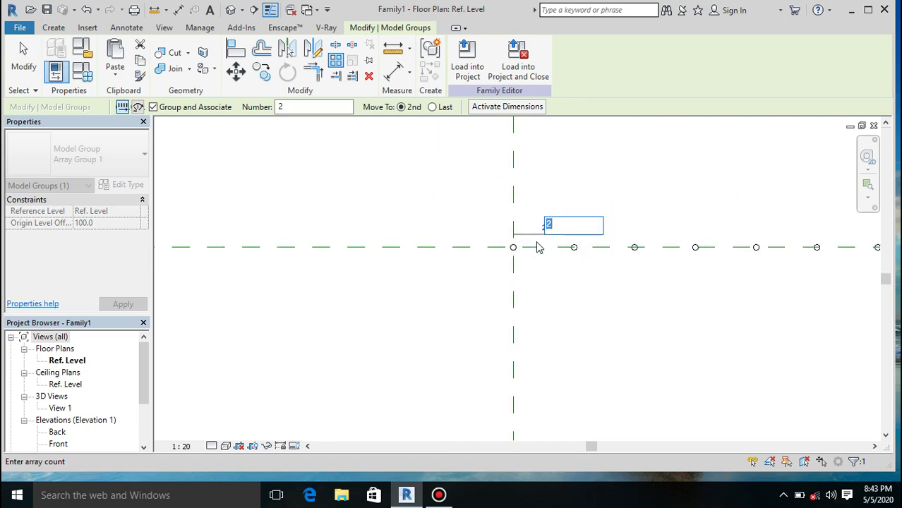
scroll(536, 247, "up", 5)
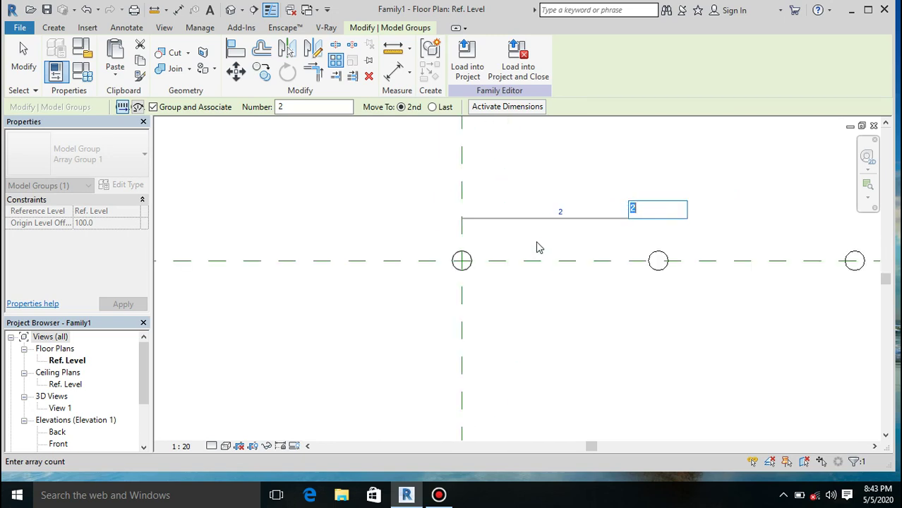
scroll(538, 248, "down", 5)
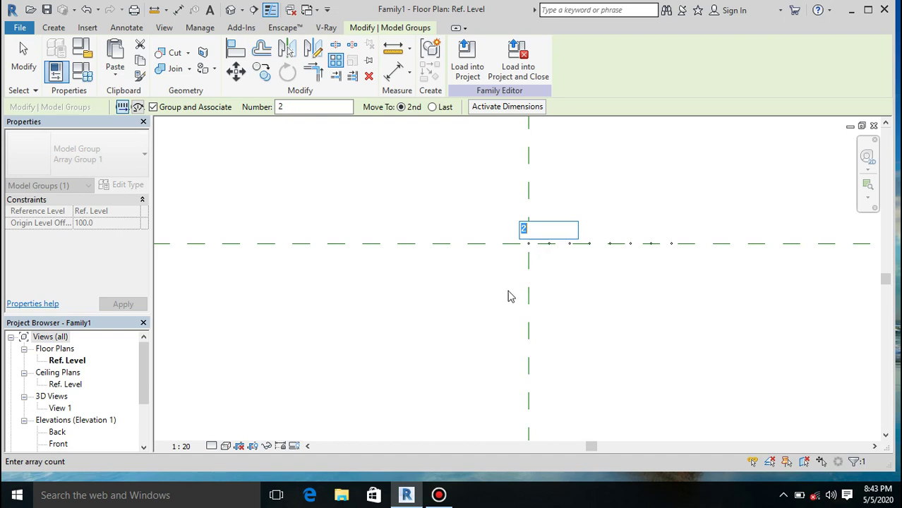
key("Return")
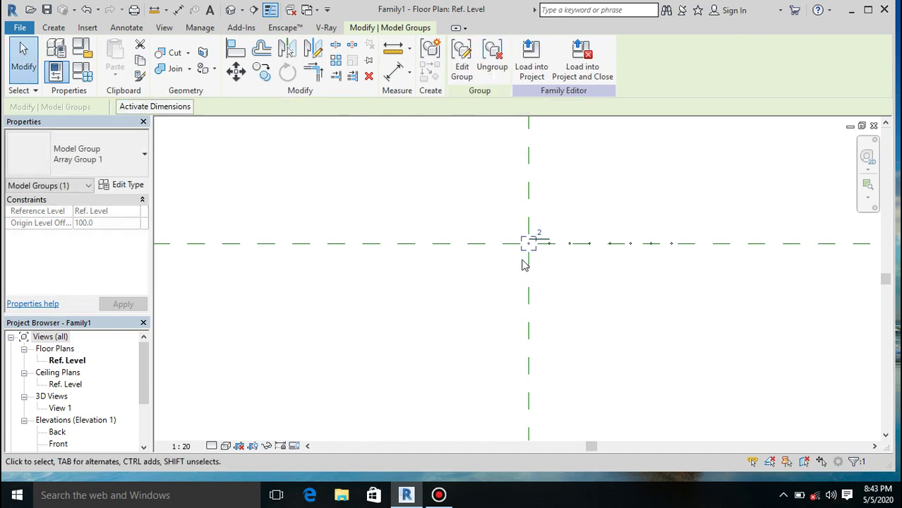
scroll(537, 244, "up", 4)
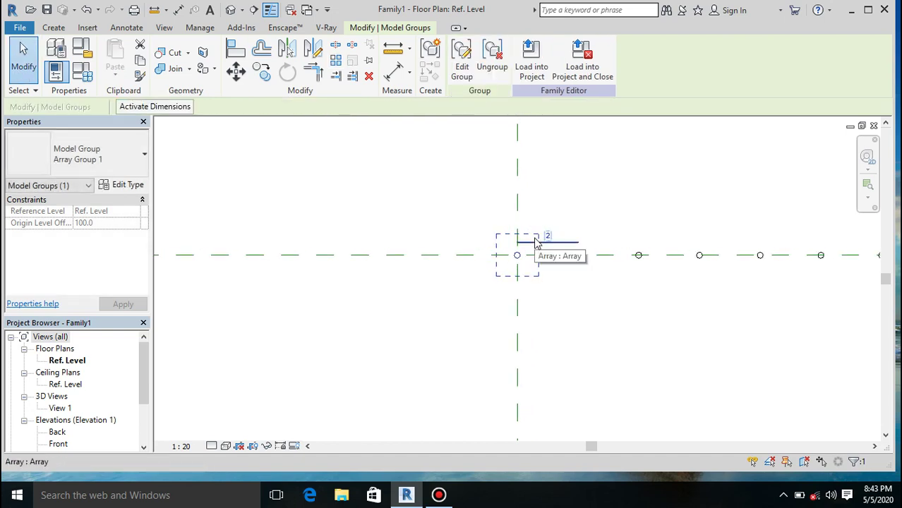
scroll(459, 266, "up", 2)
key("Escape")
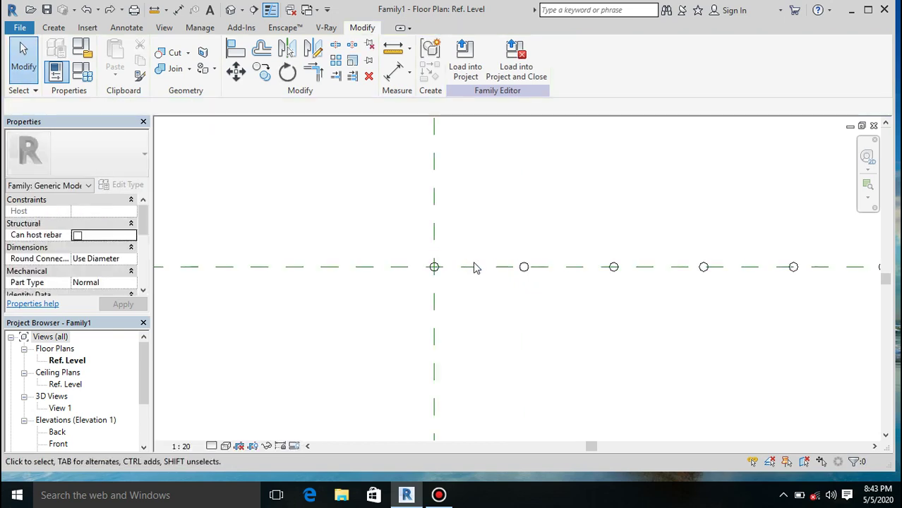
Select the existing rod array group and open its count of 8 for editing
left_click(336, 63)
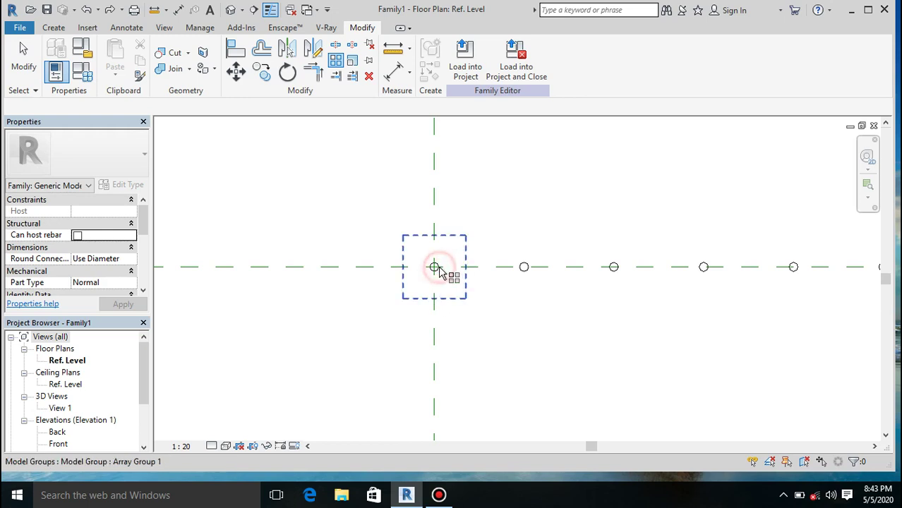
key("Escape")
scroll(437, 272, "up", 4)
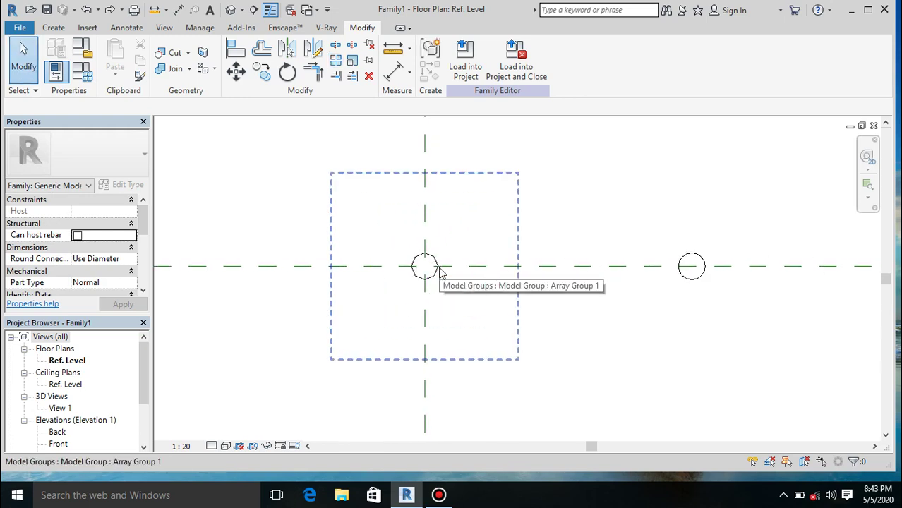
left_click(431, 276)
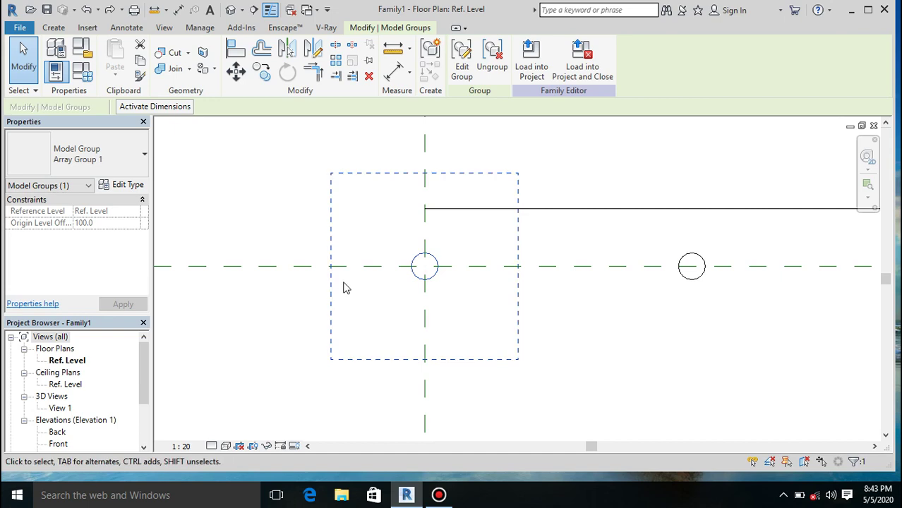
scroll(431, 281, "down", 5)
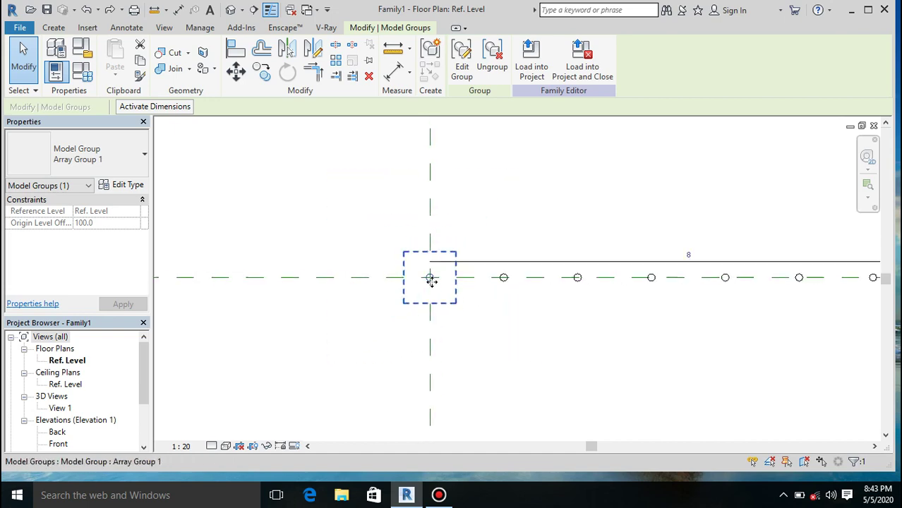
left_click(575, 265)
Change the array count to 16, dismiss the identical-geometry warning, and select the rod row
type("1")
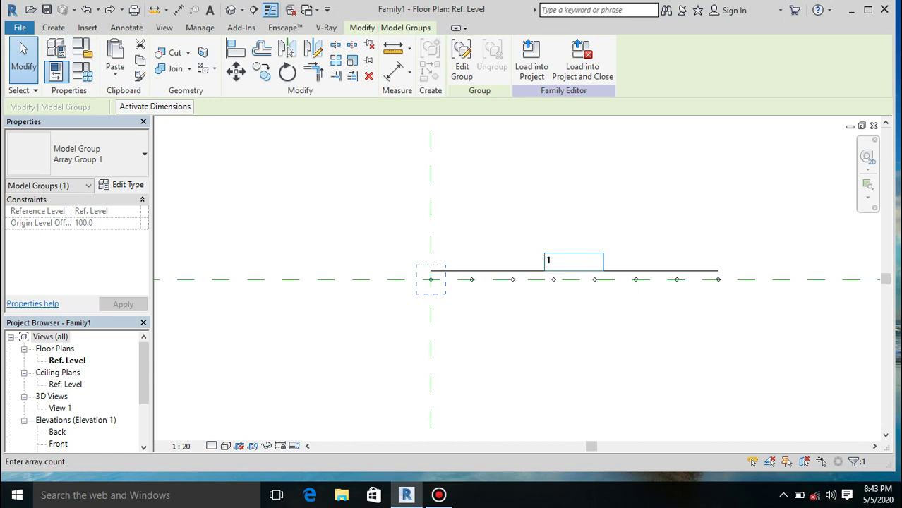
type("6")
key("Return")
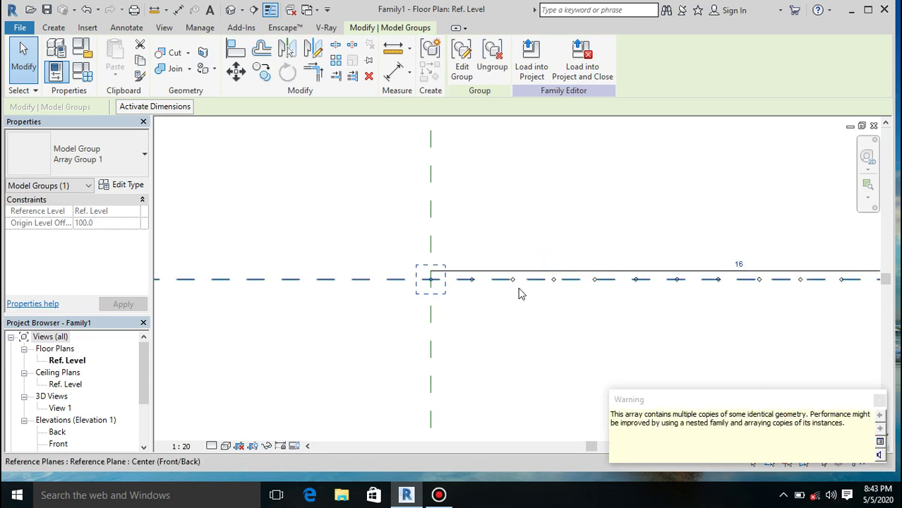
left_click(880, 401)
scroll(519, 336, "down", 1)
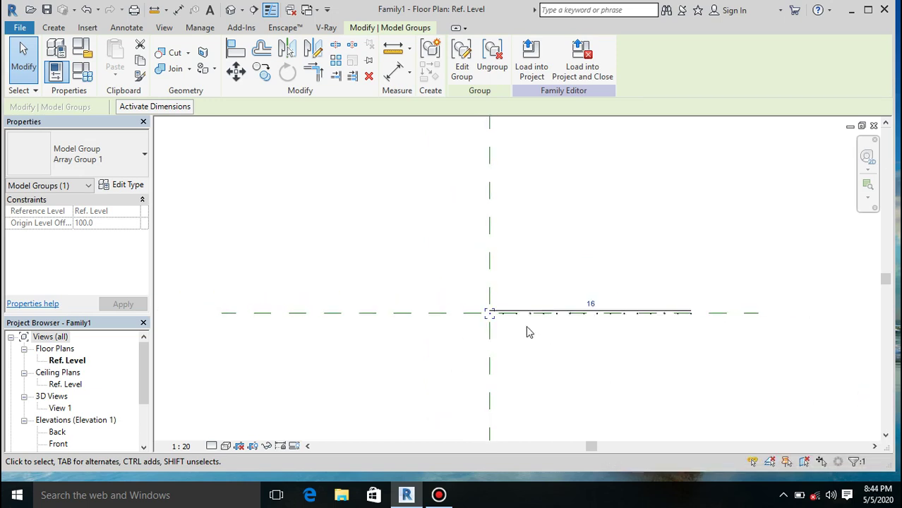
scroll(634, 309, "up", 2)
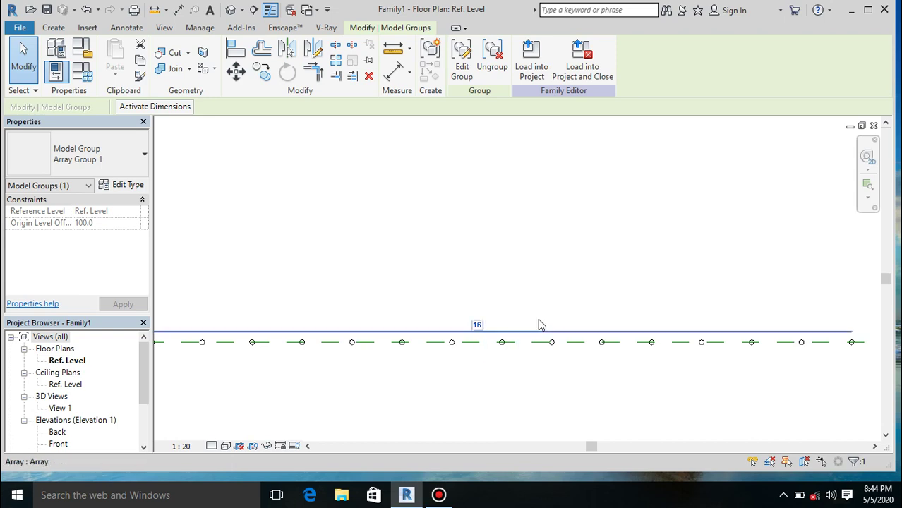
scroll(544, 290, "down", 1)
scroll(544, 291, "down", 2)
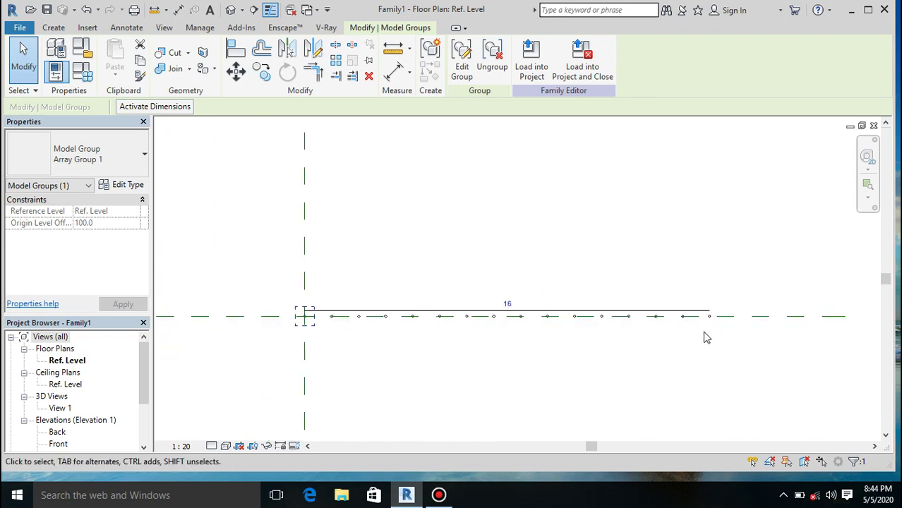
left_click_drag(717, 325, 306, 321)
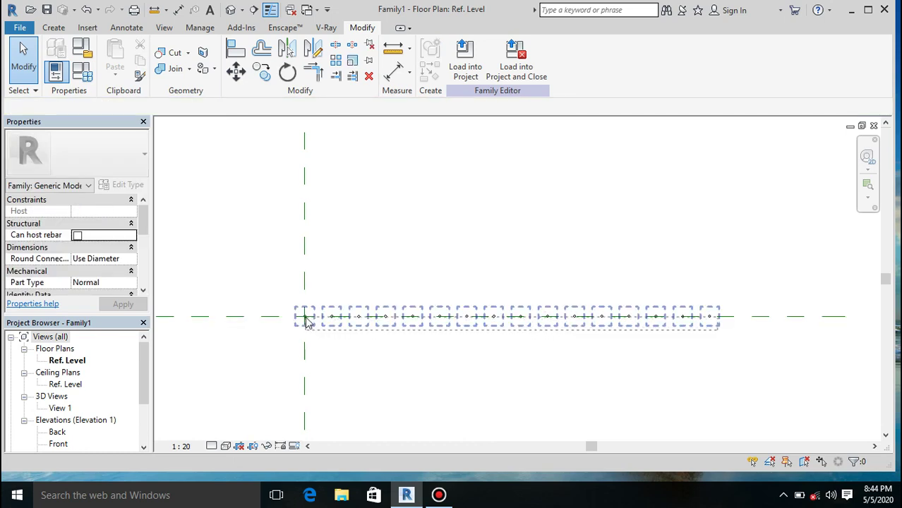
Move the 16-rod array from a point on a rod to the reference-plane intersection
left_click(307, 322)
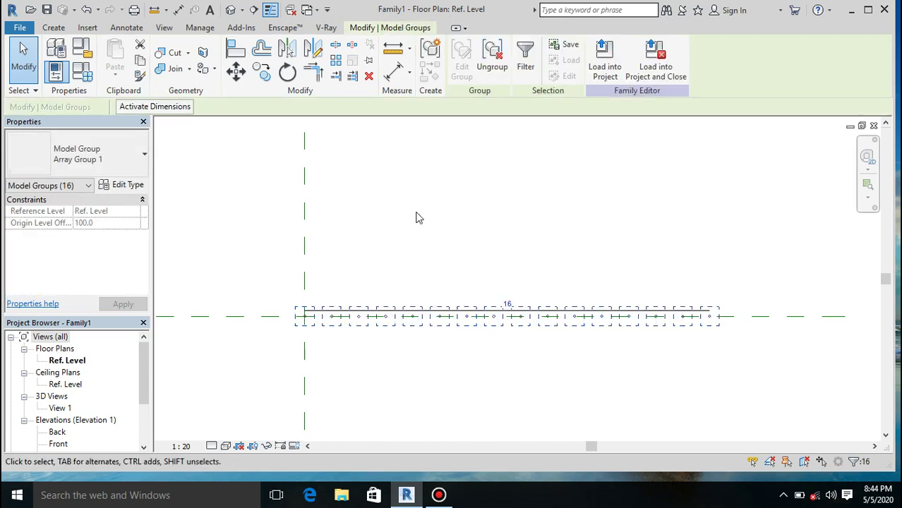
left_click(236, 71)
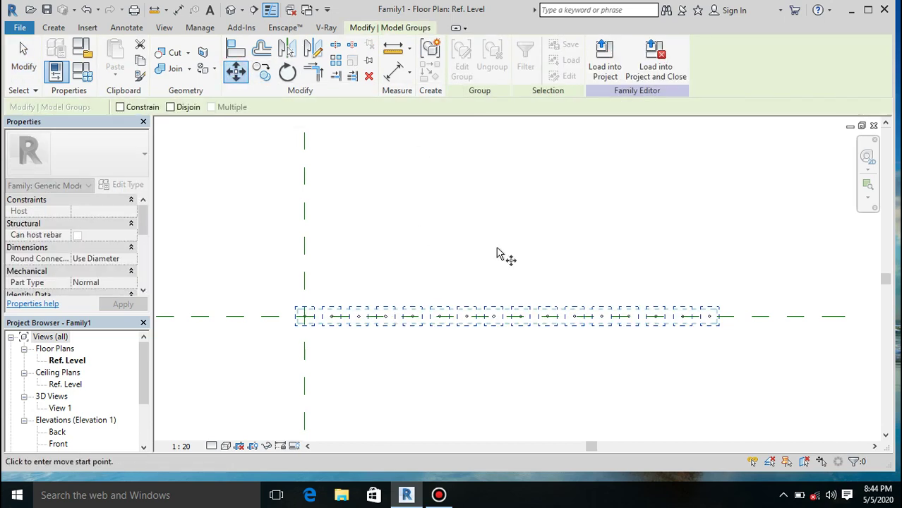
left_click(305, 318)
scroll(314, 325, "up", 5)
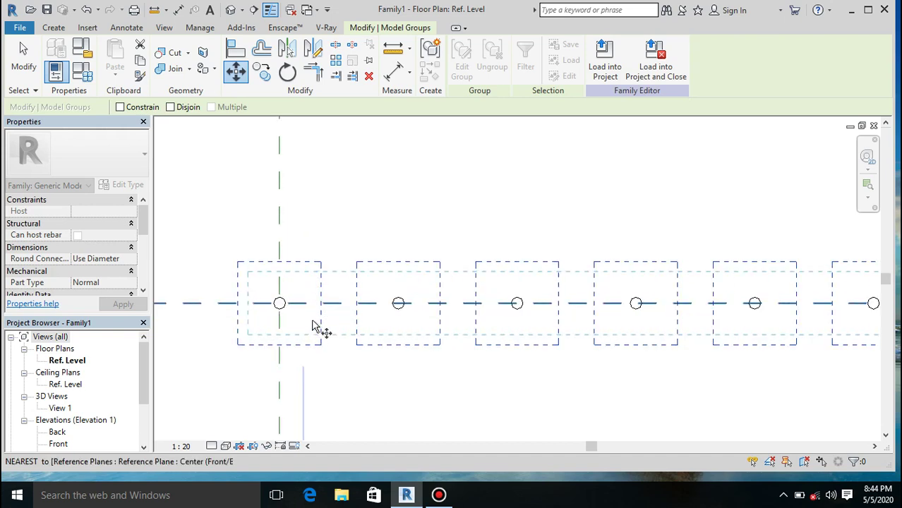
key("Escape")
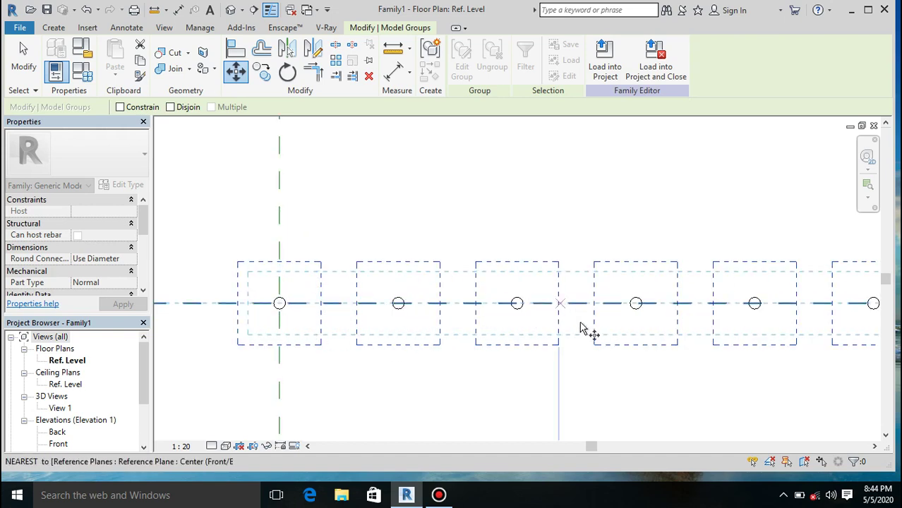
scroll(525, 336, "down", 3)
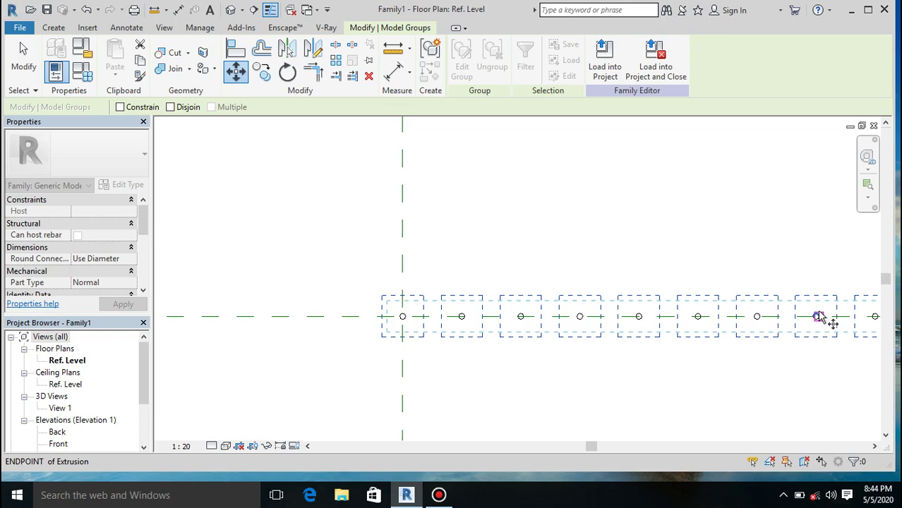
scroll(819, 317, "up", 4)
scroll(809, 326, "up", 3)
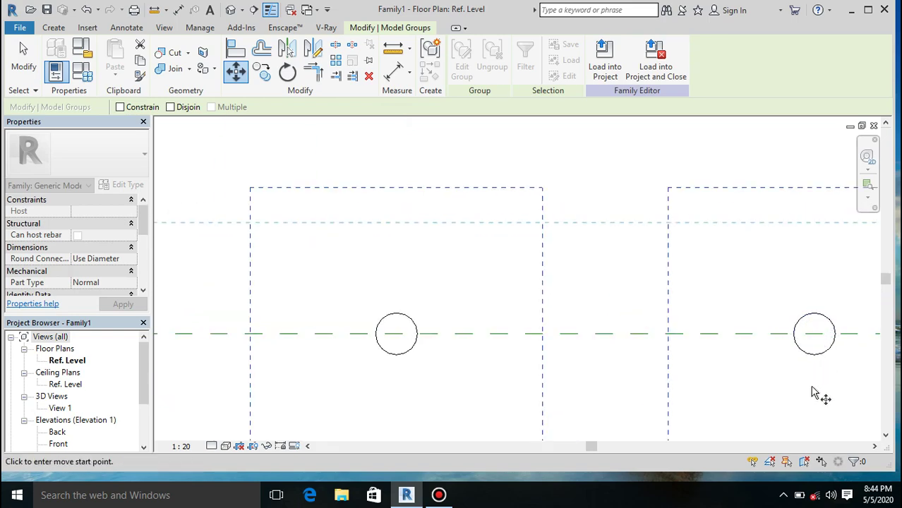
left_click(817, 355)
scroll(742, 282, "down", 9)
scroll(742, 282, "down", 1)
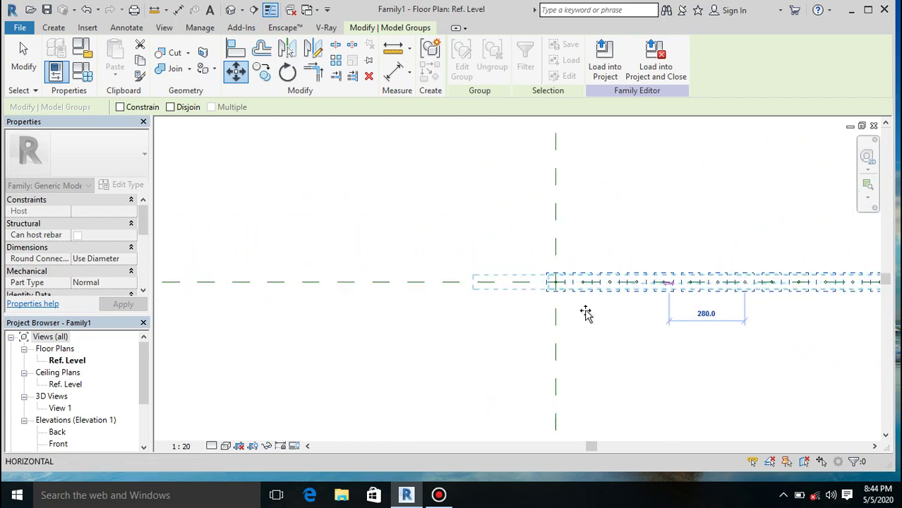
left_click(557, 287)
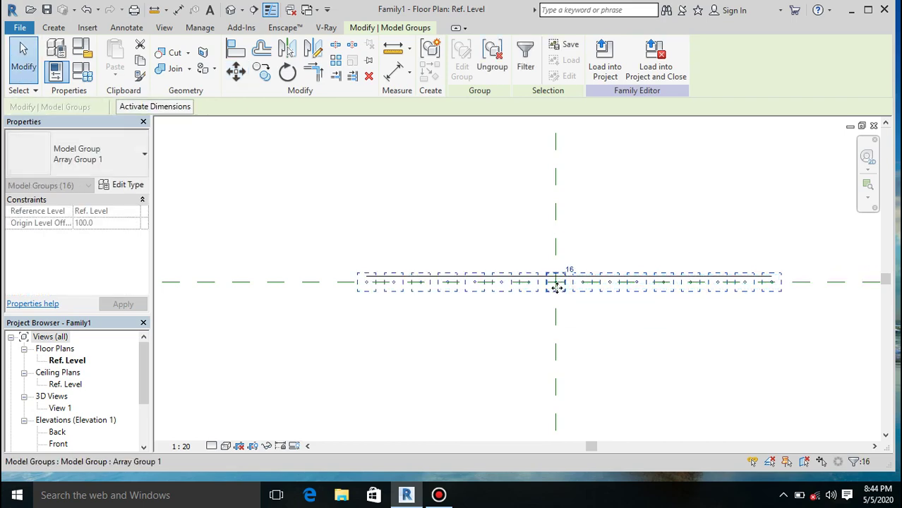
Move the rod array a further 50 left from the plane intersection
scroll(557, 287, "up", 4)
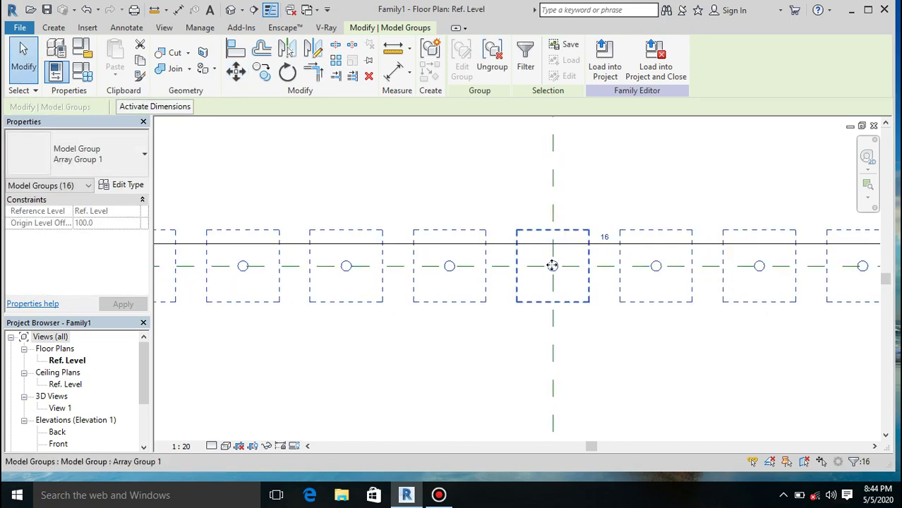
scroll(543, 322, "up", 1)
scroll(555, 231, "up", 1)
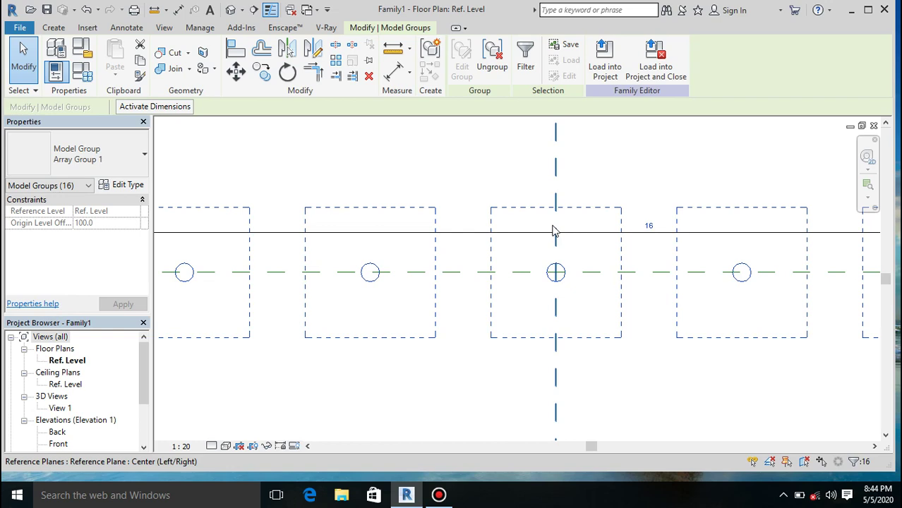
scroll(554, 231, "down", 1)
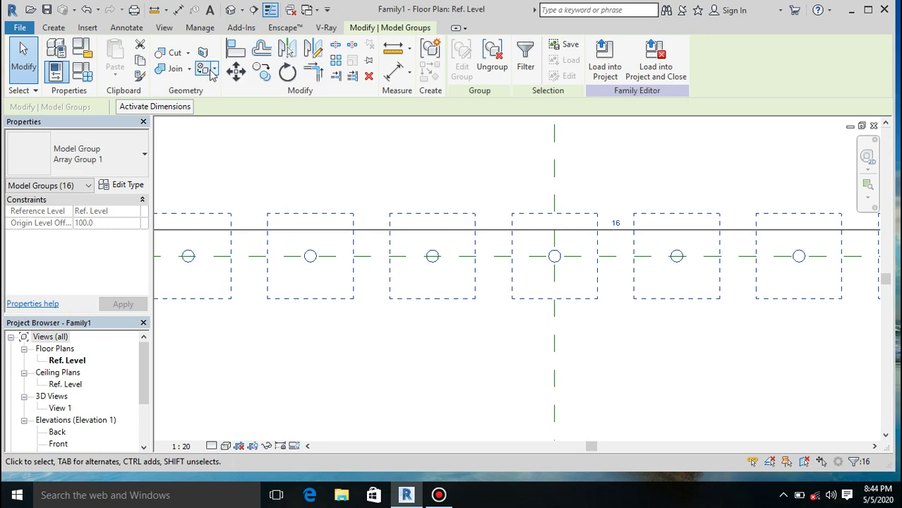
left_click(236, 71)
scroll(565, 275, "up", 3)
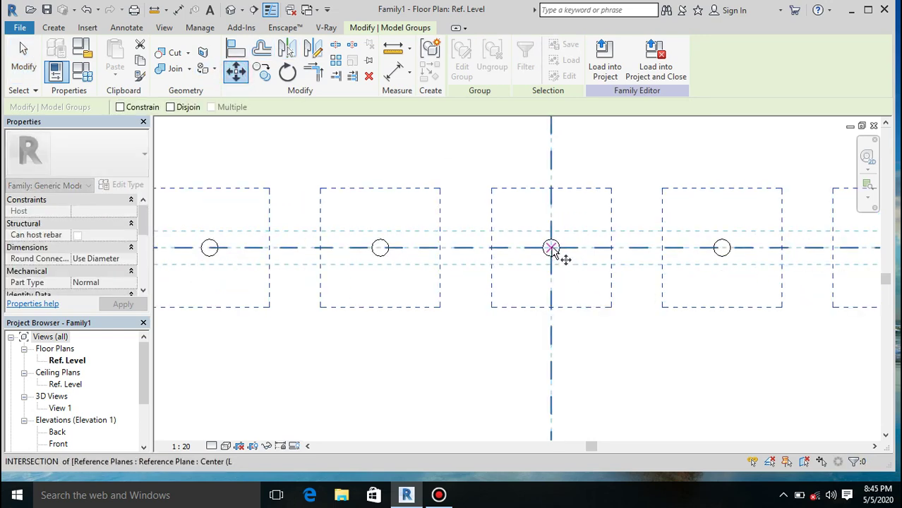
left_click(551, 247)
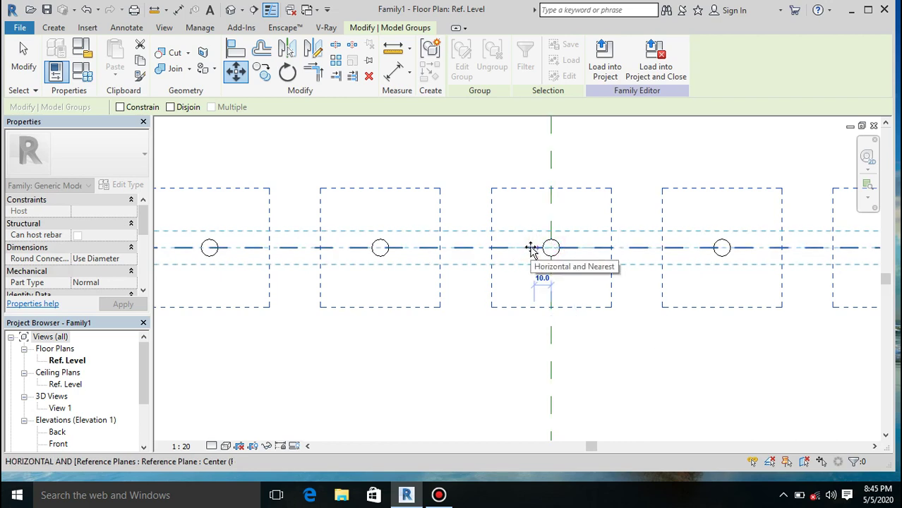
type("5")
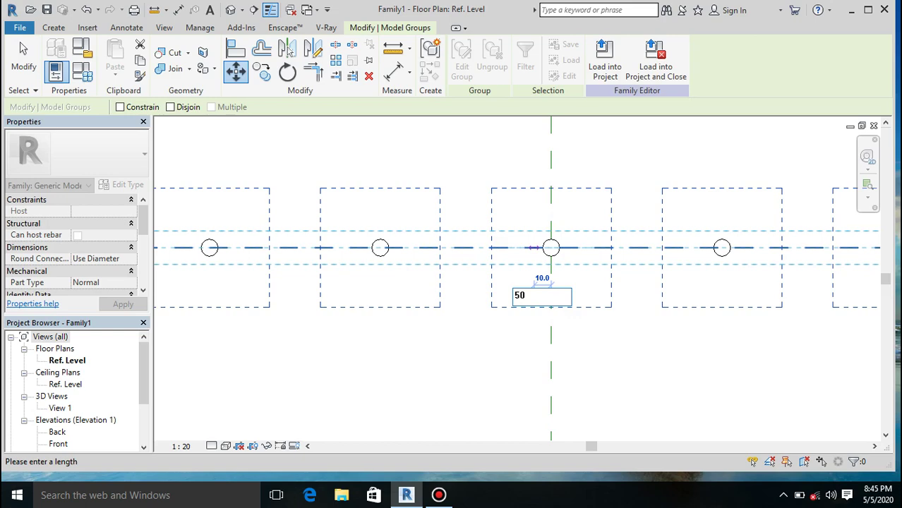
type("0")
key("Return")
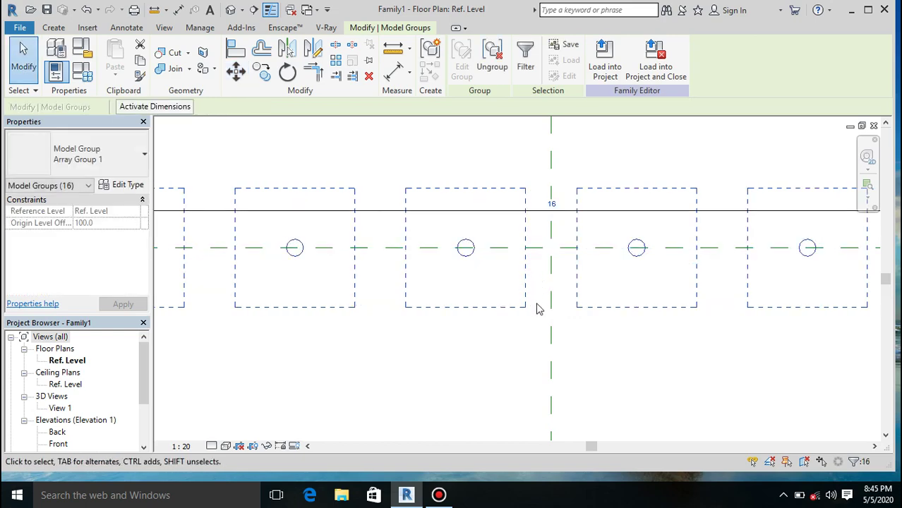
Deselect the array and switch to the 3D view to check the rods
scroll(543, 264, "down", 5)
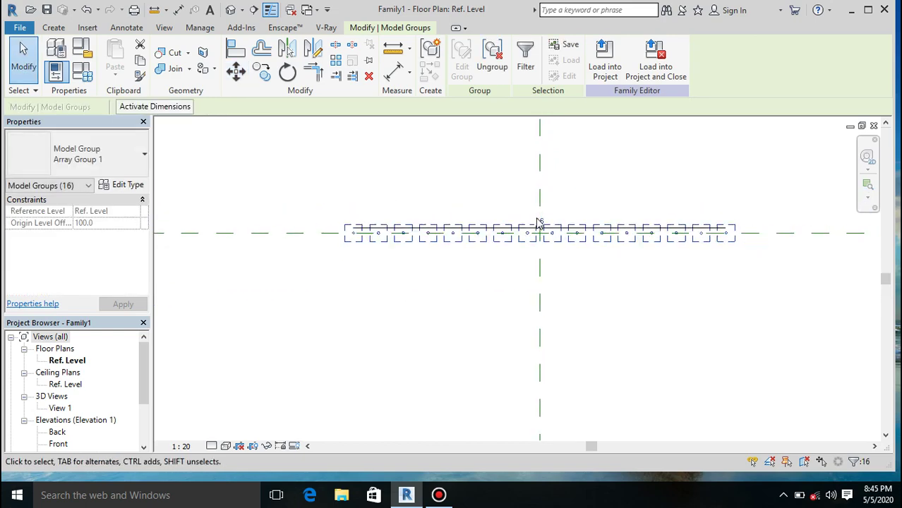
left_click(610, 291)
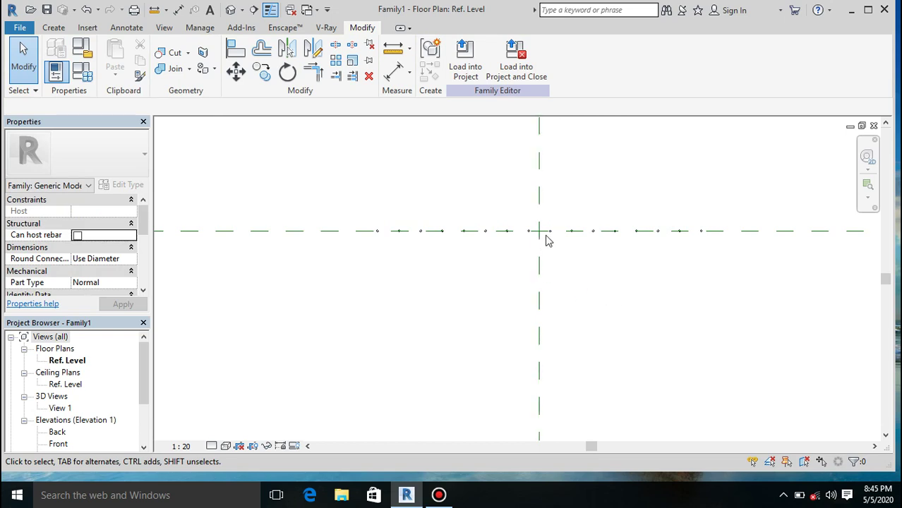
scroll(547, 236, "up", 4)
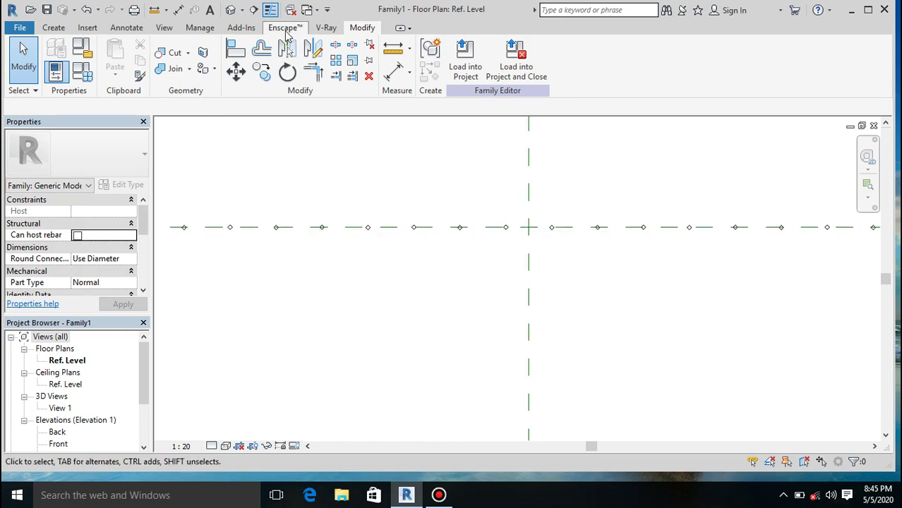
left_click(230, 9)
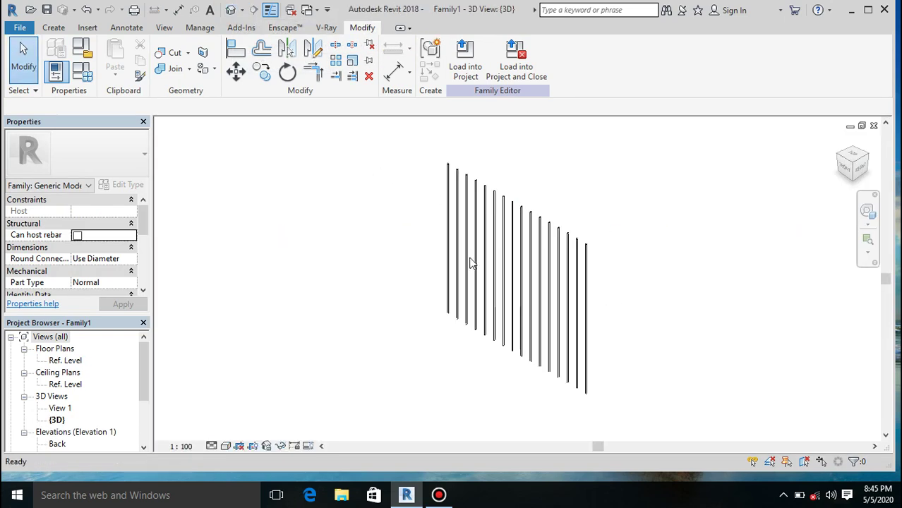
scroll(502, 258, "up", 4)
scroll(502, 258, "down", 3)
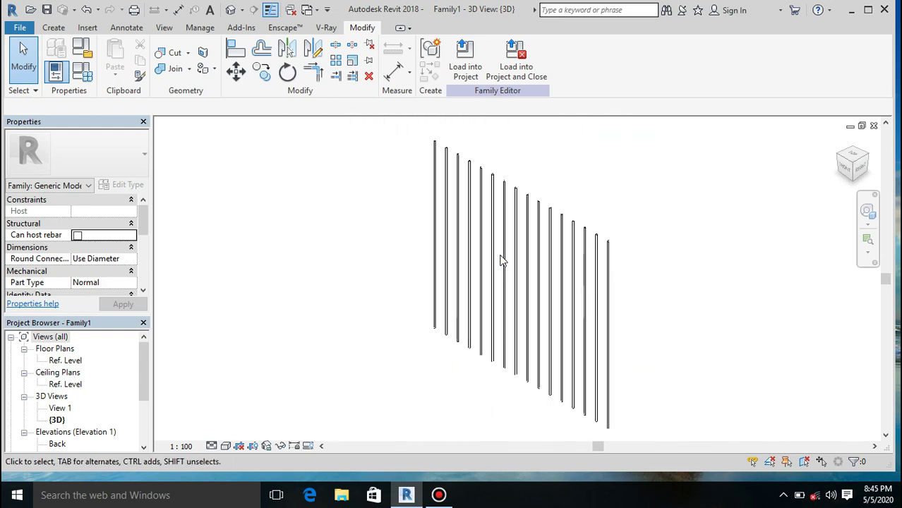
left_click_drag(841, 177, 808, 176)
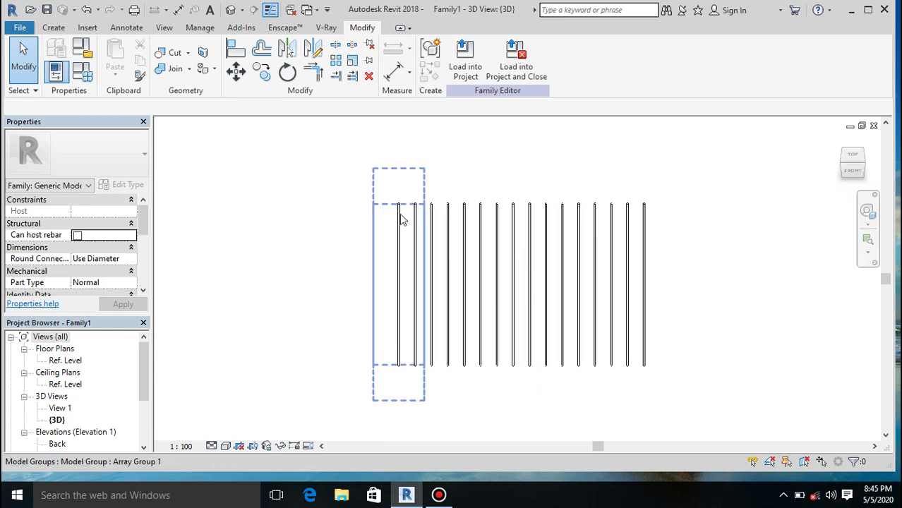
left_click(853, 174)
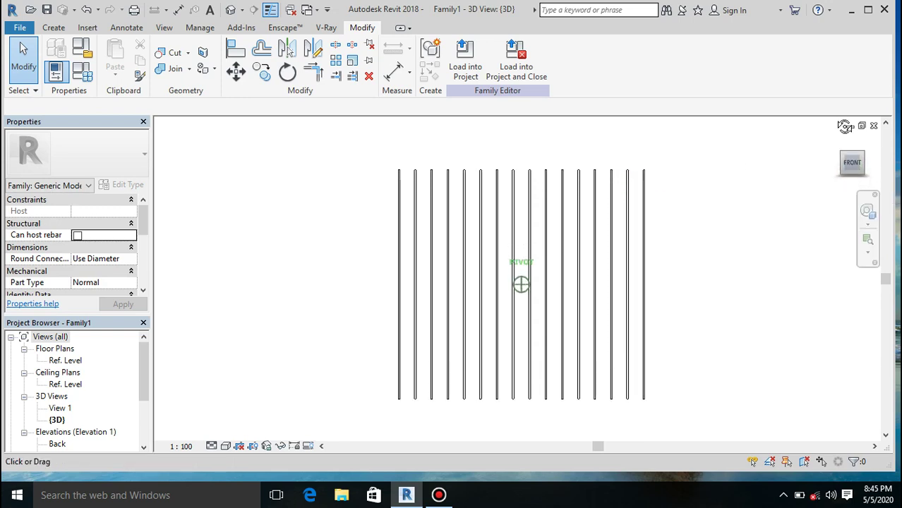
left_click(850, 147)
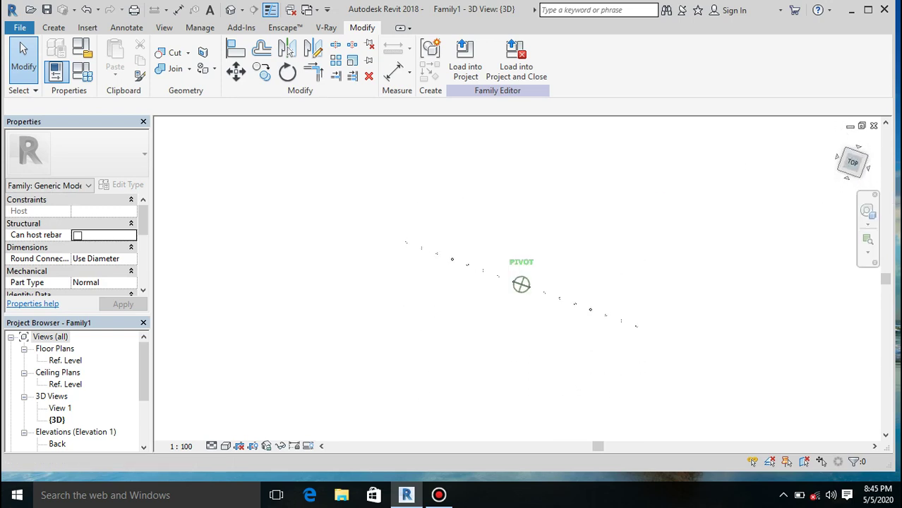
left_click(853, 178)
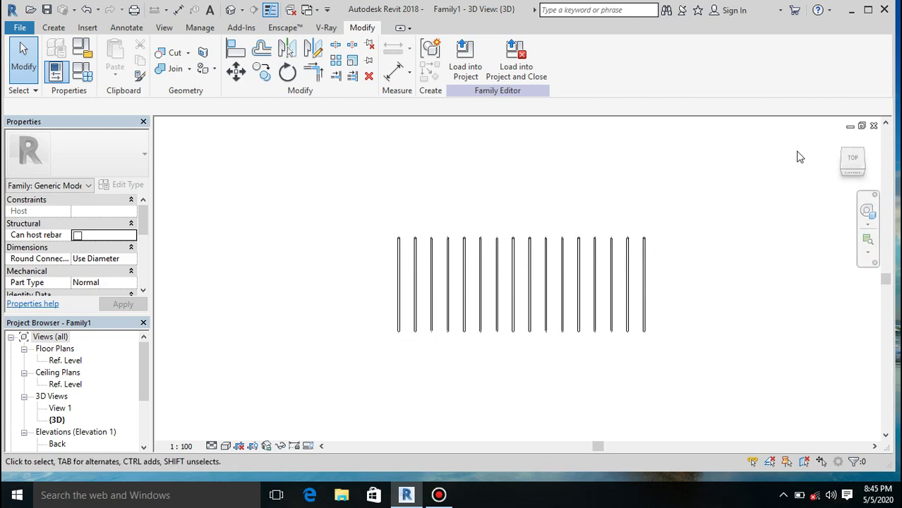
left_click_drag(855, 161, 878, 161)
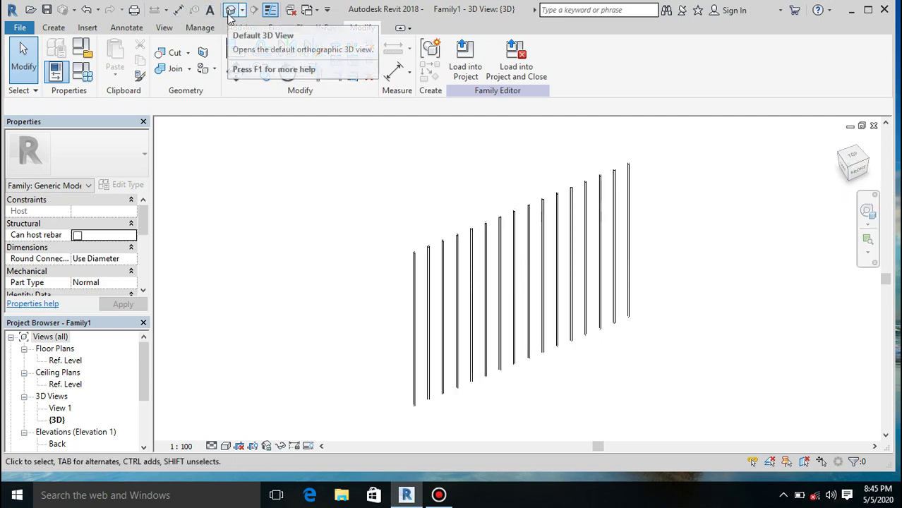
double_click(67, 361)
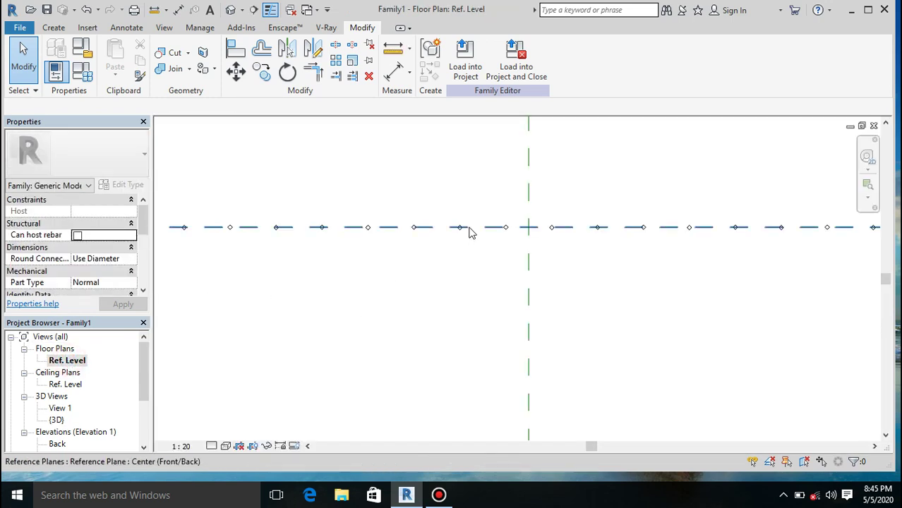
Start a new extrusion on the Center (Left/Right) reference plane and switch to the Left elevation
scroll(471, 233, "down", 2)
scroll(509, 233, "up", 1)
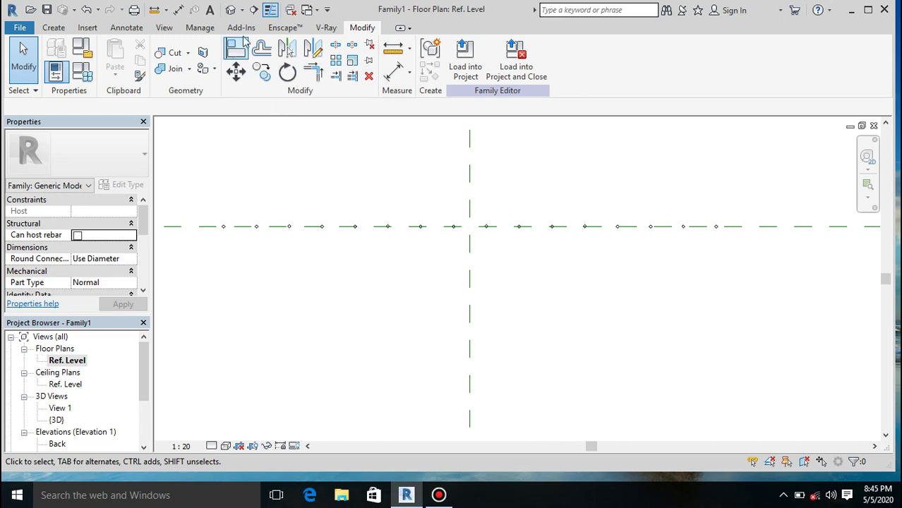
left_click(62, 28)
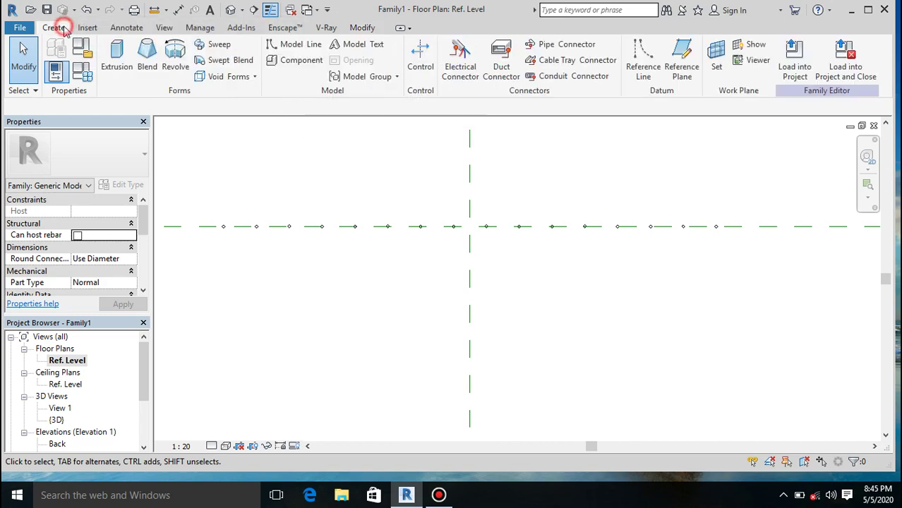
left_click(117, 56)
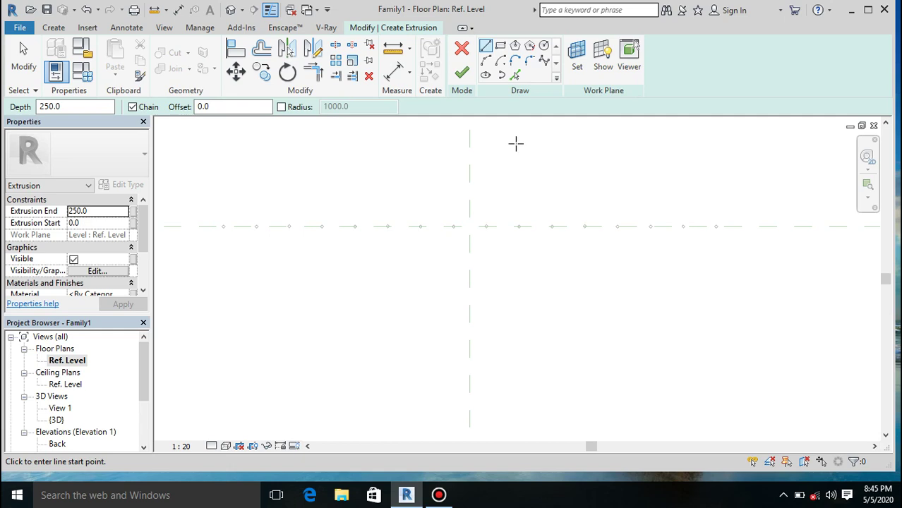
left_click(578, 56)
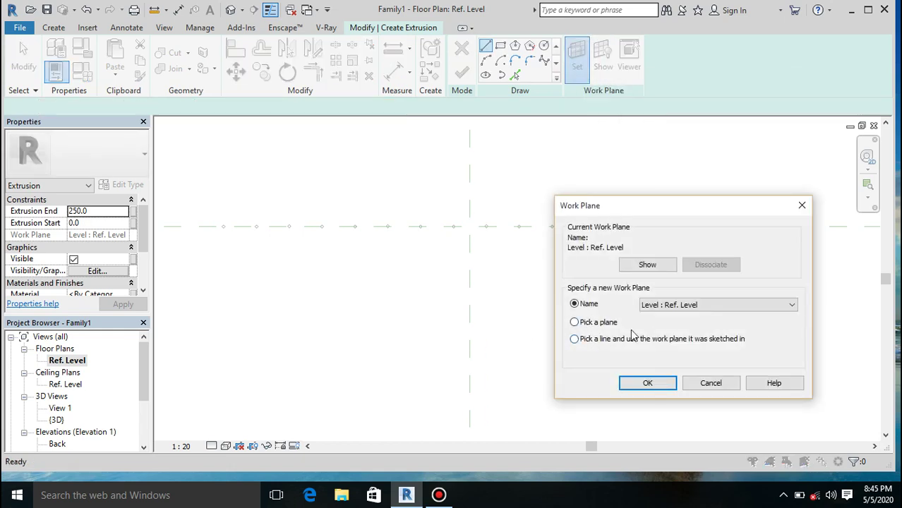
left_click(678, 309)
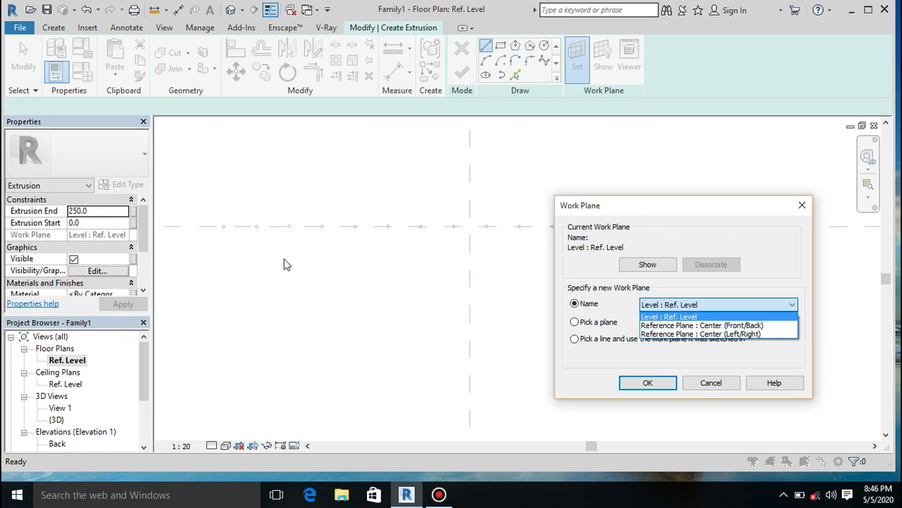
left_click(694, 334)
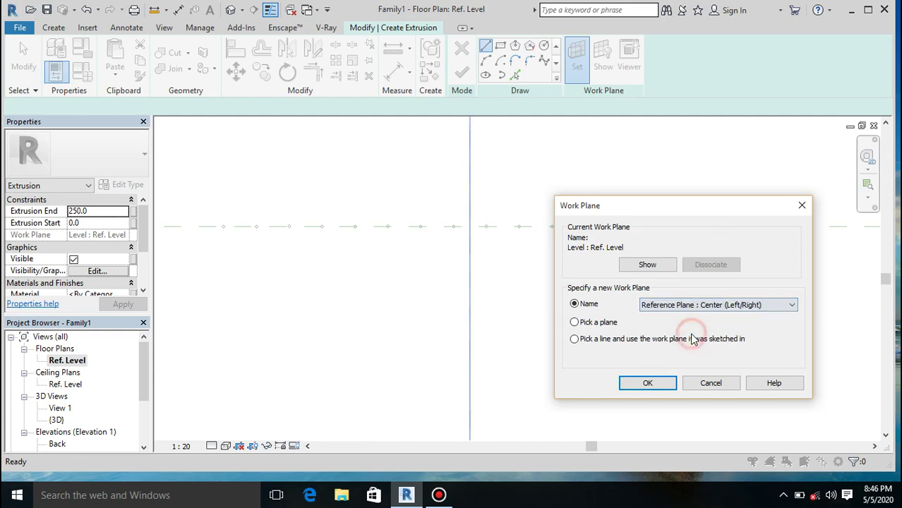
left_click(648, 382)
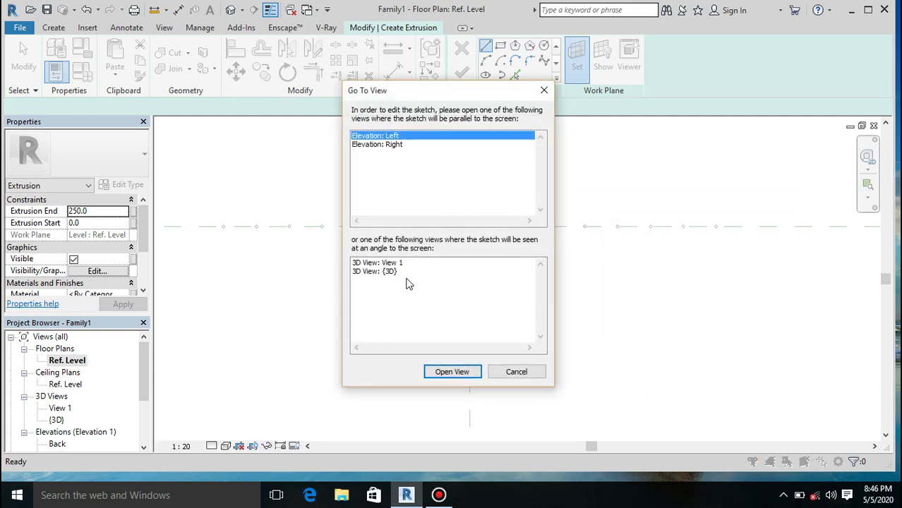
left_click(437, 370)
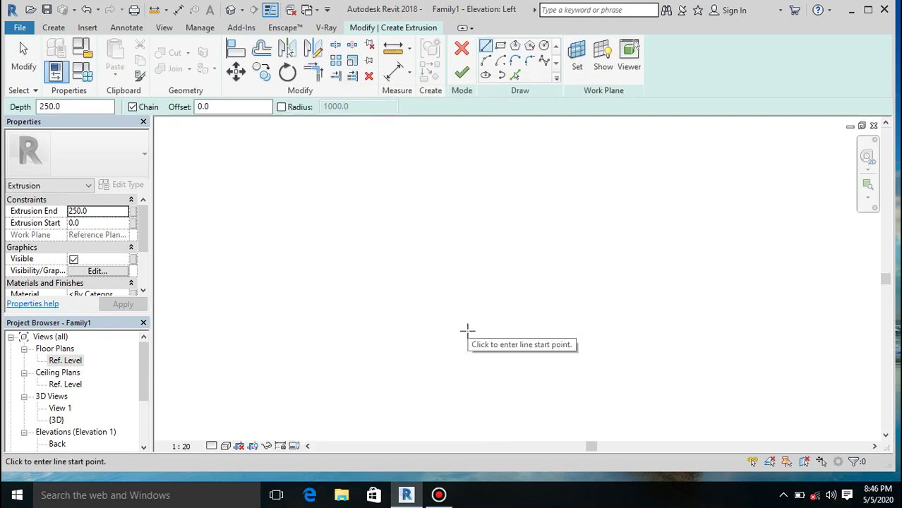
In the Right elevation, draw a centre-ends half-circle arc between the rod's top corners
left_click_drag(146, 371, 144, 397)
double_click(58, 432)
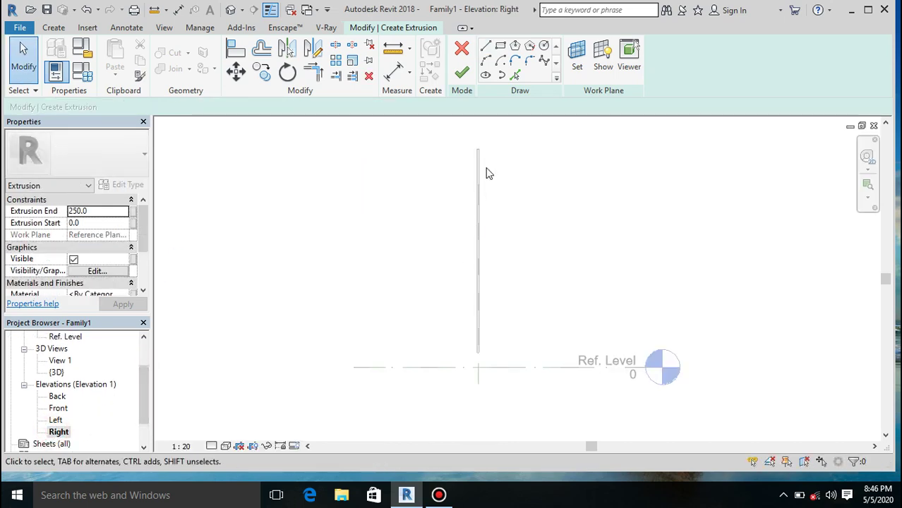
scroll(484, 152, "up", 3)
scroll(458, 142, "up", 2)
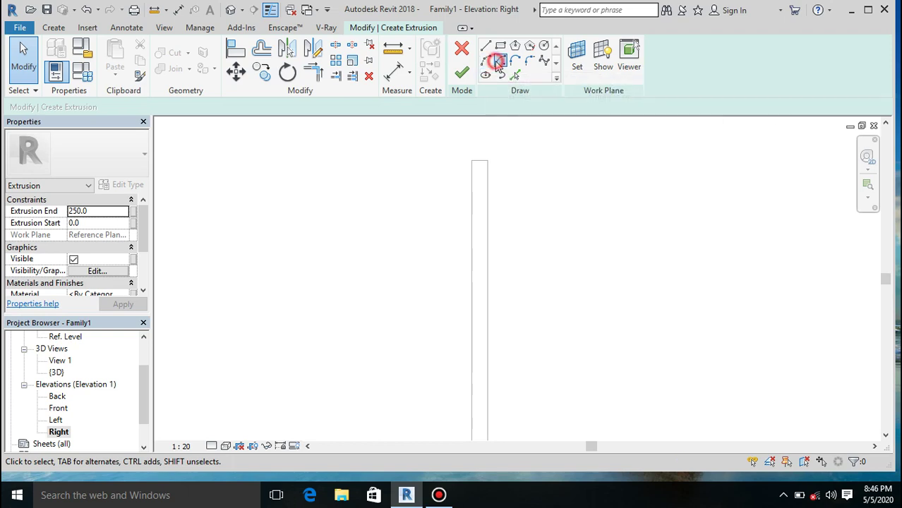
left_click(499, 62)
scroll(480, 156, "up", 2)
scroll(480, 157, "up", 1)
left_click(481, 172)
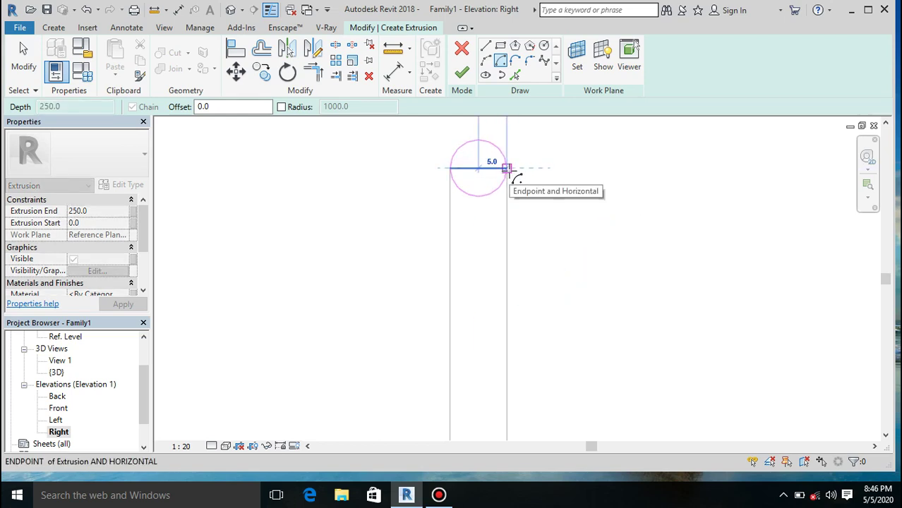
left_click(507, 168)
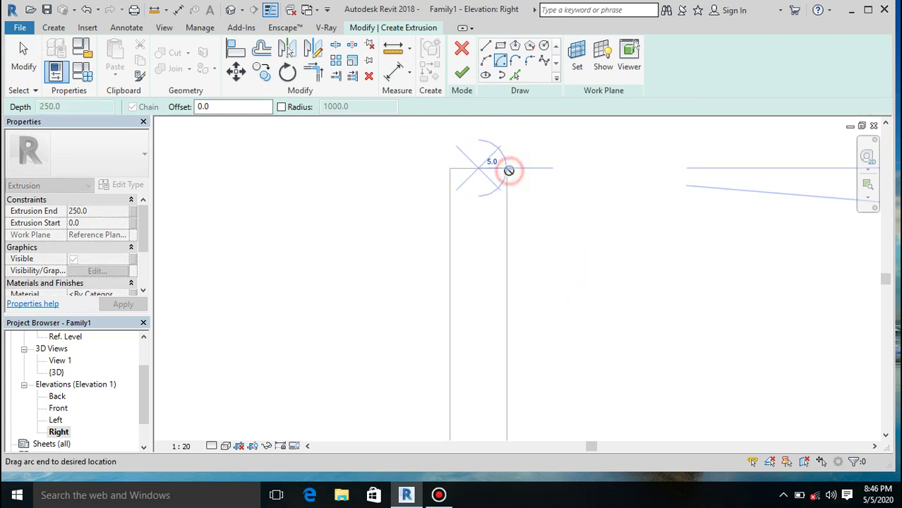
left_click(450, 171)
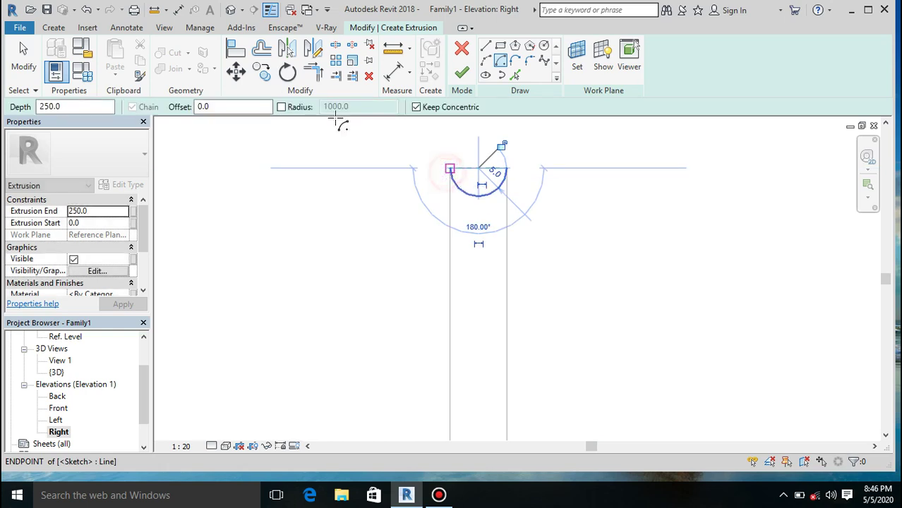
Close the radius 5.0 circle with a start-end-radius upper arc, then select both arcs
left_click(486, 60)
left_click(450, 170)
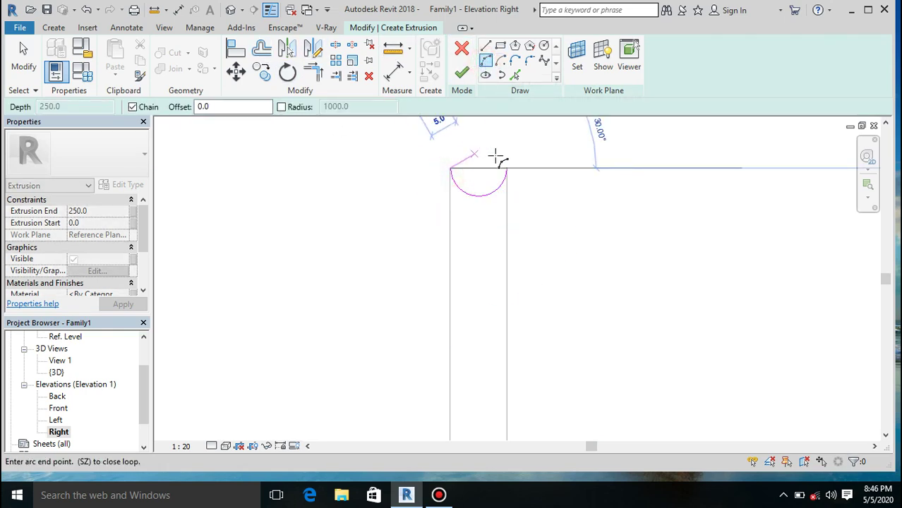
left_click(507, 168)
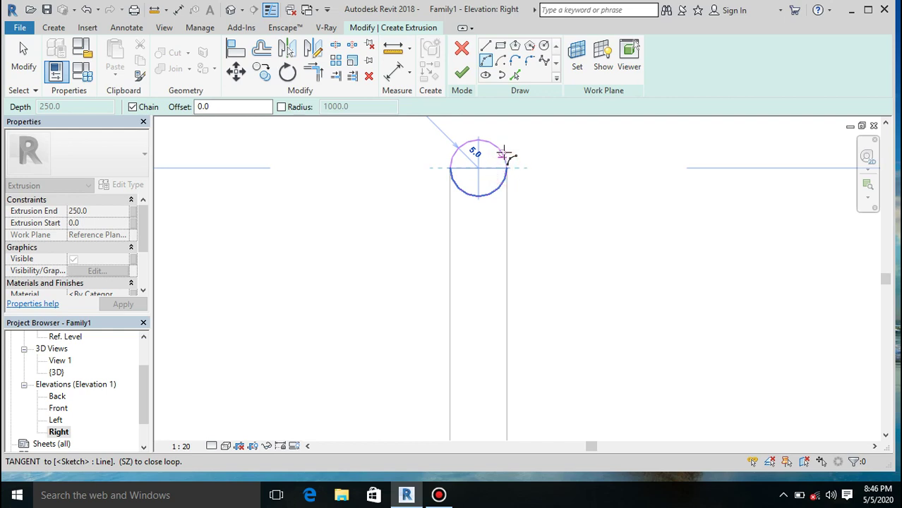
left_click(504, 154)
key("Escape")
key("Escape")
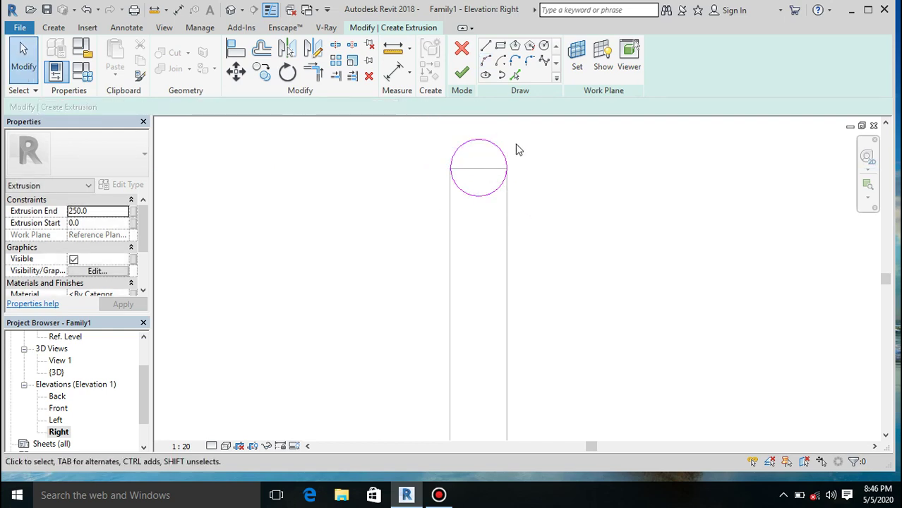
left_click_drag(518, 163, 494, 192)
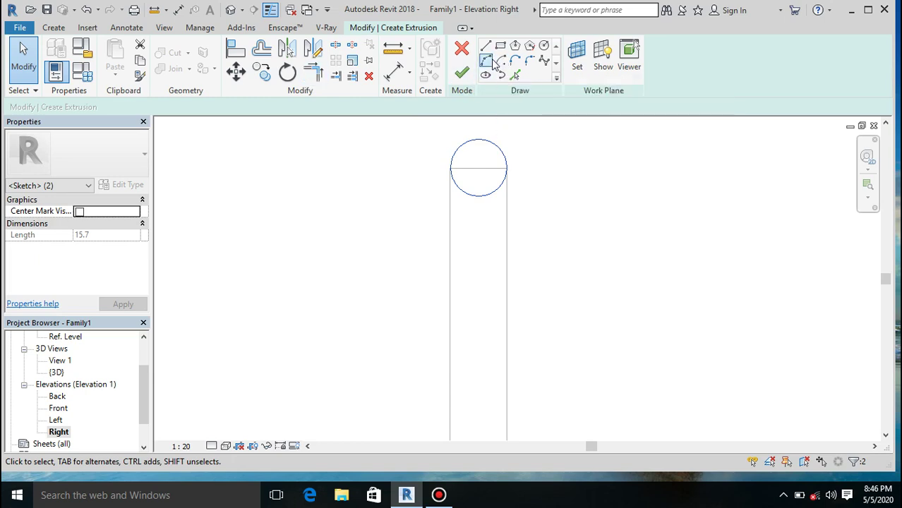
Move the circle down from its top point onto the rod's top
left_click(236, 71)
left_click(479, 141)
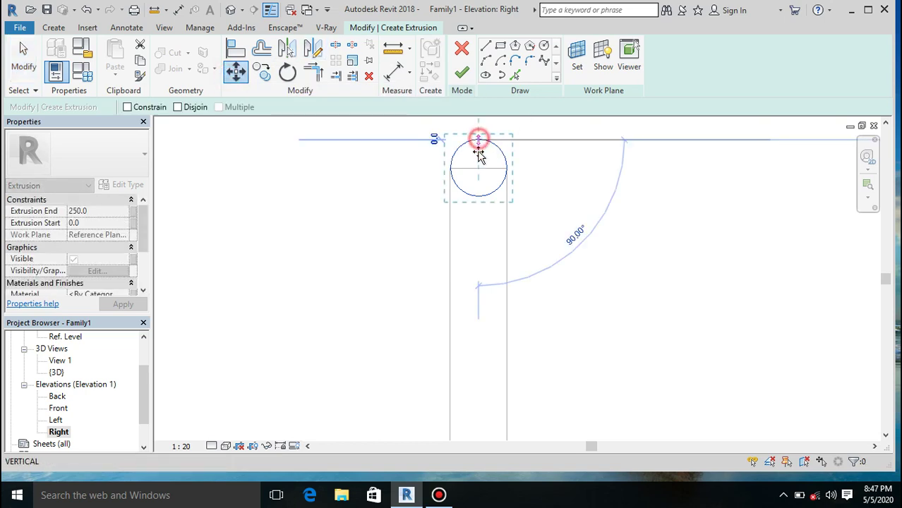
left_click(479, 171)
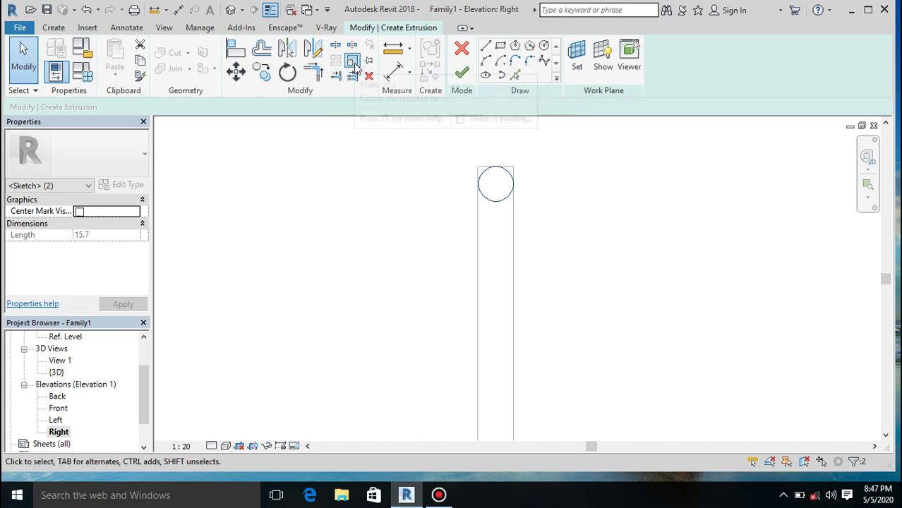
Finish the sketch as a 0.0 to 250.0 extrusion and go to the Back elevation
scroll(537, 185, "up", 5)
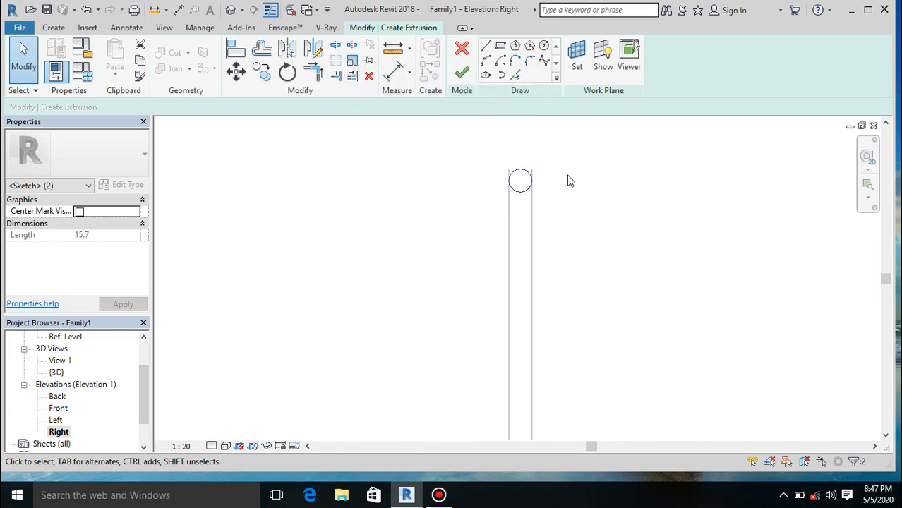
scroll(500, 233, "down", 5)
scroll(442, 162, "down", 2)
scroll(443, 162, "up", 4)
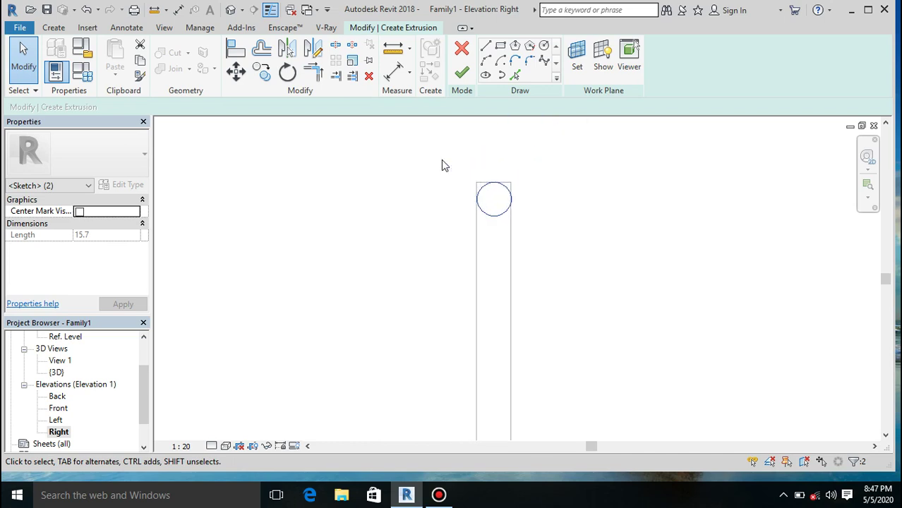
left_click(464, 76)
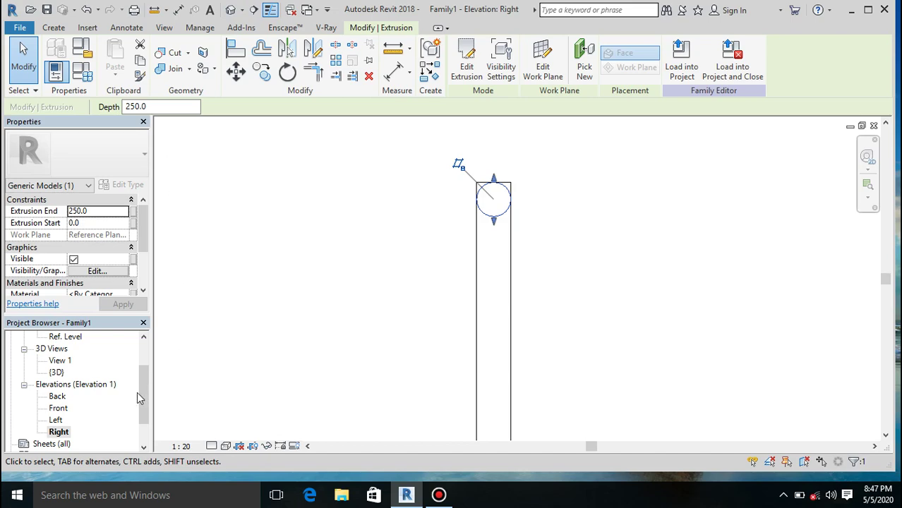
double_click(63, 398)
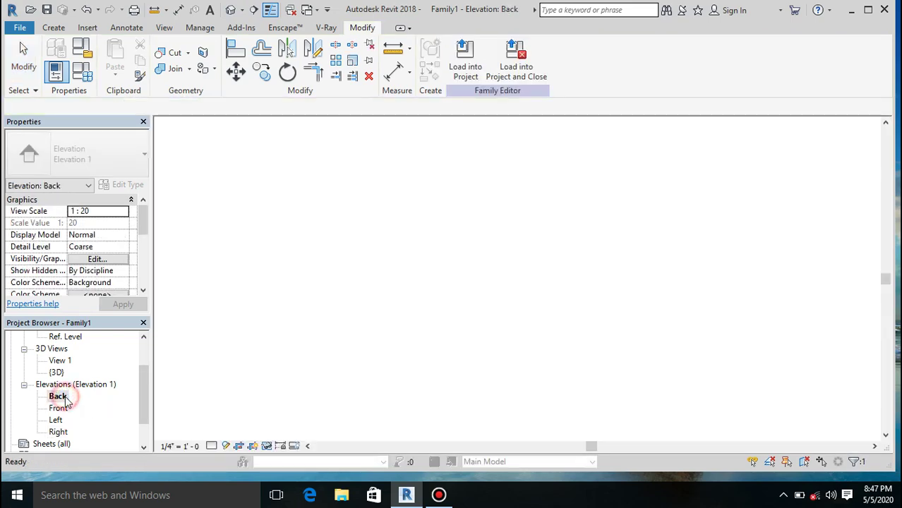
Drag the crossbar's ends out left and right across the row of vertical rods
scroll(485, 187, "up", 5)
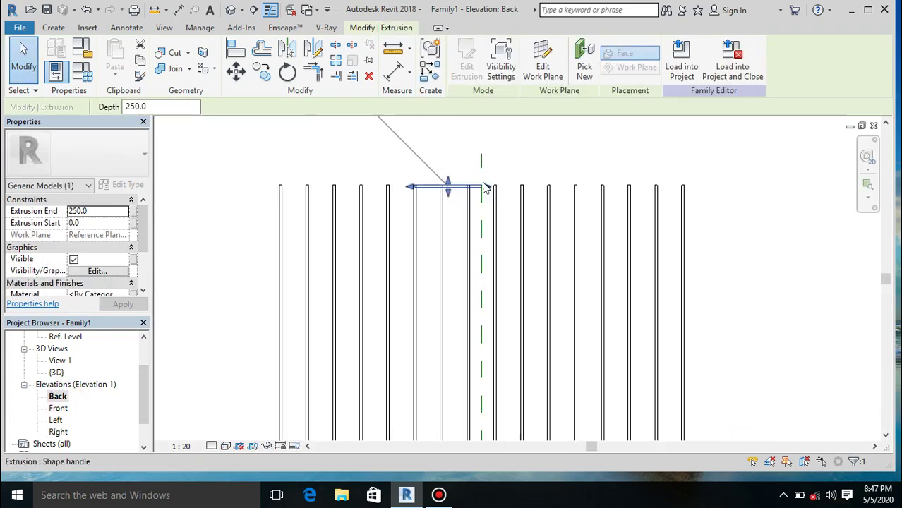
left_click_drag(397, 190, 239, 191)
scroll(239, 189, "up", 4)
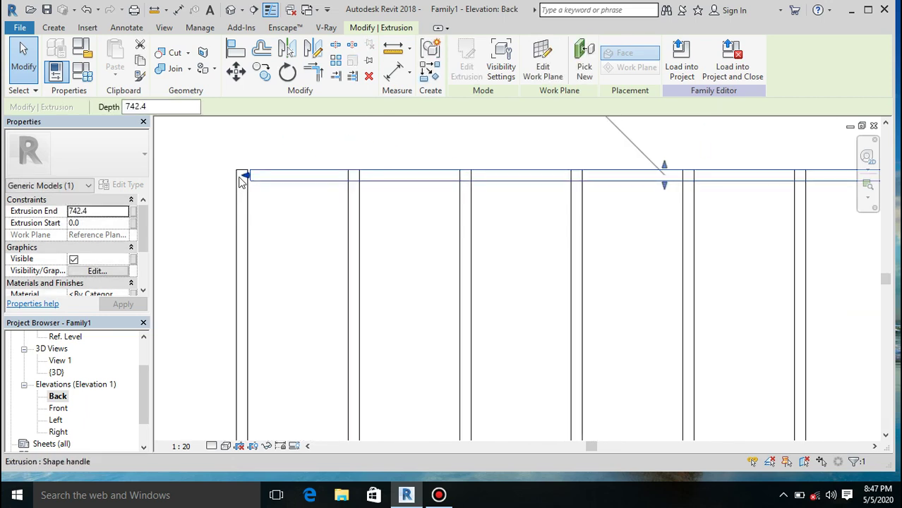
scroll(239, 182, "up", 3)
left_click_drag(270, 179, 243, 182)
scroll(245, 184, "down", 2)
scroll(245, 185, "down", 5)
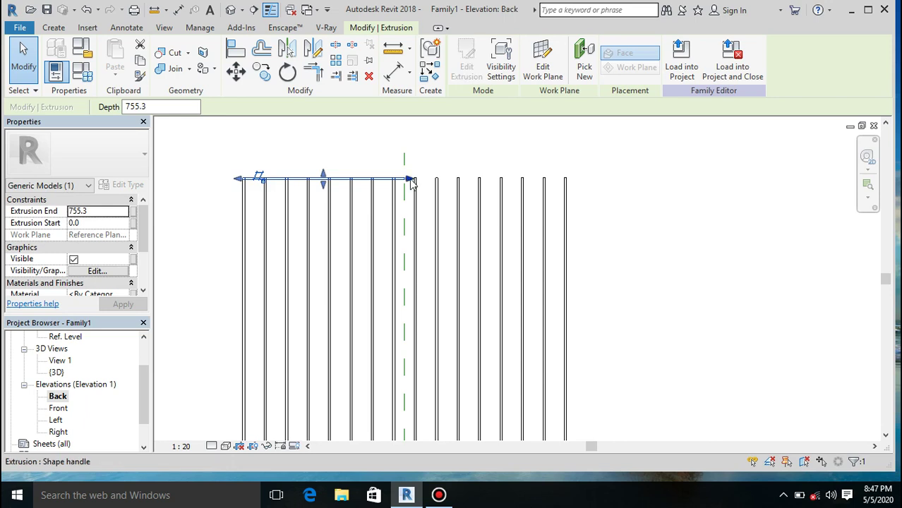
left_click_drag(412, 182, 572, 171)
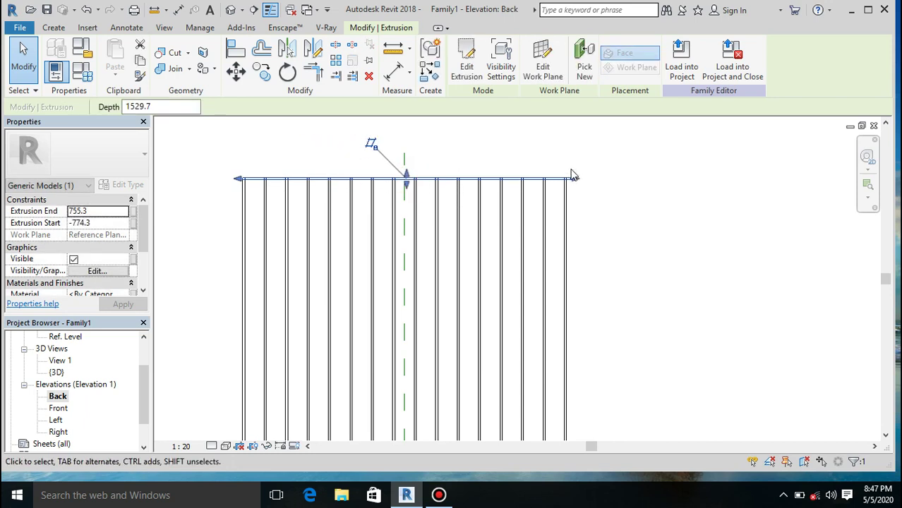
scroll(574, 176, "up", 4)
scroll(558, 224, "up", 3)
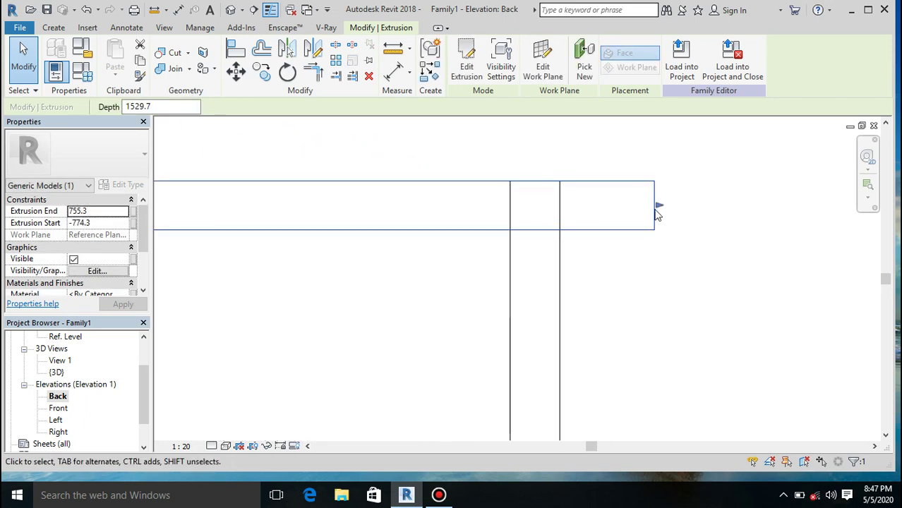
left_click_drag(661, 210, 547, 233)
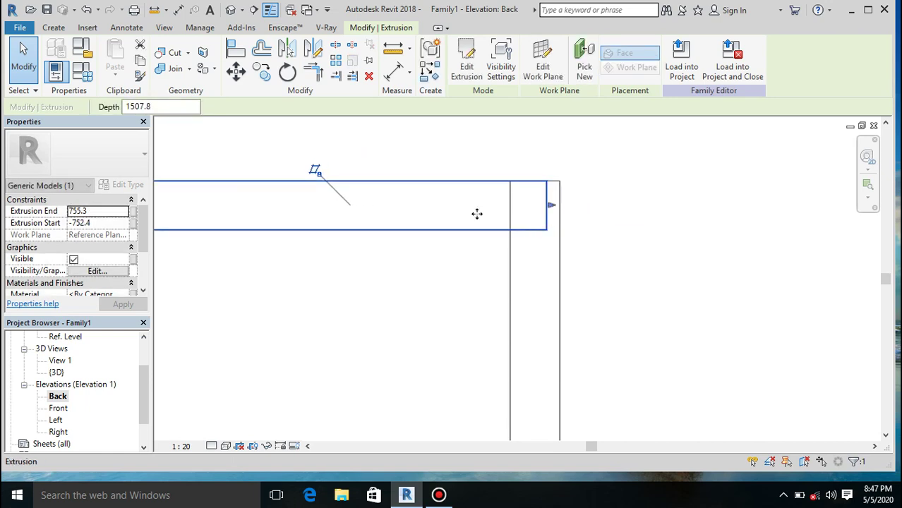
Nudge the crossbar's right end onto the last rod, giving Start -755.0 and End 755.3
key("Escape")
left_click(236, 48)
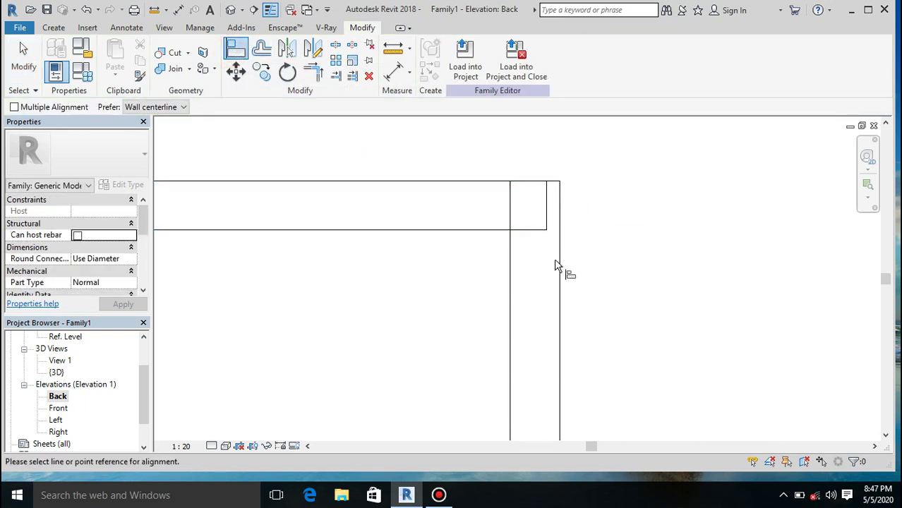
left_click(544, 208)
key("Escape")
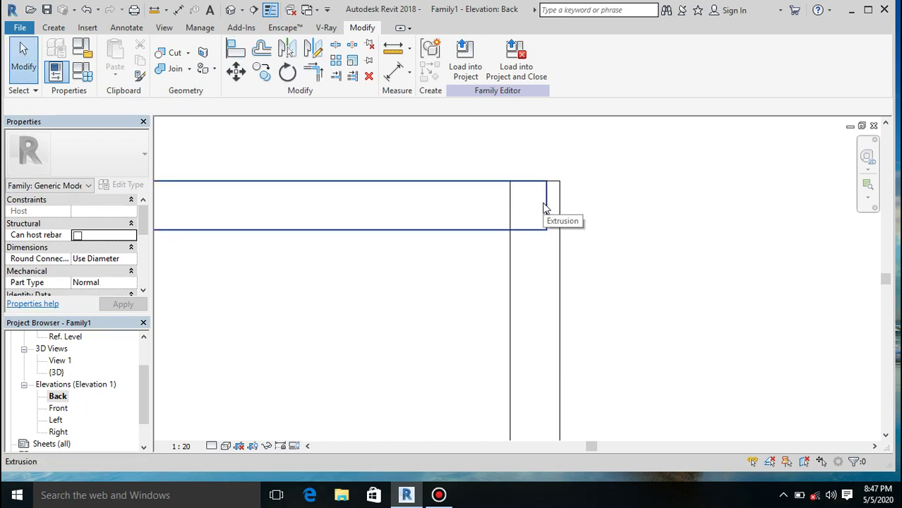
left_click(543, 208)
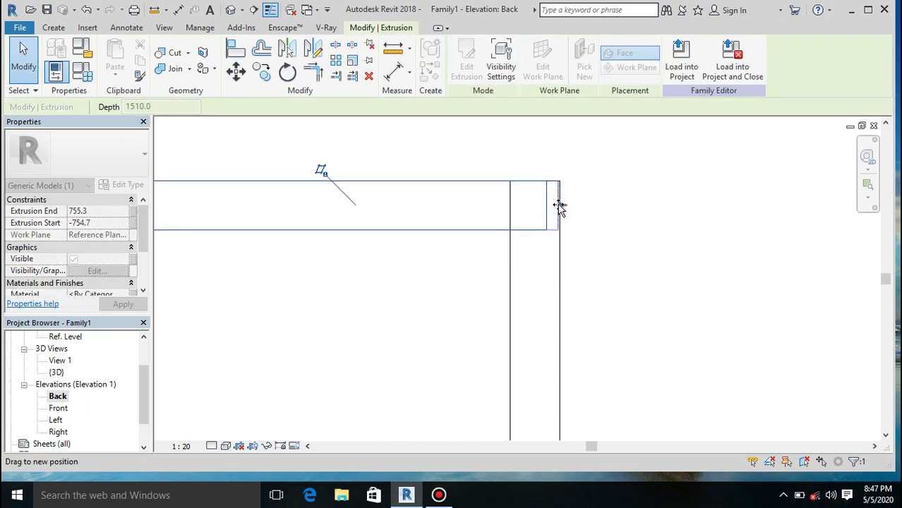
scroll(559, 204, "up", 4)
left_click_drag(562, 206, 564, 212)
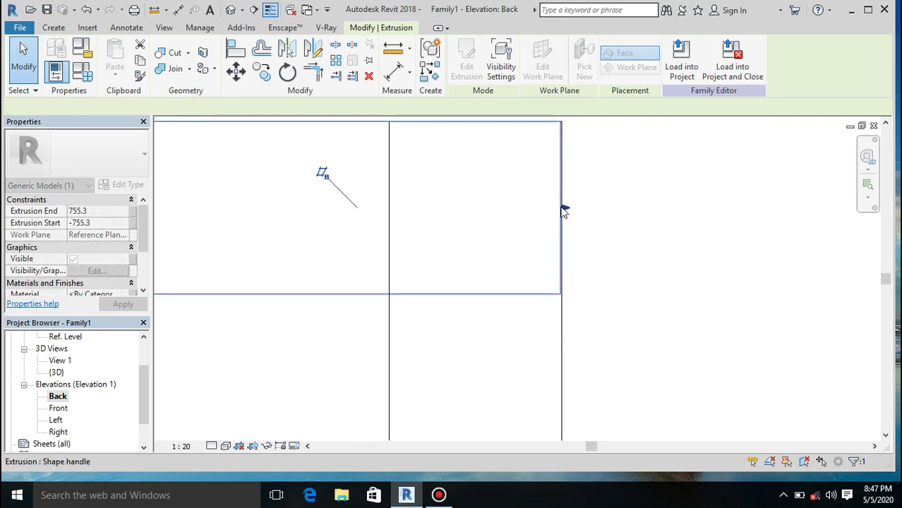
scroll(608, 234, "down", 8)
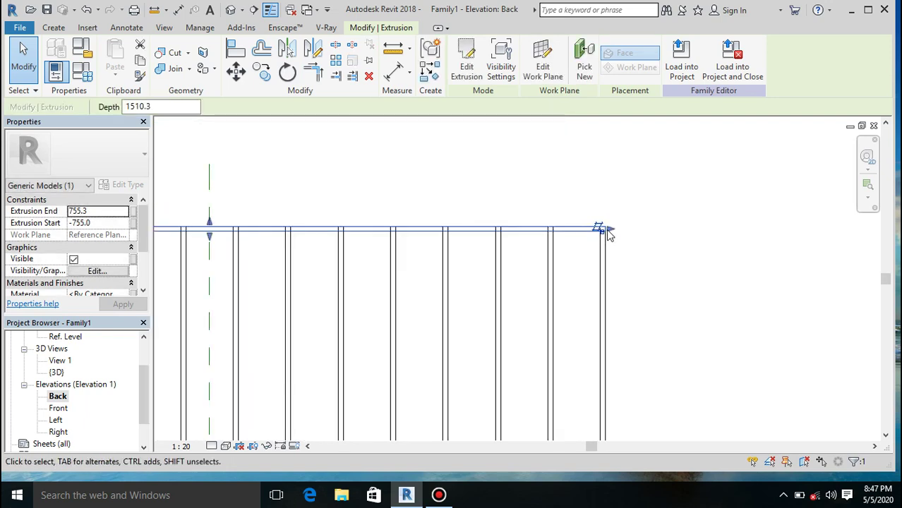
scroll(608, 234, "down", 1)
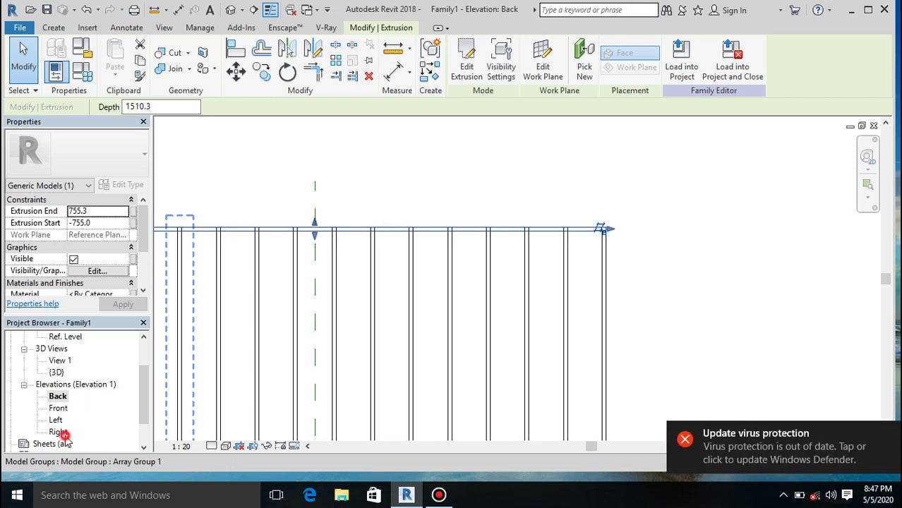
In the Right elevation, array the crossbar 10 times from its centre to the rods' bottom endpoint
double_click(58, 432)
scroll(398, 226, "down", 1)
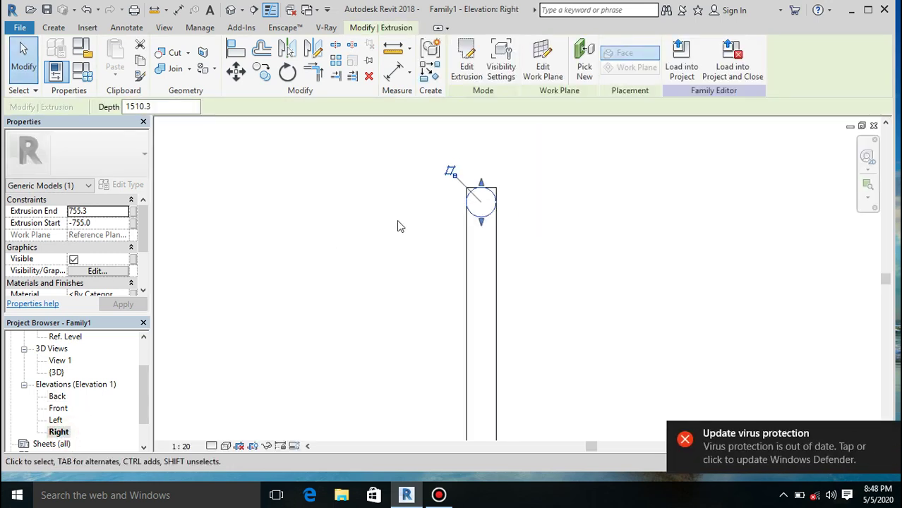
left_click(336, 60)
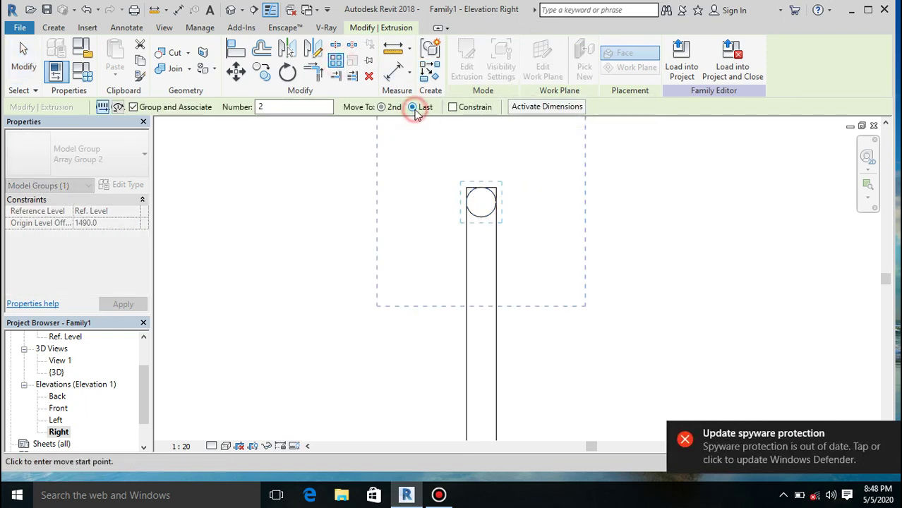
left_click(481, 215)
scroll(484, 208, "down", 4)
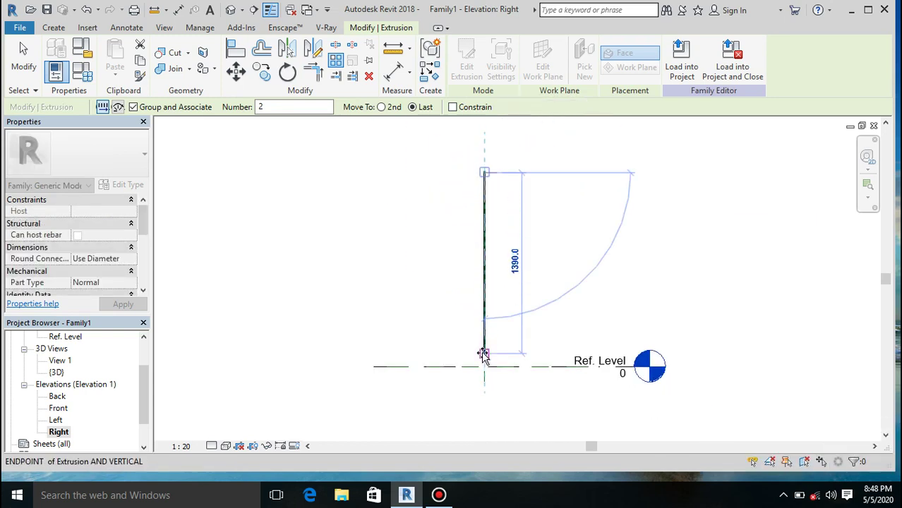
scroll(484, 353, "up", 3)
scroll(489, 379, "up", 3)
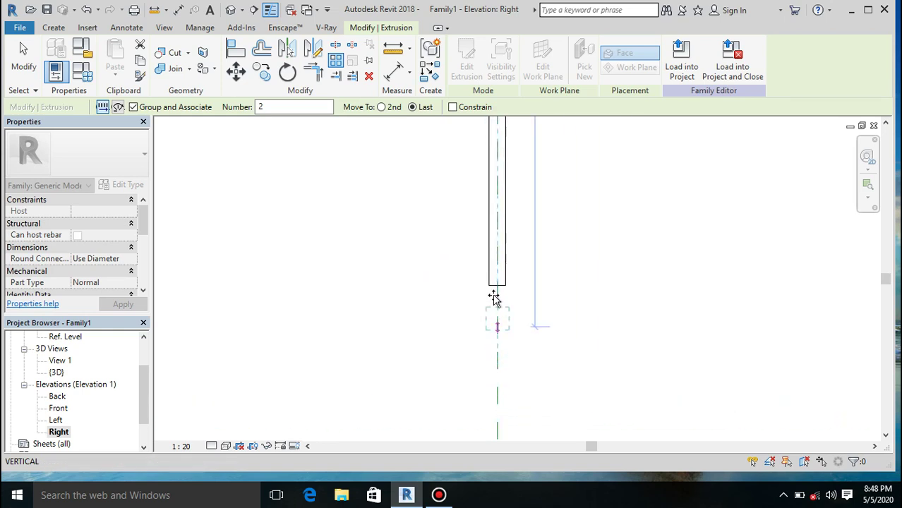
left_click(498, 284)
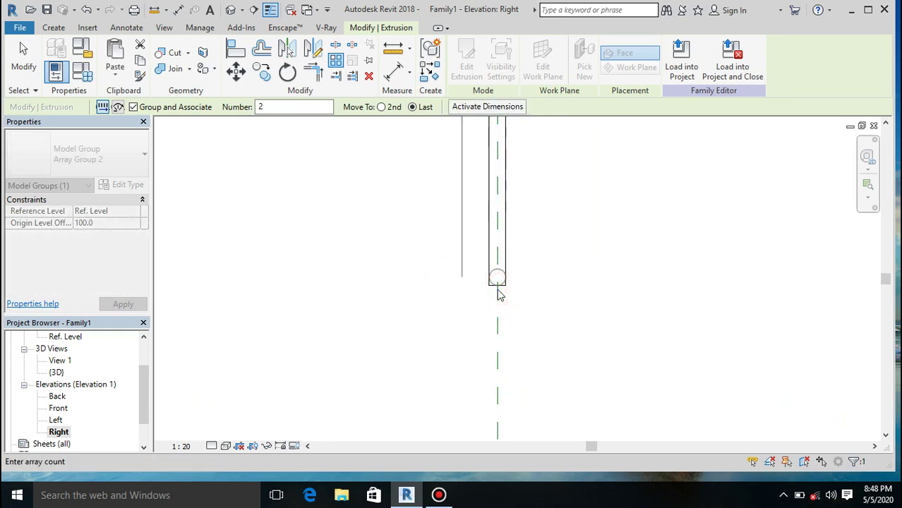
scroll(506, 291, "up", 3)
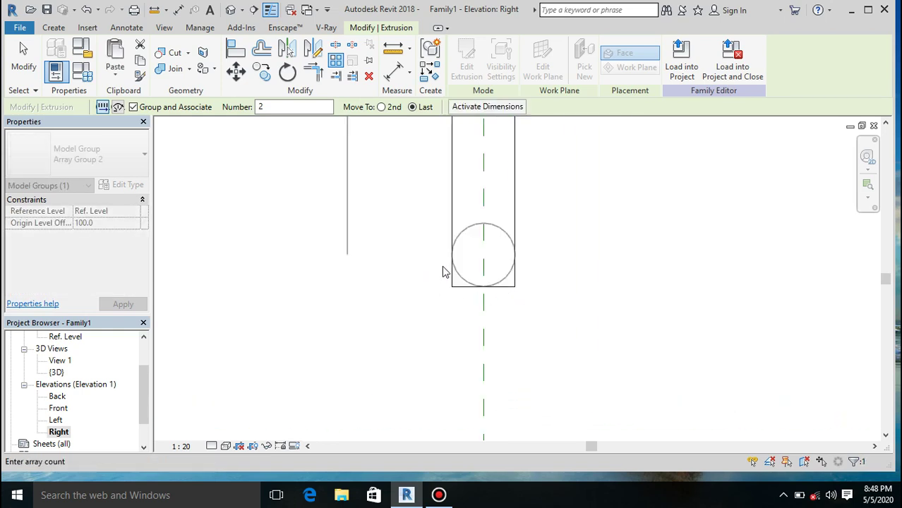
scroll(494, 265, "down", 1)
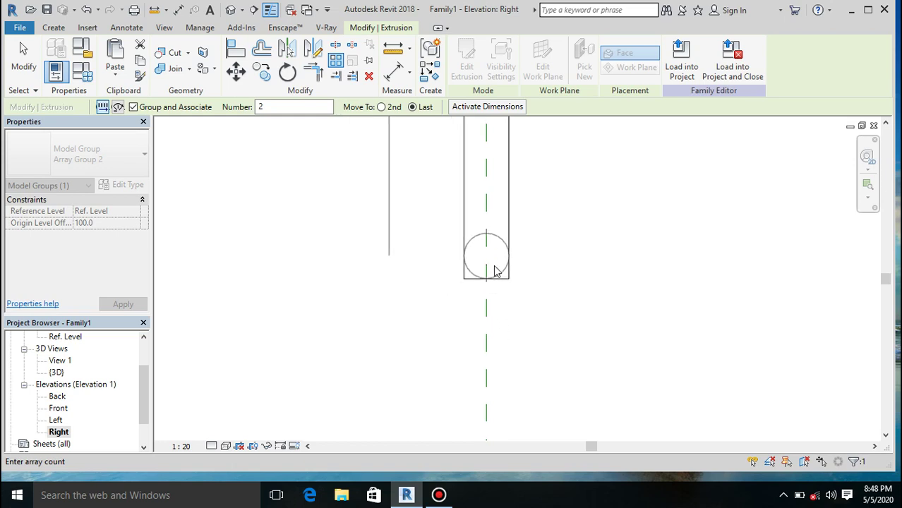
scroll(515, 343, "down", 3)
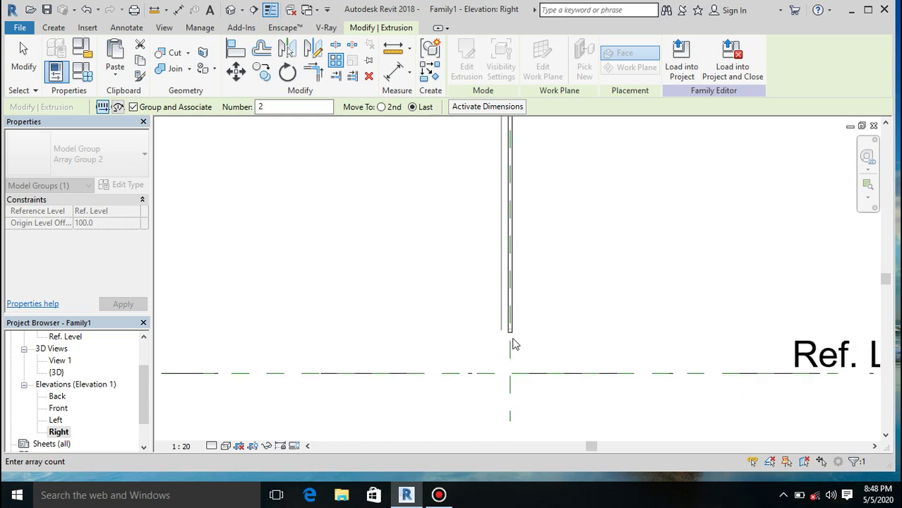
scroll(514, 344, "down", 3)
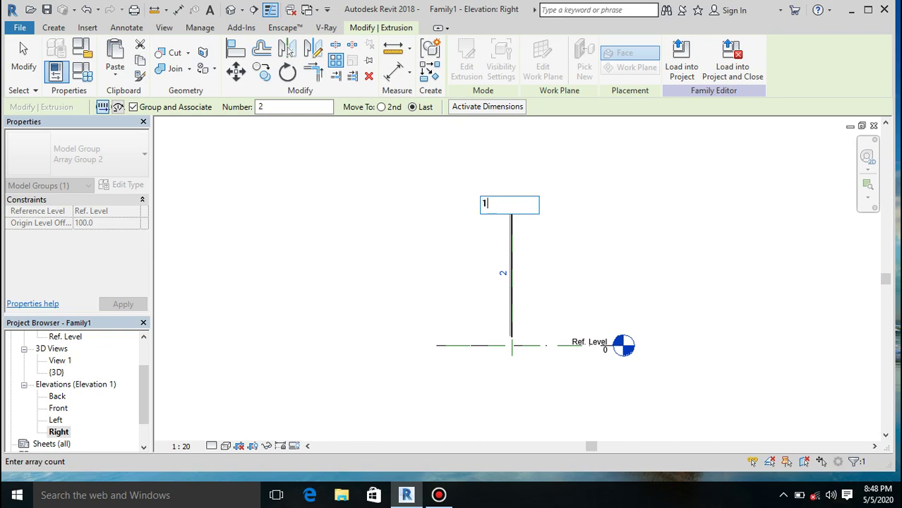
key("Return")
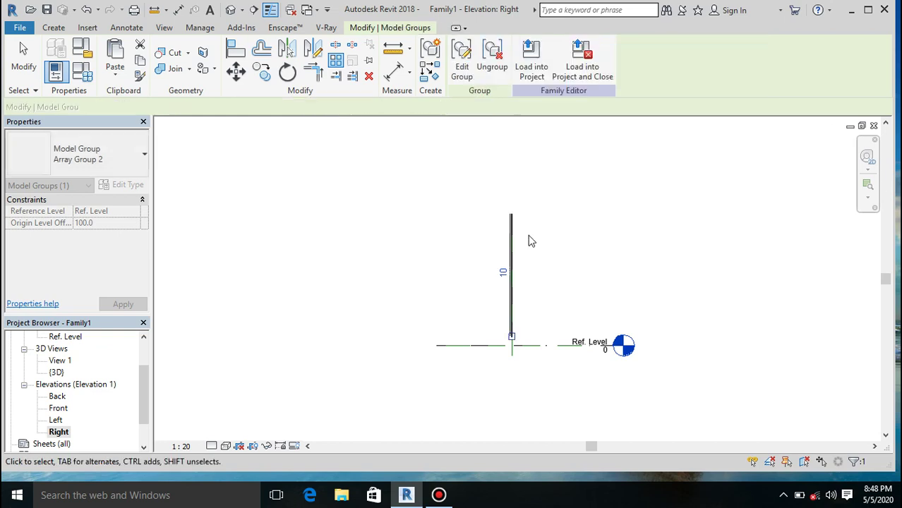
scroll(511, 281, "up", 5)
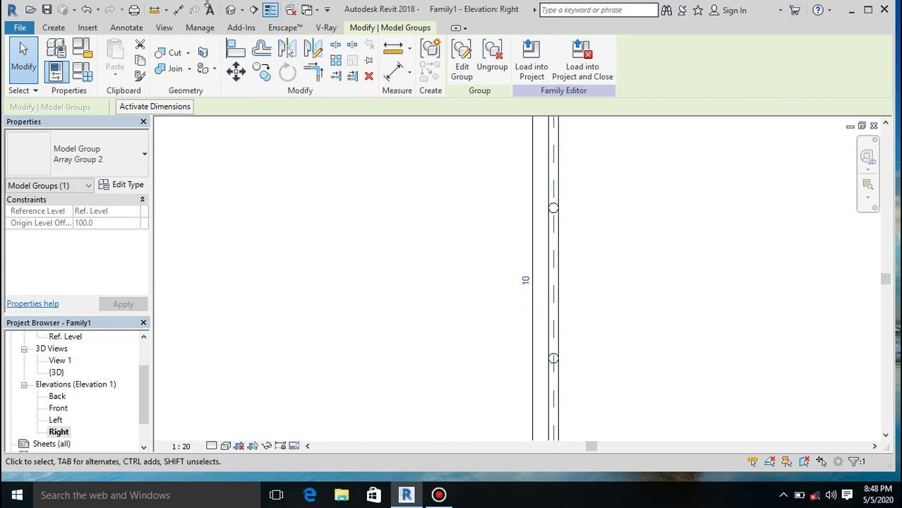
In the 3D view, change the crossbar array group's count to 5
left_click(230, 10)
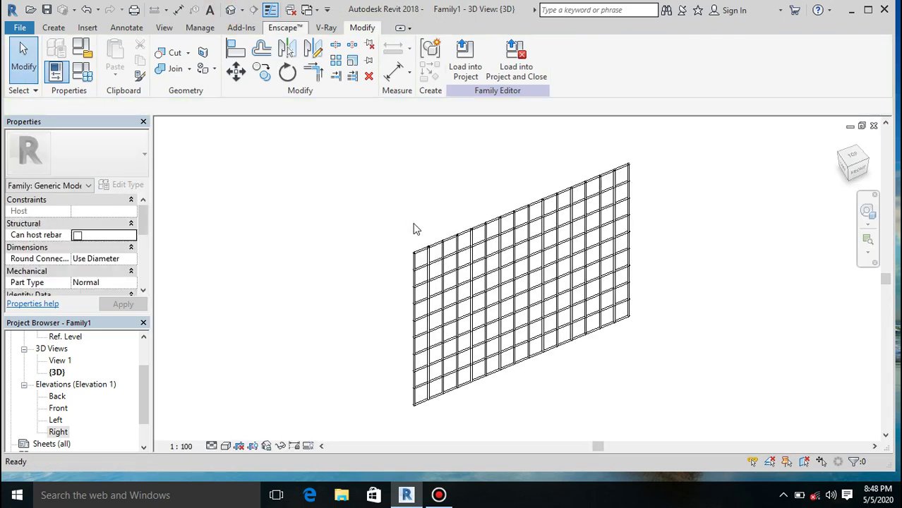
scroll(479, 265, "up", 5)
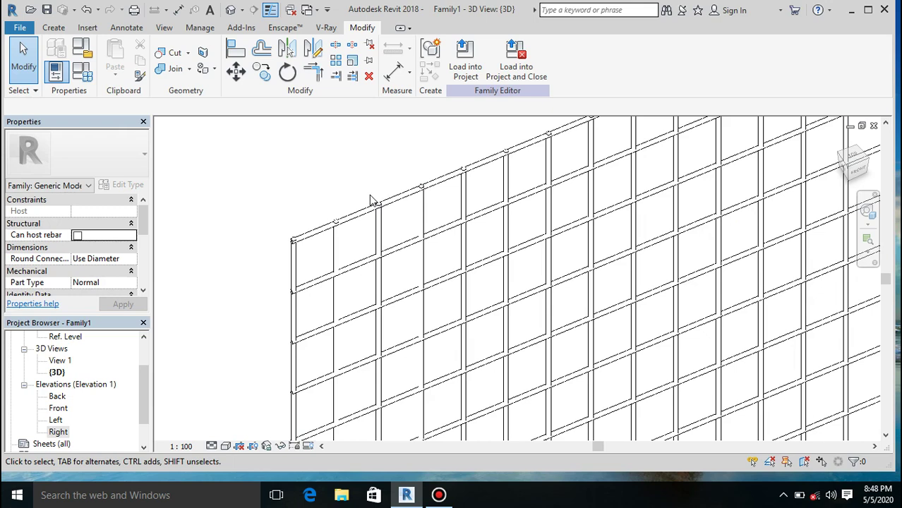
left_click(314, 232)
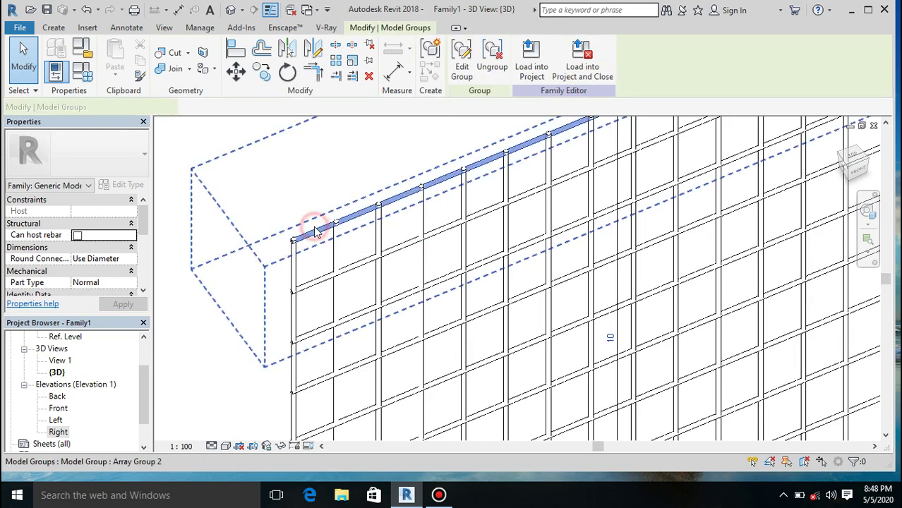
left_click(613, 346)
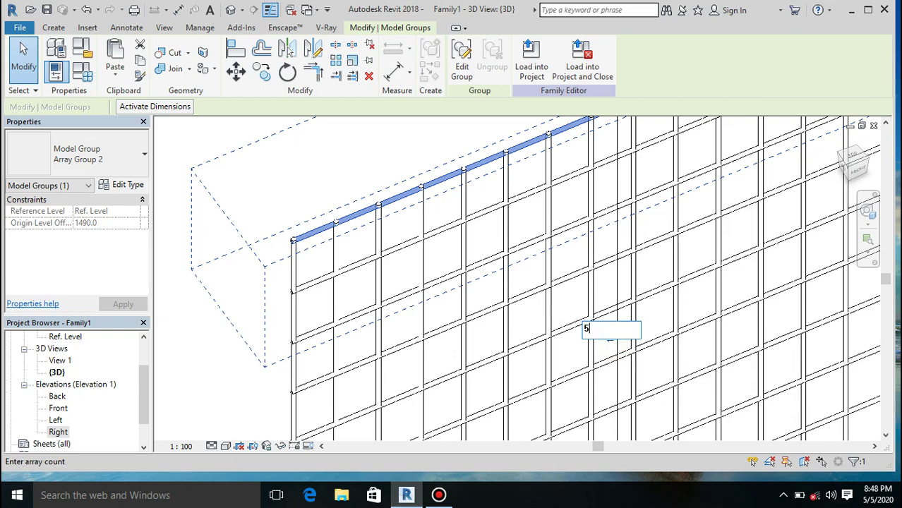
type("5")
key("Return")
scroll(491, 238, "down", 4)
scroll(492, 238, "up", 2)
scroll(589, 297, "up", 3)
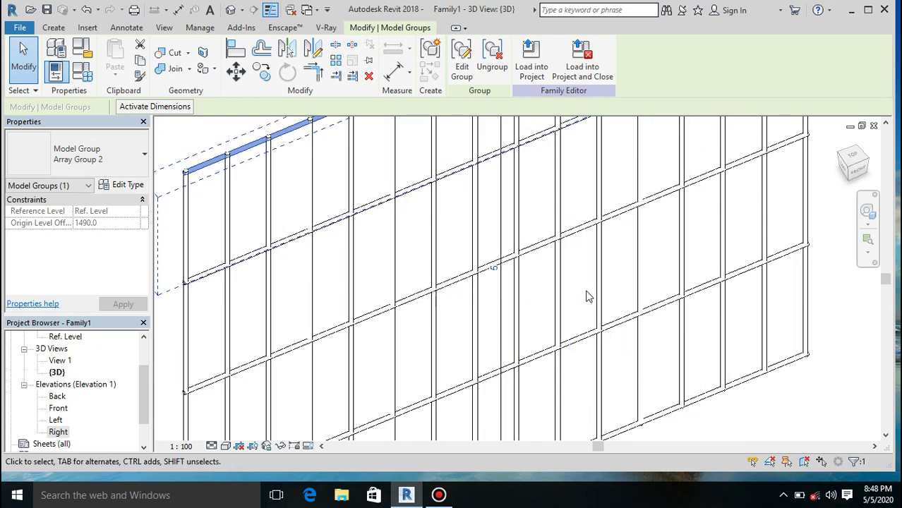
scroll(588, 296, "down", 1)
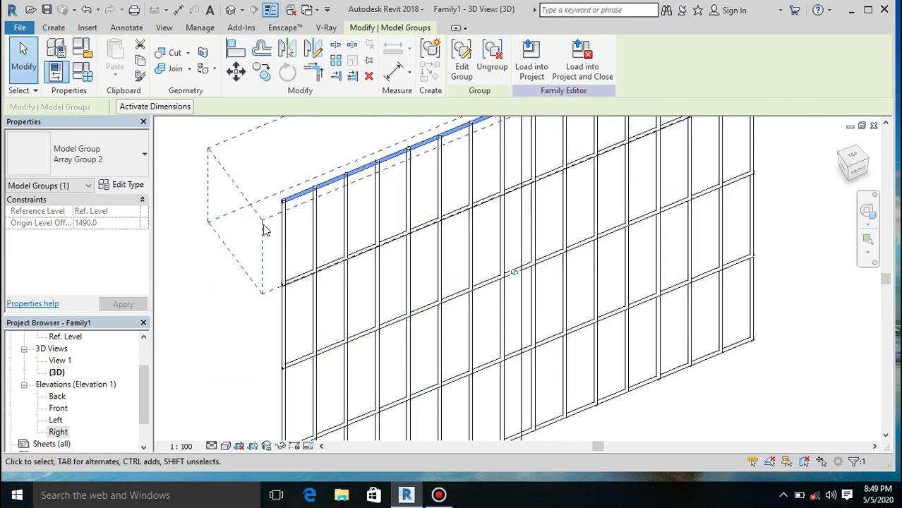
Delete the top rod array group and the other extra rod array group
key("Escape")
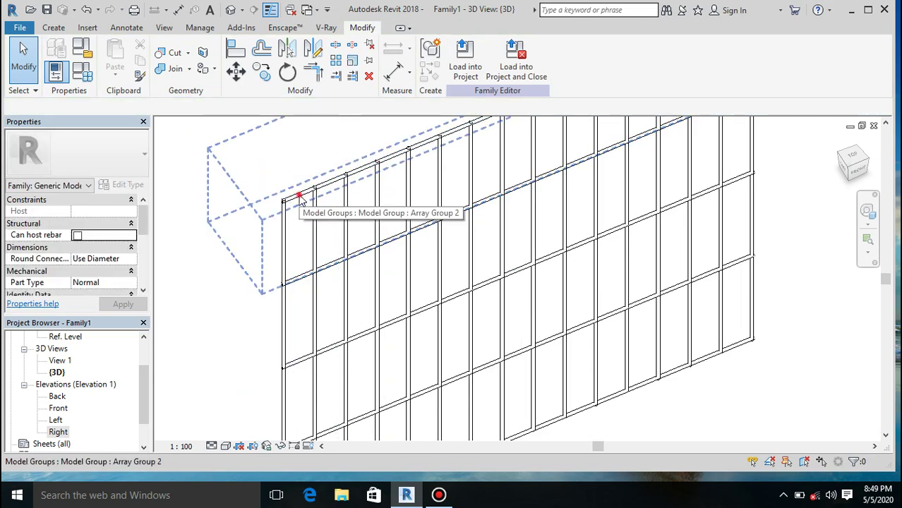
left_click(300, 201)
key("Delete")
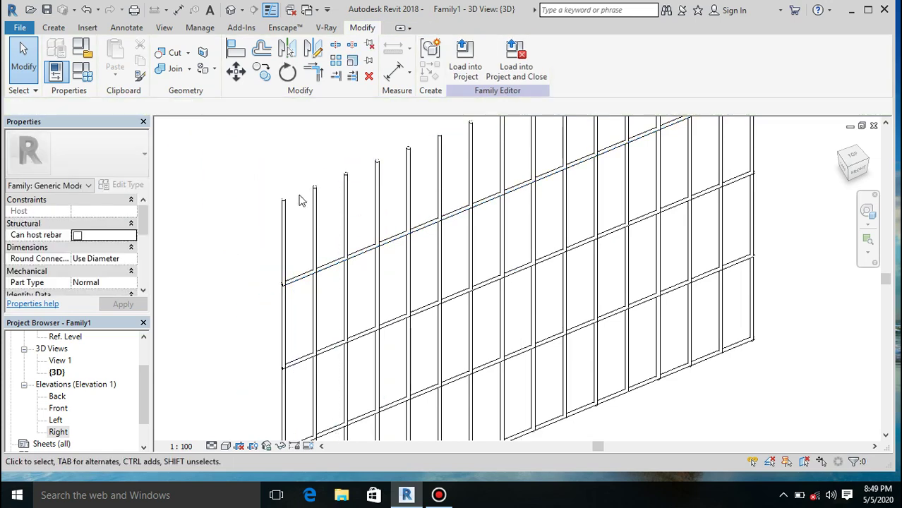
left_click(624, 400)
key("Delete")
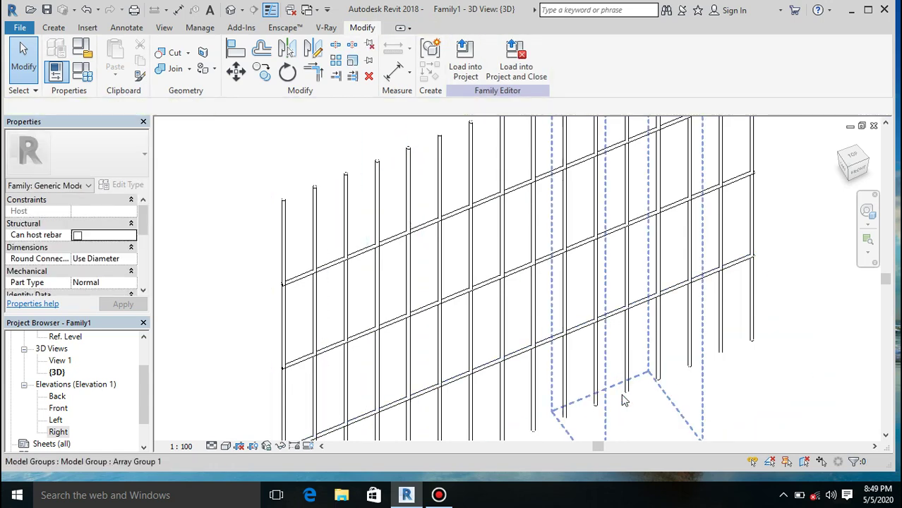
scroll(656, 264, "down", 2)
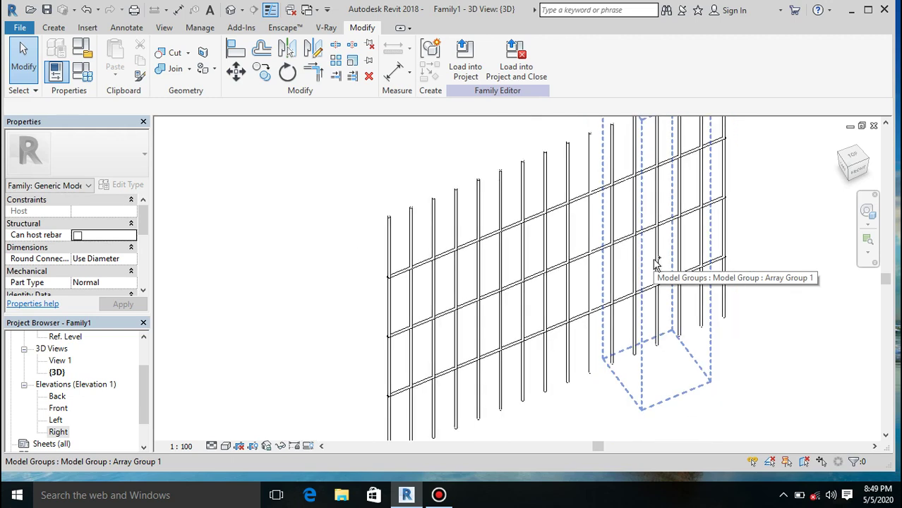
scroll(656, 265, "up", 3)
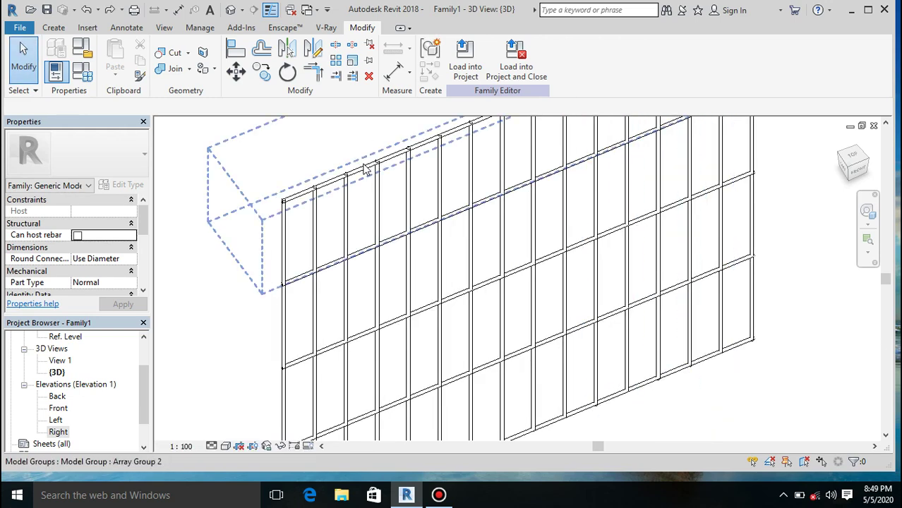
left_click(363, 166)
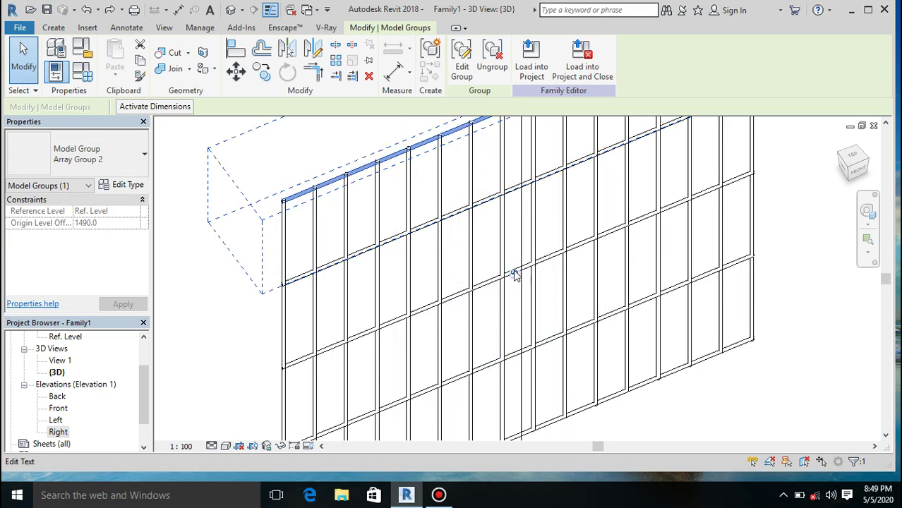
Set the rail array to 7, then delete the top and bottom rails, leaving 5 crossbars
left_click(515, 273)
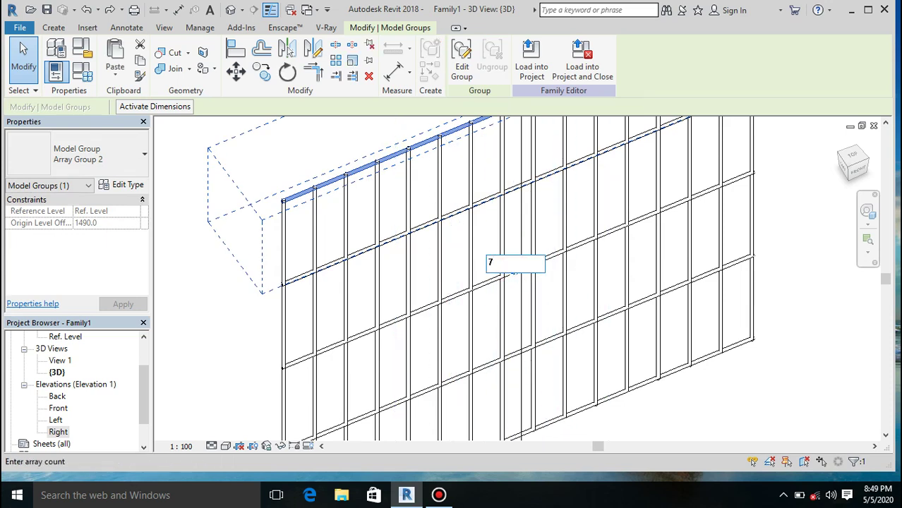
key("Return")
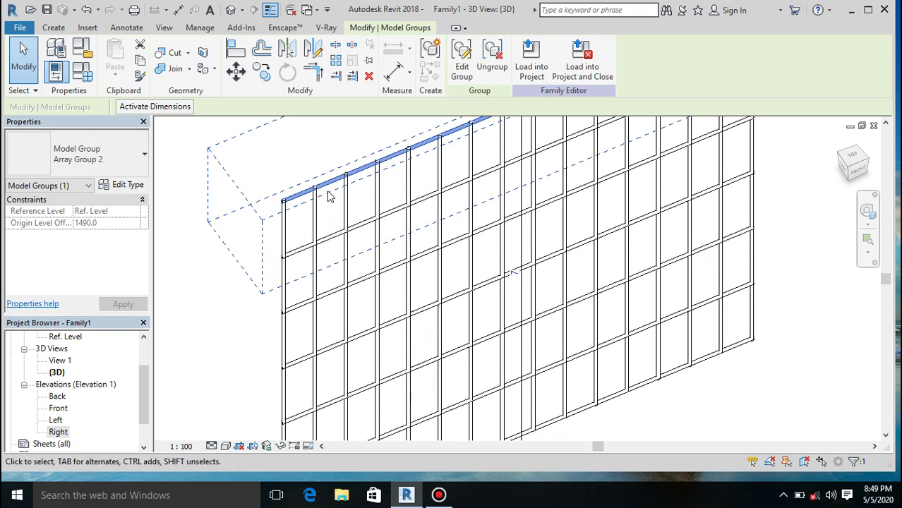
key("Delete")
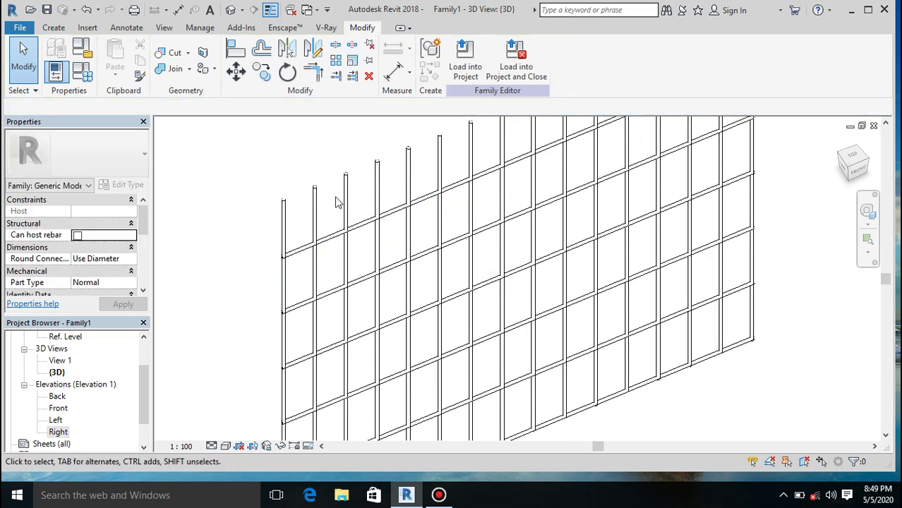
middle_click_drag(382, 170, 480, 237, "shift")
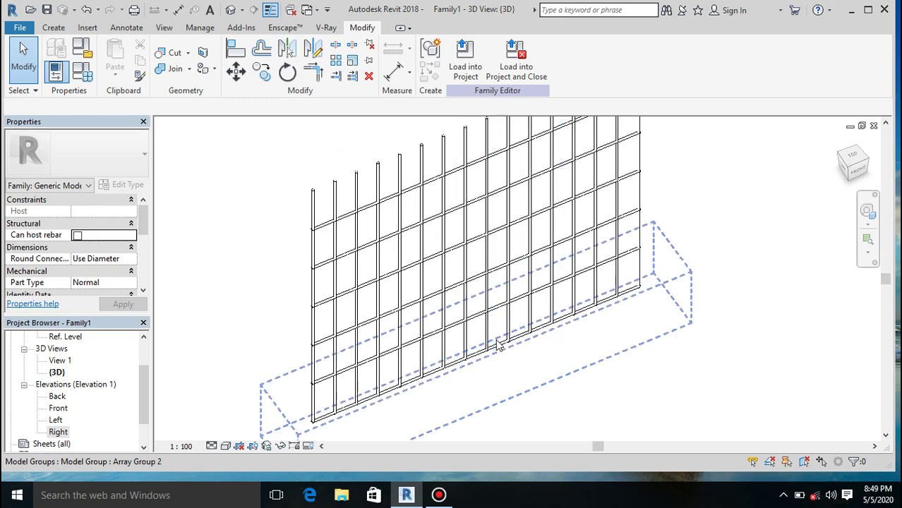
left_click(452, 372)
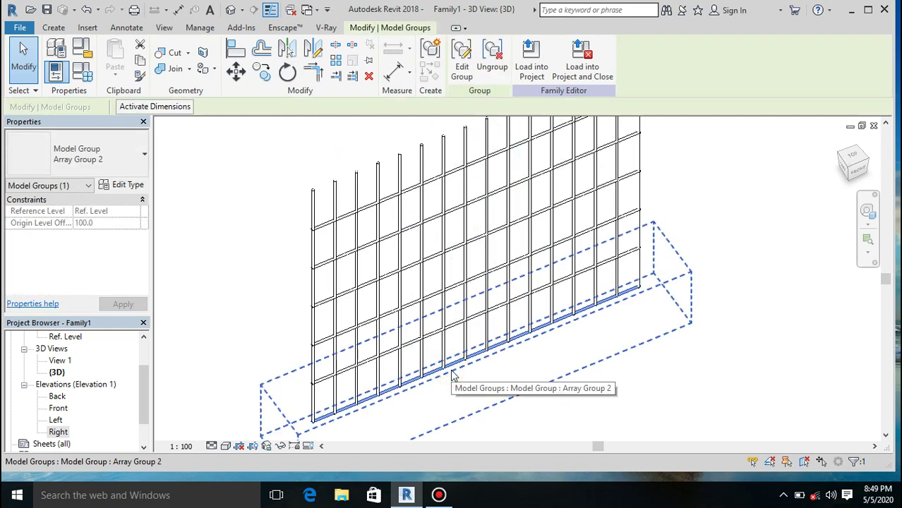
key("Delete")
middle_click_drag(452, 372, 698, 225, "shift")
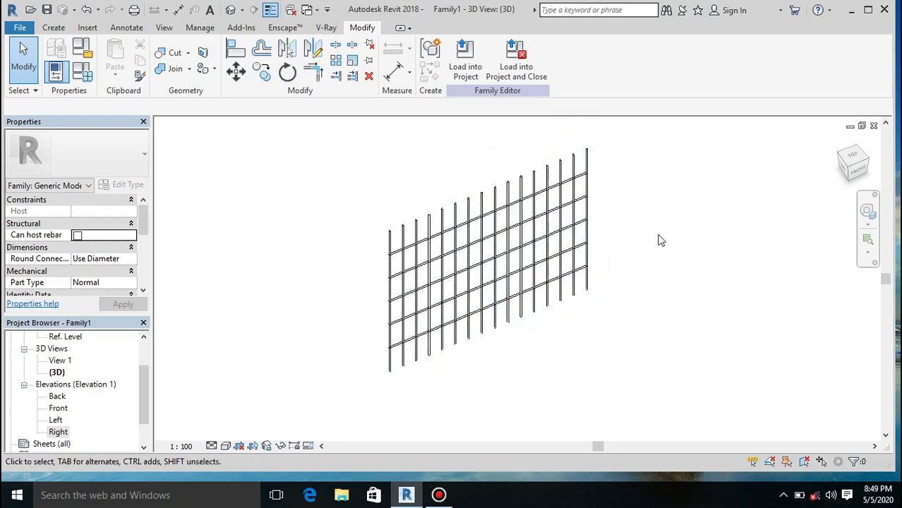
left_click_drag(147, 402, 147, 377)
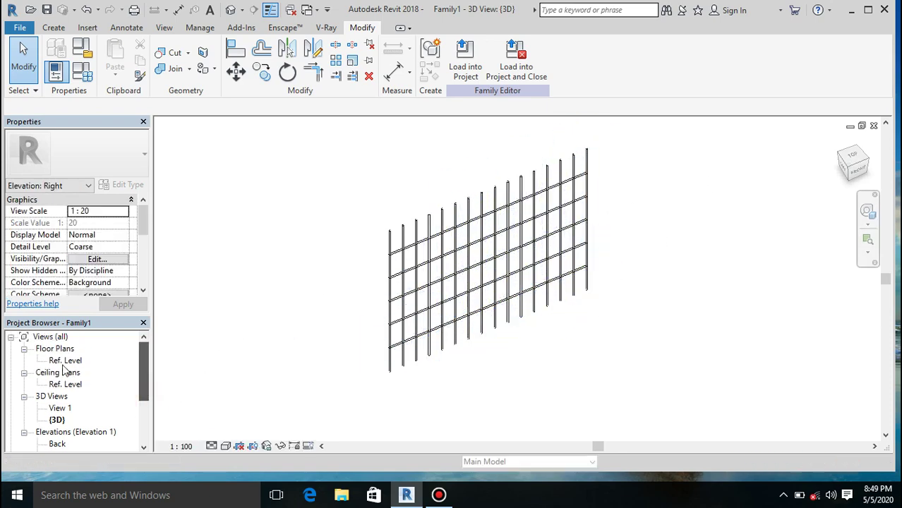
From Ref. Level, begin a sweep path on the Center (Front/Back) plane and switch to the Back elevation
double_click(65, 360)
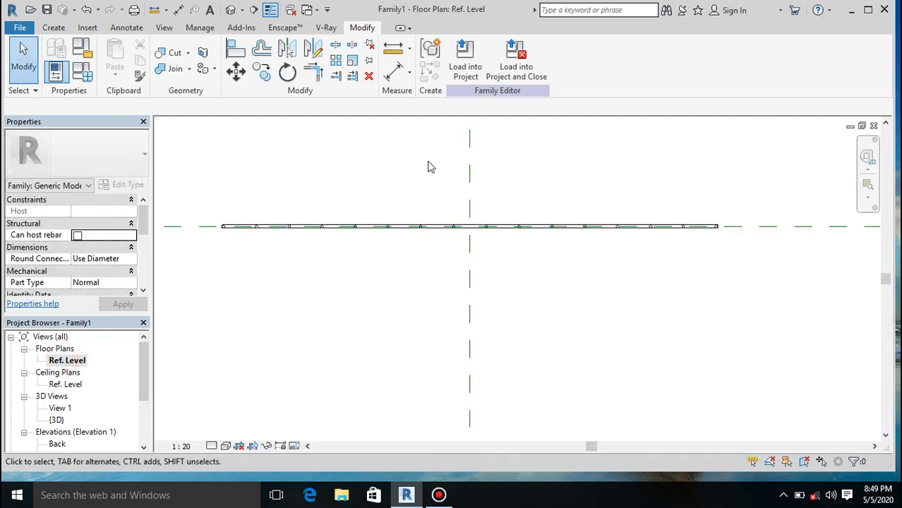
left_click(53, 28)
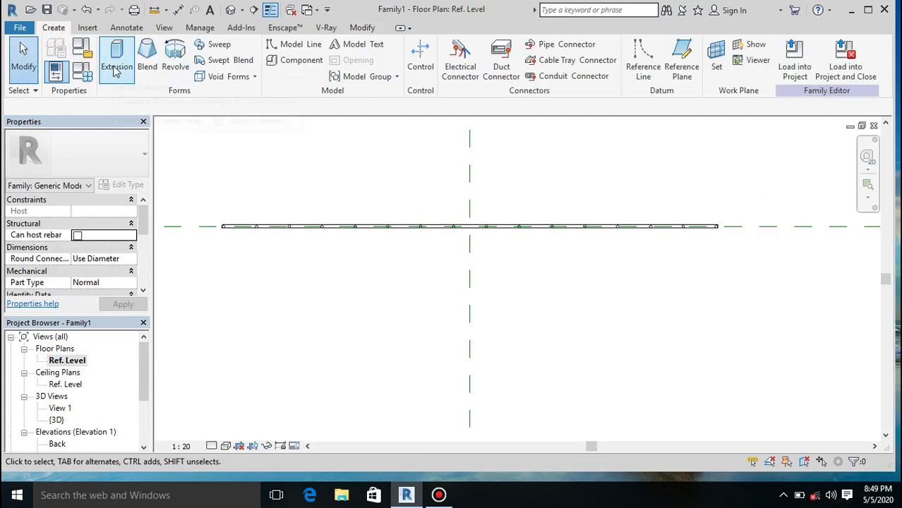
left_click(220, 44)
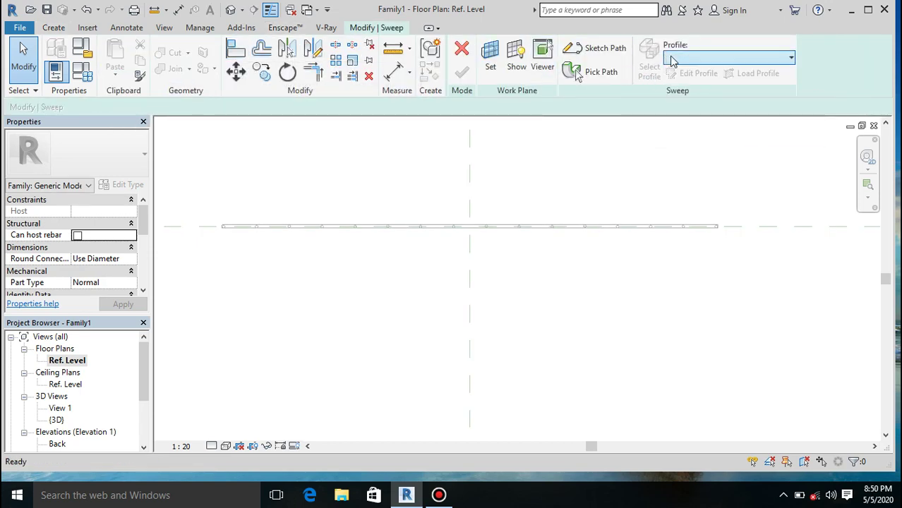
left_click(597, 48)
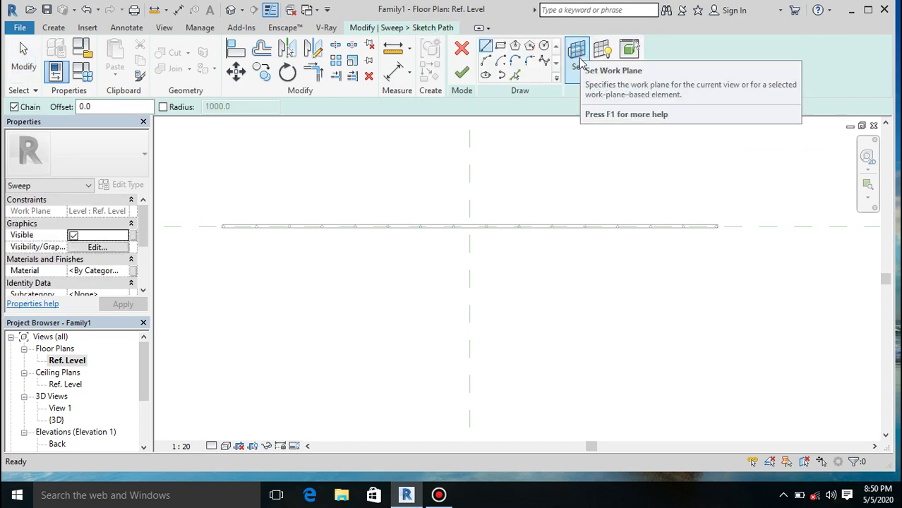
left_click(579, 53)
left_click(672, 305)
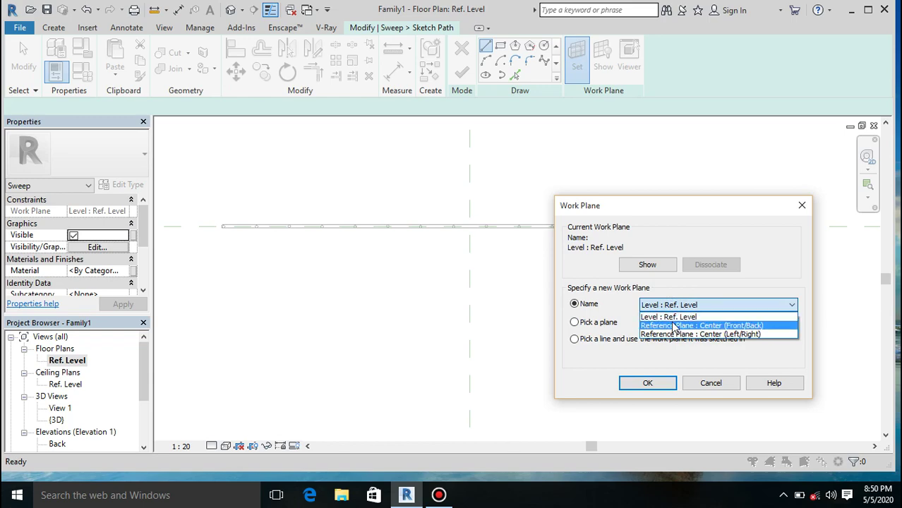
left_click(672, 325)
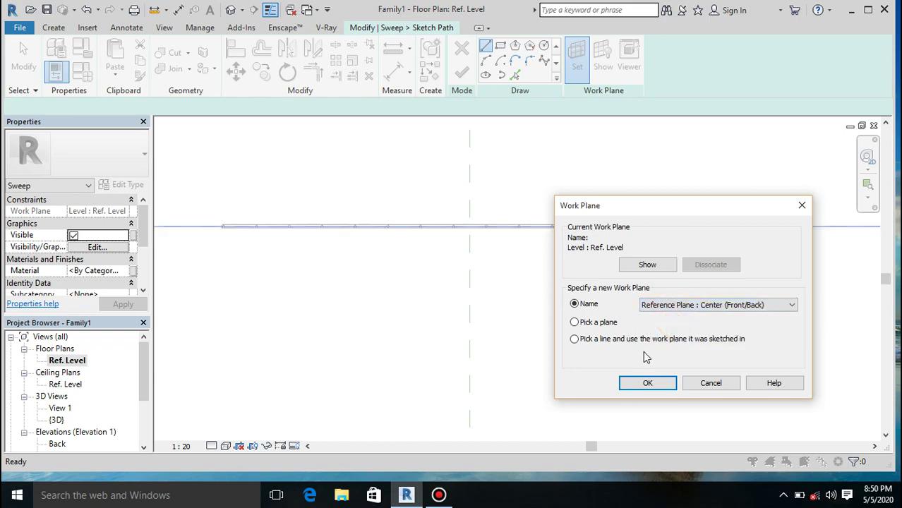
left_click(636, 387)
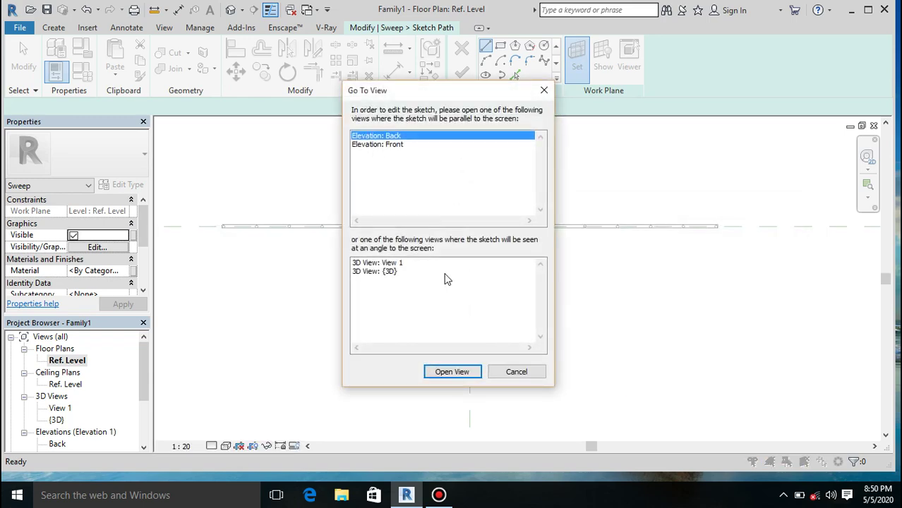
left_click(452, 372)
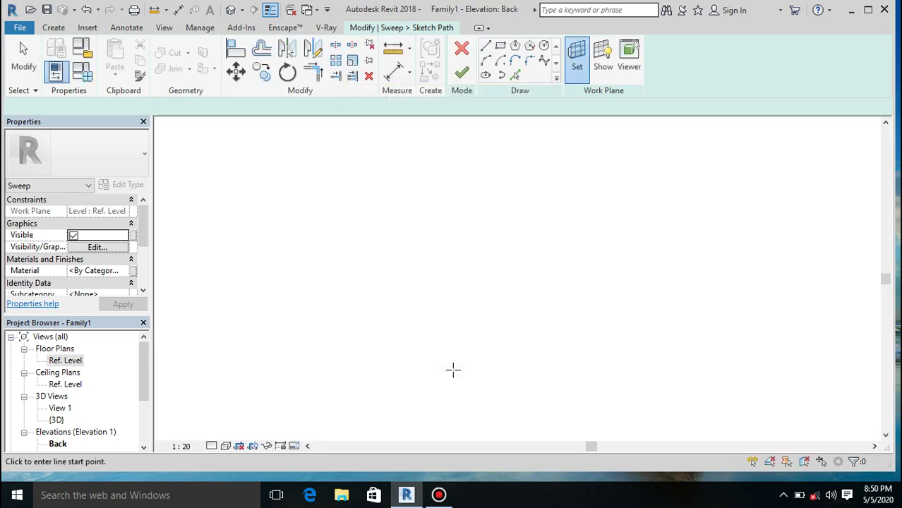
Draw a 1400.0-tall rectangular path from the grid's top-right to bottom-left rod ends and finish it
scroll(586, 219, "down", 4)
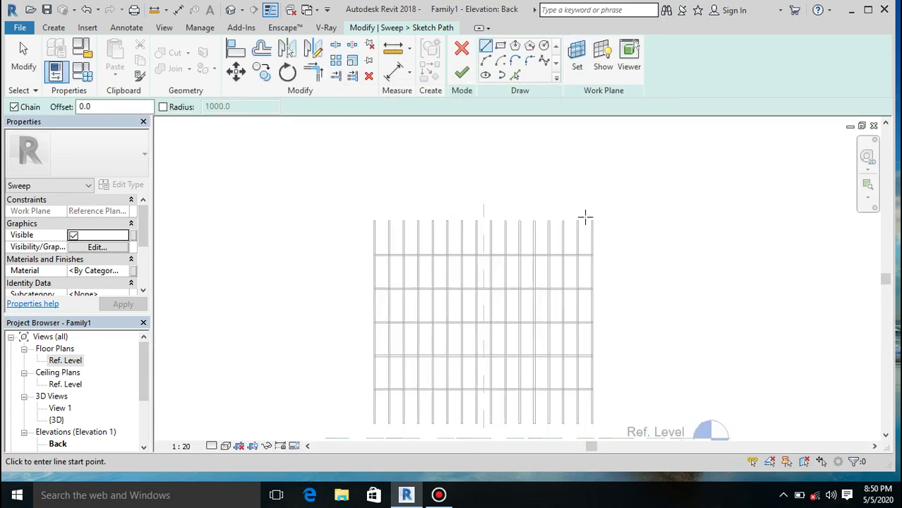
scroll(585, 218, "down", 2)
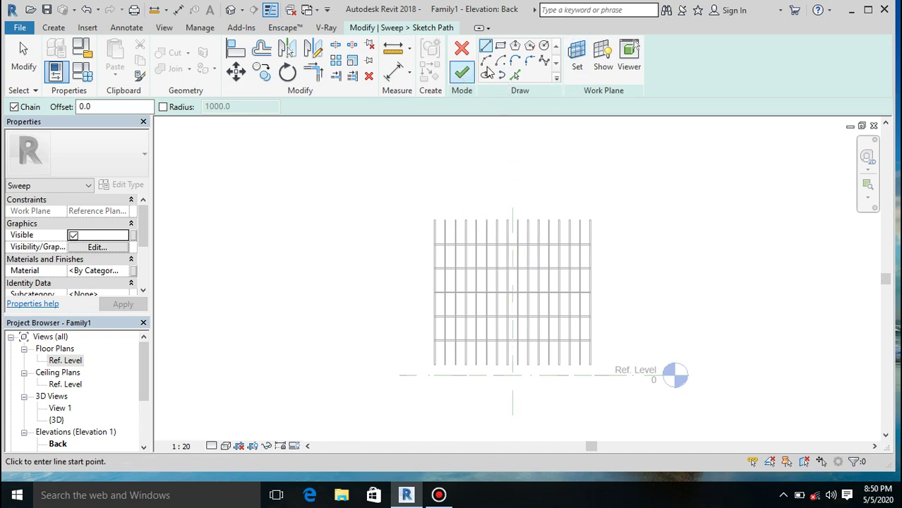
left_click(501, 47)
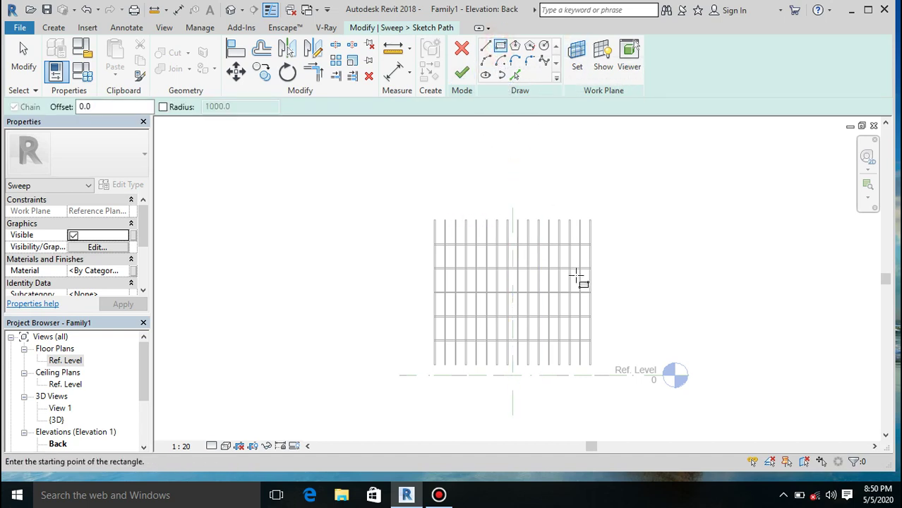
scroll(590, 212, "up", 6)
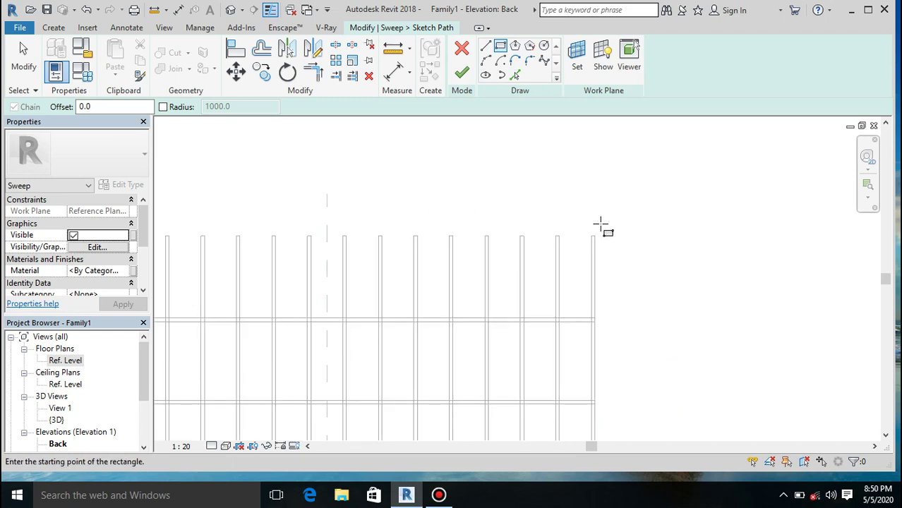
scroll(587, 256, "down", 4)
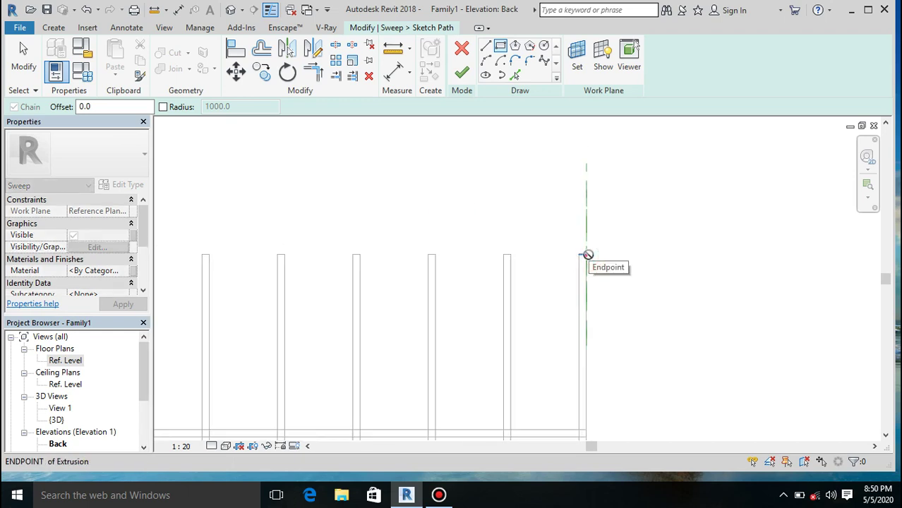
left_click(587, 256)
scroll(592, 195, "down", 3)
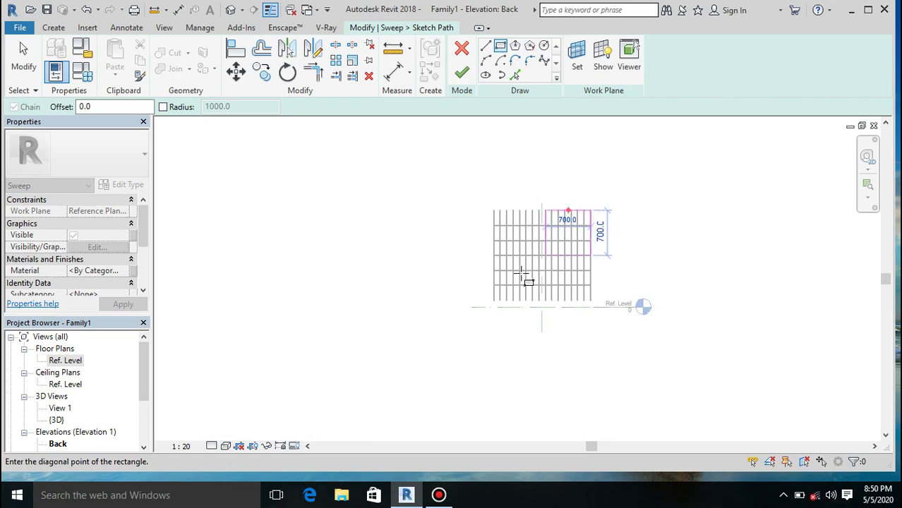
scroll(488, 296, "up", 5)
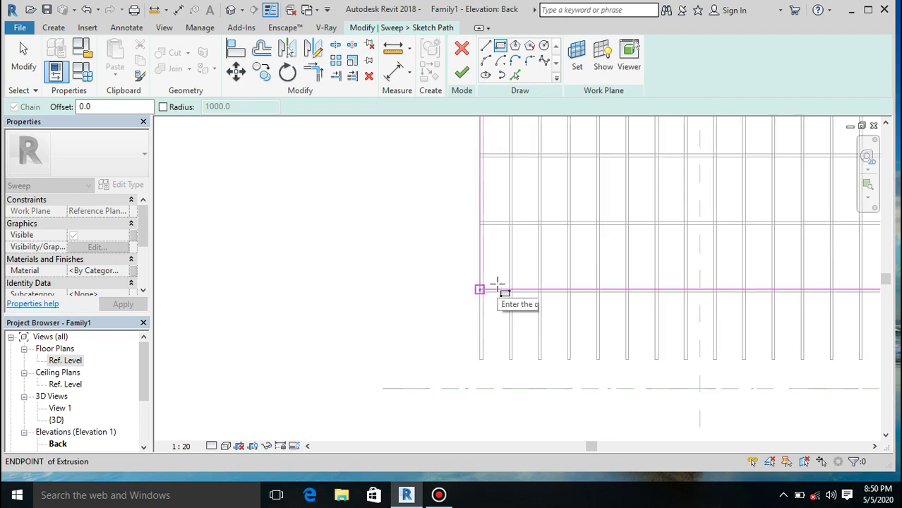
left_click(480, 361)
scroll(375, 346, "down", 4)
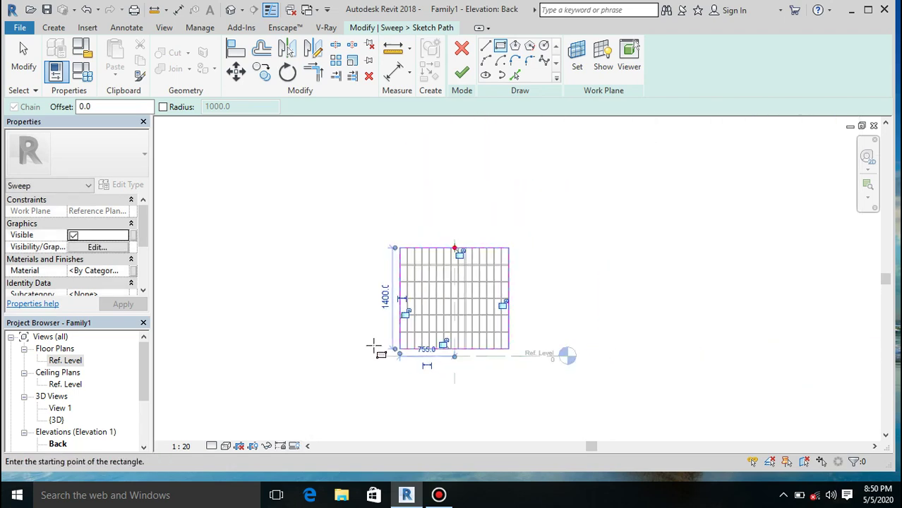
left_click(463, 73)
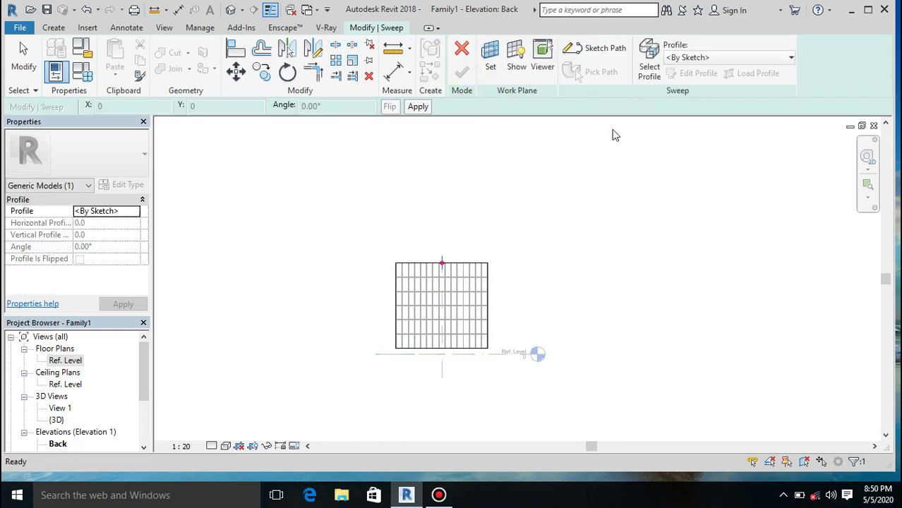
Edit the sweep profile in the Right elevation, zoomed to the rod's top end
left_click(691, 74)
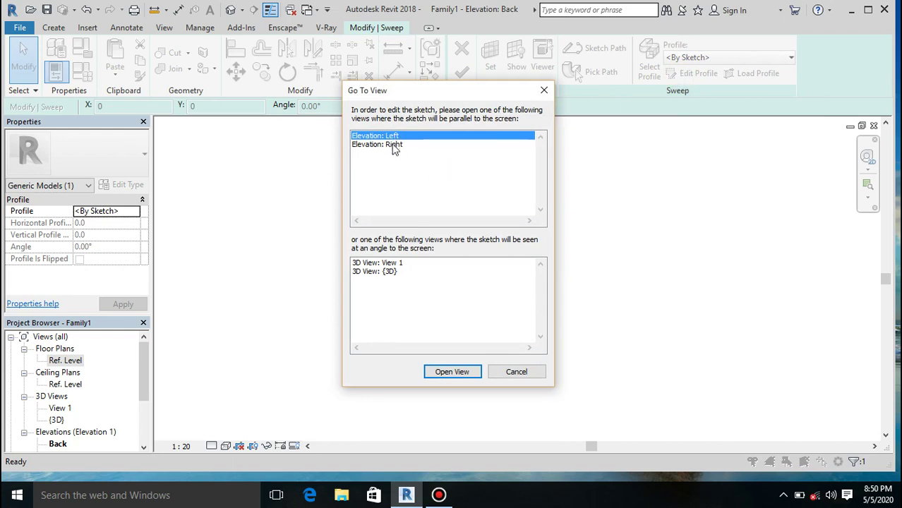
left_click(394, 146)
left_click(445, 375)
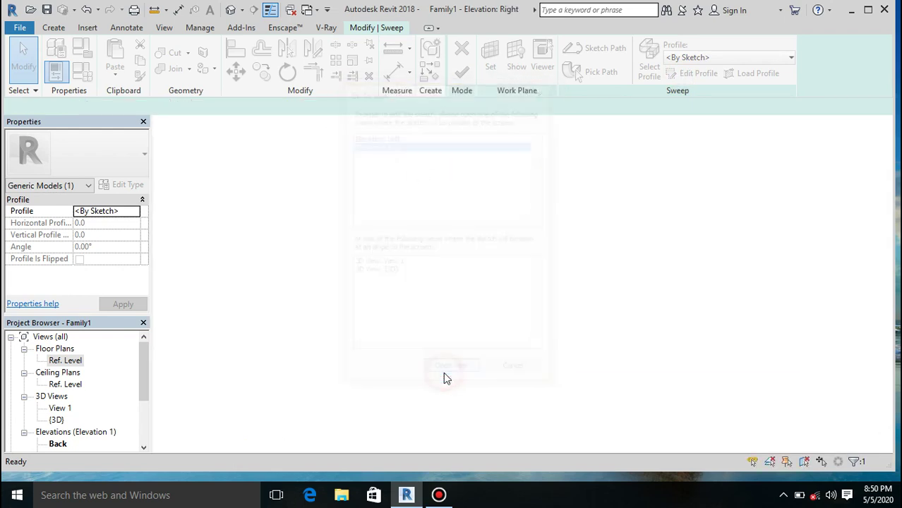
scroll(483, 286, "down", 1)
scroll(469, 191, "down", 2)
scroll(506, 341, "down", 2)
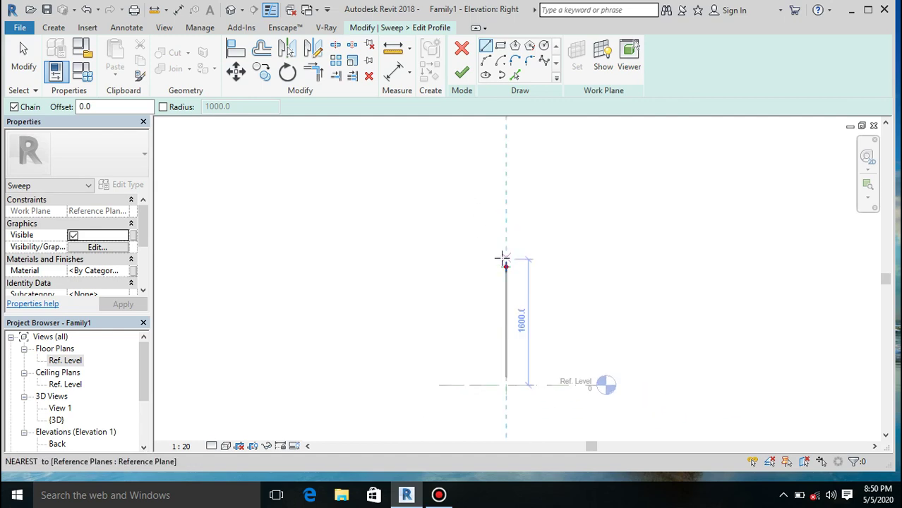
scroll(503, 267, "up", 1)
scroll(504, 266, "up", 2)
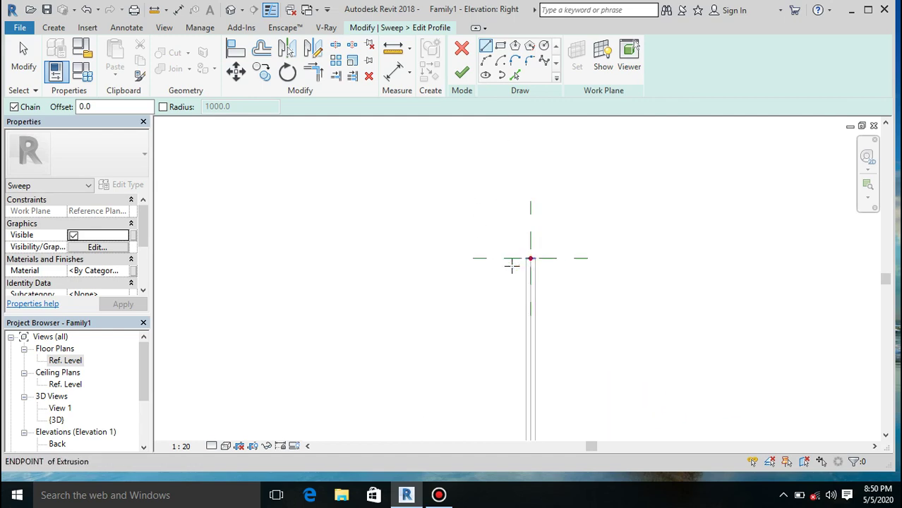
Draw a radius 10 circle at the plane intersection from a centre-ends arc and a tangent end arc
scroll(553, 265, "up", 1)
scroll(531, 259, "up", 2)
scroll(509, 221, "up", 1)
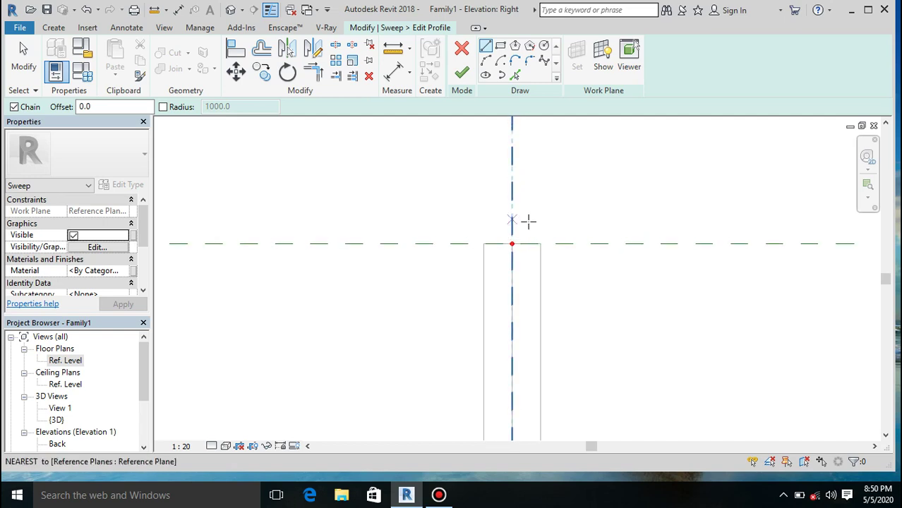
left_click(500, 61)
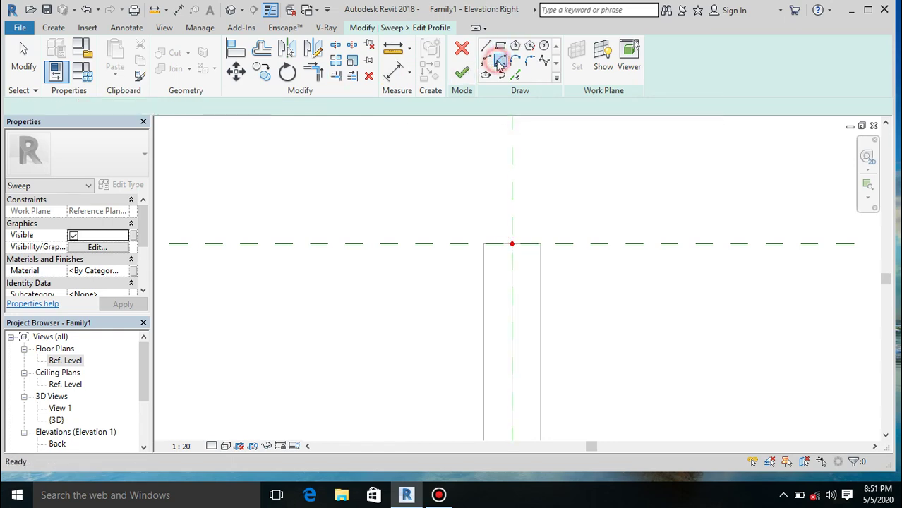
left_click(513, 245)
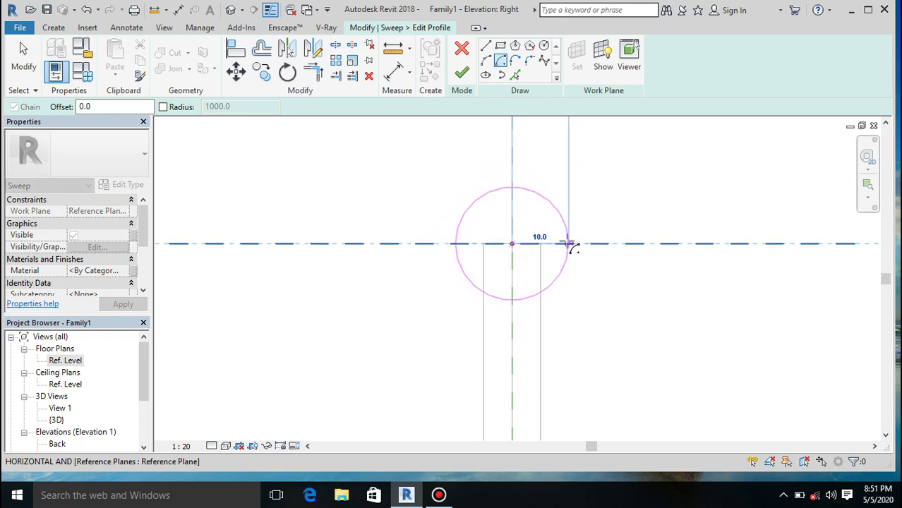
left_click(569, 244)
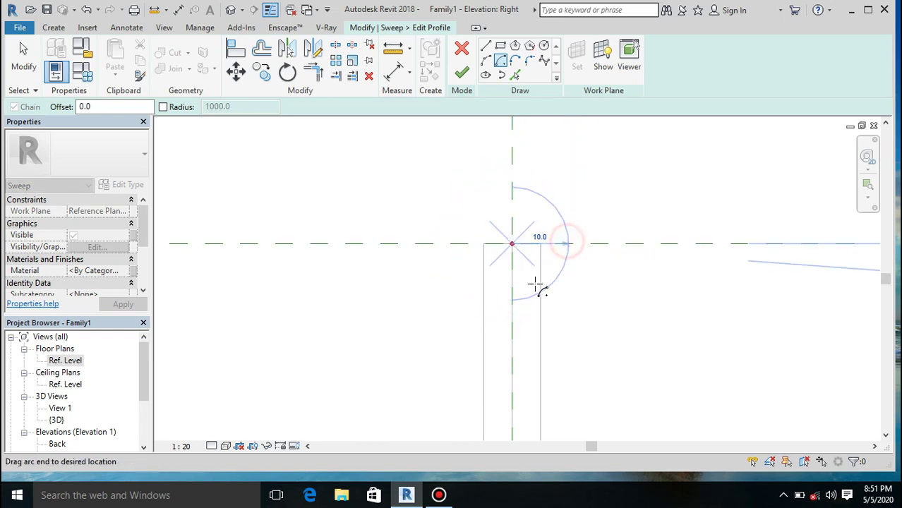
left_click(456, 244)
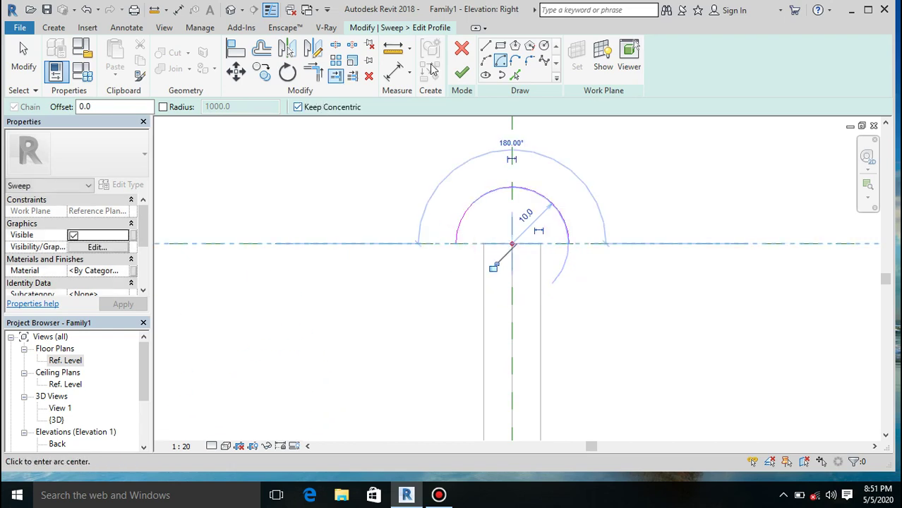
left_click(488, 62)
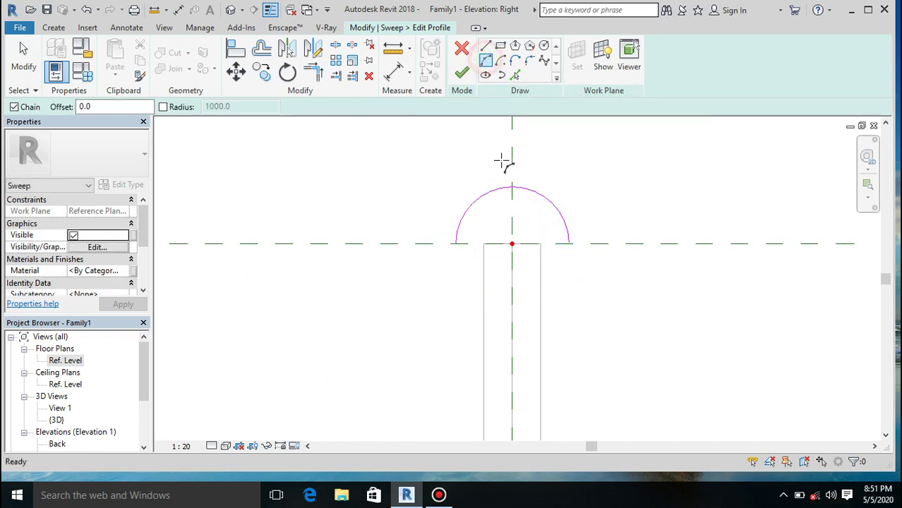
left_click(456, 244)
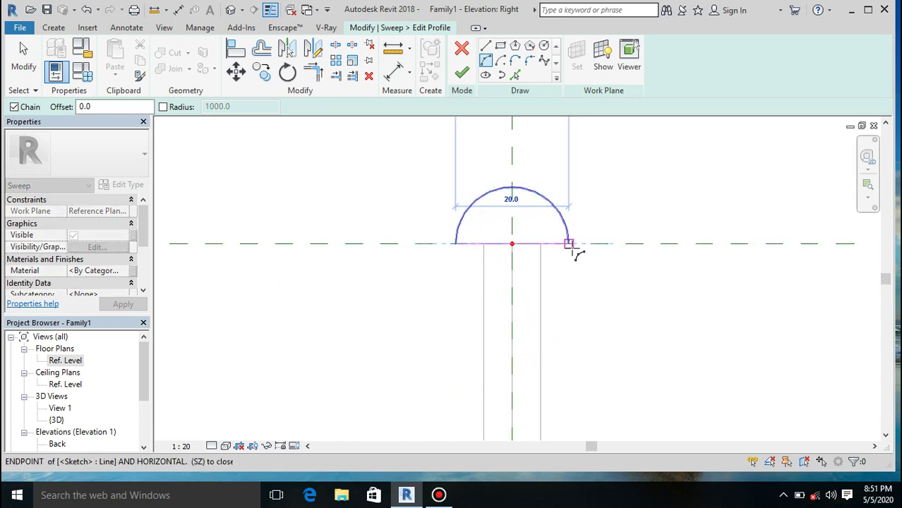
left_click(570, 269)
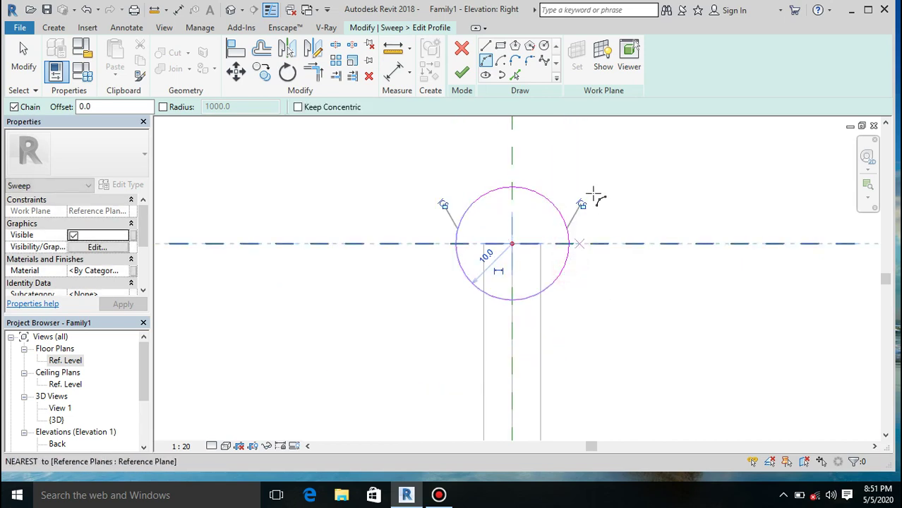
key("Escape")
key("Escape")
Select both arcs of the profile circle and start the Move tool
left_click_drag(582, 175, 526, 286)
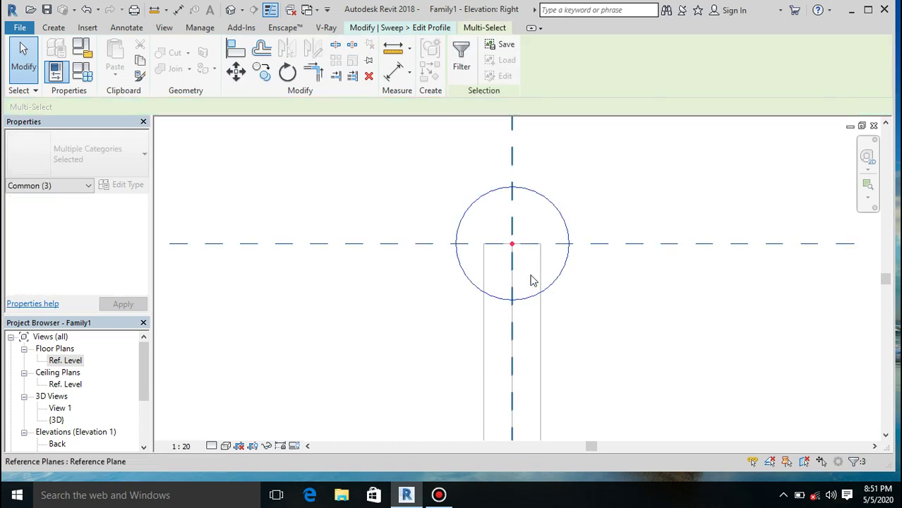
left_click(555, 279)
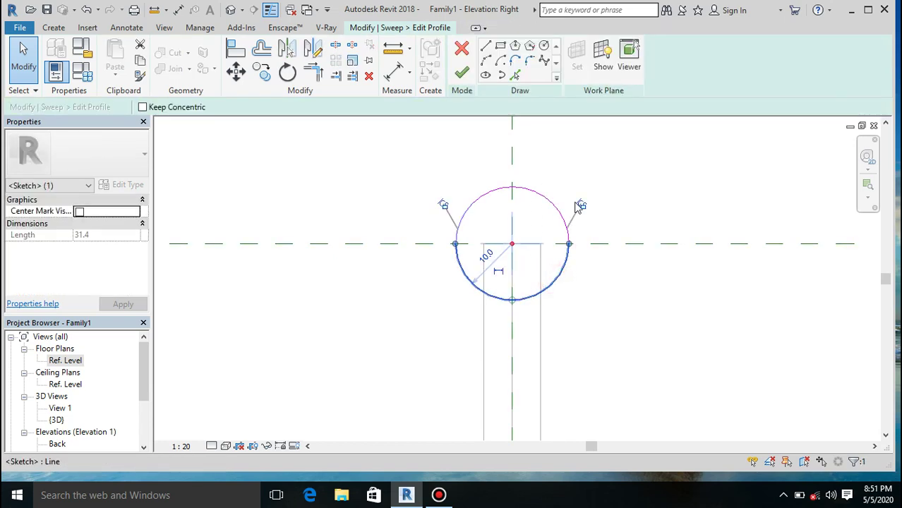
left_click(555, 203, "ctrl")
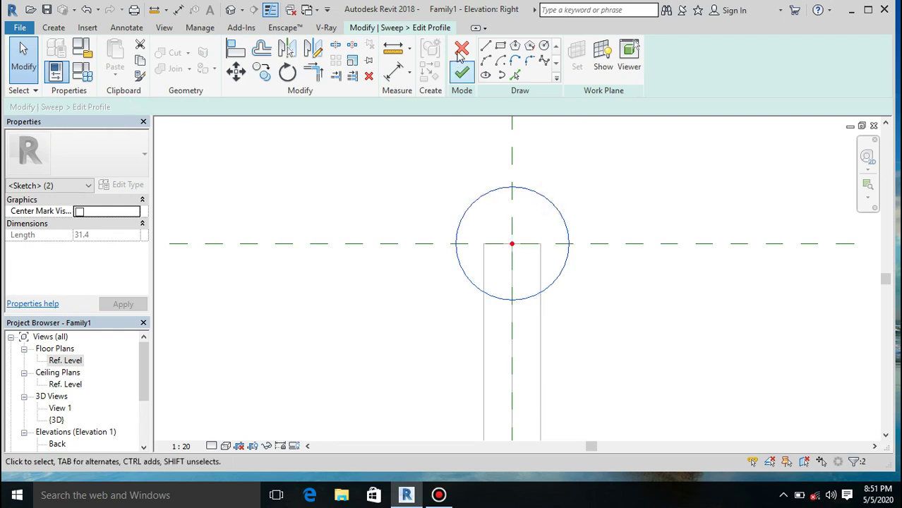
left_click(237, 71)
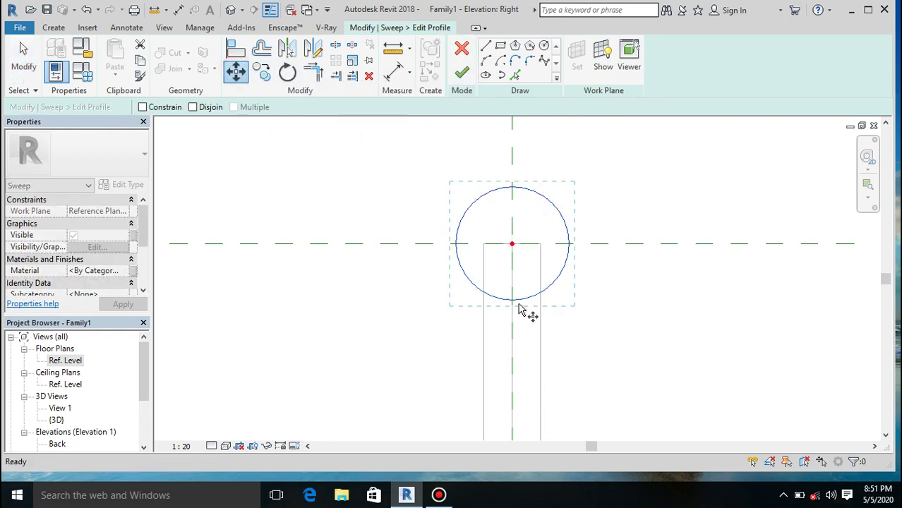
Move the circle's bottom onto the horizontal reference plane, then nudge it down twice
left_click(510, 302)
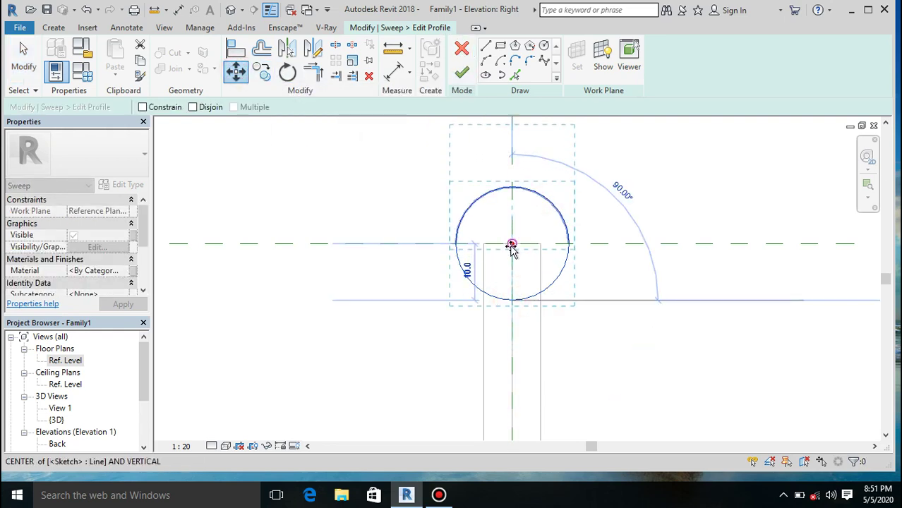
left_click(512, 244)
scroll(510, 248, "up", 3)
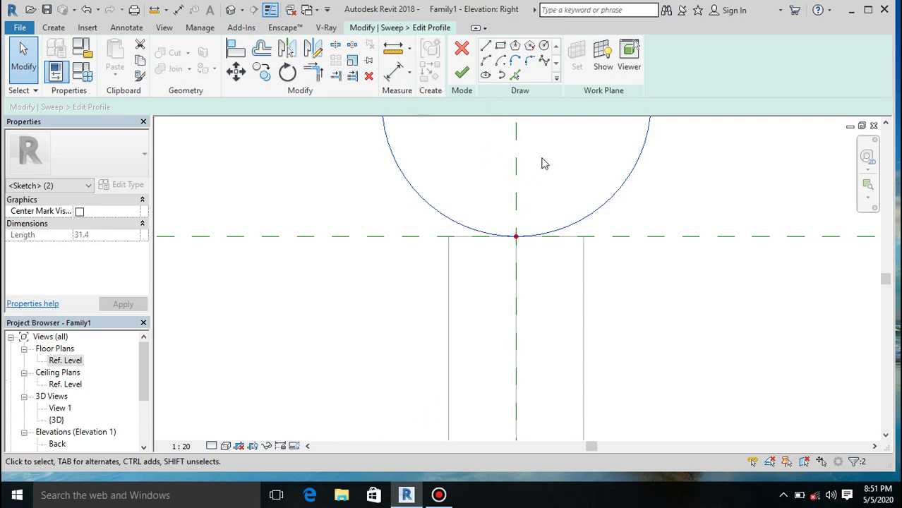
key("Down")
key("Down")
key("Down")
key("Down")
key("Down")
key("Down")
key("Down")
key("Down")
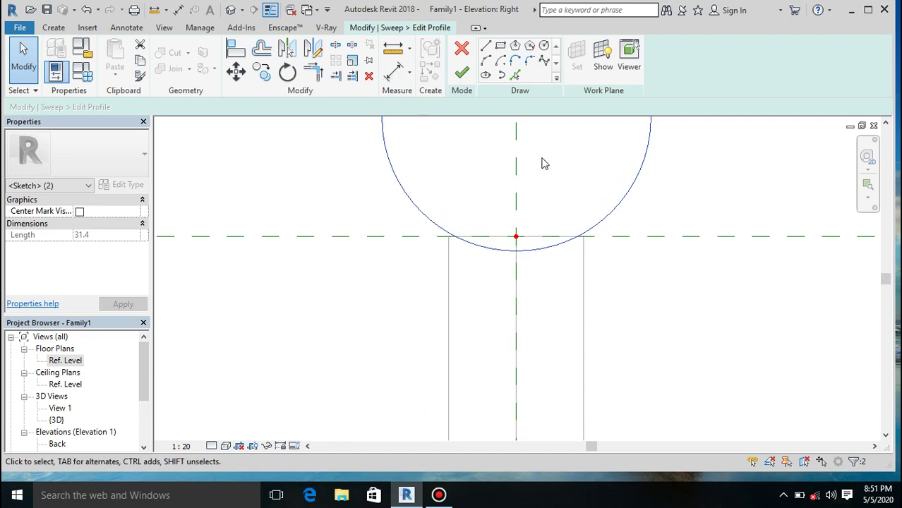
key("Down")
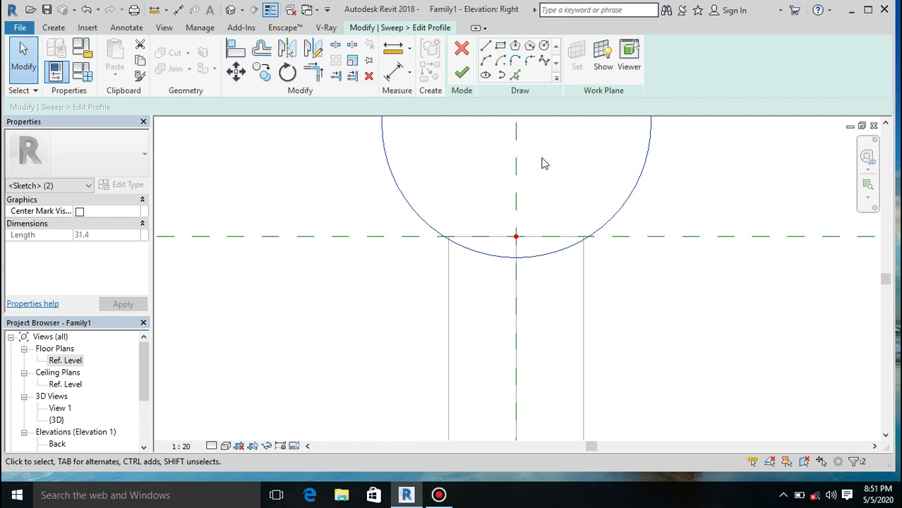
scroll(535, 234, "down", 5)
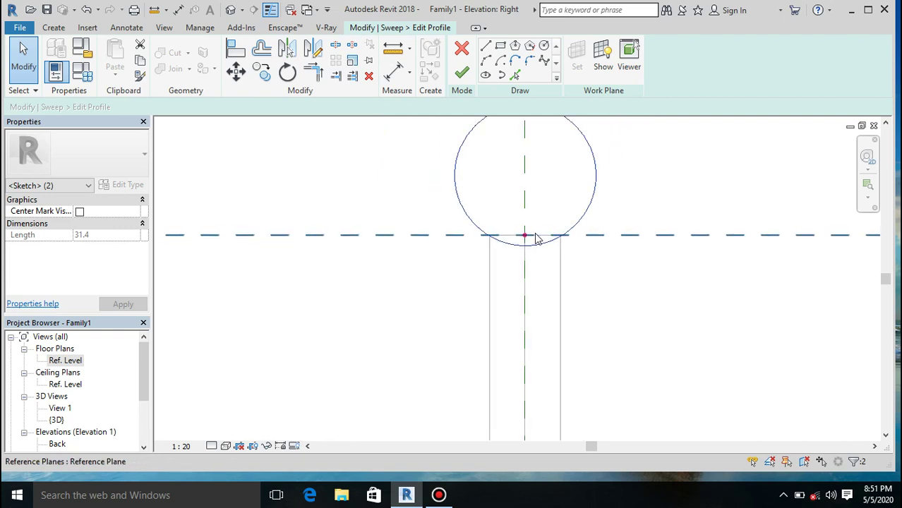
Finish the profile and the sweep, then view the round tube frame in Default 3D View
left_click(464, 75)
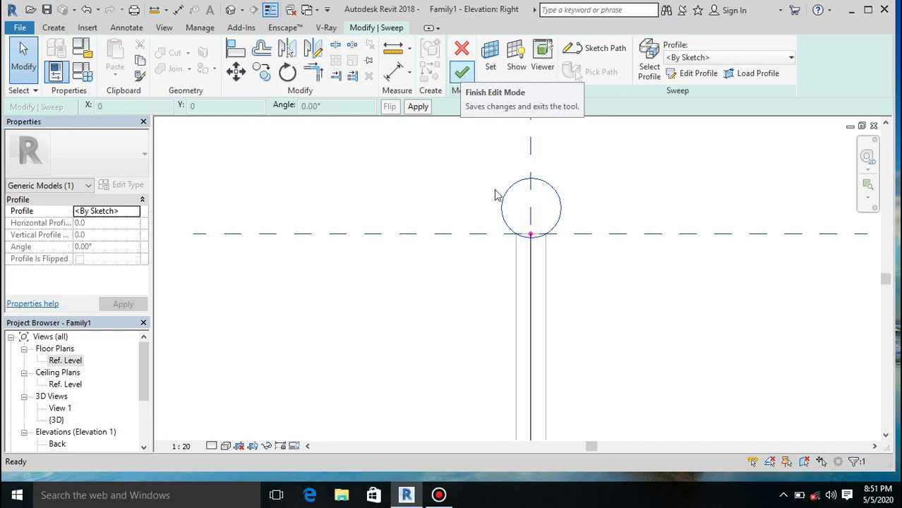
left_click(462, 75)
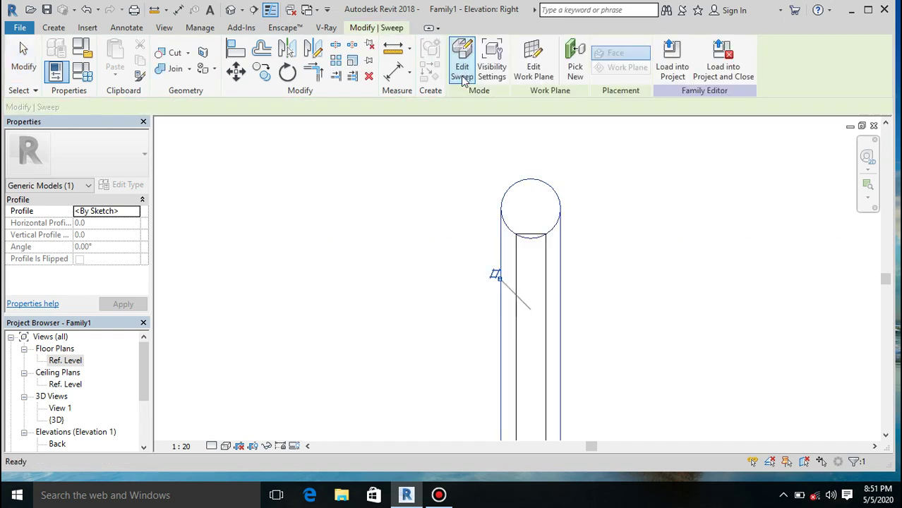
left_click(234, 10)
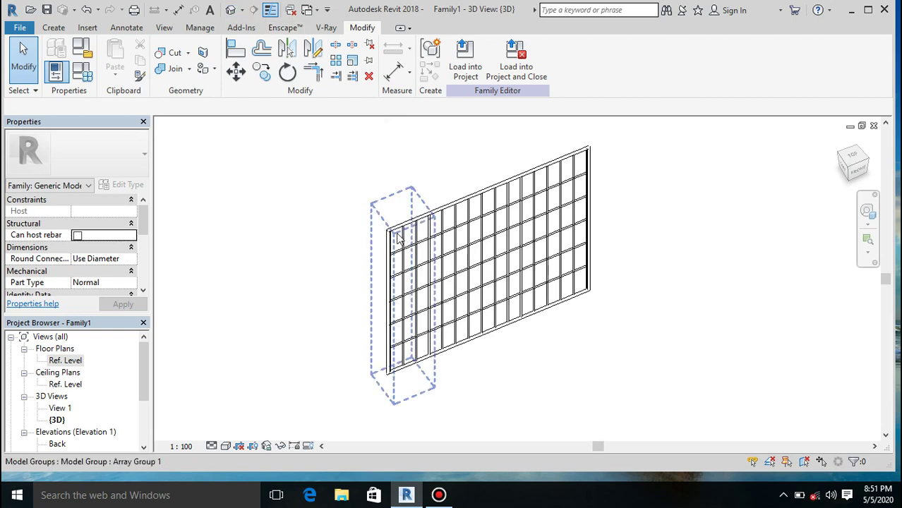
scroll(398, 239, "up", 6)
scroll(342, 221, "up", 4)
scroll(344, 221, "down", 6)
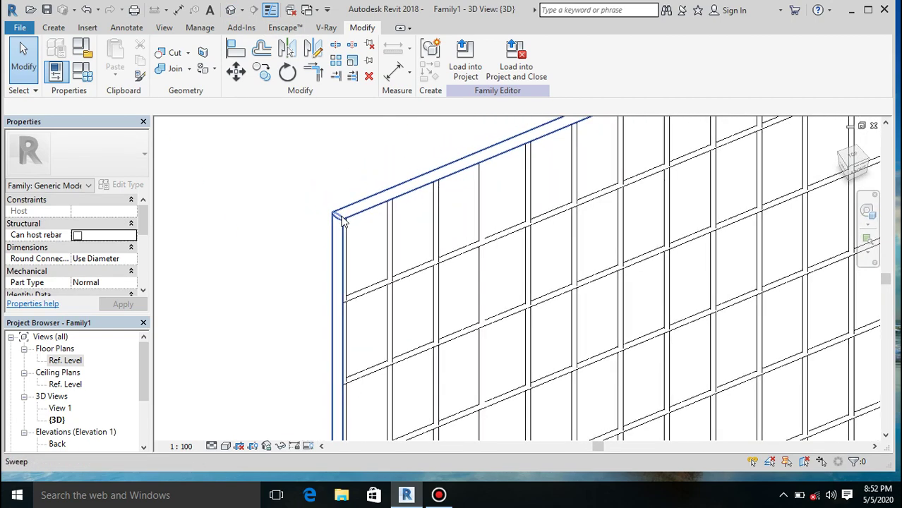
scroll(342, 221, "down", 3)
scroll(348, 262, "up", 5)
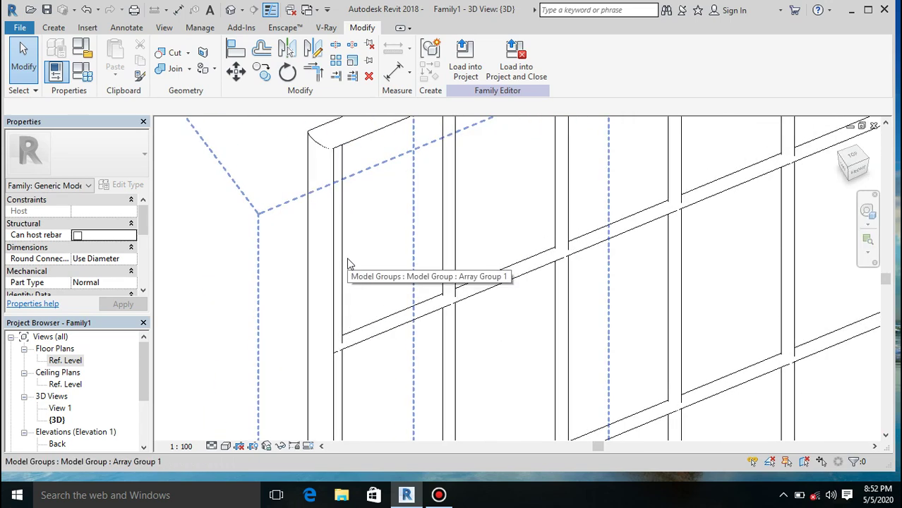
left_click(345, 263)
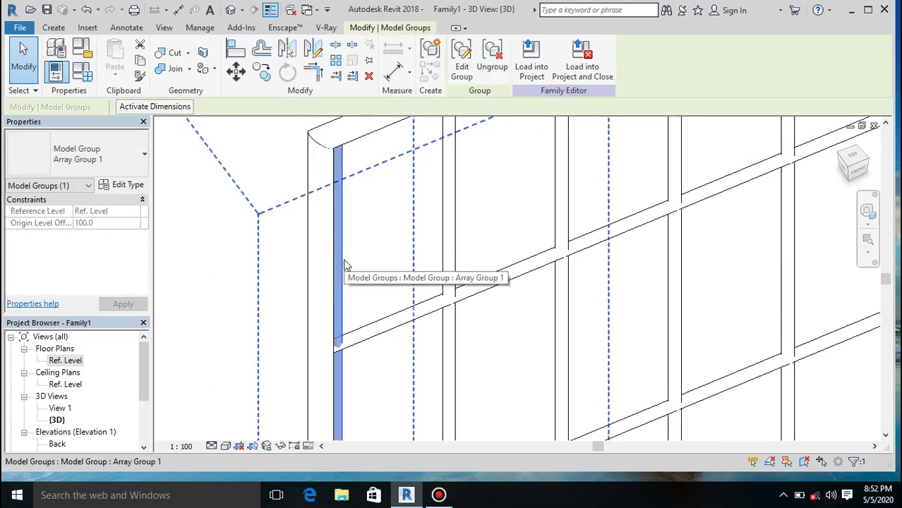
key("Escape")
scroll(346, 264, "down", 4)
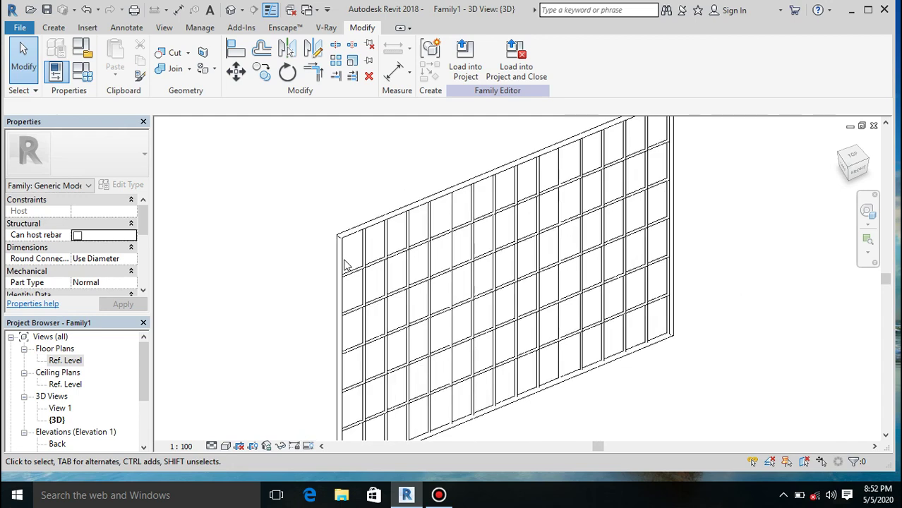
scroll(676, 166, "up", 5)
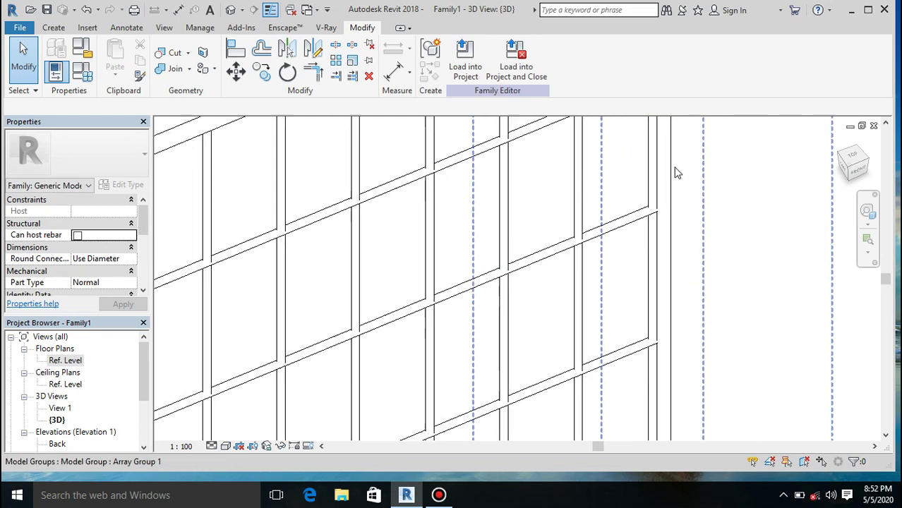
left_click(650, 194)
key("Escape")
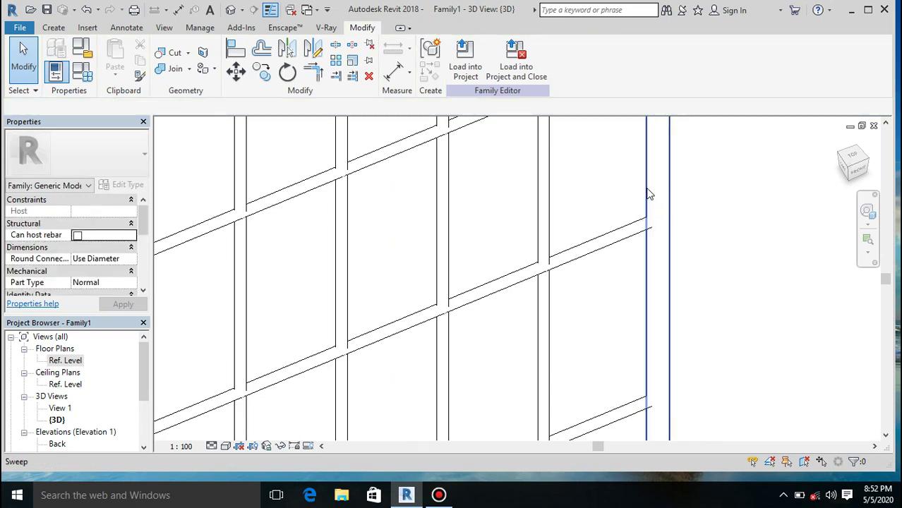
scroll(650, 223, "down", 5)
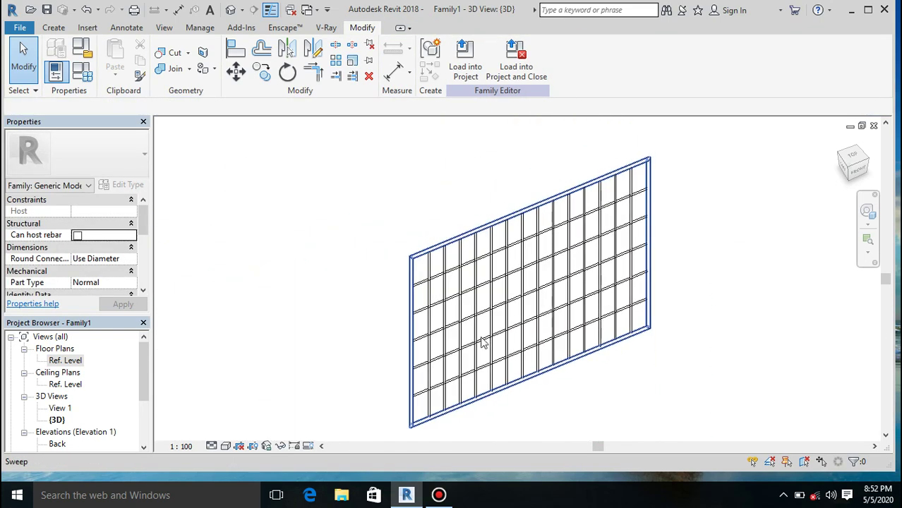
scroll(439, 295, "up", 4)
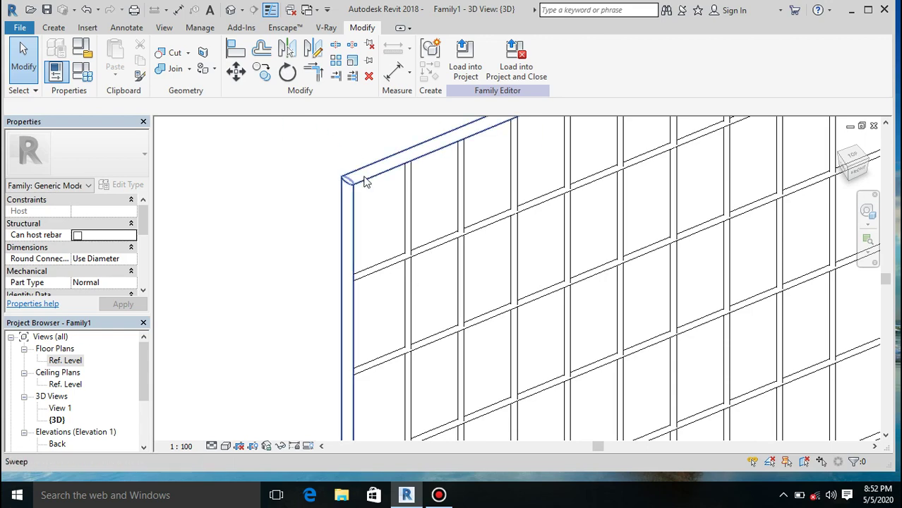
scroll(365, 183, "up", 2)
scroll(364, 182, "down", 6)
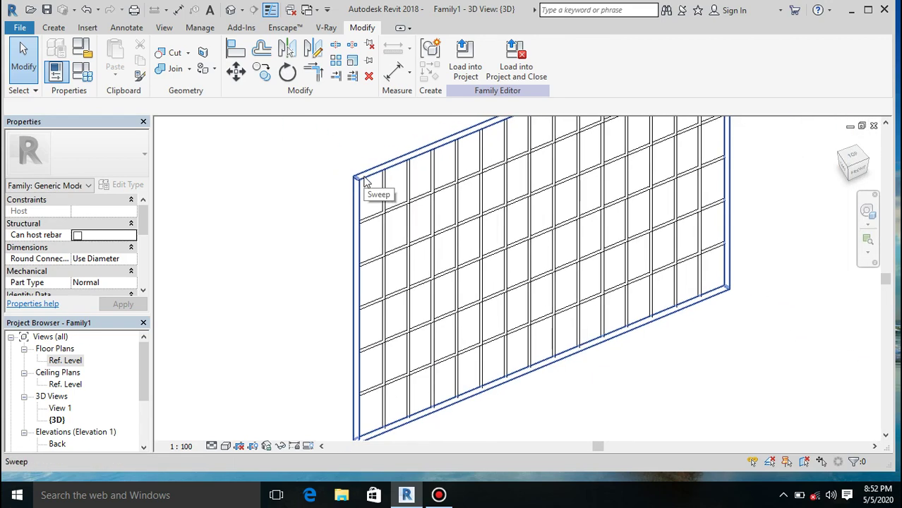
scroll(385, 185, "up", 2)
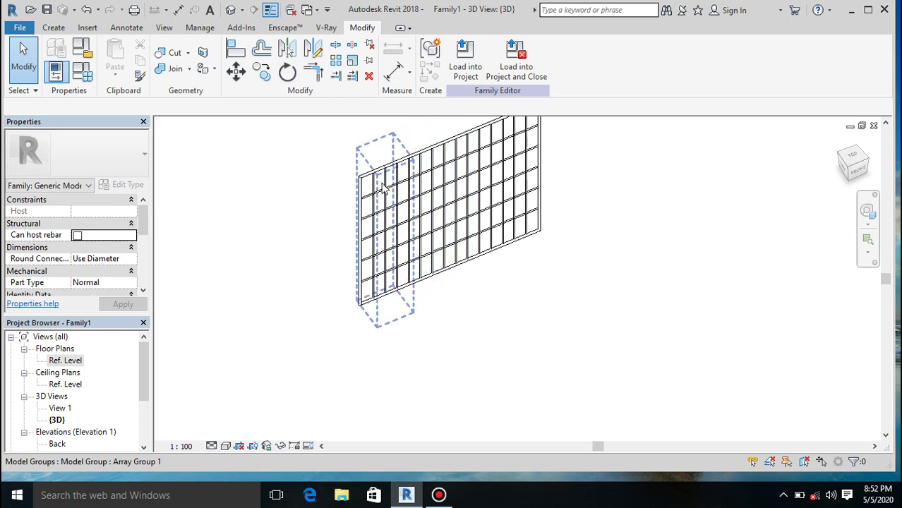
scroll(388, 191, "down", 4)
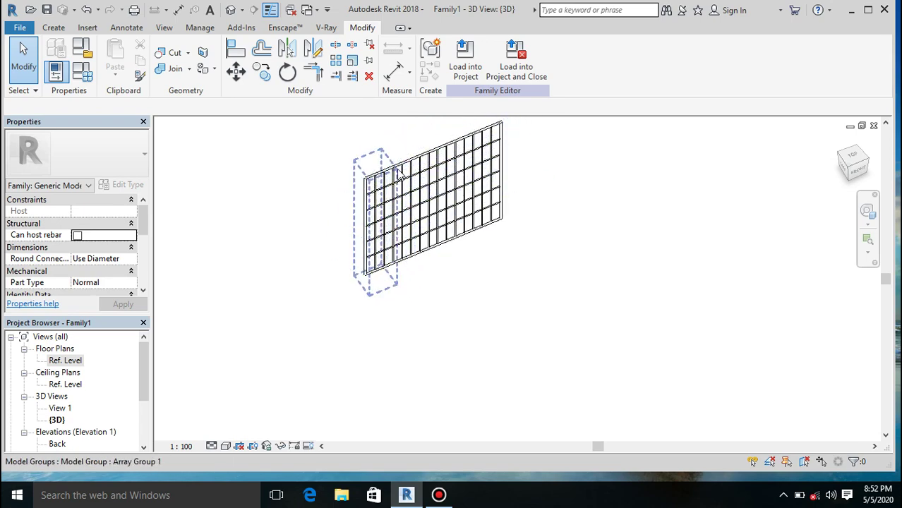
middle_click_drag(406, 182, 437, 196, "shift")
scroll(438, 197, "up", 5)
scroll(438, 197, "down", 2)
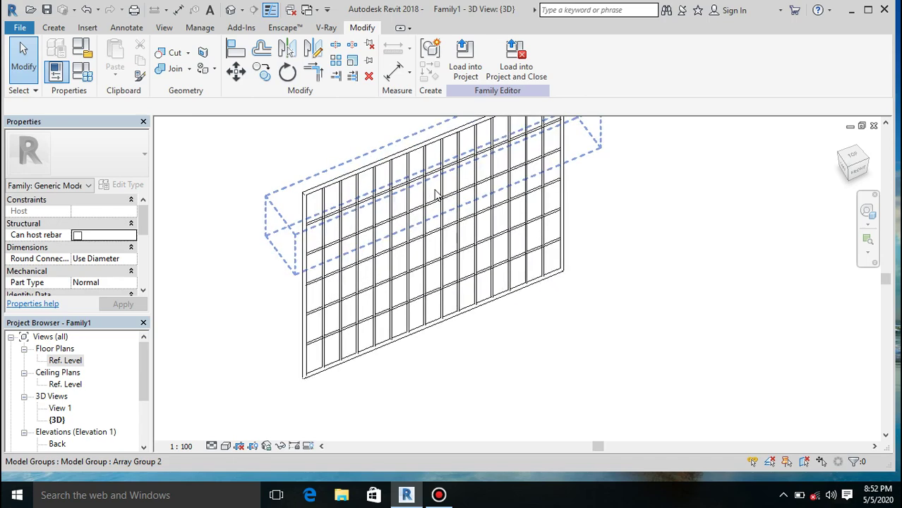
scroll(447, 260, "down", 2)
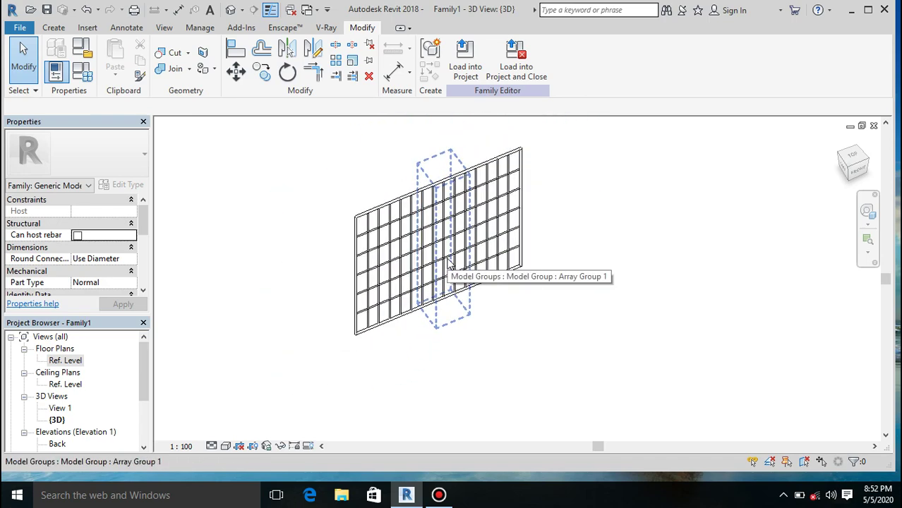
scroll(344, 189, "up", 3)
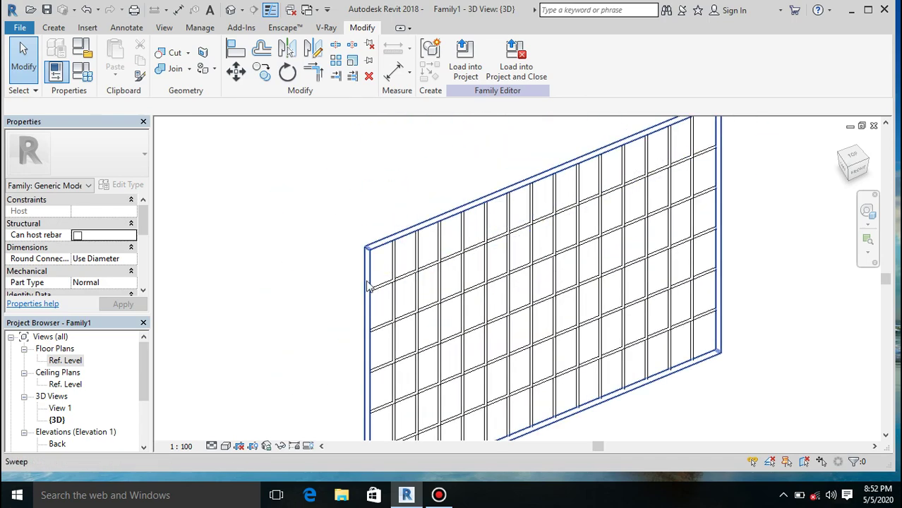
scroll(364, 278, "up", 3)
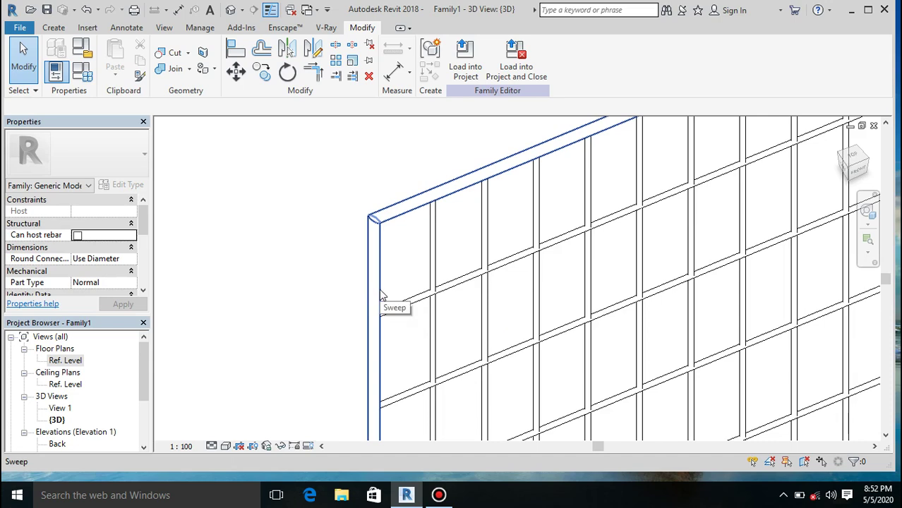
Open the Ref. Level floor plan and put the frame sweep into edit mode
double_click(70, 361)
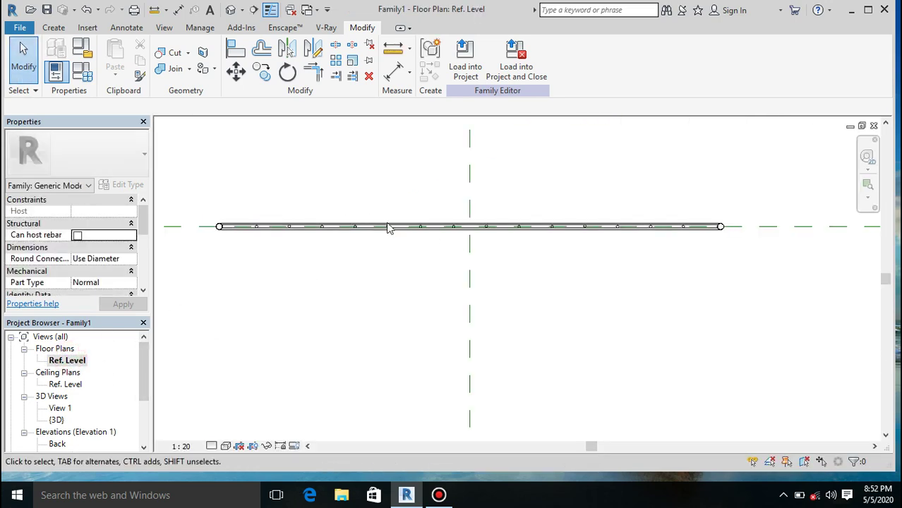
scroll(307, 228, "up", 3)
scroll(297, 227, "up", 5)
scroll(322, 233, "up", 1)
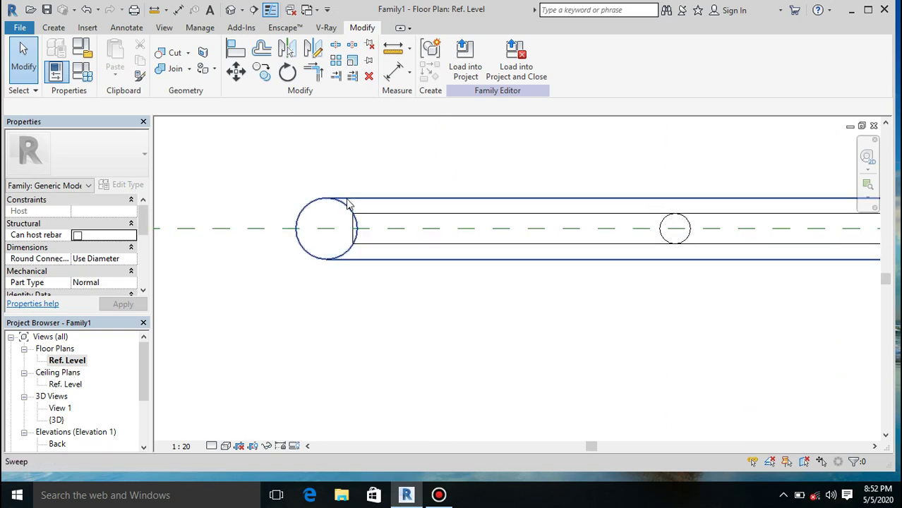
double_click(348, 204)
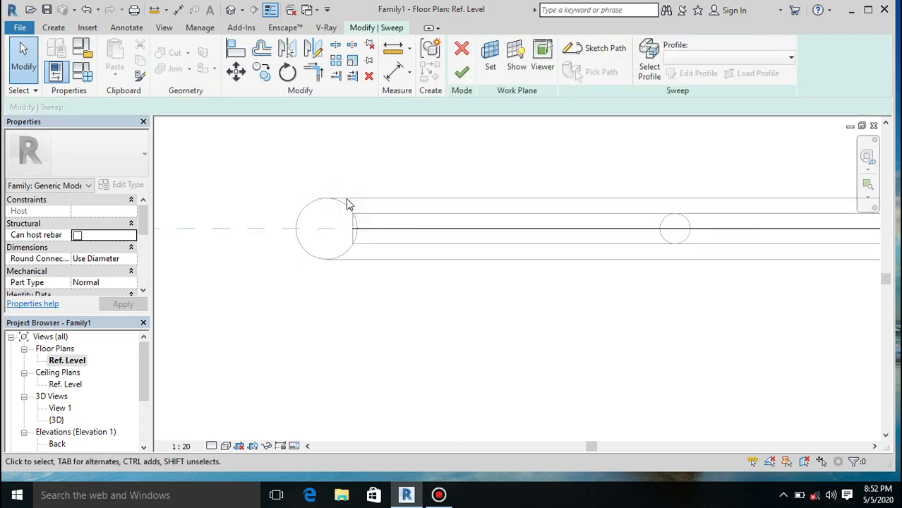
Edit the sweep's profile, sketching in the Right elevation view
left_click(650, 65)
left_click(694, 73)
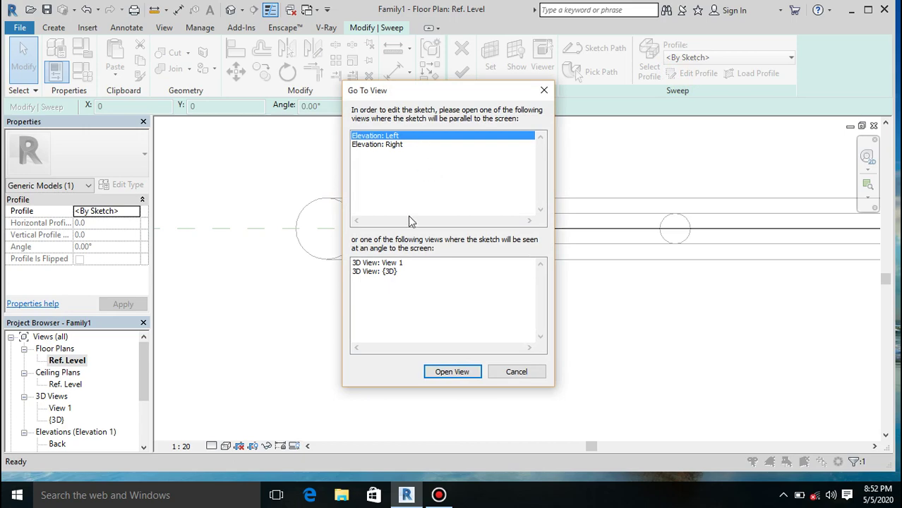
left_click(398, 145)
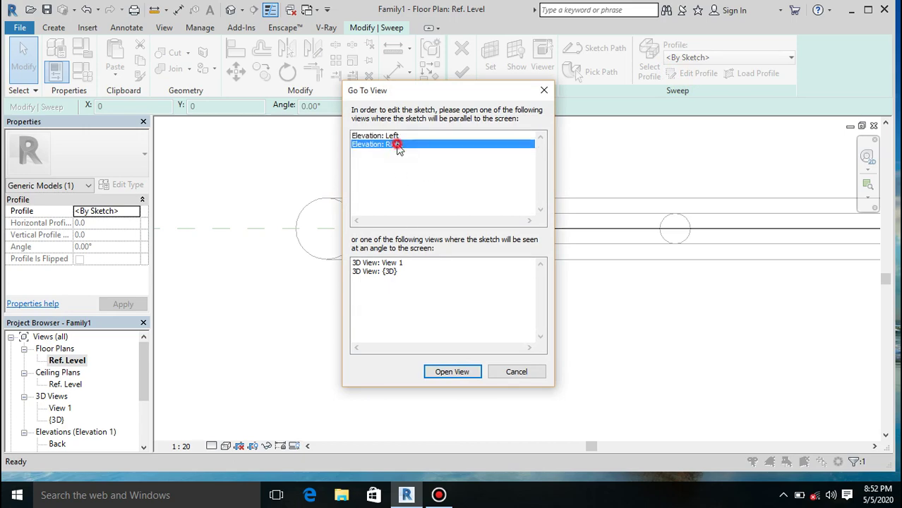
left_click(453, 373)
scroll(548, 210, "up", 3)
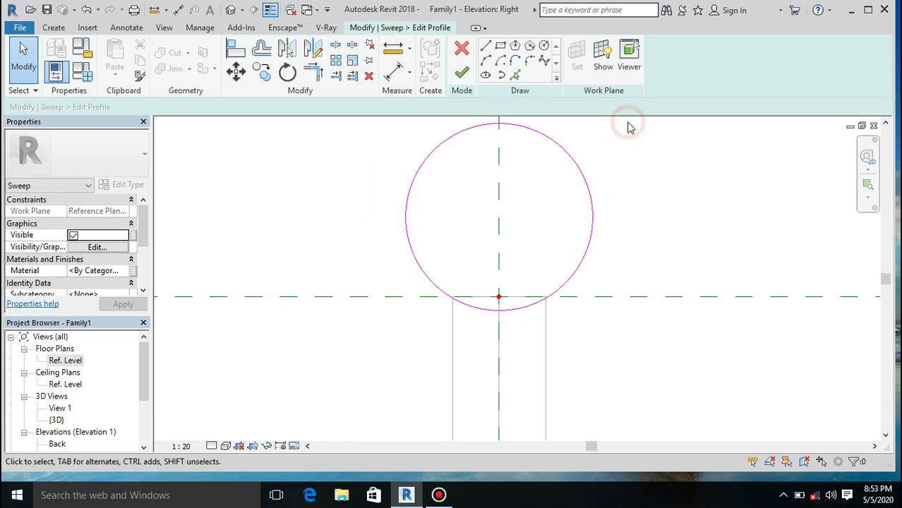
Delete the old profile circle and draw a radius 15 centre-ends arc at the planes' intersection
left_click(568, 236)
key("Delete")
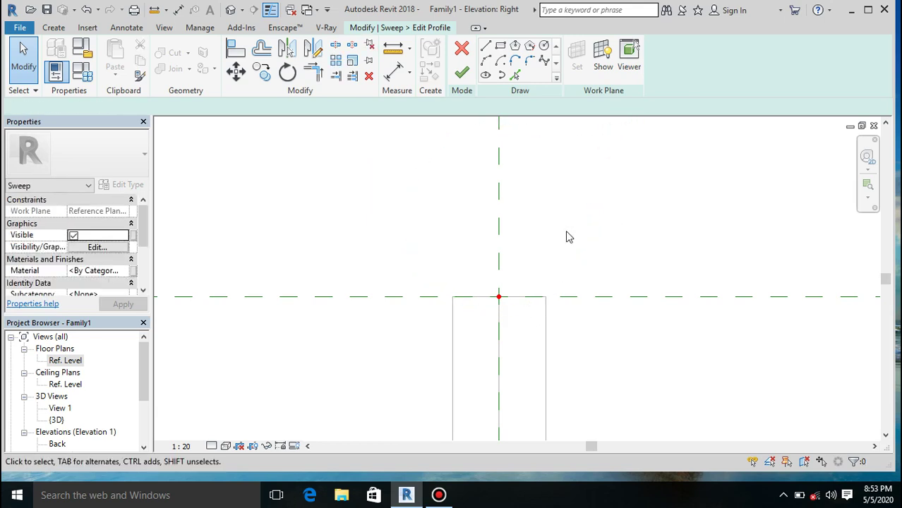
left_click(500, 61)
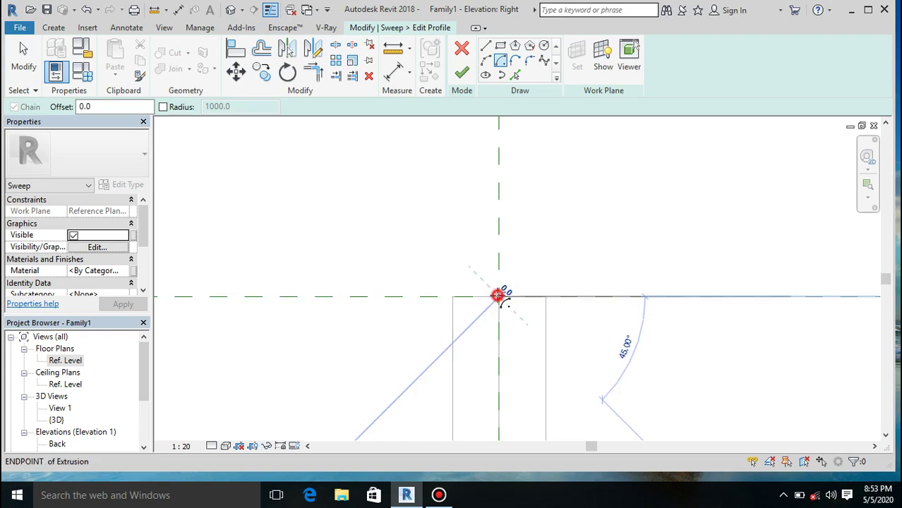
left_click(498, 296)
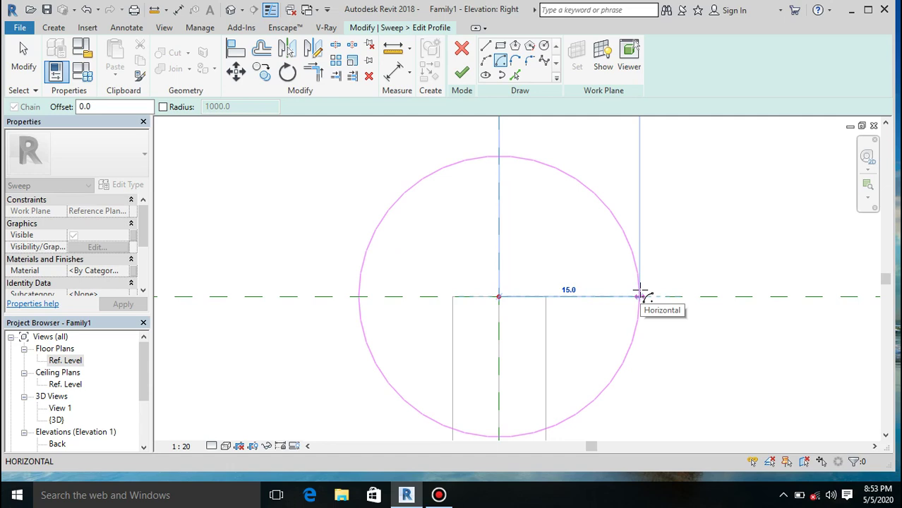
type("1")
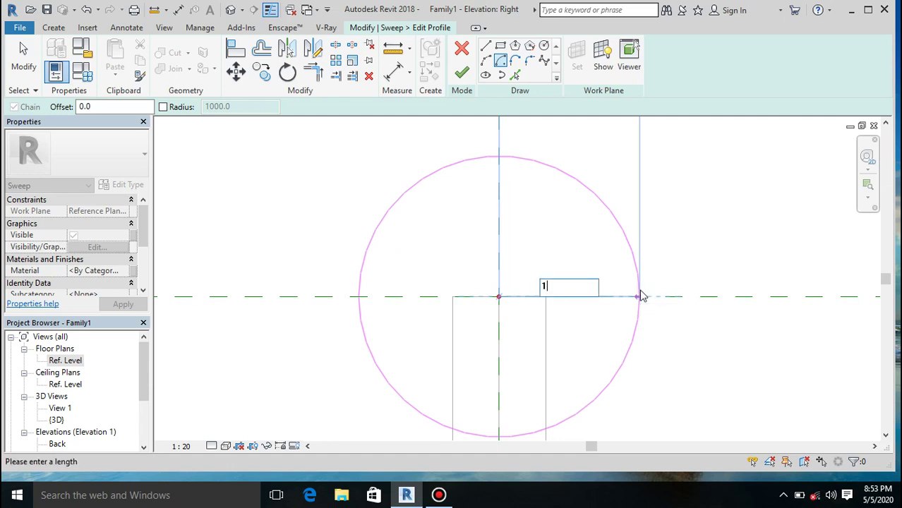
key("Return")
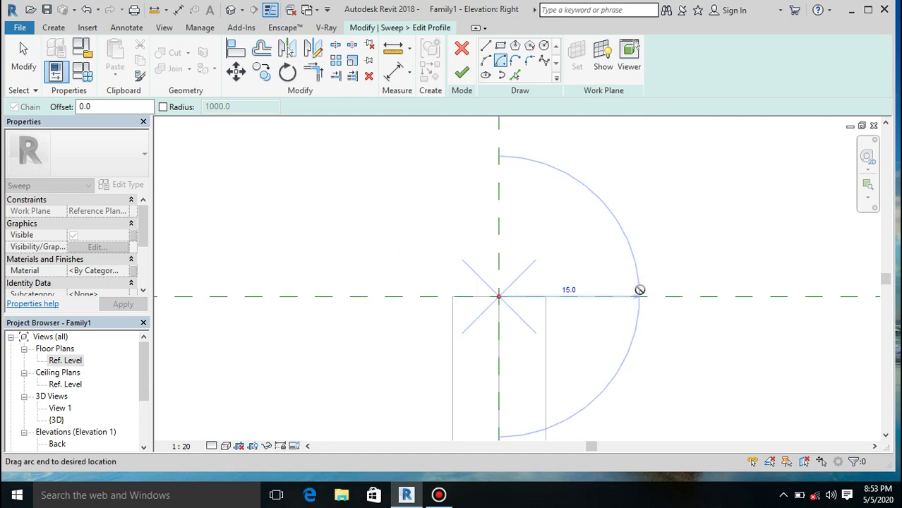
left_click(336, 296)
Close the circle with a start-end-radius lower arc
left_click(485, 60)
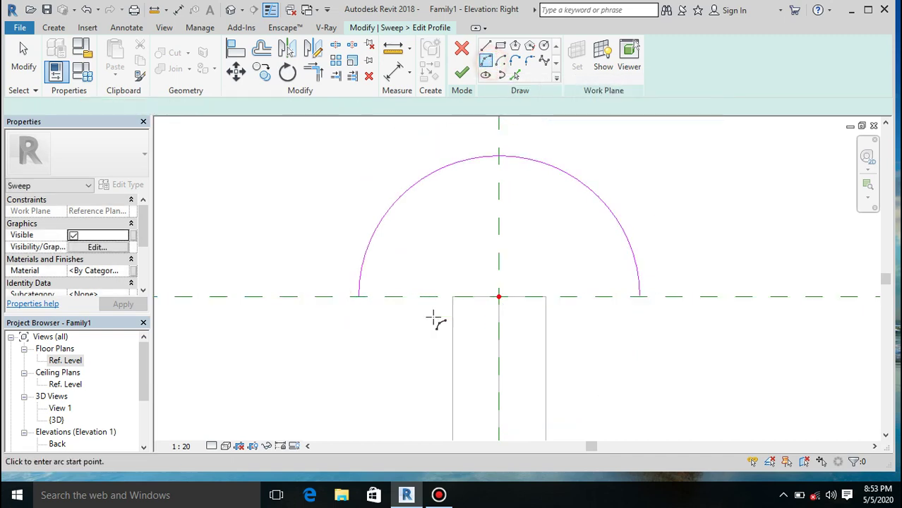
left_click(359, 297)
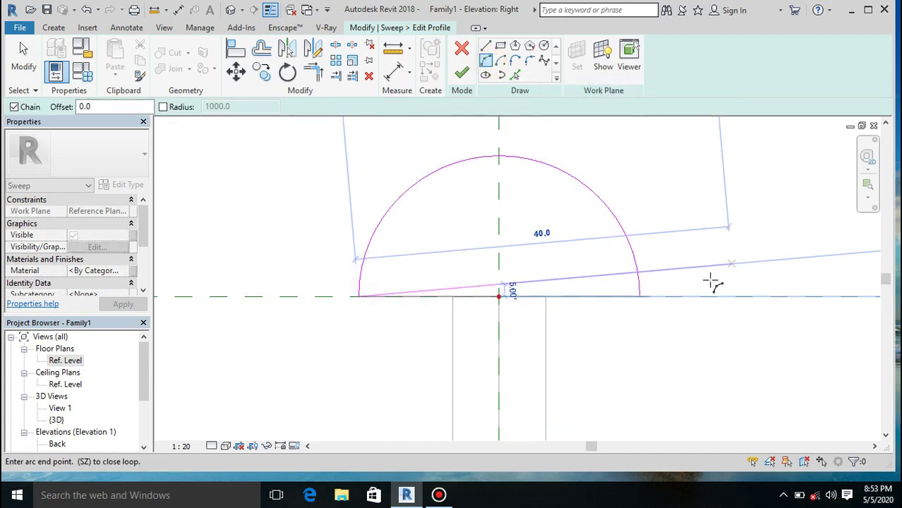
left_click(640, 297)
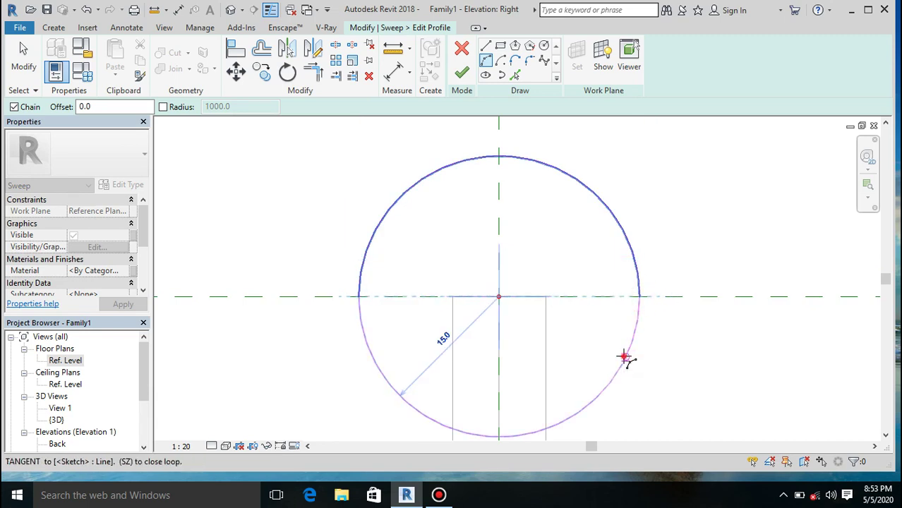
left_click(625, 358)
key("Escape")
key("Escape")
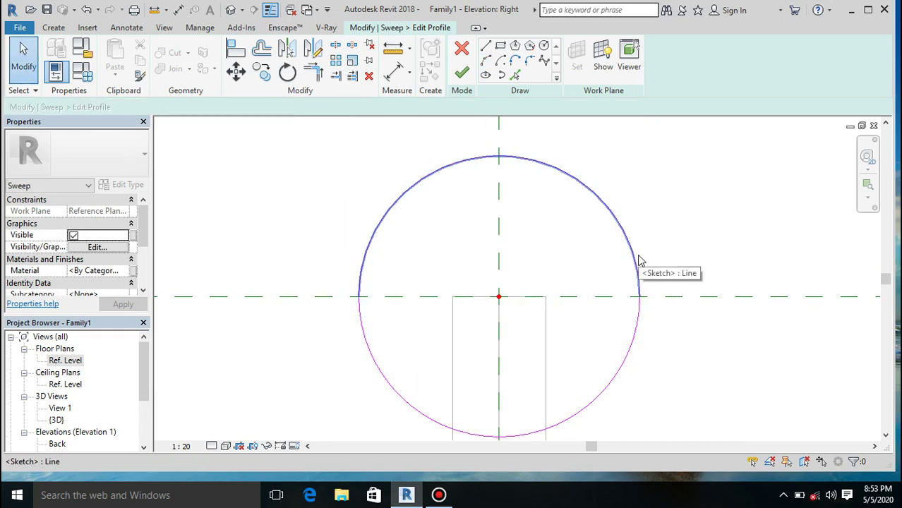
Select both halves, nudge the circle up four times, and finish the profile sketch
left_click(641, 260)
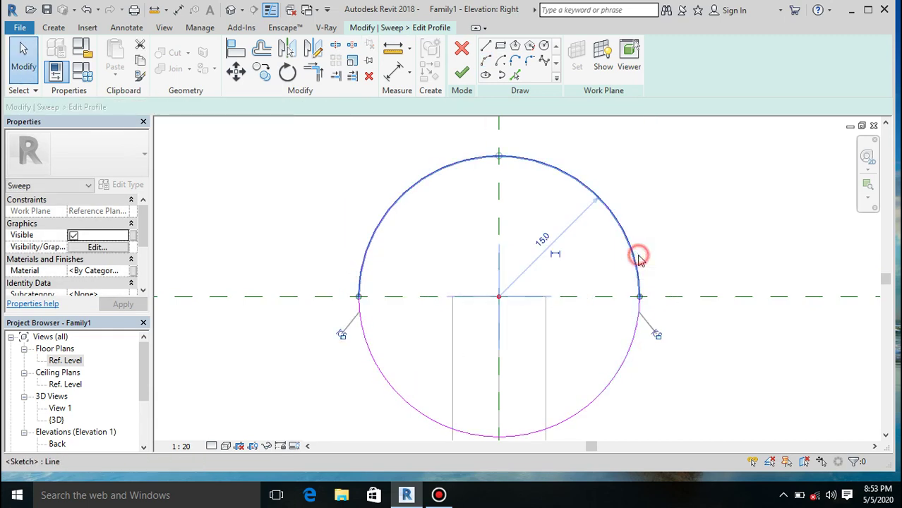
left_click(615, 380, "ctrl")
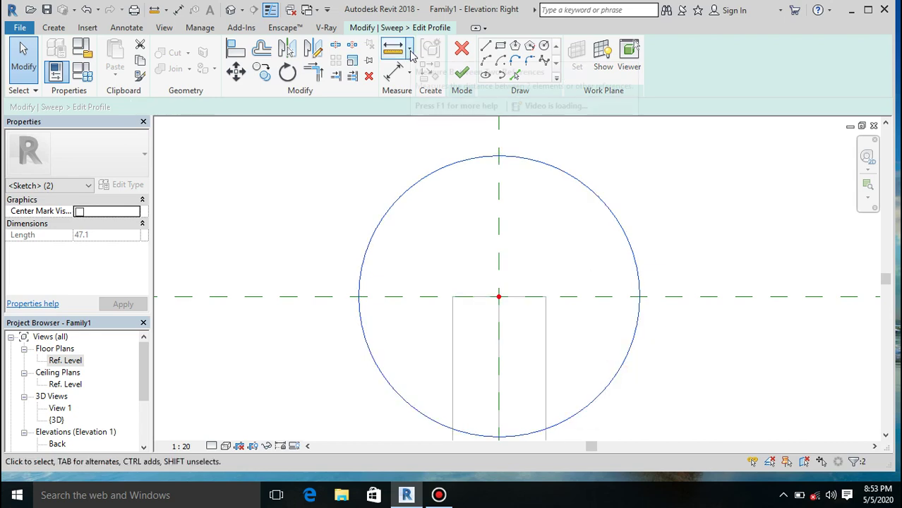
key("Up")
key("Up")
key("Up")
key("Up")
key("Up")
key("Up")
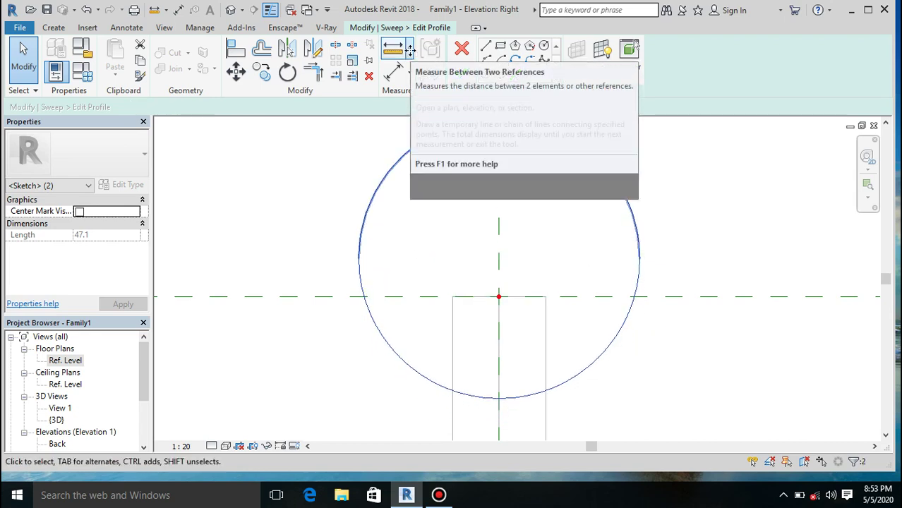
key("Up")
key("Up")
key("Up")
key("Up")
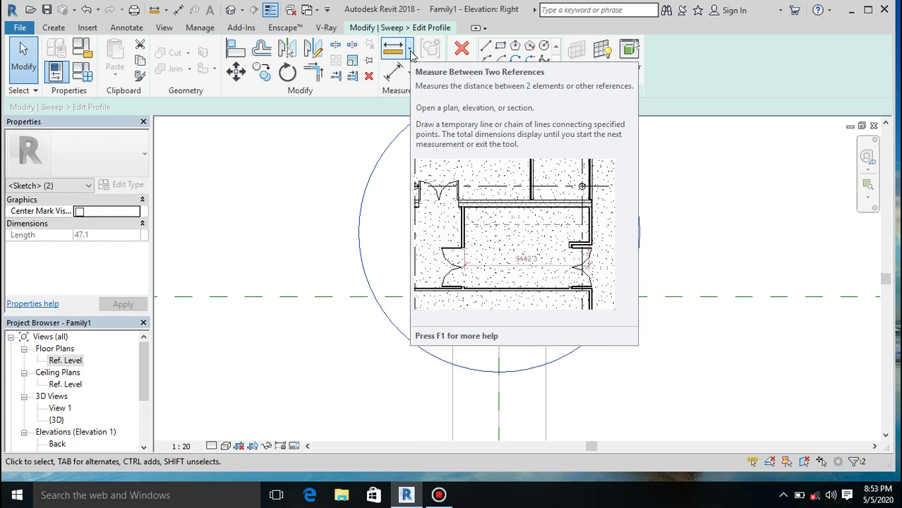
key("Up")
key("Up")
key("Up")
key("Up")
key("Up")
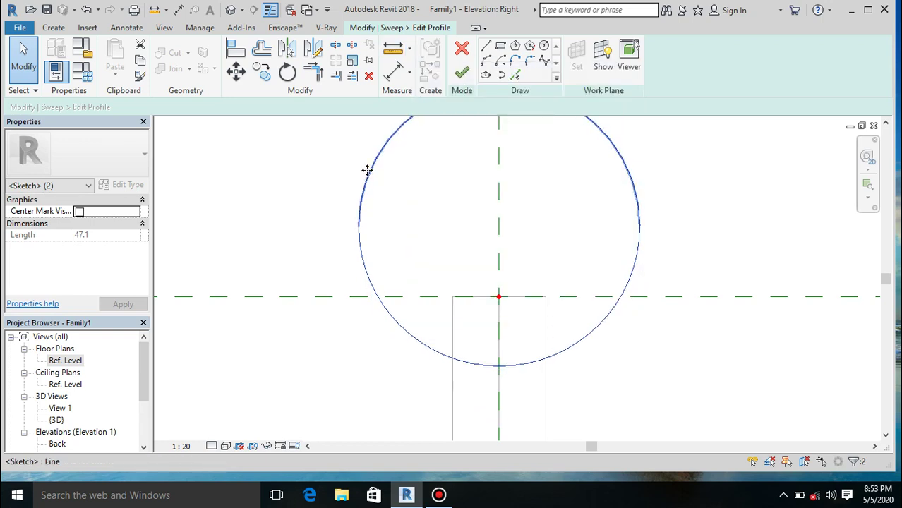
key("Up")
key("Up")
key("Up")
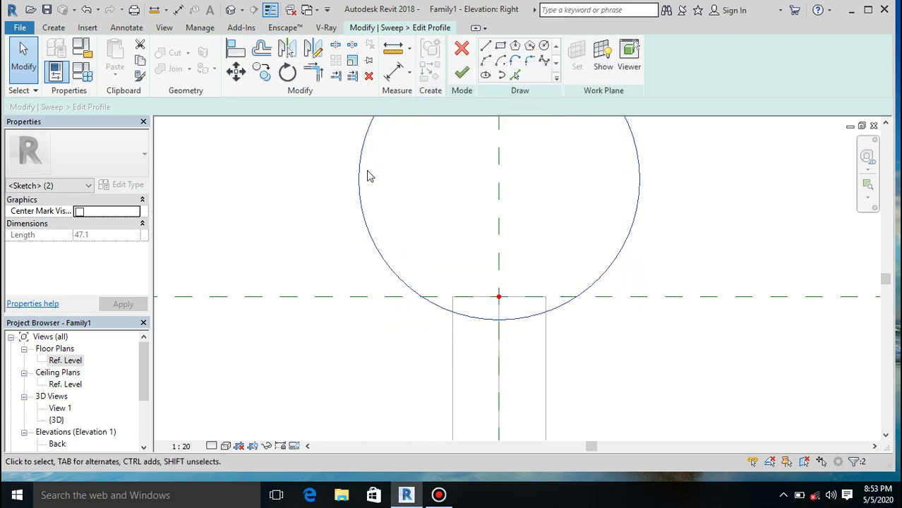
left_click(460, 79)
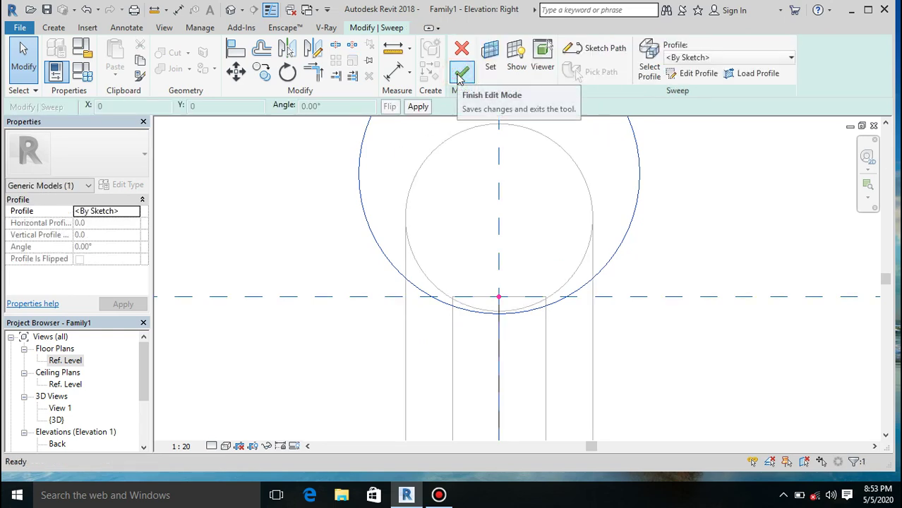
Finish the radius 15 sweep, review it in 3D, and return to the Ref. Level plan
left_click(460, 79)
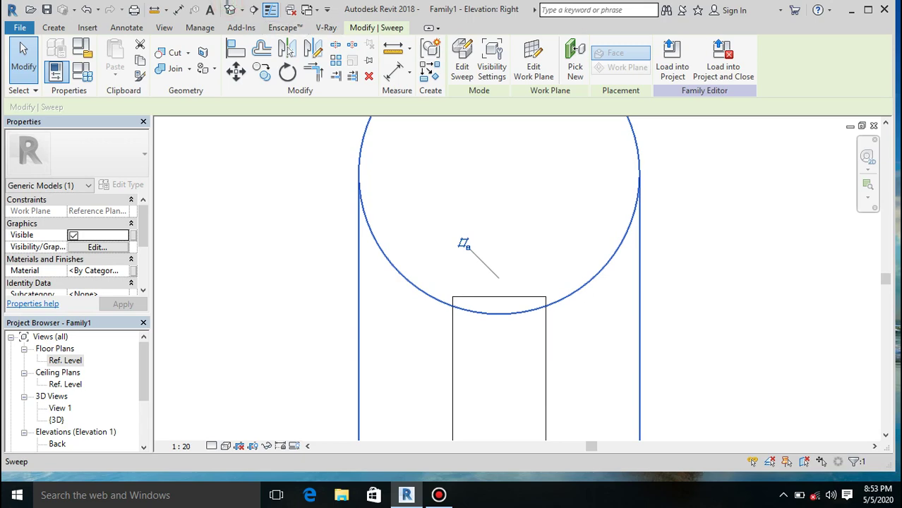
left_click(231, 10)
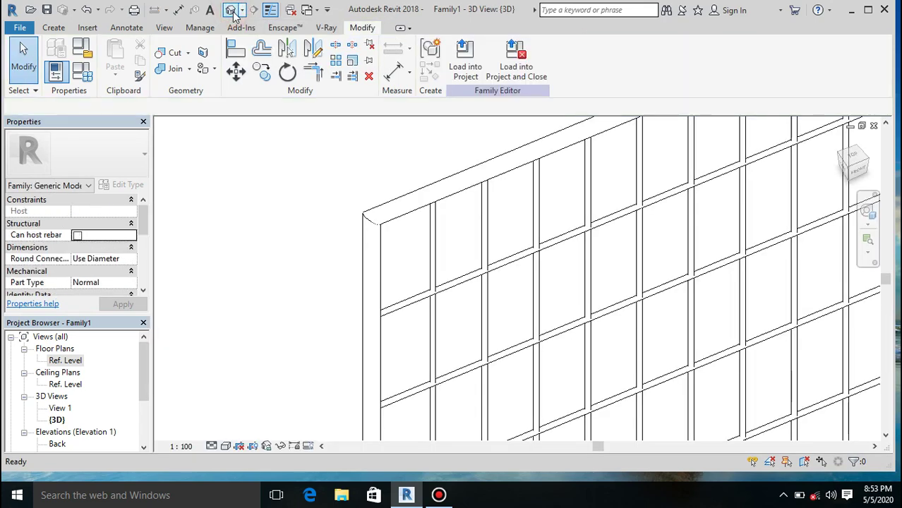
scroll(425, 199, "down", 3)
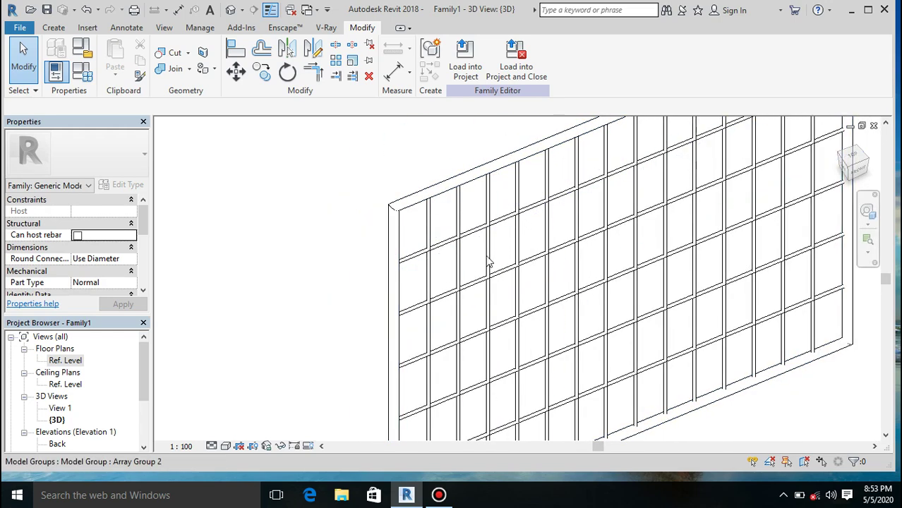
scroll(486, 260, "down", 2)
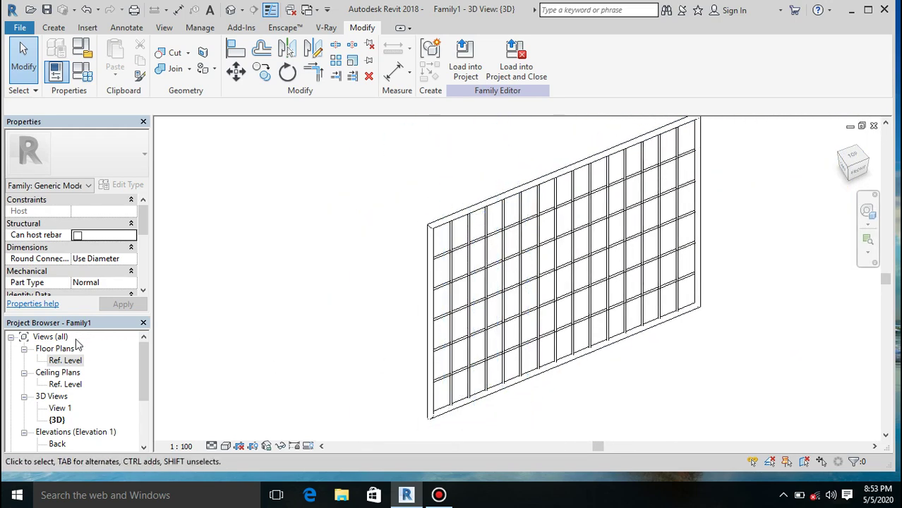
double_click(79, 361)
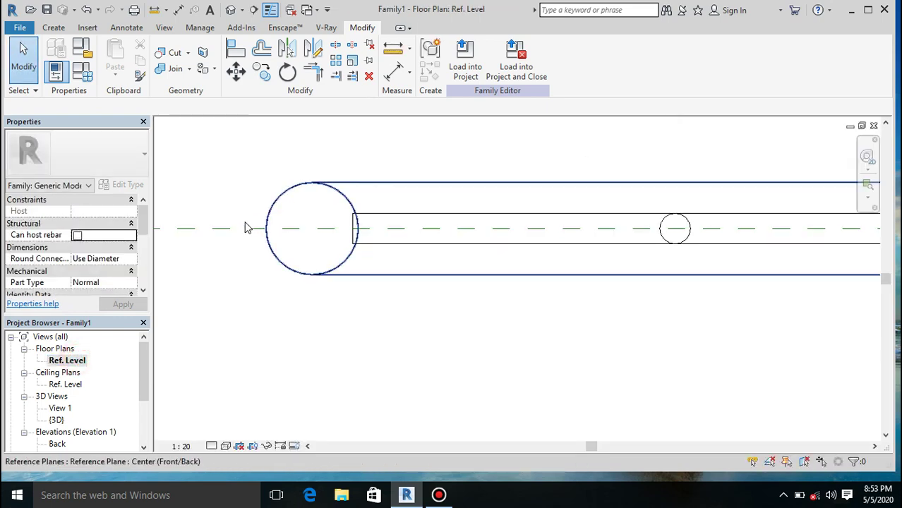
left_click(53, 28)
Start a new extrusion and sketch a rectangle from the circle's edge toward the left
left_click(116, 63)
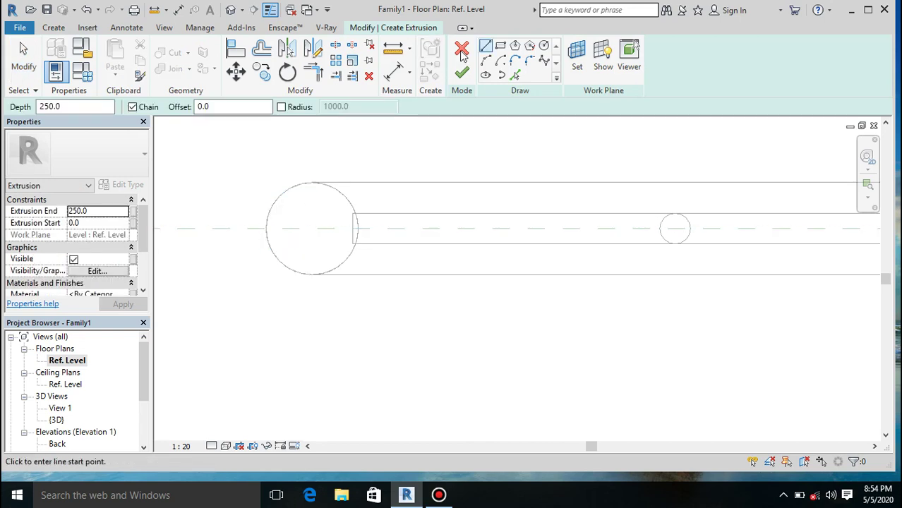
left_click(500, 46)
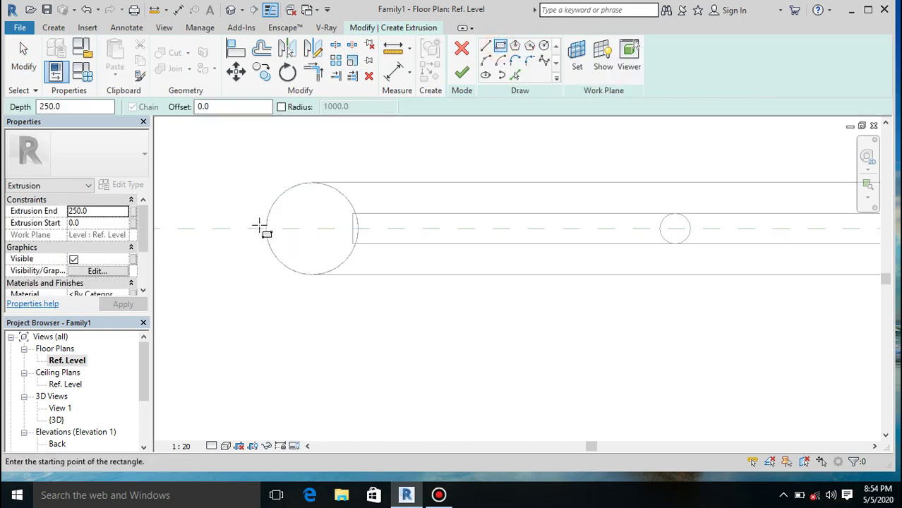
left_click(266, 228)
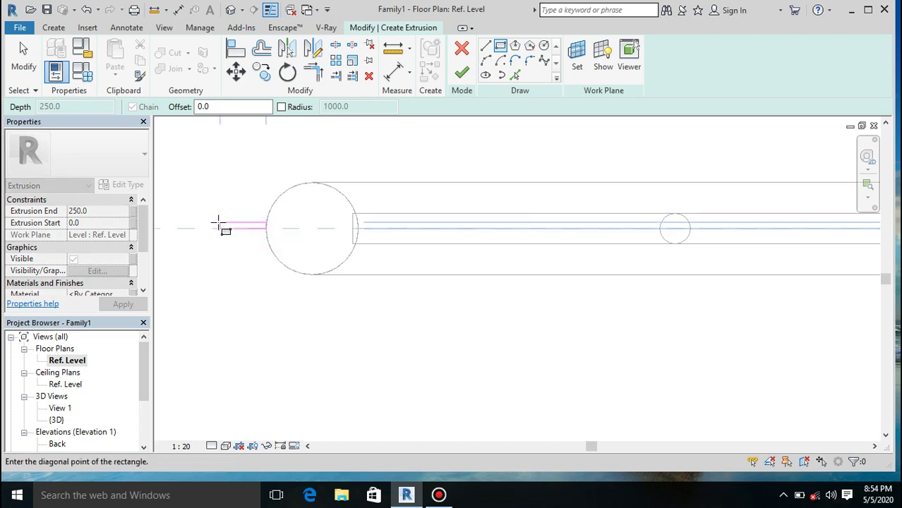
scroll(279, 196, "down", 2)
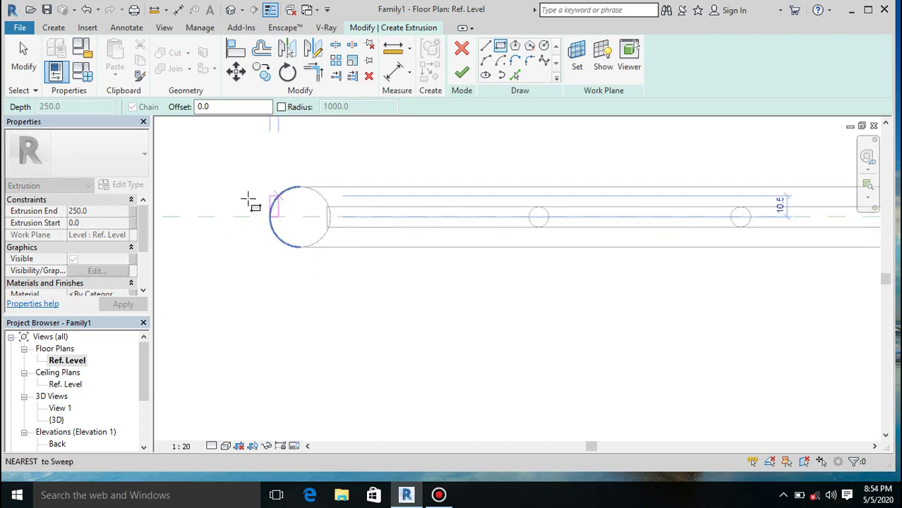
scroll(221, 213, "up", 3)
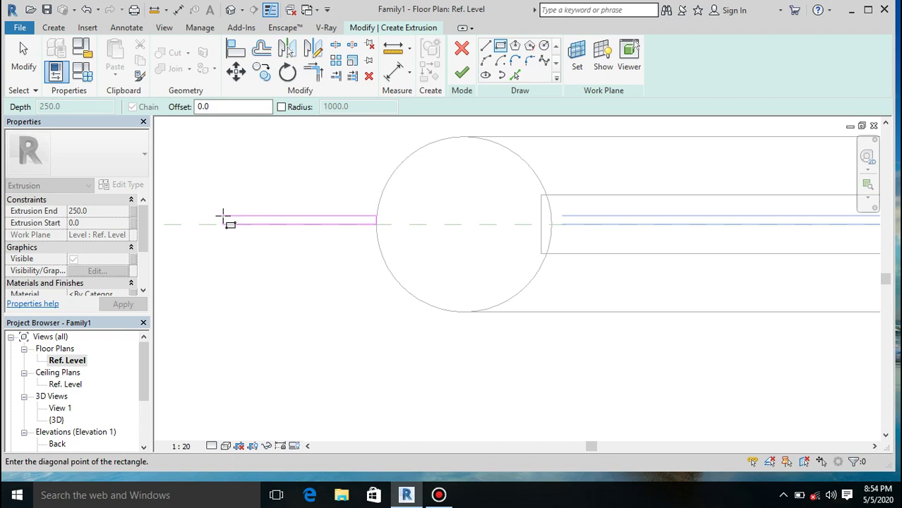
left_click(223, 217)
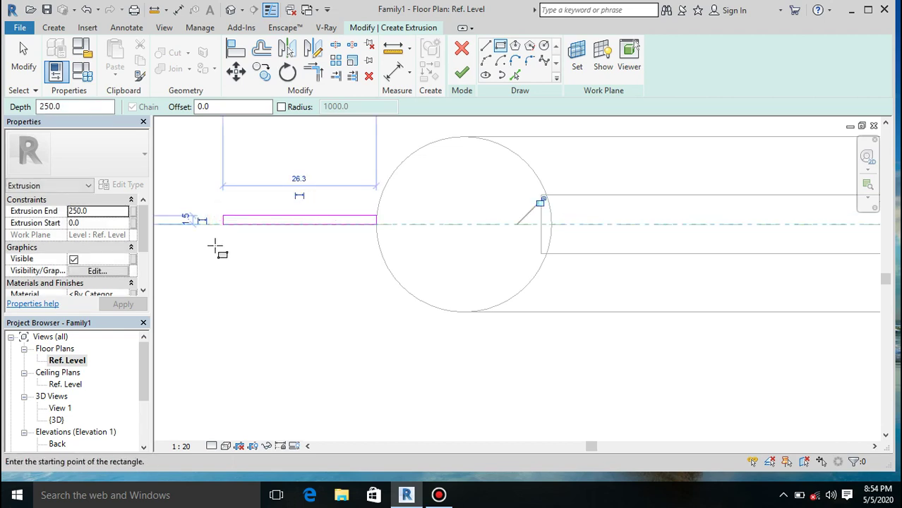
scroll(298, 209, "up", 1)
scroll(298, 212, "down", 3)
scroll(287, 196, "up", 5)
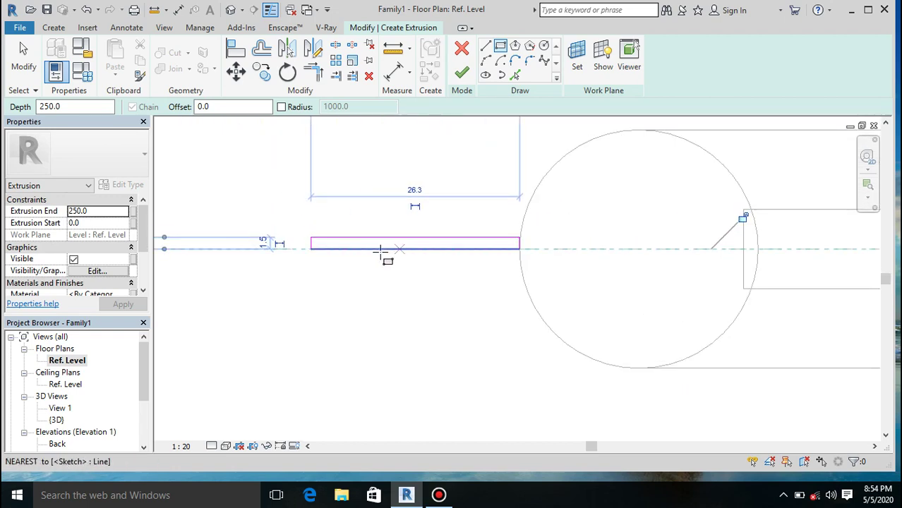
Set the rectangle's width dimension to 5
left_click(263, 243)
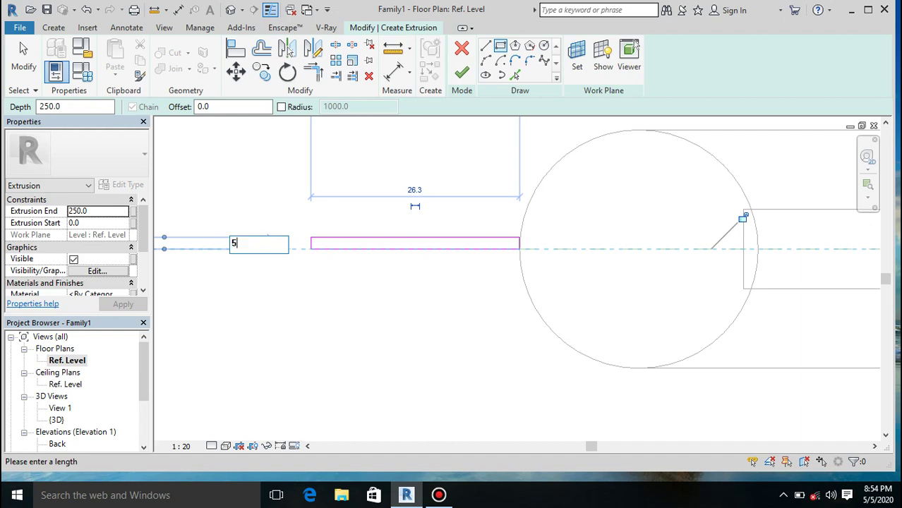
type("5")
key("Return")
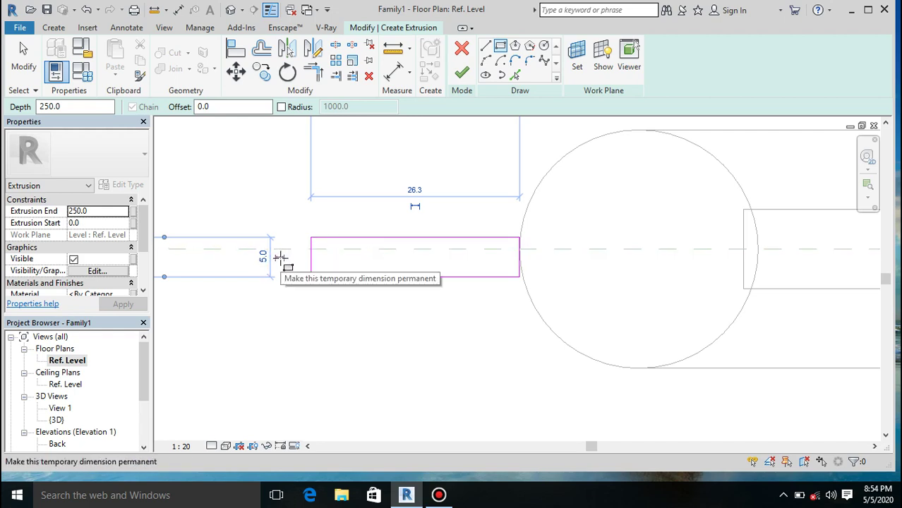
Resize the extrusion rectangle to 3 wide and 30 long, then exit the Rectangle tool
left_click(262, 257)
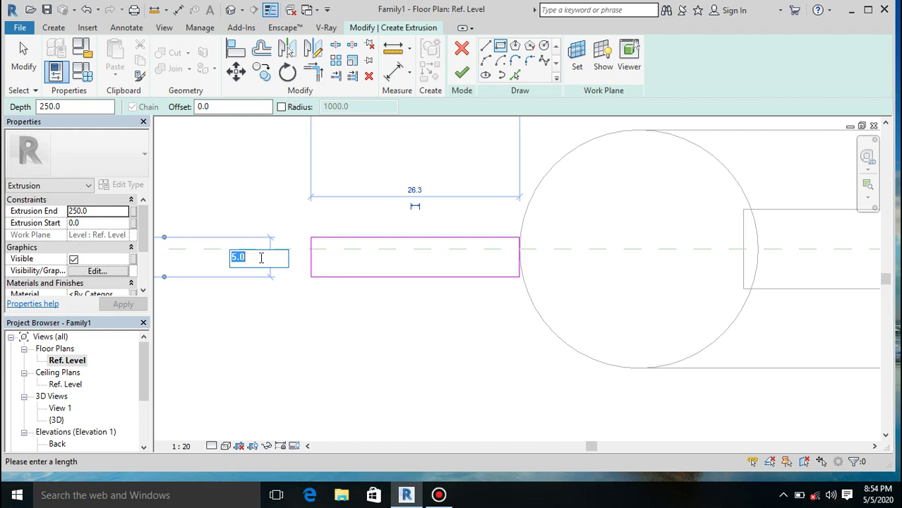
key("Return")
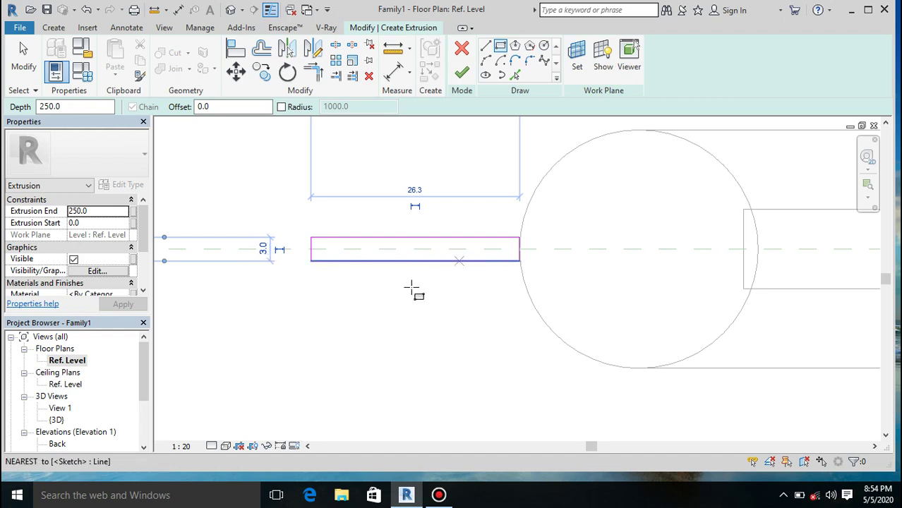
left_click(415, 190)
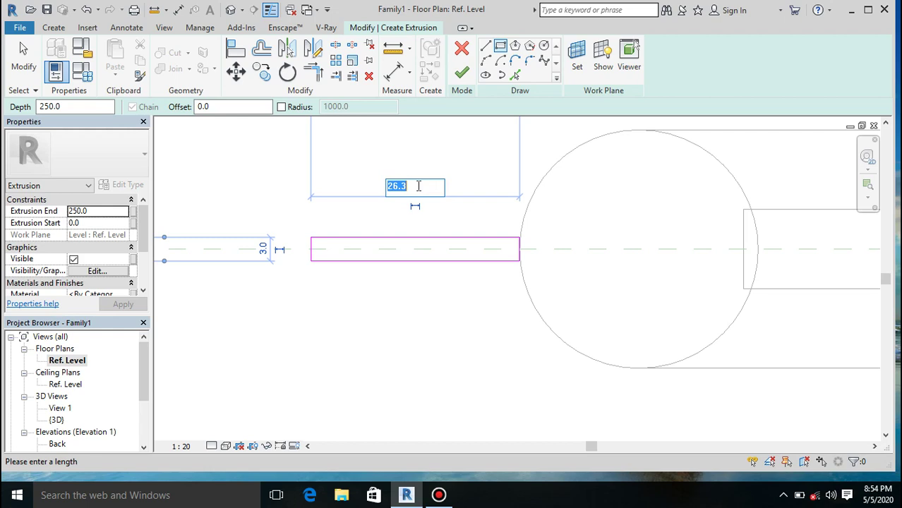
key("Return")
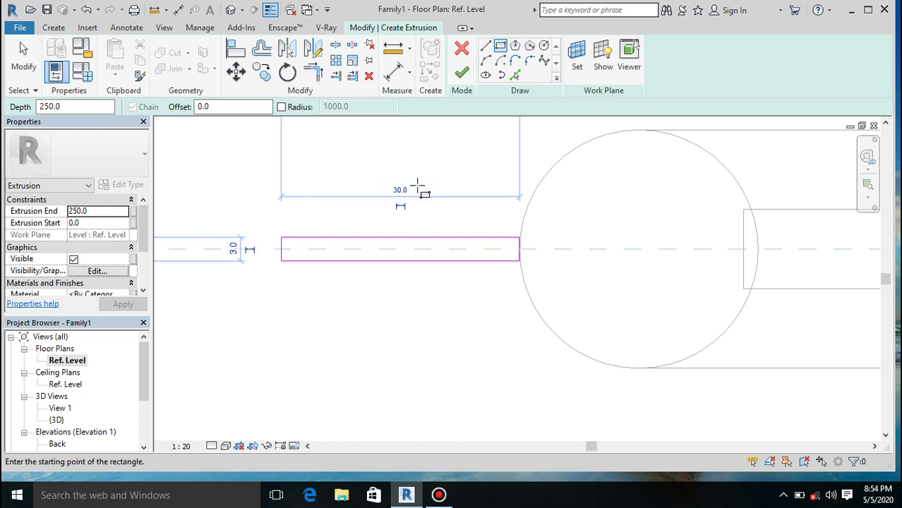
left_click(486, 261)
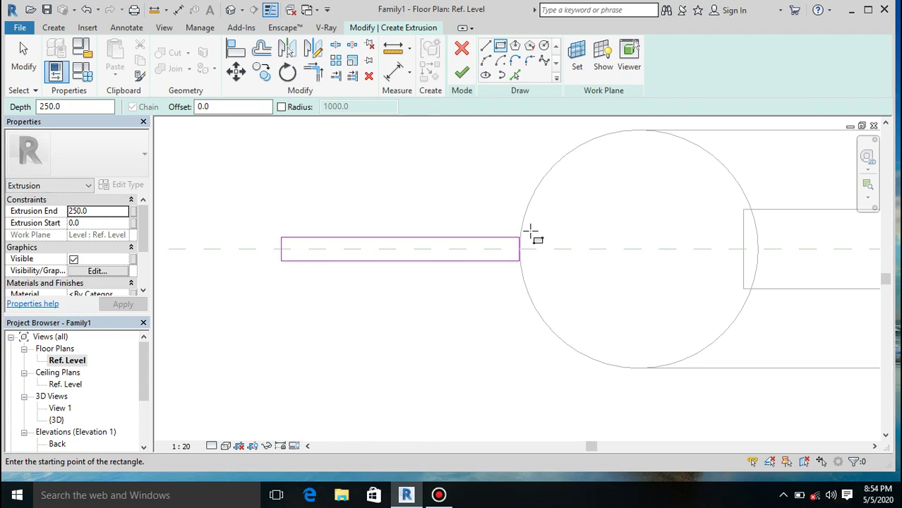
key("Escape")
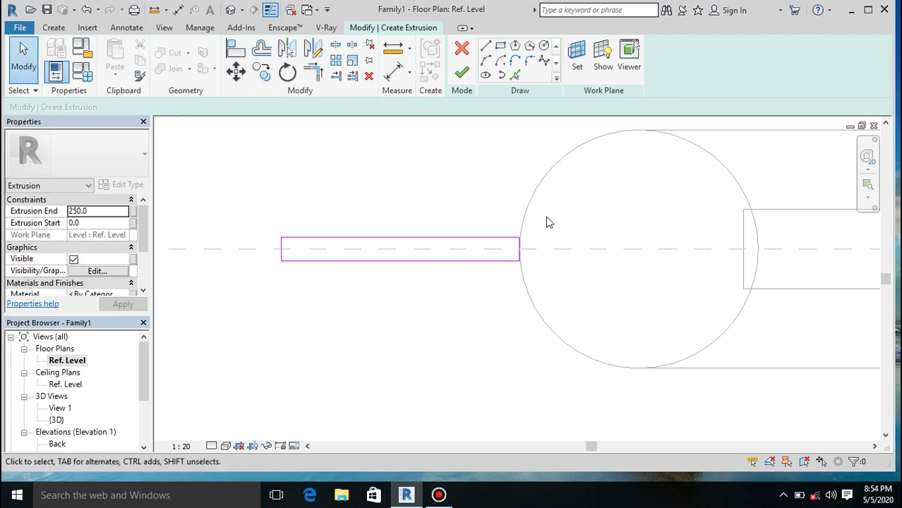
left_click_drag(551, 217, 492, 245)
left_click_drag(302, 277, 274, 257, "ctrl")
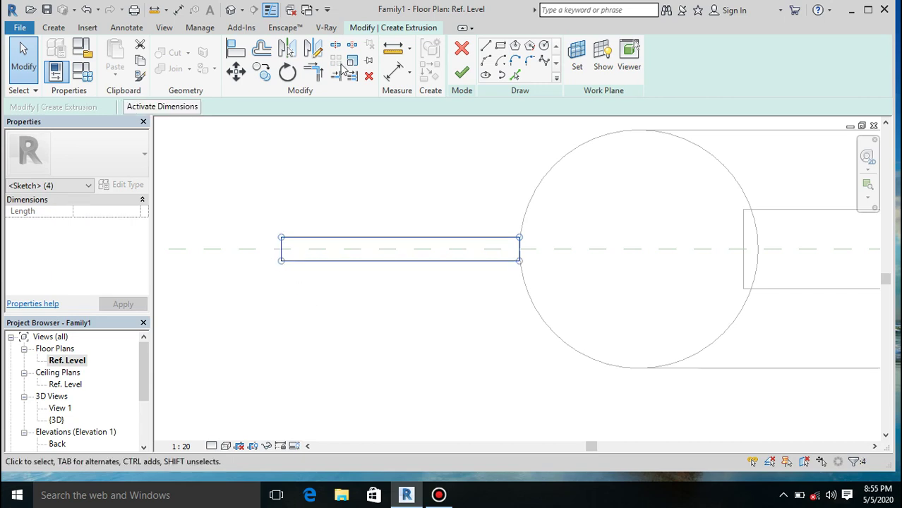
left_click(236, 72)
scroll(519, 252, "up", 3)
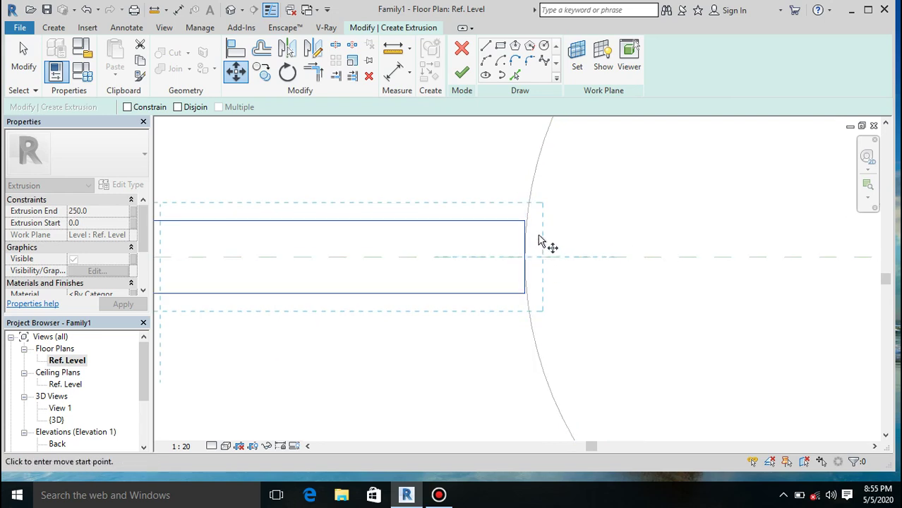
scroll(540, 244, "down", 2)
left_click(528, 252)
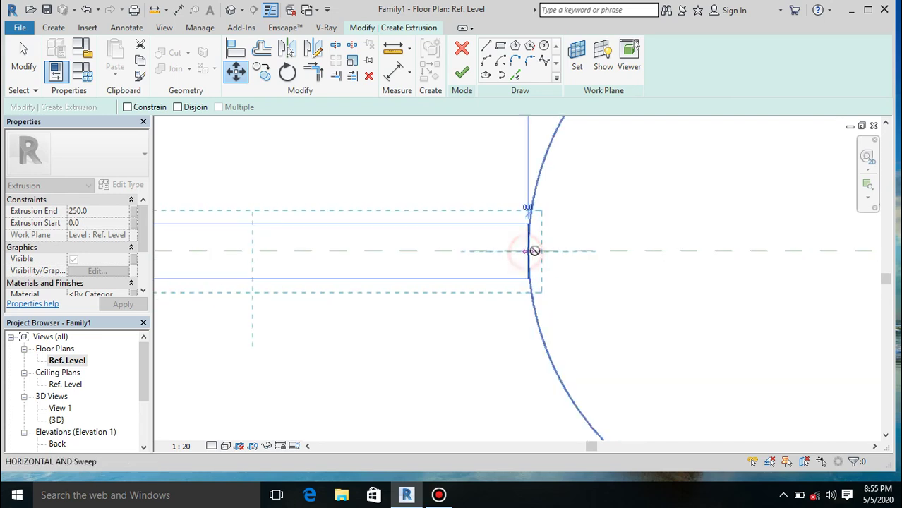
left_click(540, 250)
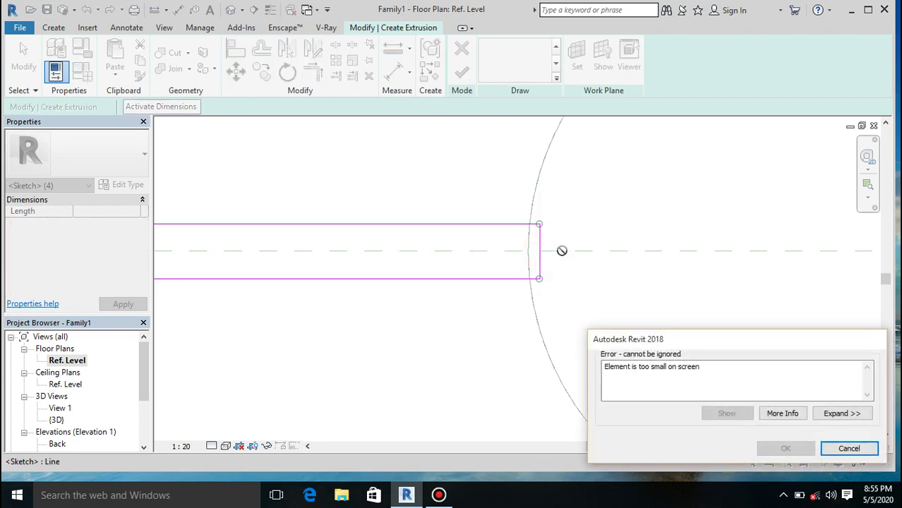
left_click(849, 449)
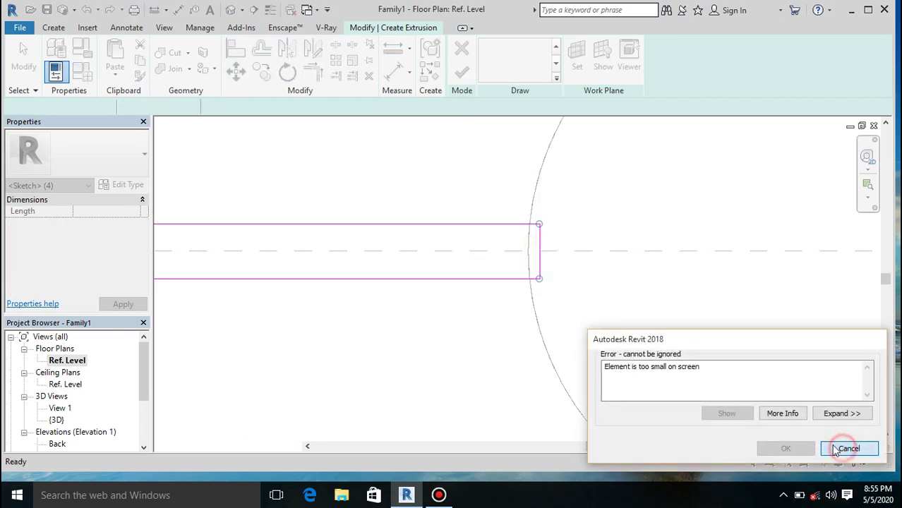
scroll(693, 318, "down", 5)
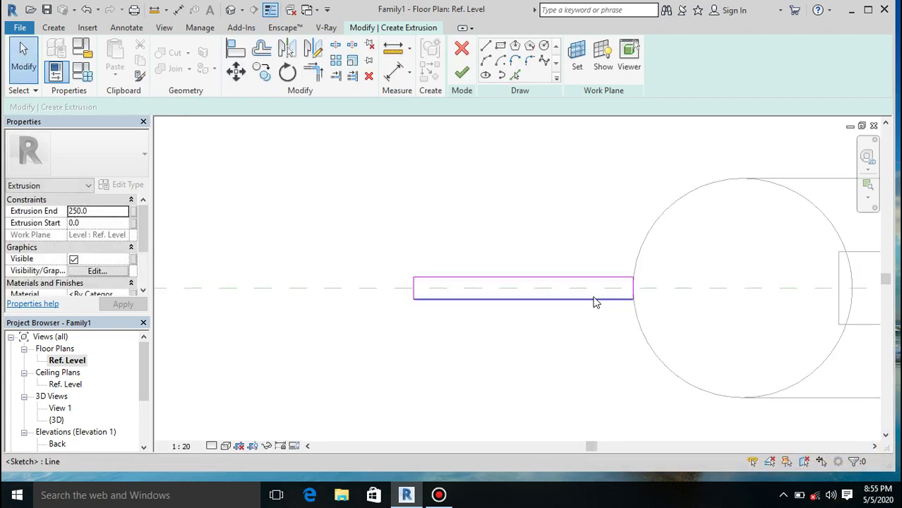
left_click(462, 72)
Finish the rectangular extrusion and stretch its right end into the circular frame
left_click(462, 70)
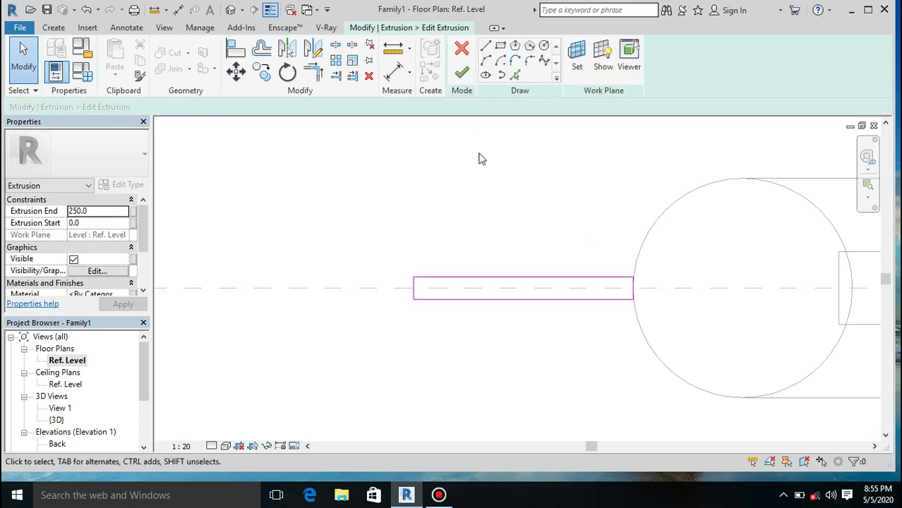
left_click(462, 72)
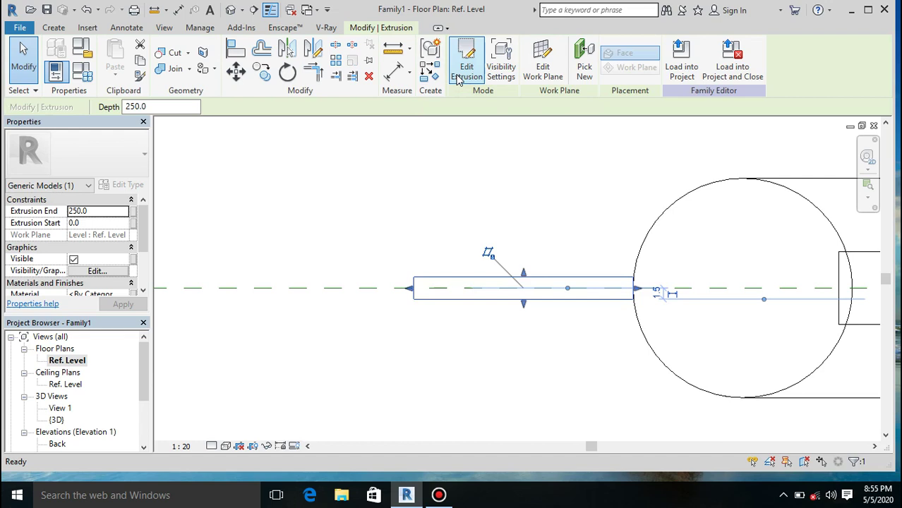
scroll(641, 307, "up", 5)
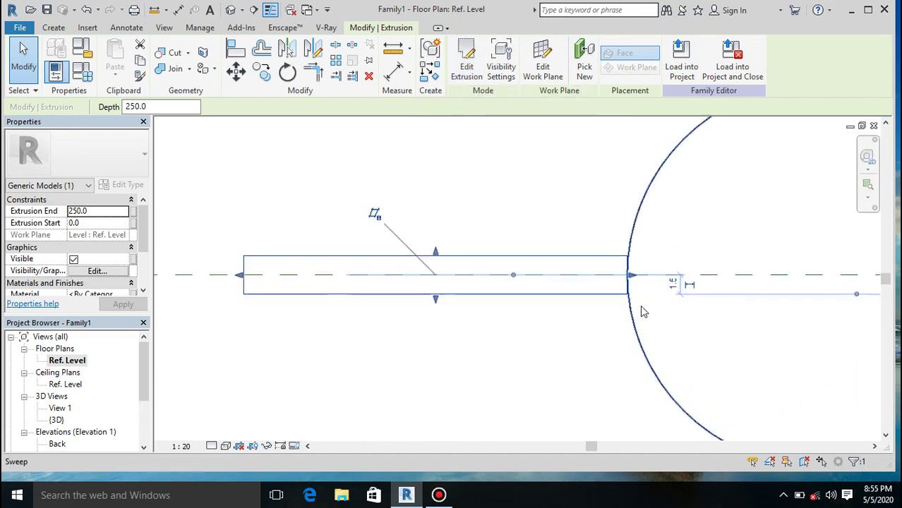
left_click_drag(619, 248, 640, 250)
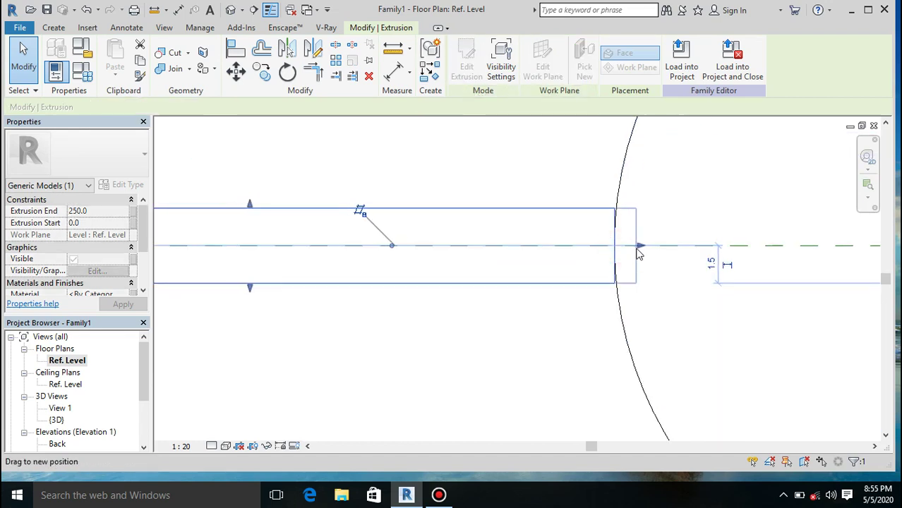
scroll(634, 281, "down", 2)
scroll(633, 281, "down", 2)
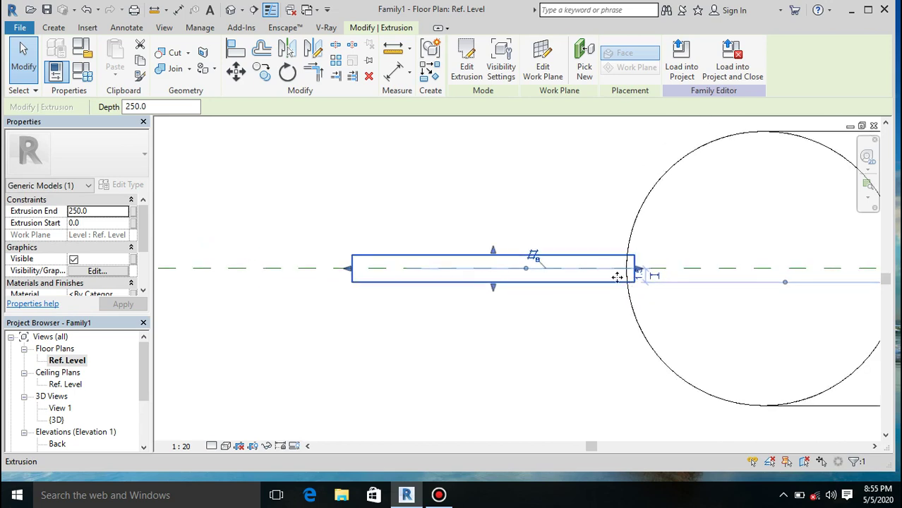
Begin a void extrusion from the Void Forms list
left_click(53, 27)
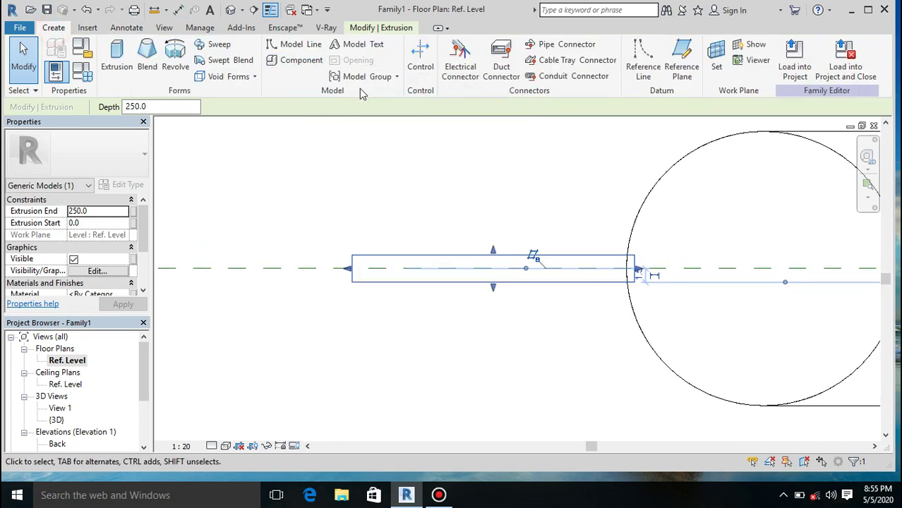
left_click(257, 77)
left_click(256, 99)
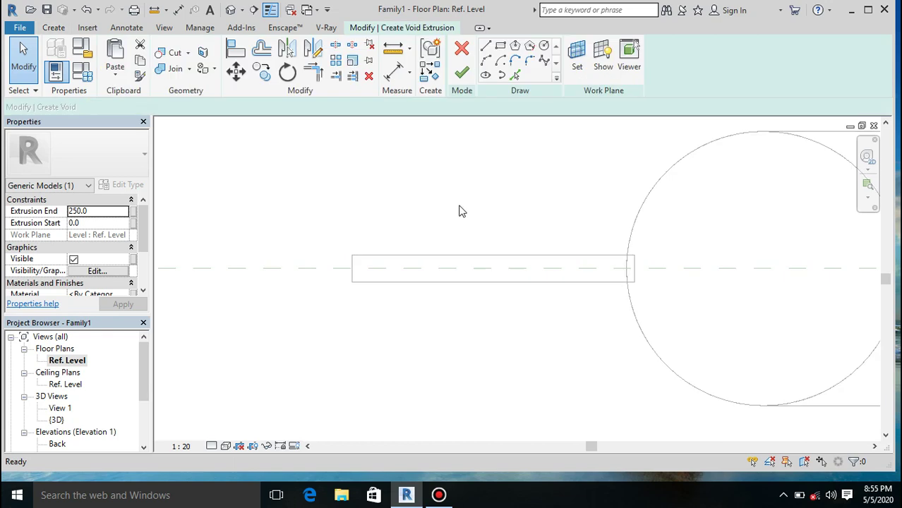
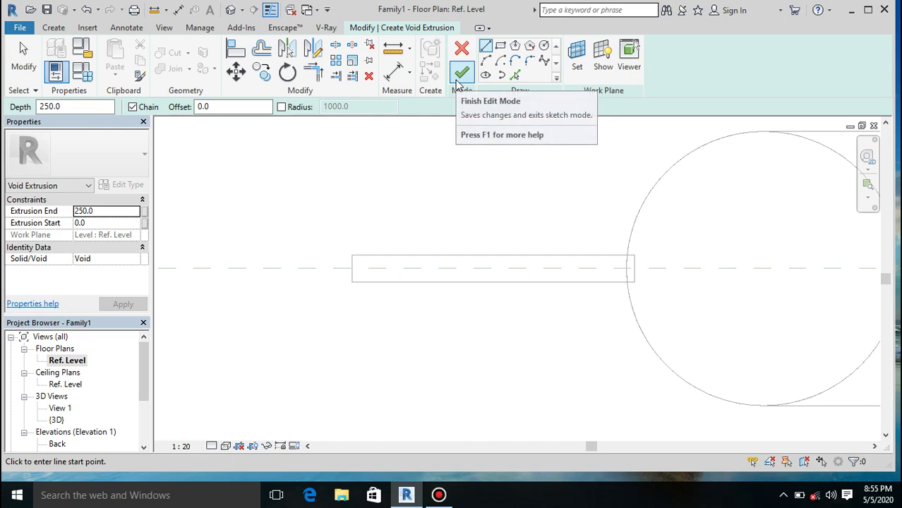
Set the work plane to Reference Plane: Center (Front/Back) and open the Back elevation
left_click(577, 56)
left_click(670, 308)
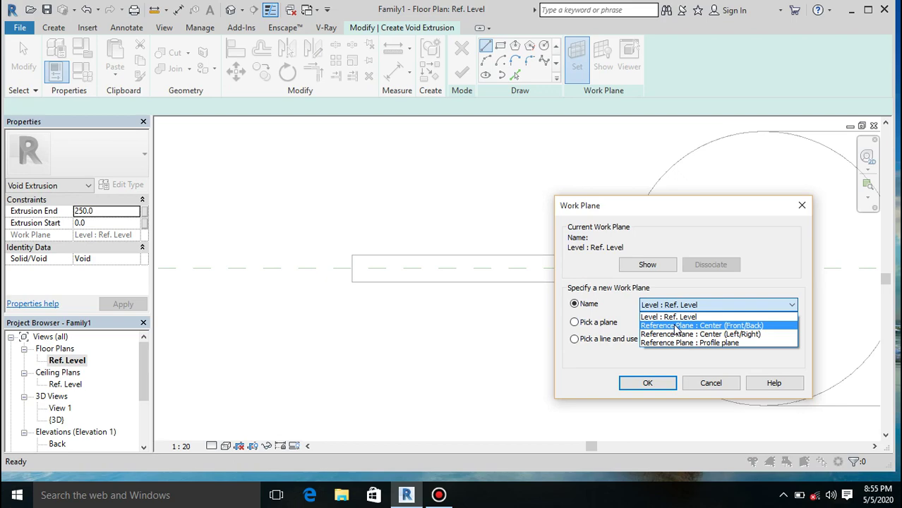
left_click(674, 326)
left_click(645, 384)
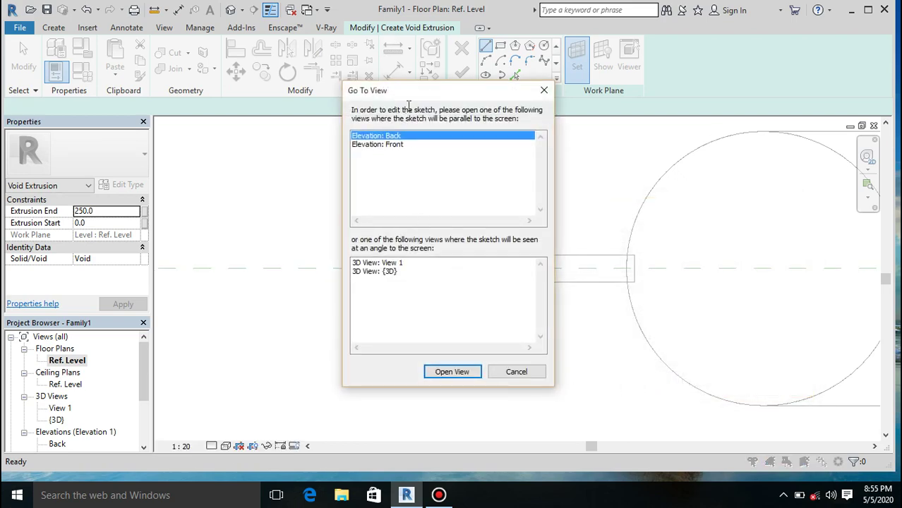
left_click(455, 371)
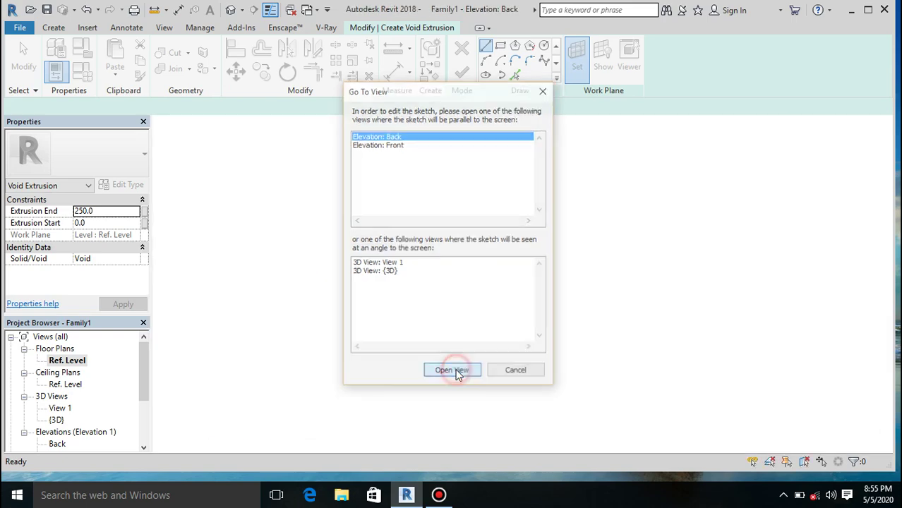
scroll(398, 282, "up", 5)
scroll(398, 283, "down", 6)
scroll(406, 349, "up", 4)
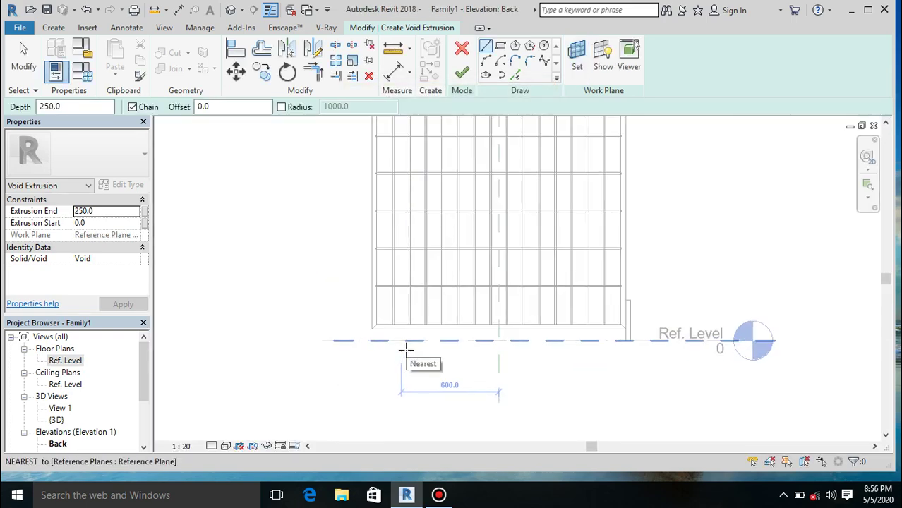
scroll(632, 339, "up", 4)
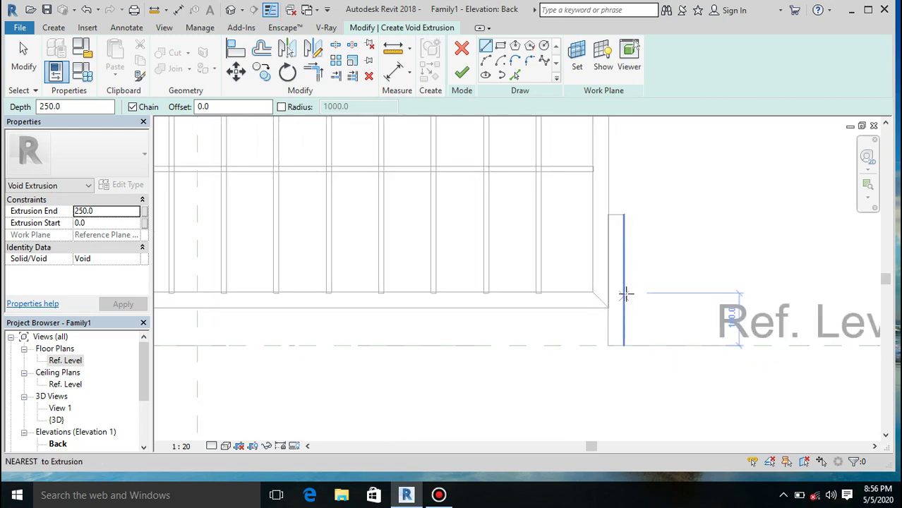
scroll(616, 214, "up", 1)
scroll(616, 213, "up", 3)
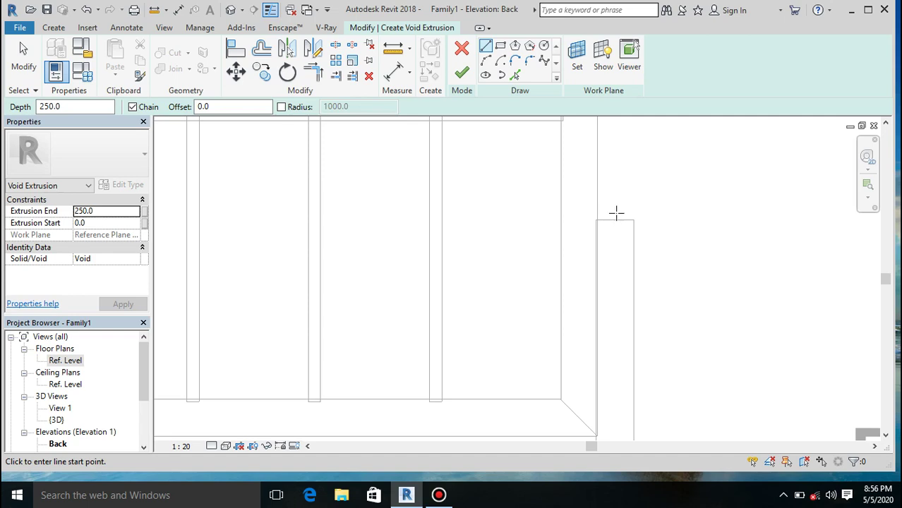
Discard the unfinished void extrusion sketch and select the narrow extrusion beside the grid
key("Escape")
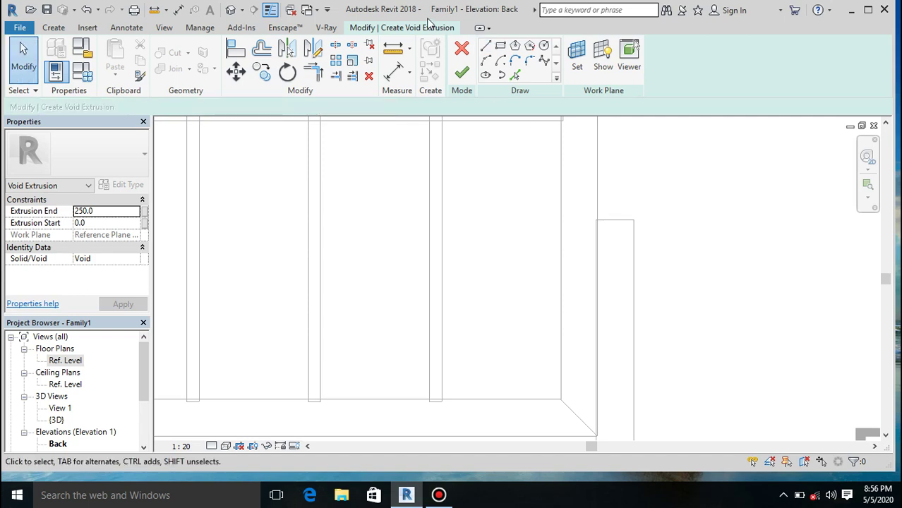
left_click(462, 48)
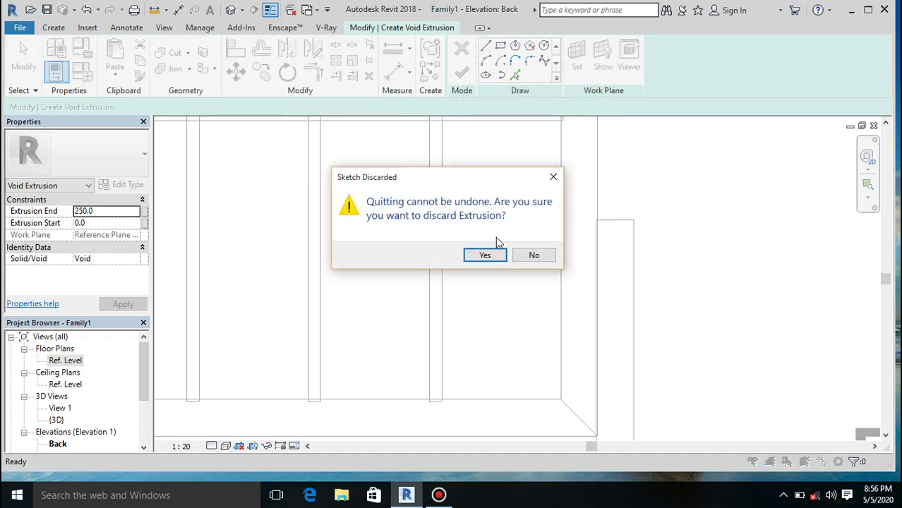
left_click(484, 254)
left_click(627, 223)
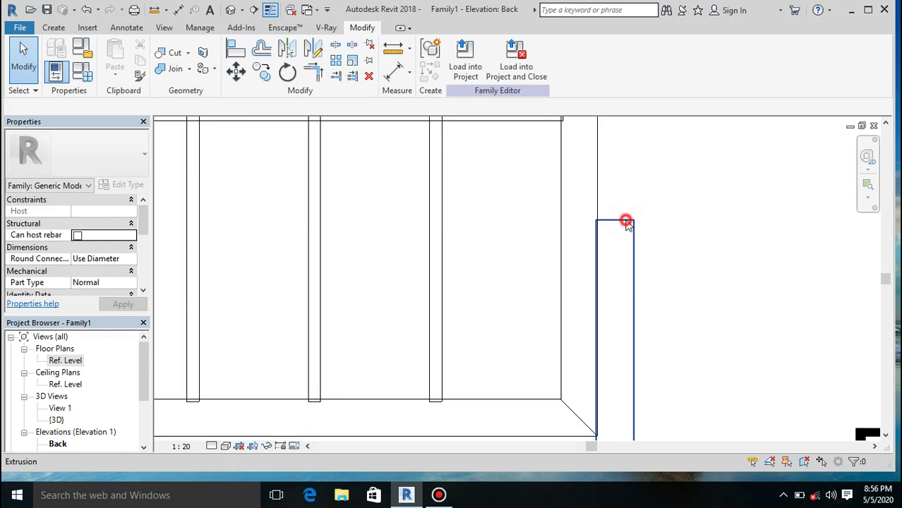
Drag the narrow extrusion's bottom and top handles so it spans from 181.0 to 247.0
scroll(626, 223, "down", 3)
left_click_drag(624, 365, 624, 256)
scroll(622, 242, "up", 3)
scroll(656, 258, "down", 4)
scroll(655, 257, "down", 4)
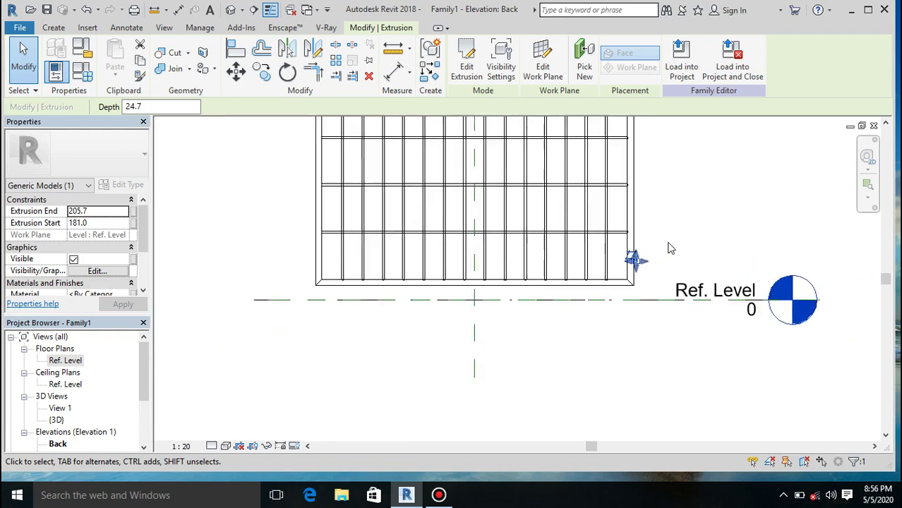
scroll(639, 261, "up", 5)
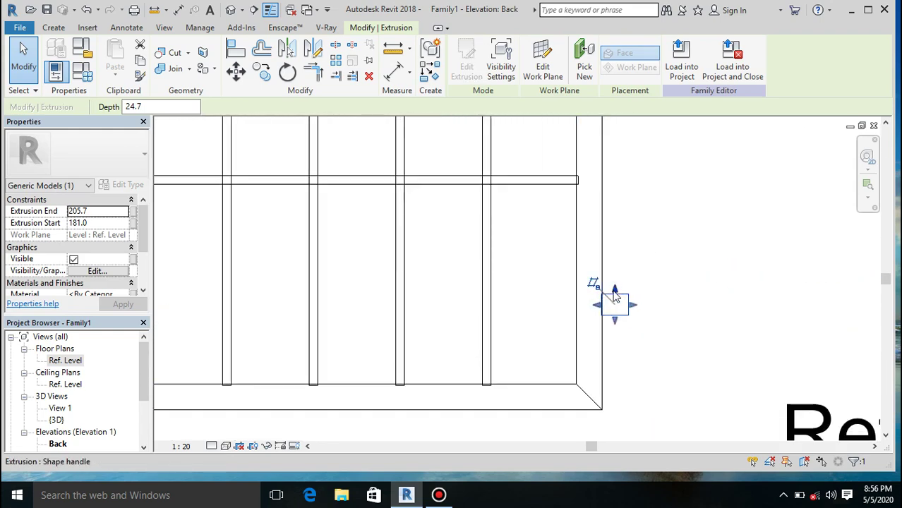
left_click_drag(616, 290, 615, 253)
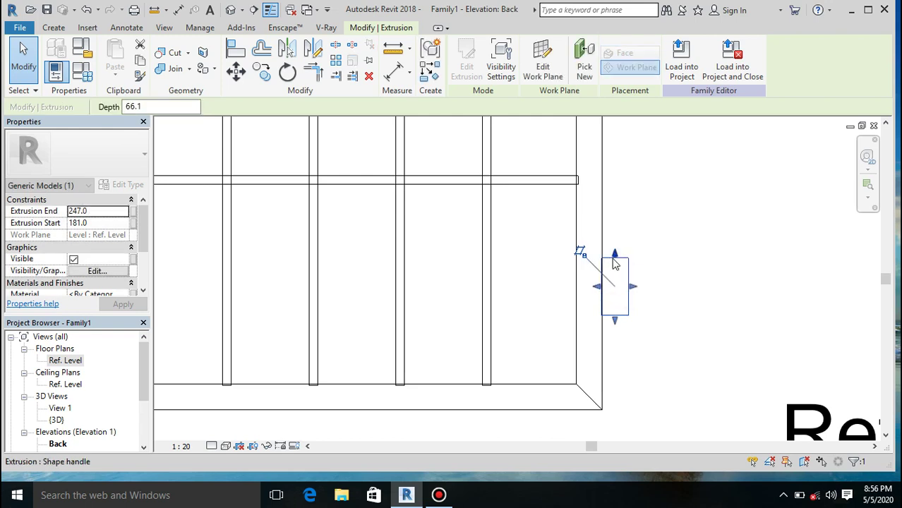
left_click(677, 244)
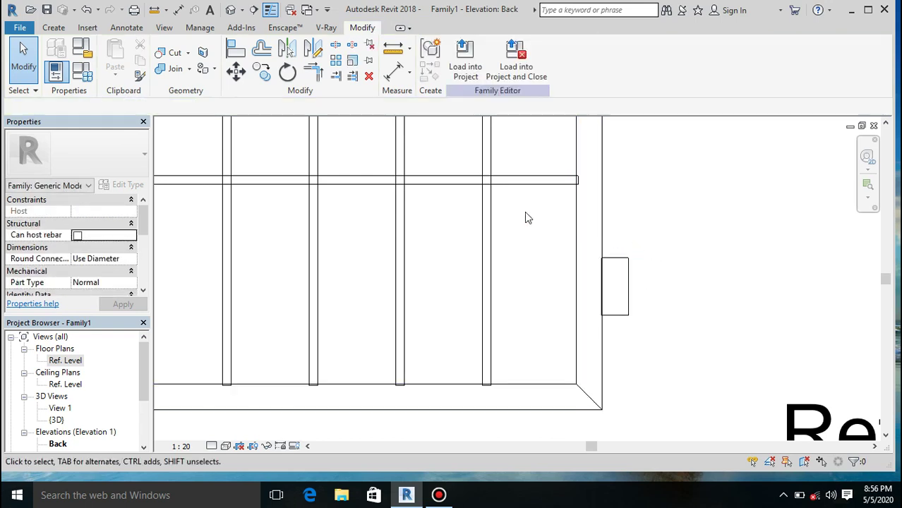
left_click(619, 258)
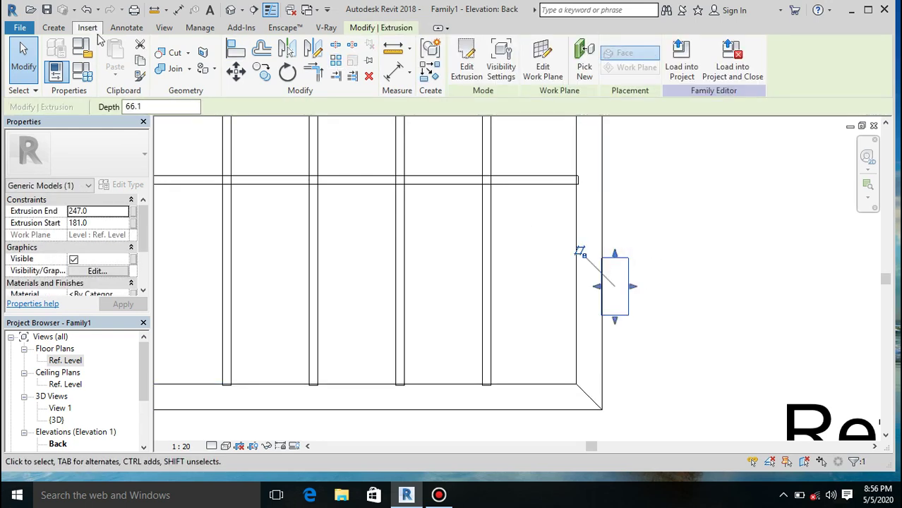
left_click(53, 28)
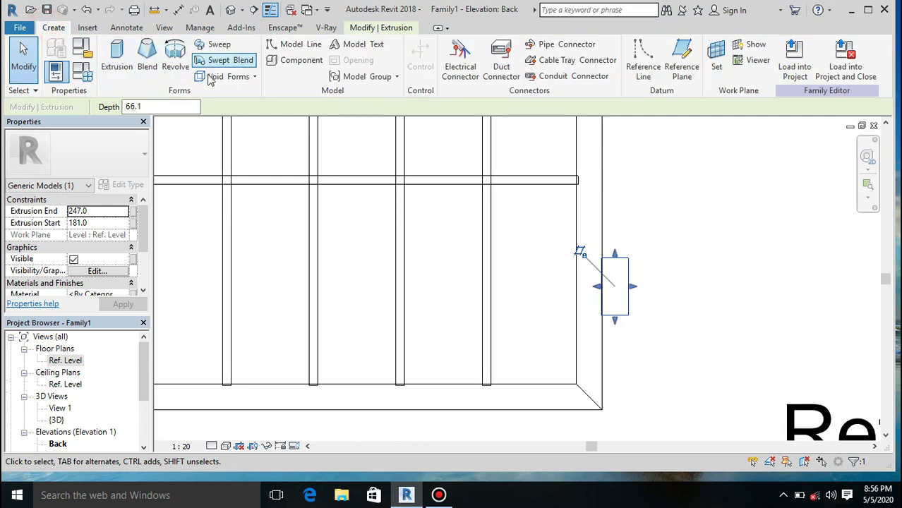
Start a new void extrusion and try a 2.5-radius centre arc, rejected as too small
left_click(256, 78)
left_click(237, 95)
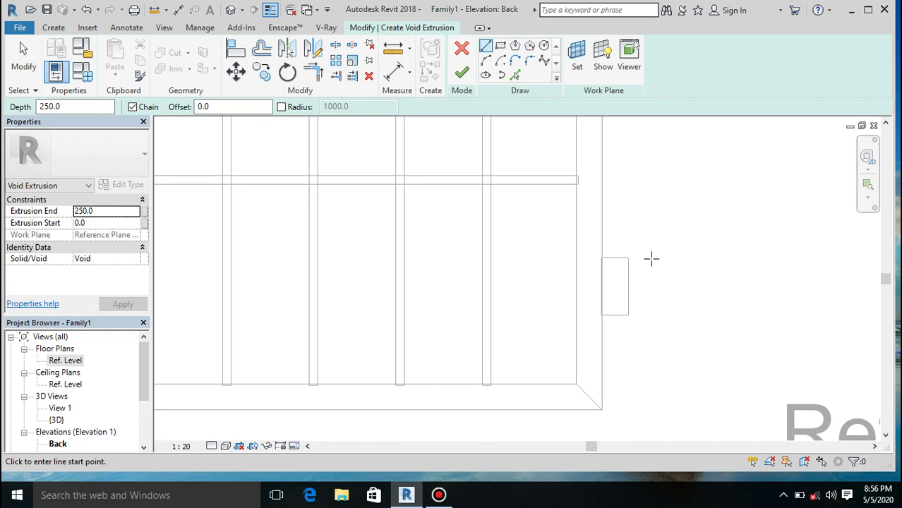
left_click(500, 60)
scroll(615, 296, "up", 3)
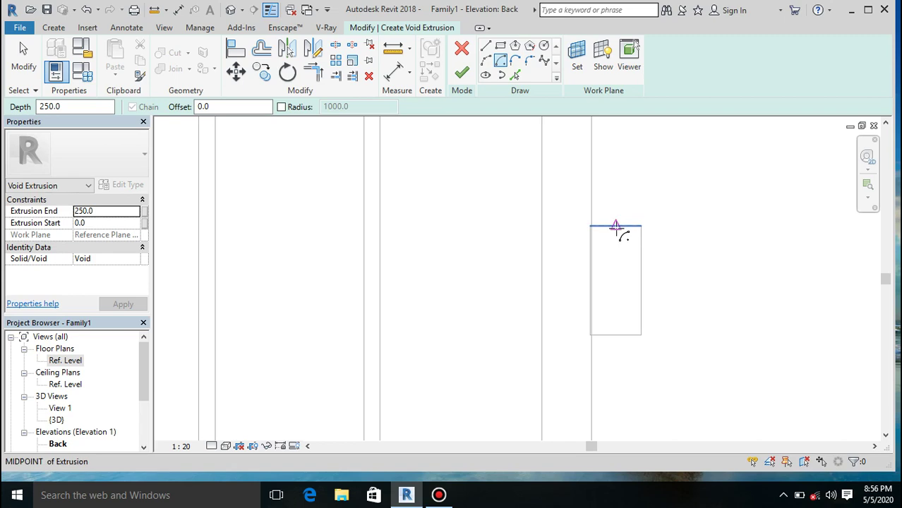
left_click(615, 226)
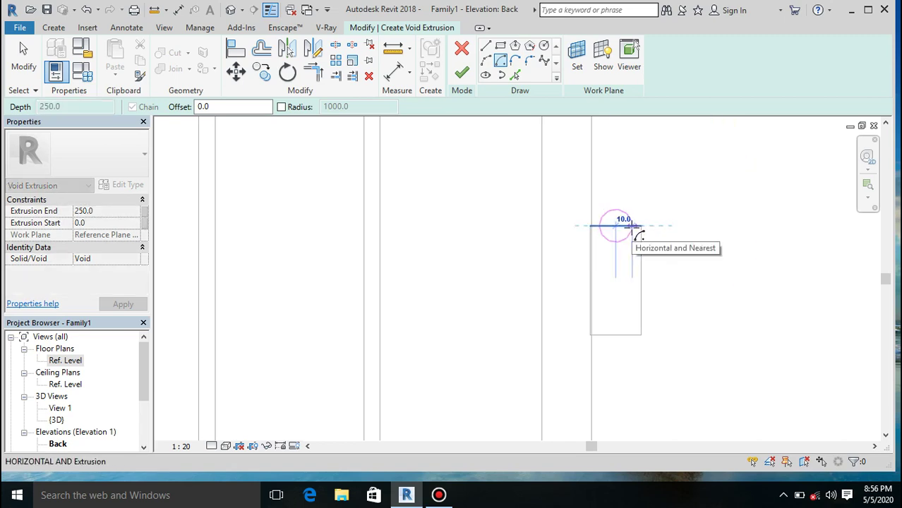
type("2")
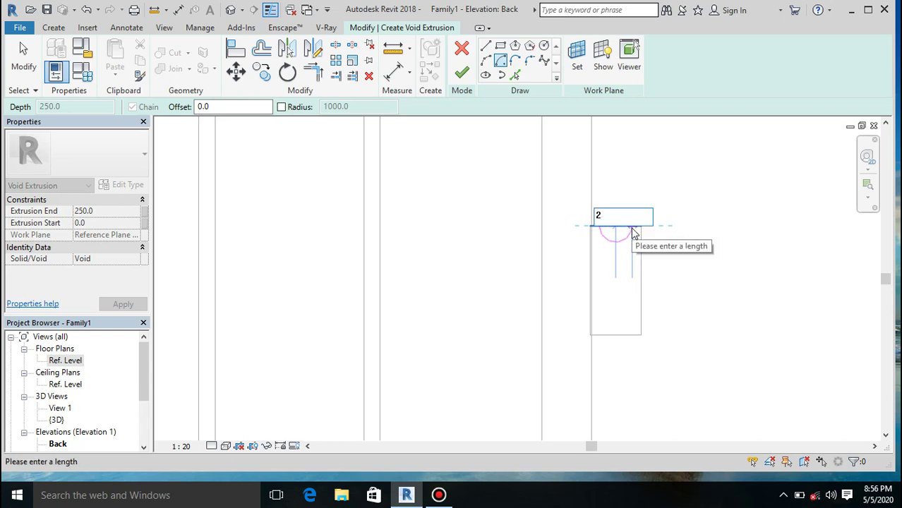
type(".5")
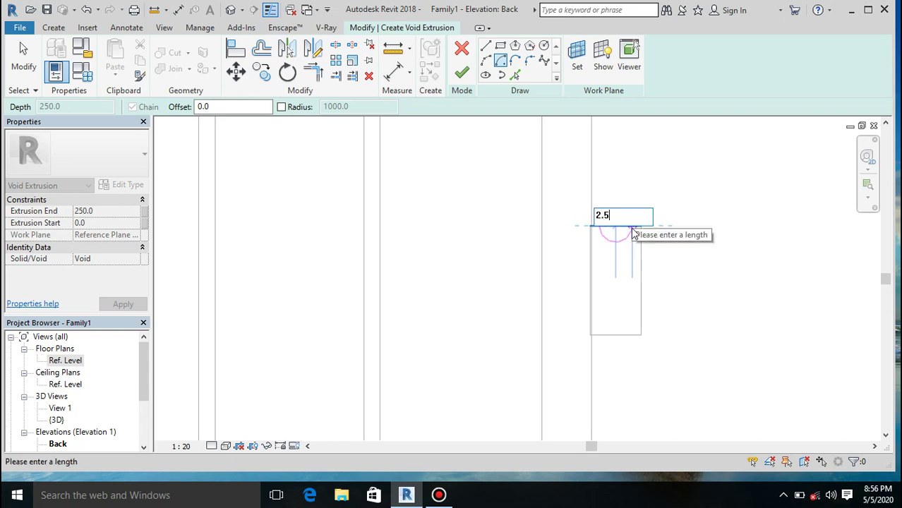
key("Return")
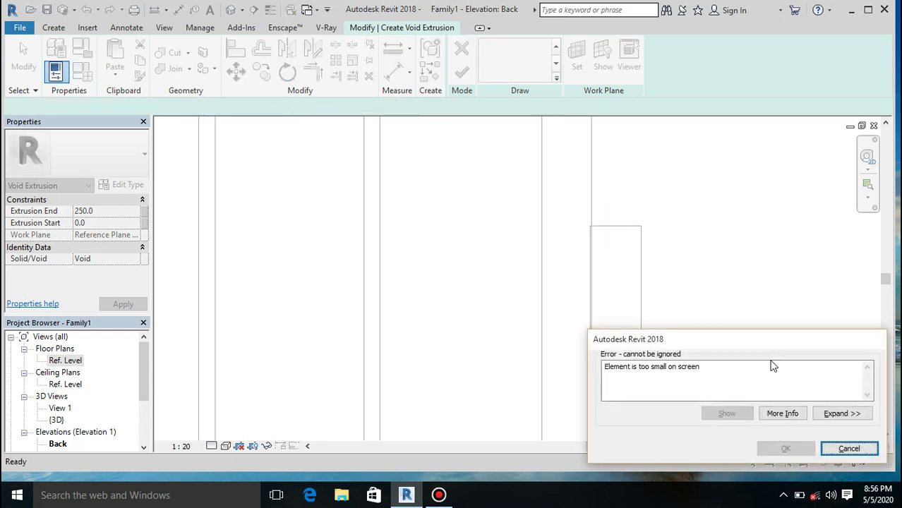
left_click(848, 448)
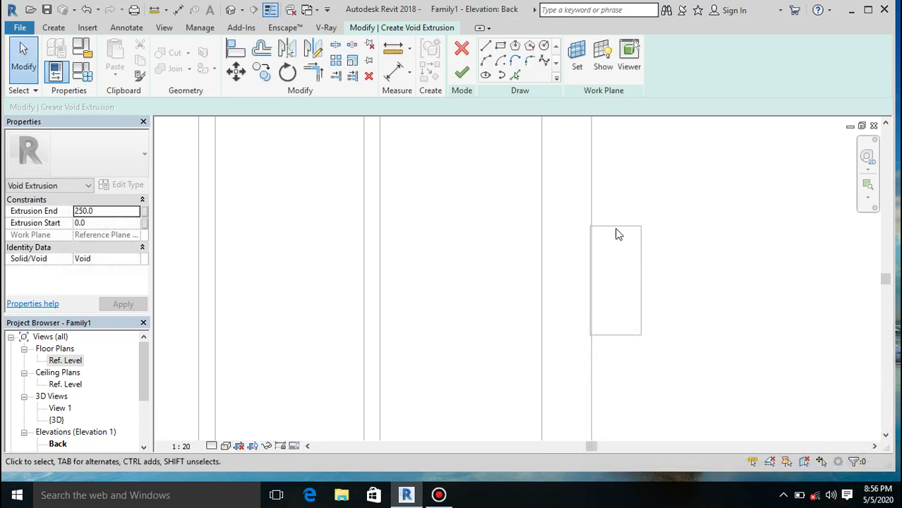
Draw a 5.0-radius half-circle arc centred on the block's top-edge midpoint
left_click(503, 61)
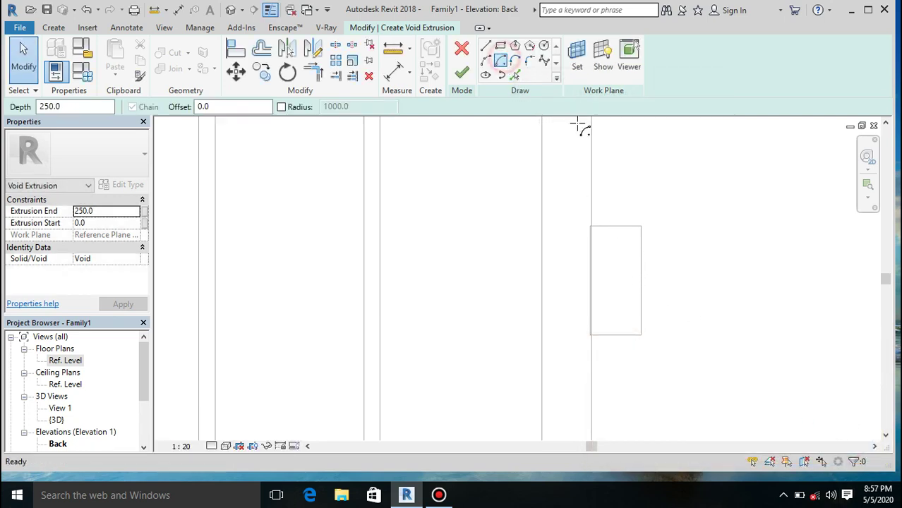
left_click(616, 226)
scroll(616, 226, "up", 5)
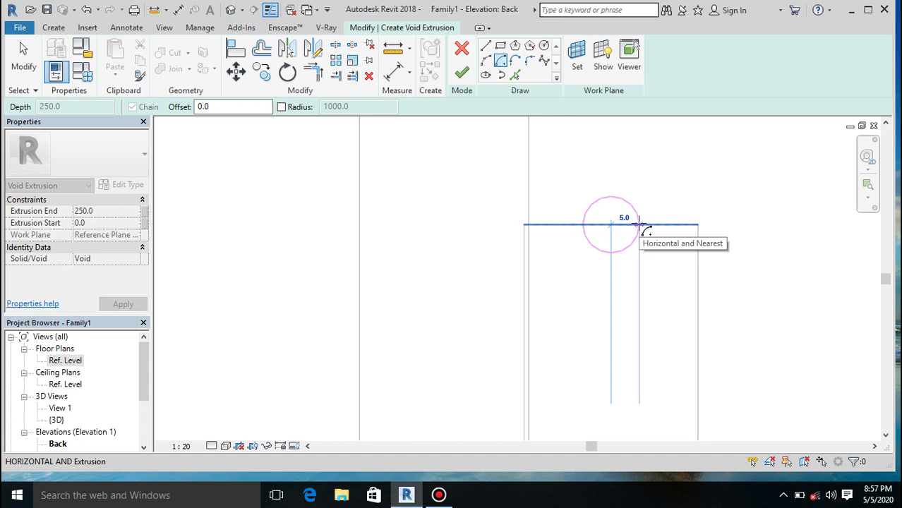
left_click(639, 226)
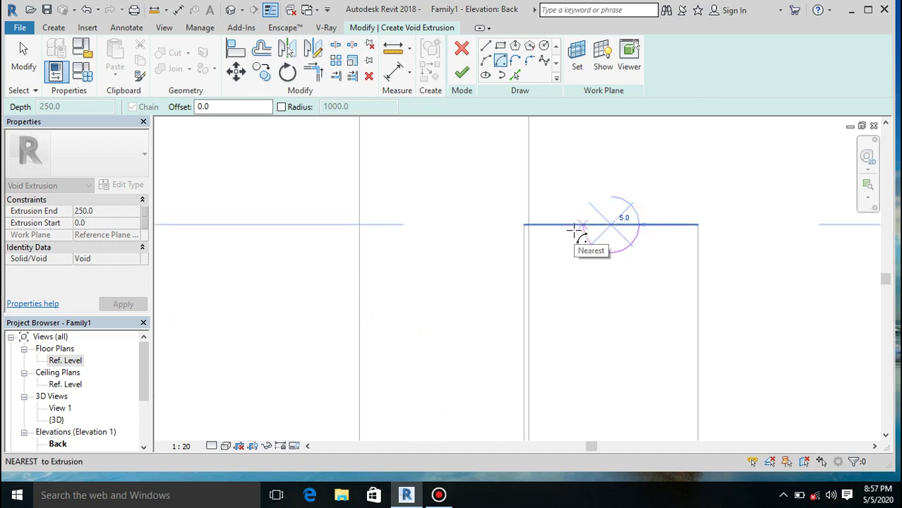
key("Escape")
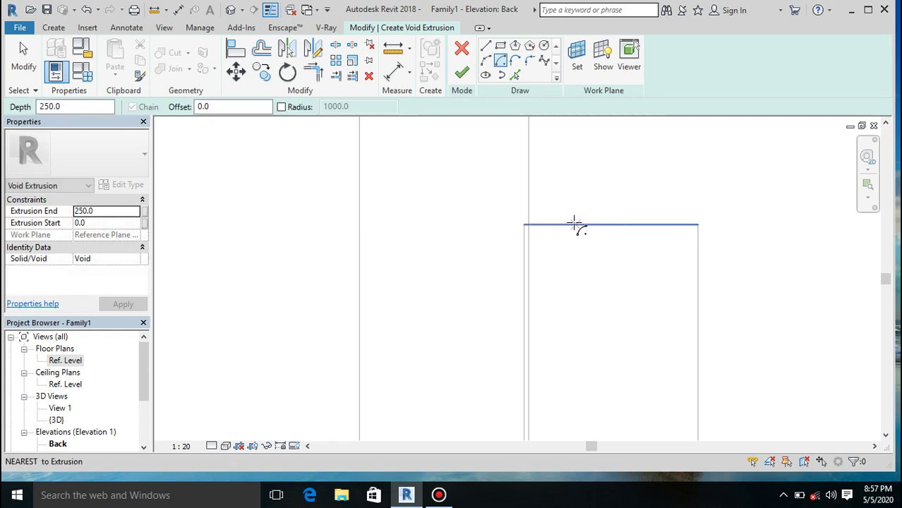
left_click(612, 225)
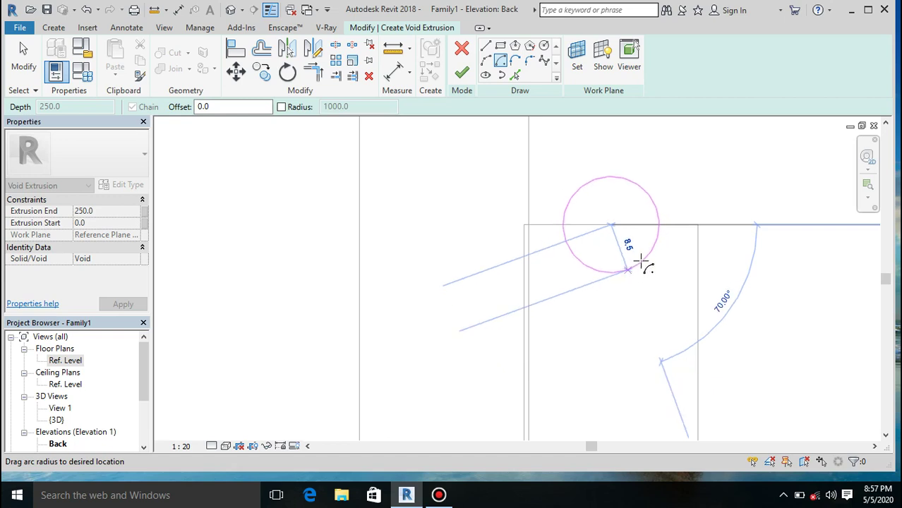
left_click(643, 225)
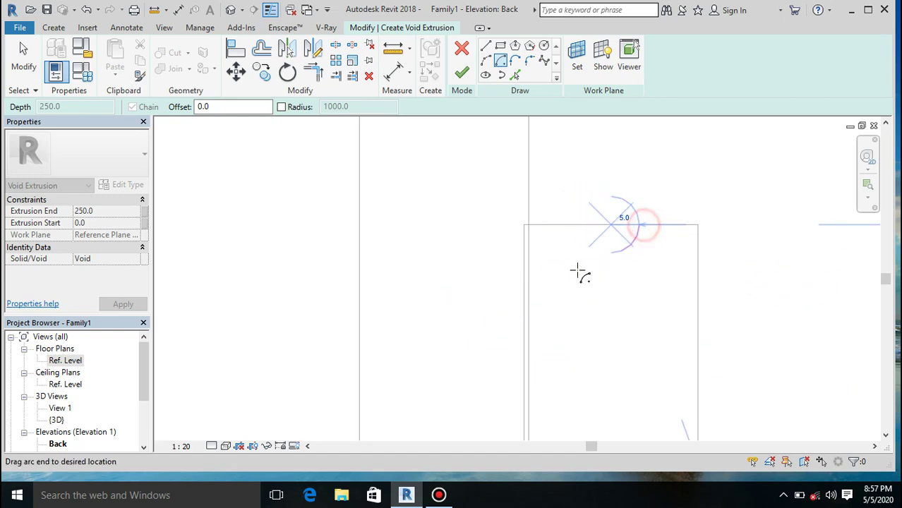
left_click(582, 226)
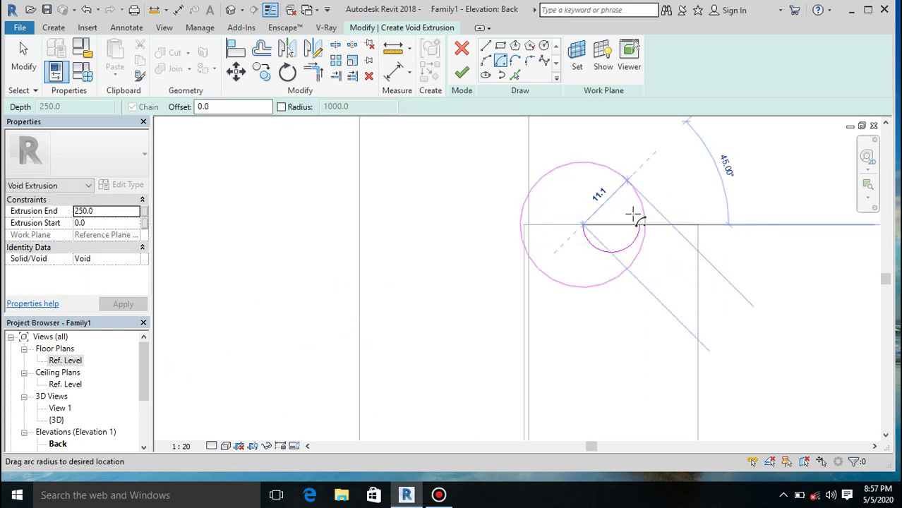
key("Escape")
key("Escape")
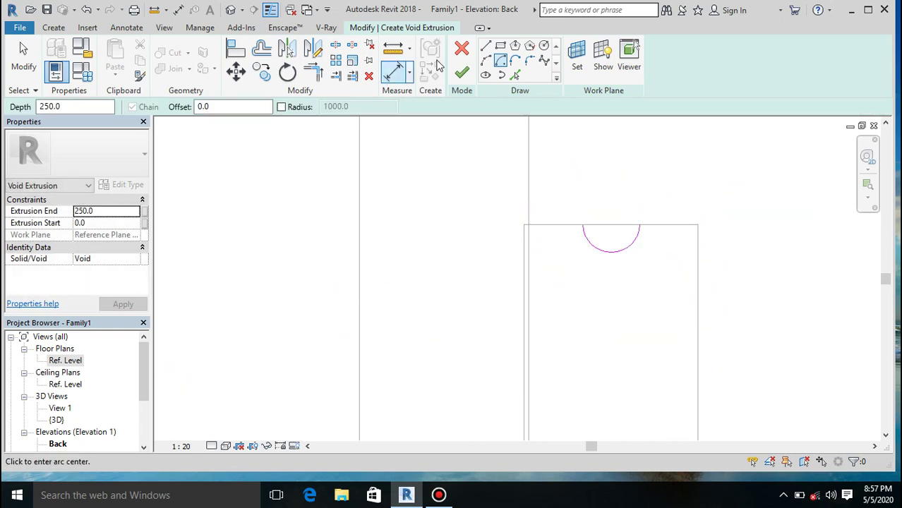
Close the circle with a start-end-radius arc joining the half-circle's two endpoints
left_click(483, 60)
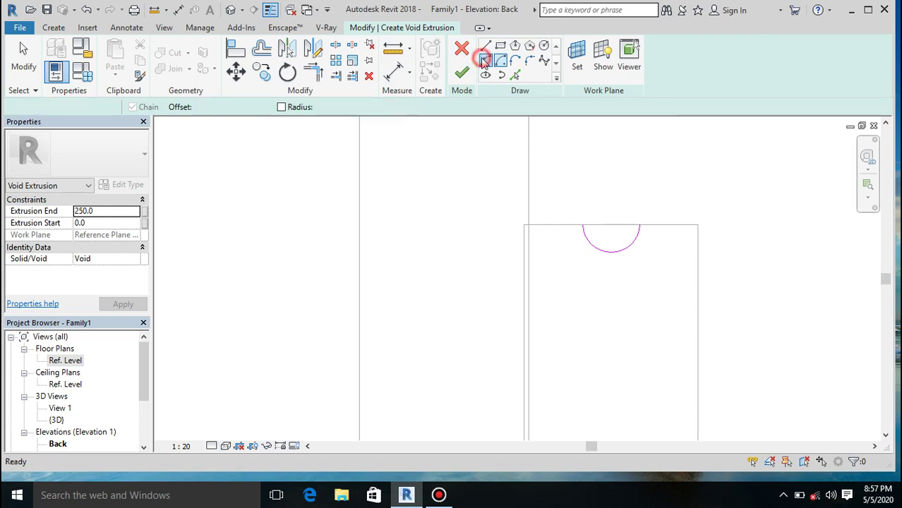
left_click(584, 227)
left_click(639, 226)
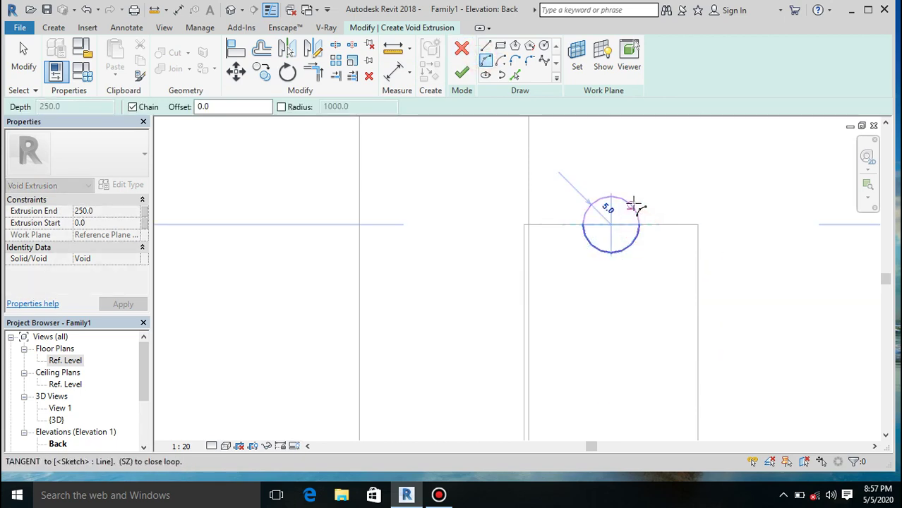
left_click(640, 202)
scroll(678, 192, "down", 2)
scroll(678, 192, "down", 2)
key("Escape")
key("Escape")
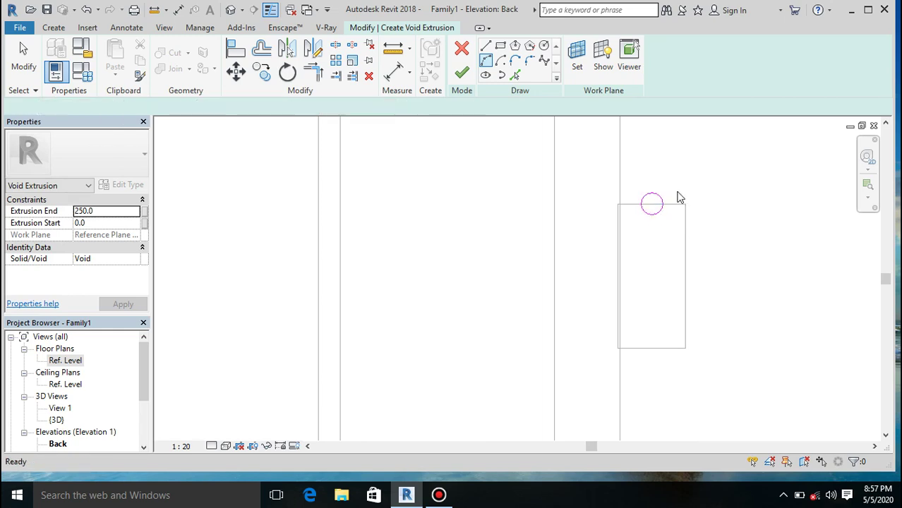
Move the circle down into the plate and finish the void extrusion
left_click_drag(673, 183, 642, 228)
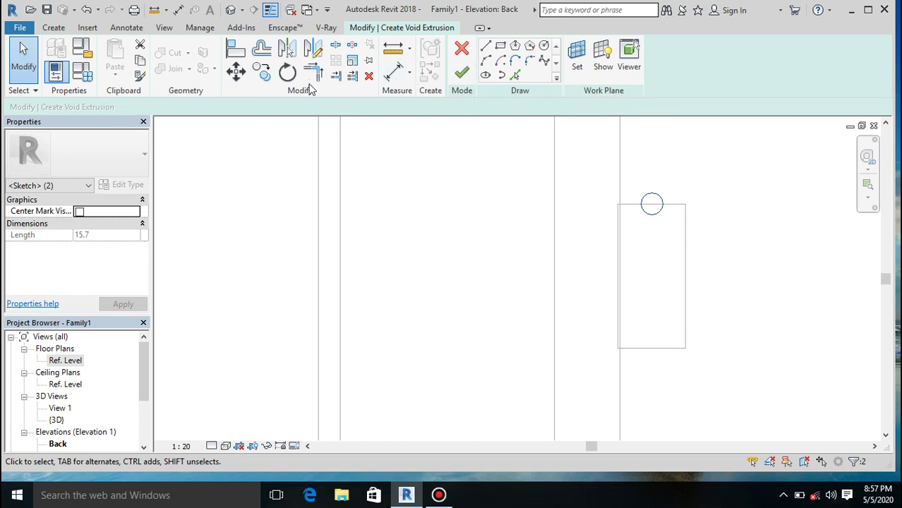
left_click(235, 74)
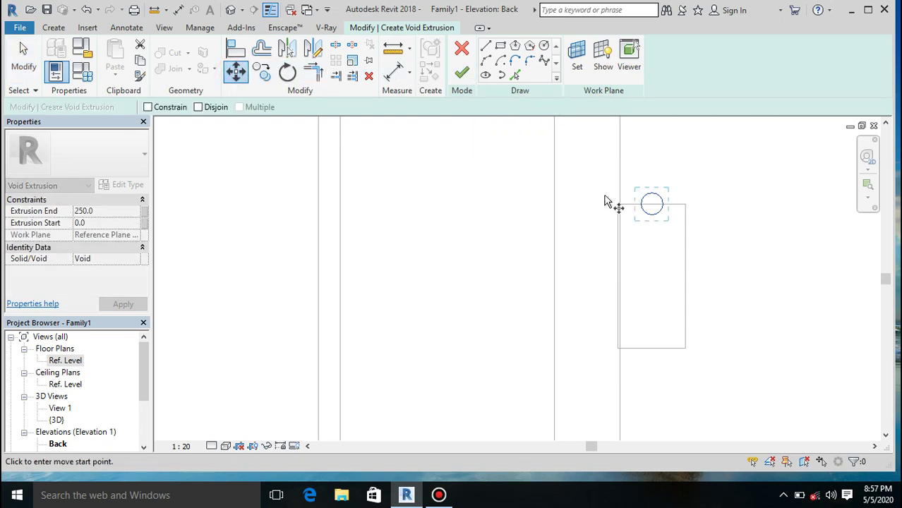
scroll(643, 209, "up", 3)
left_click(668, 206)
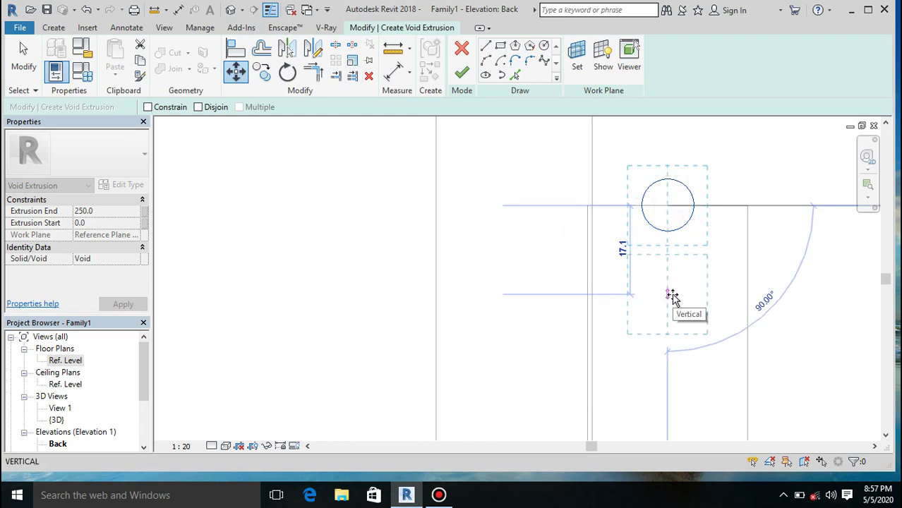
left_click(672, 296)
scroll(645, 201, "down", 4)
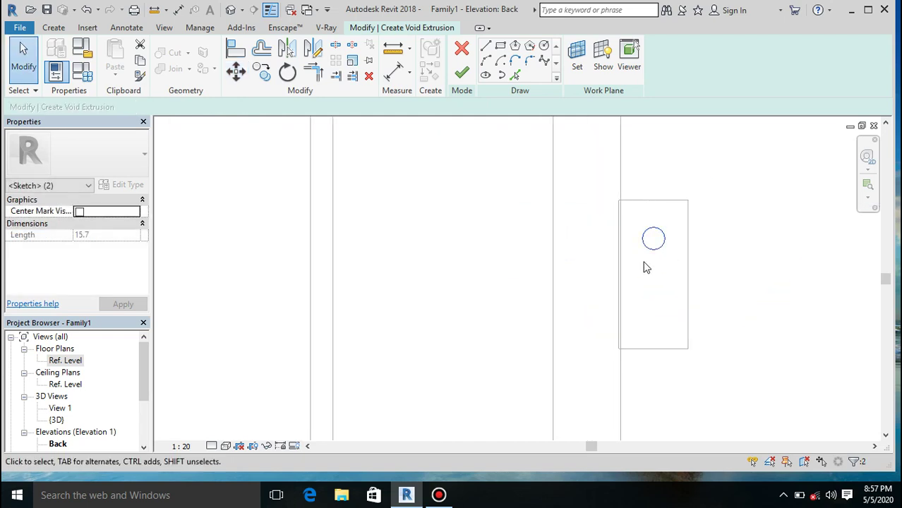
left_click(466, 74)
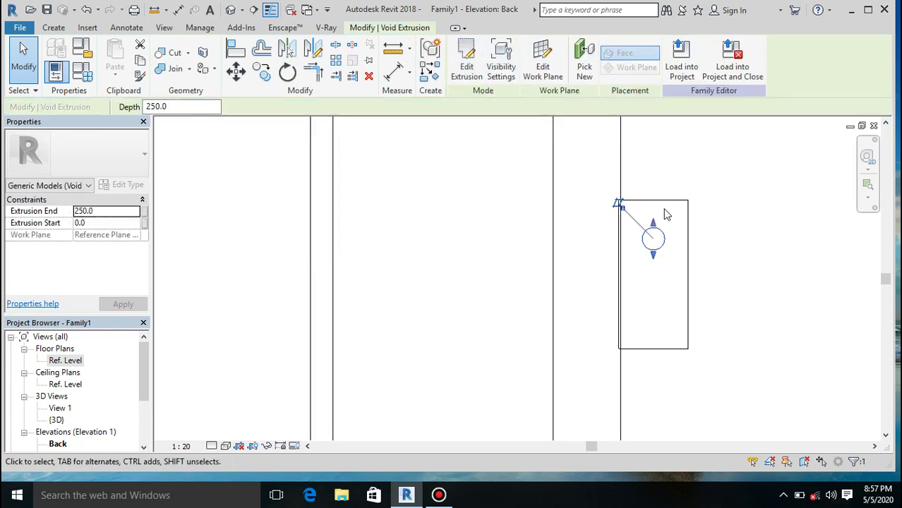
Mirror the void across an axis at the plate's mid-height to add a second hole below
left_click(312, 50)
left_click(689, 275)
left_click(631, 276)
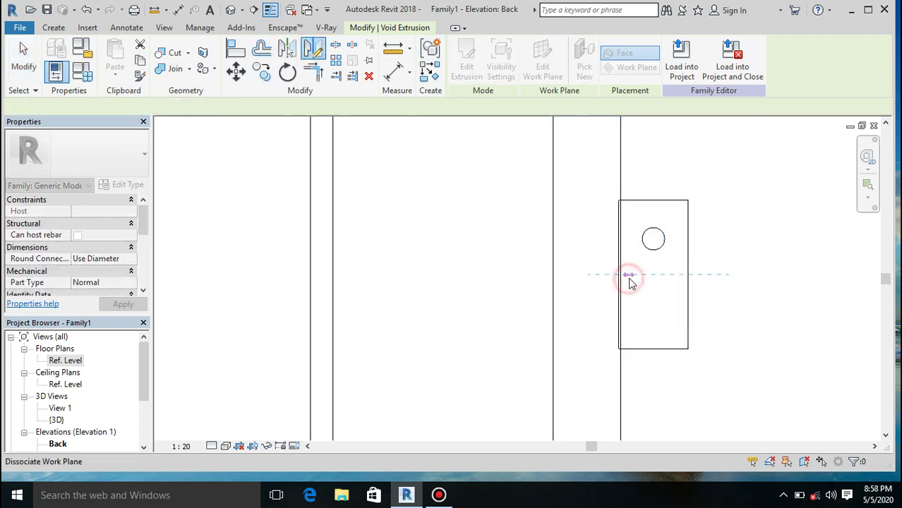
key("Escape")
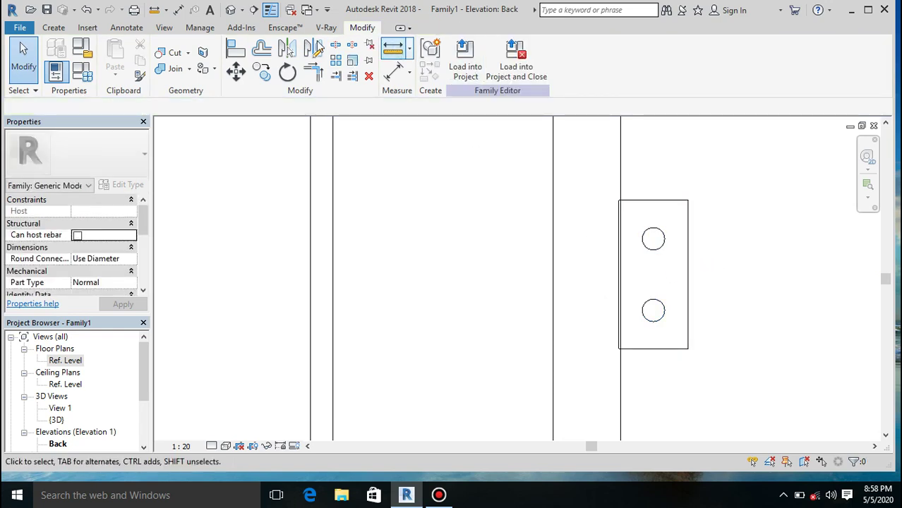
In the default 3D view, cut the bracket plate with the void and switch to Realistic style
left_click(231, 10)
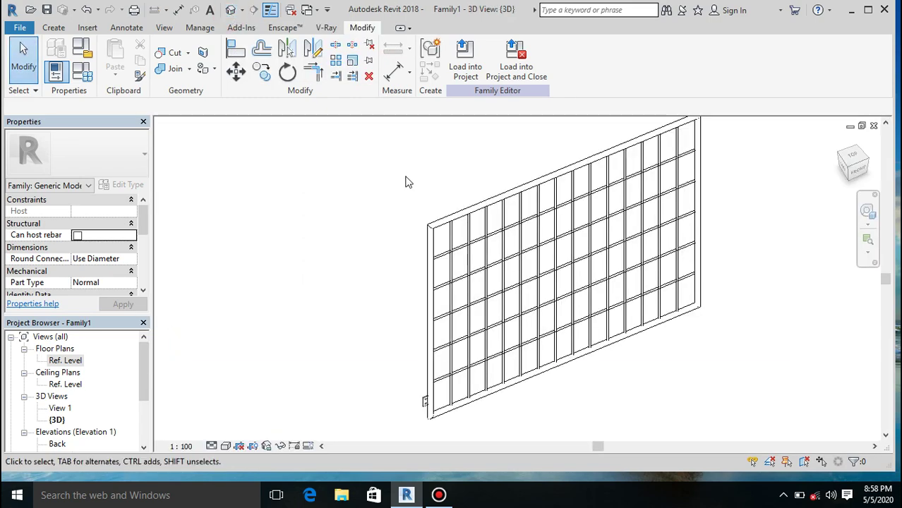
scroll(417, 388, "up", 5)
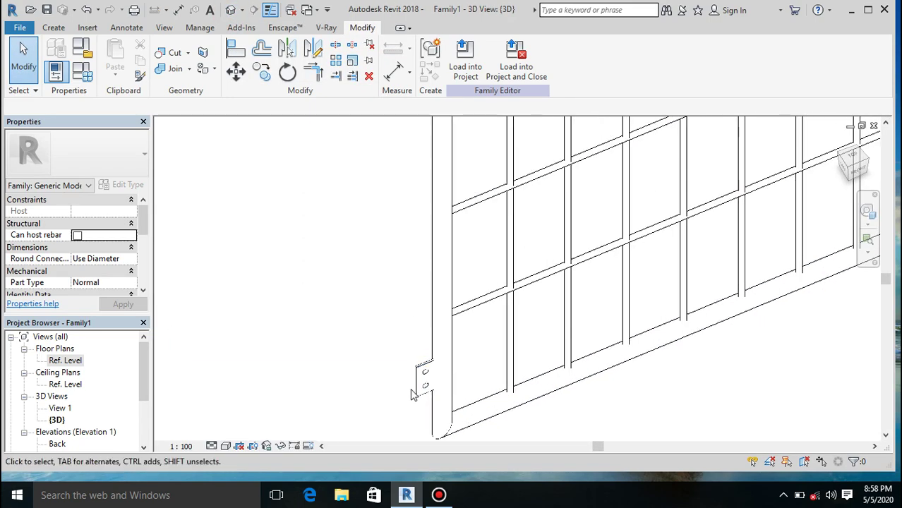
scroll(414, 393, "up", 3)
scroll(470, 363, "up", 4)
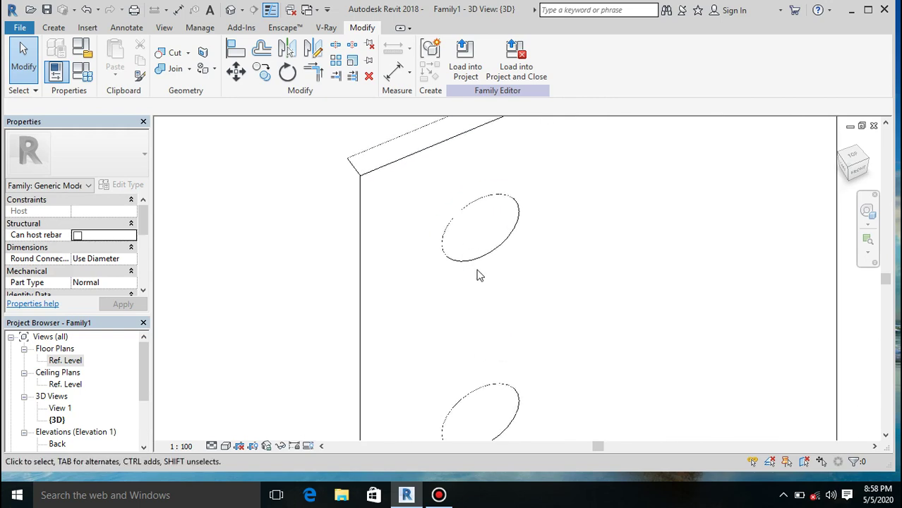
left_click(476, 264)
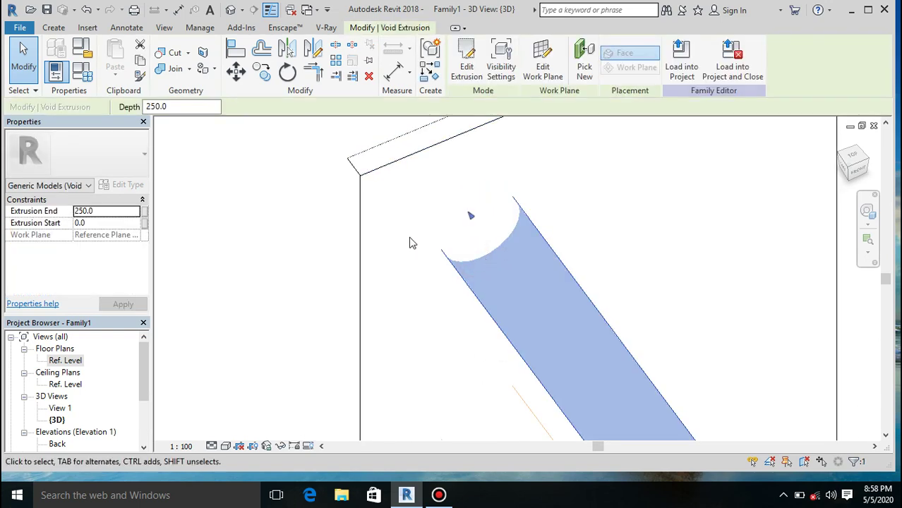
left_click(169, 53)
left_click(395, 164)
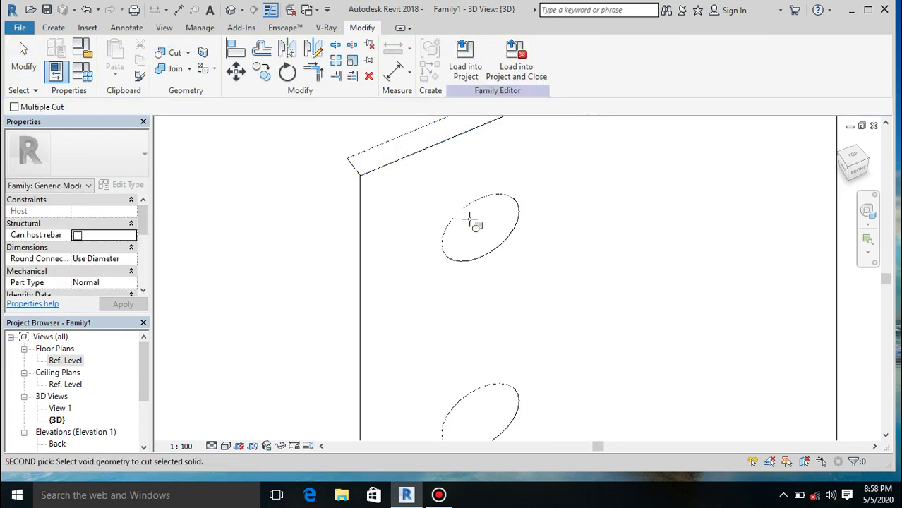
scroll(321, 291, "down", 3)
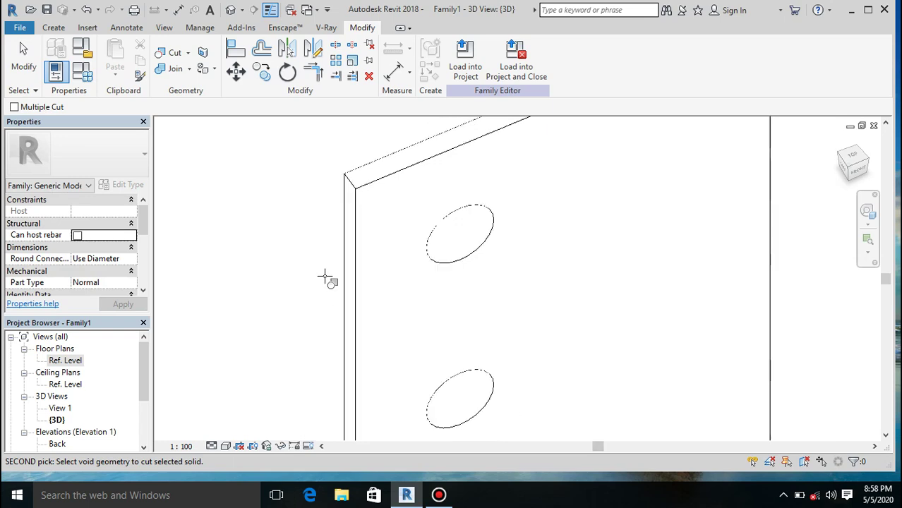
left_click(225, 447)
left_click(260, 416)
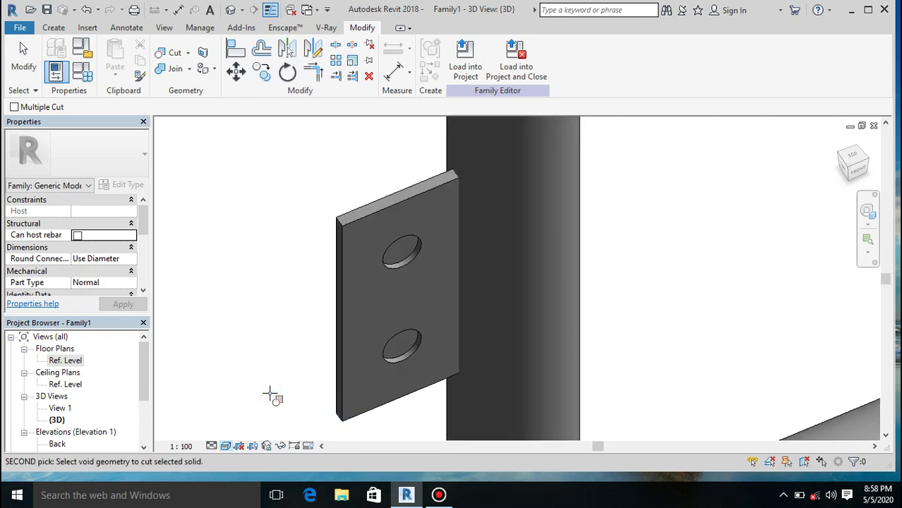
scroll(393, 263, "up", 3)
left_click(416, 286)
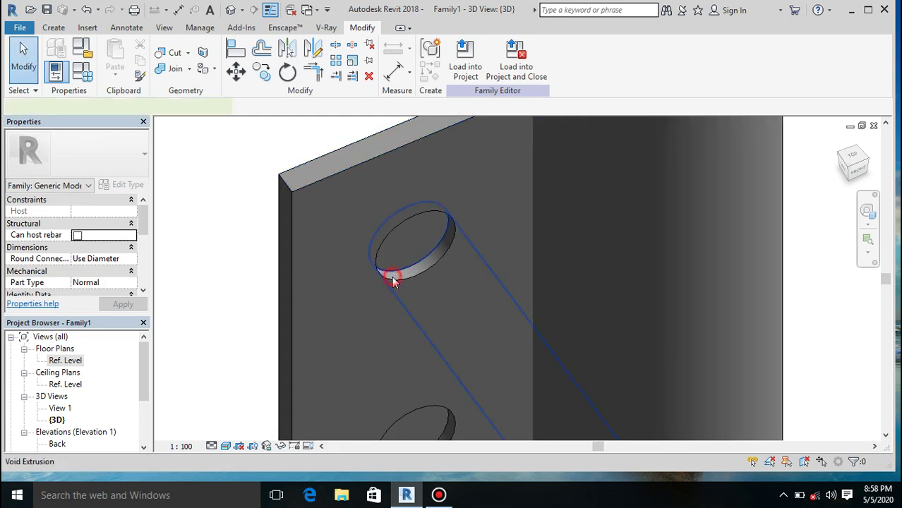
Lengthen the upper and lower hole voids so both pass fully through the plate
left_click(393, 278)
left_click_drag(402, 233, 337, 207)
left_click(238, 252)
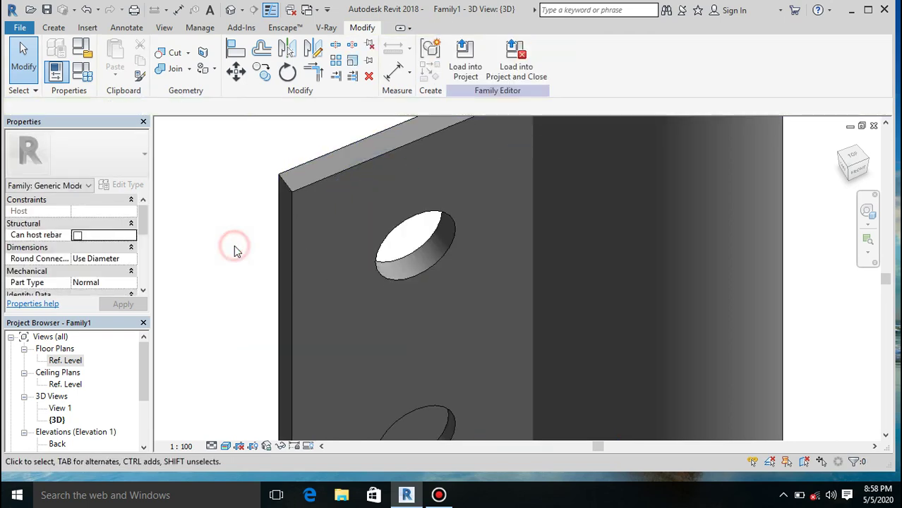
scroll(347, 188, "down", 4)
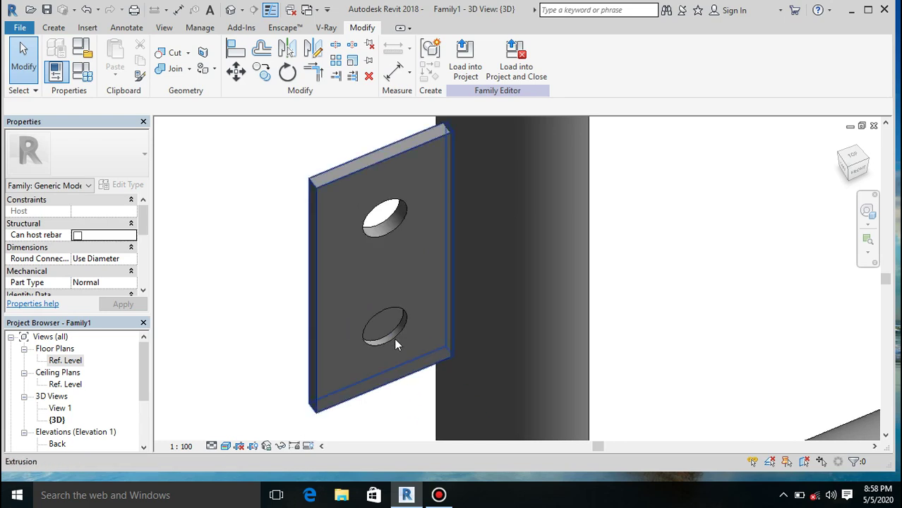
left_click(379, 343)
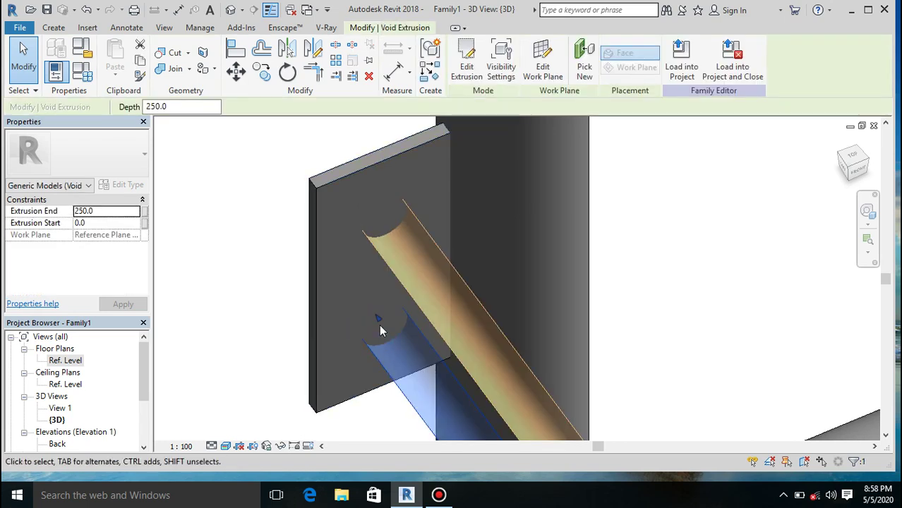
left_click_drag(380, 325, 306, 303)
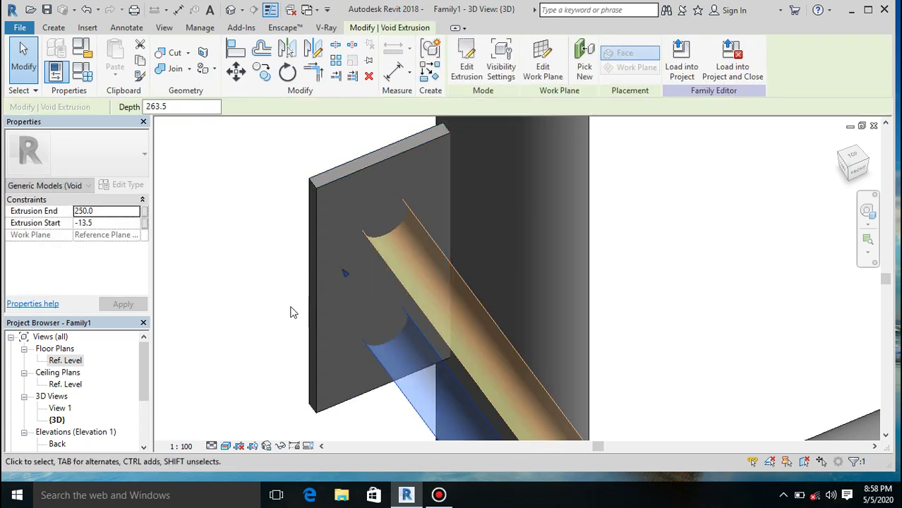
left_click(265, 316)
scroll(354, 255, "down", 4)
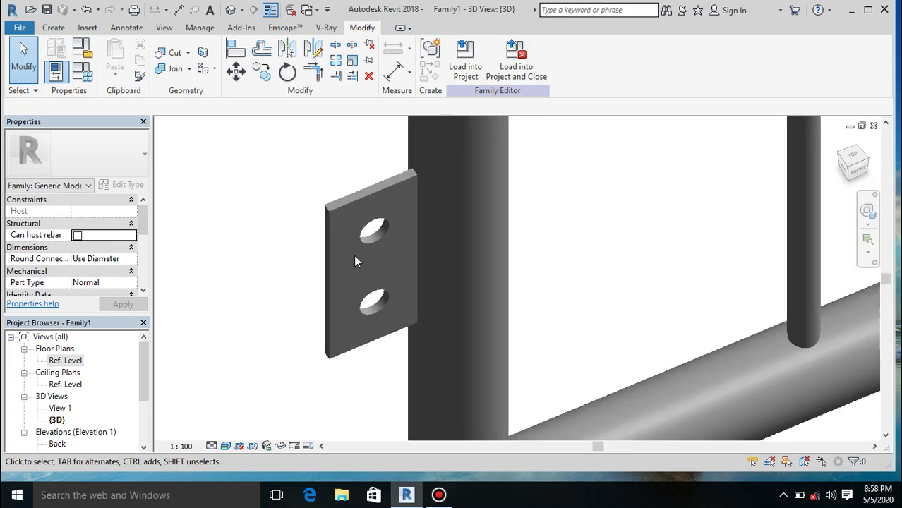
scroll(475, 328, "down", 4)
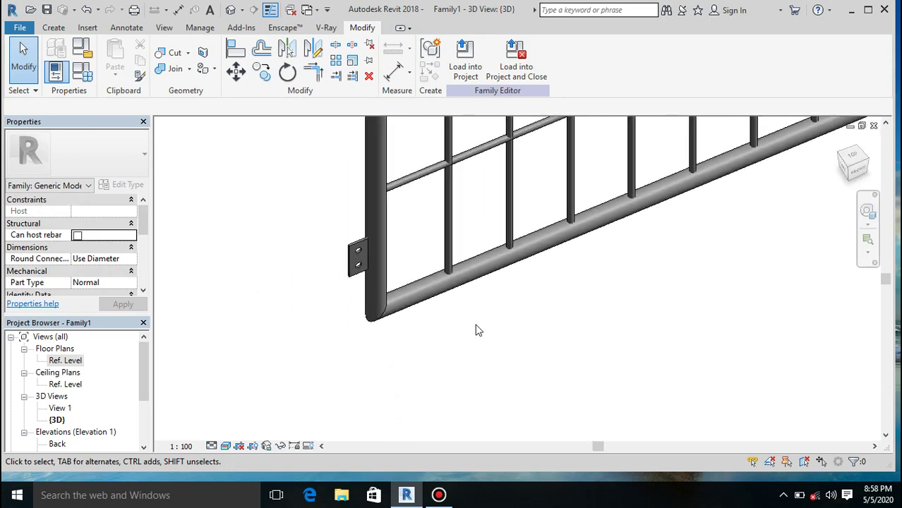
scroll(475, 329, "down", 4)
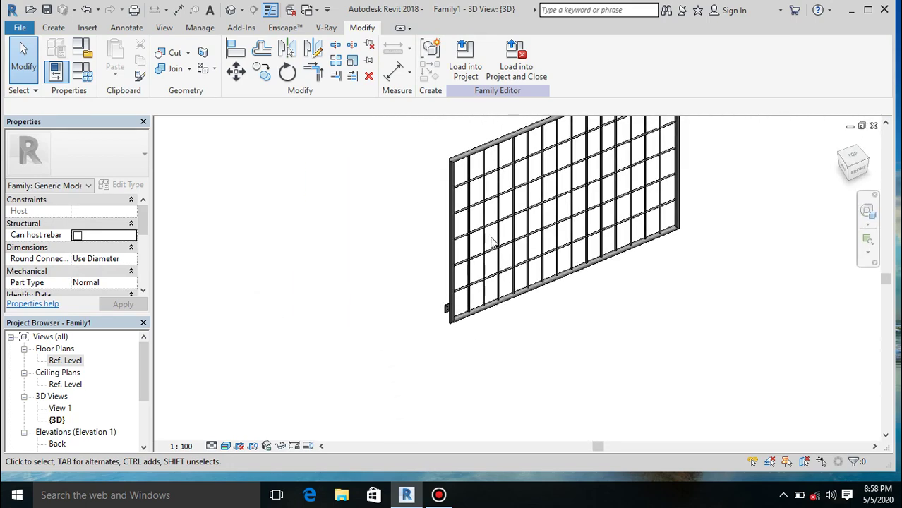
scroll(492, 242, "up", 5)
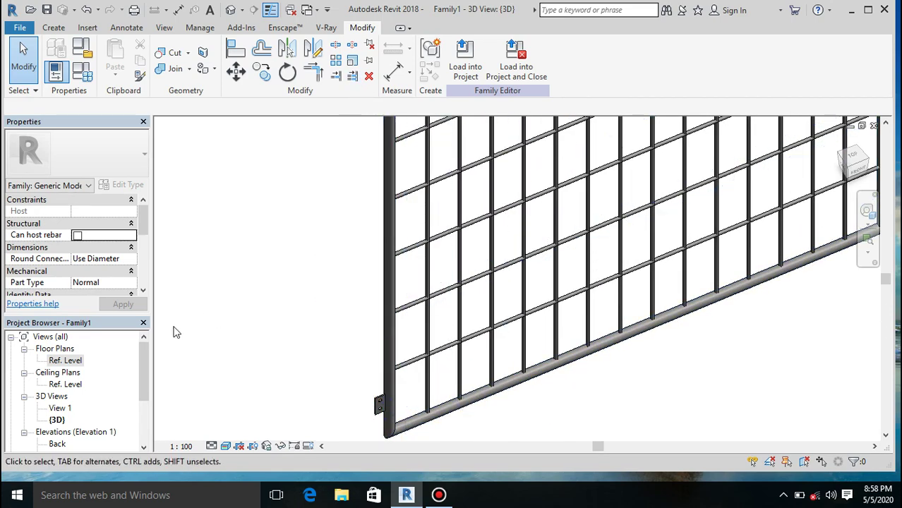
left_click_drag(147, 382, 144, 400)
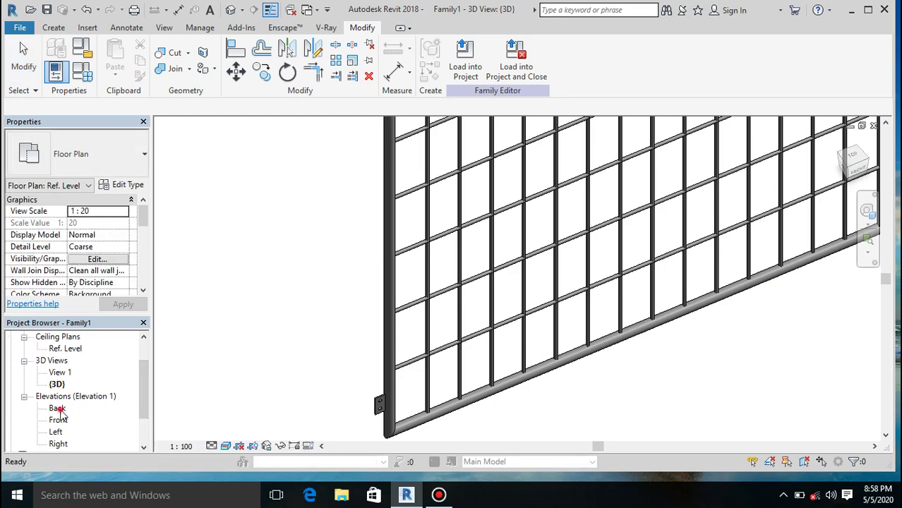
Open the Back elevation and select the bracket plate with both hole voids
double_click(58, 409)
scroll(417, 339, "down", 1)
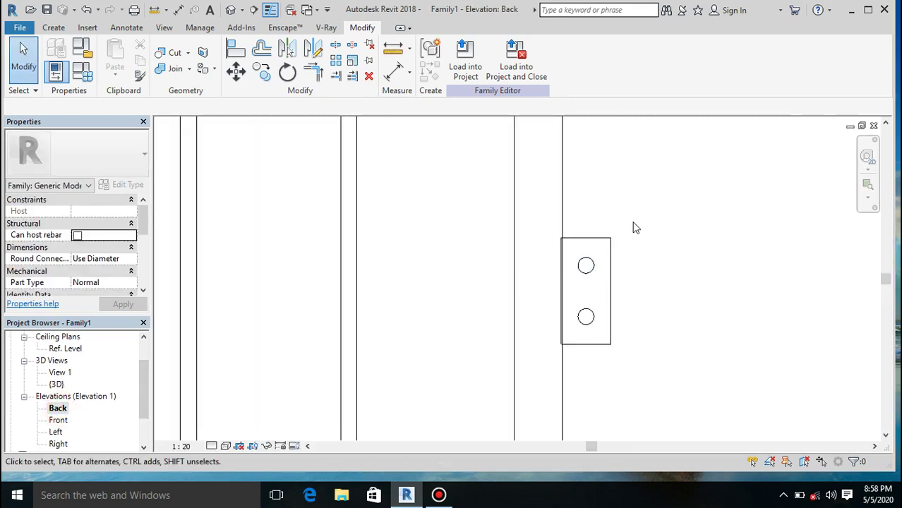
left_click_drag(608, 283, 578, 355)
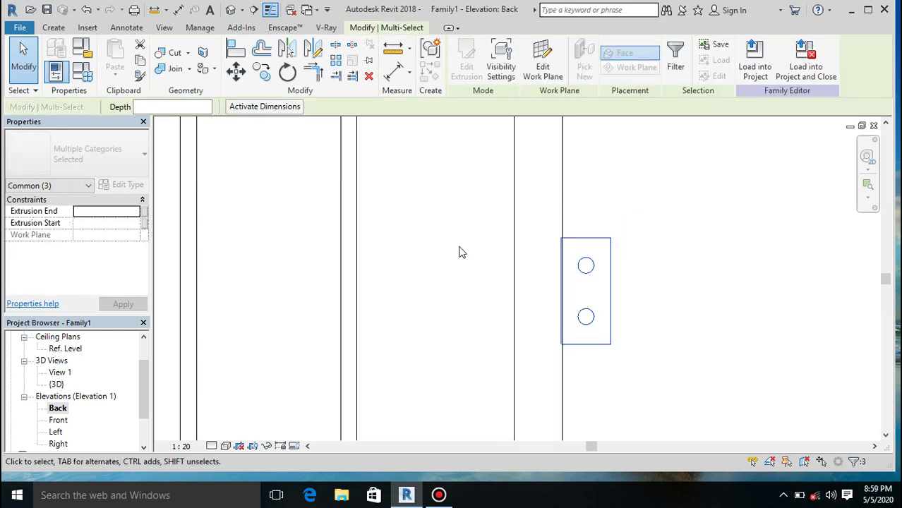
scroll(458, 244, "down", 2)
scroll(457, 244, "down", 3)
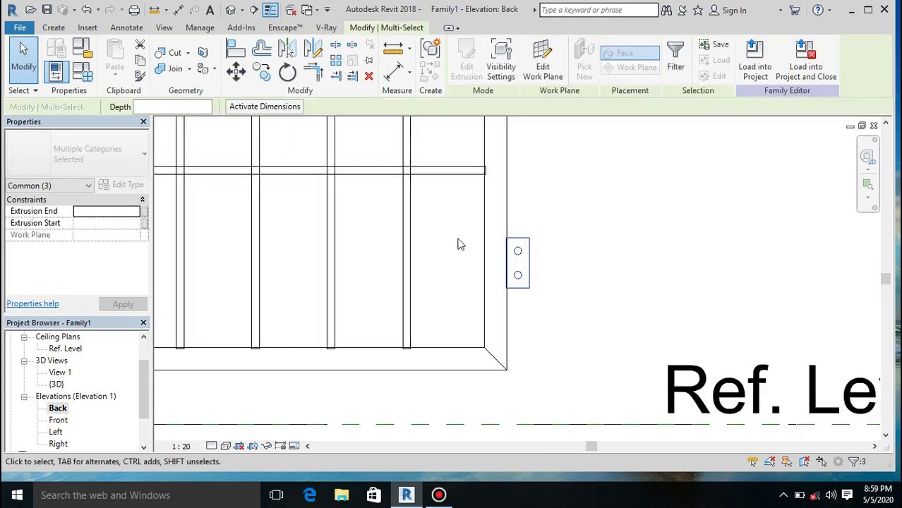
Array the clamp group with Number 2, Move To 2nd, Constrain off, from the panel corner
left_click(335, 61)
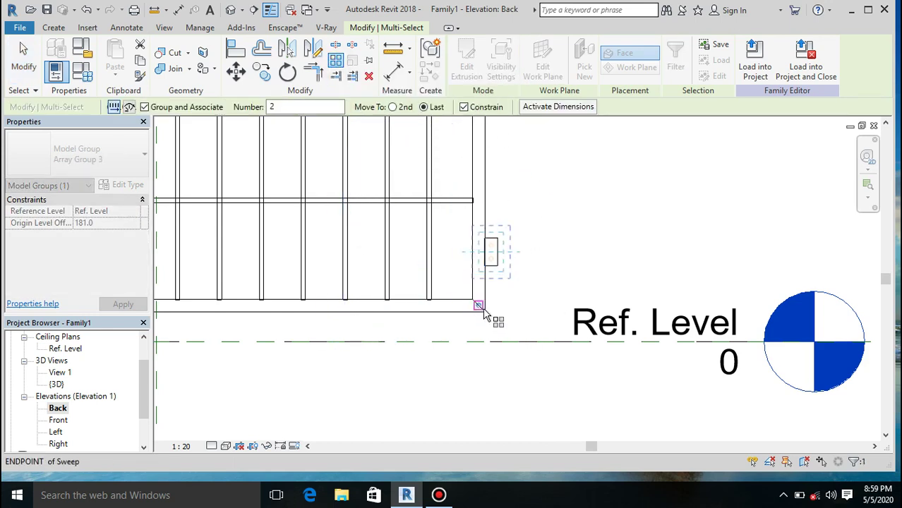
scroll(489, 317, "up", 2)
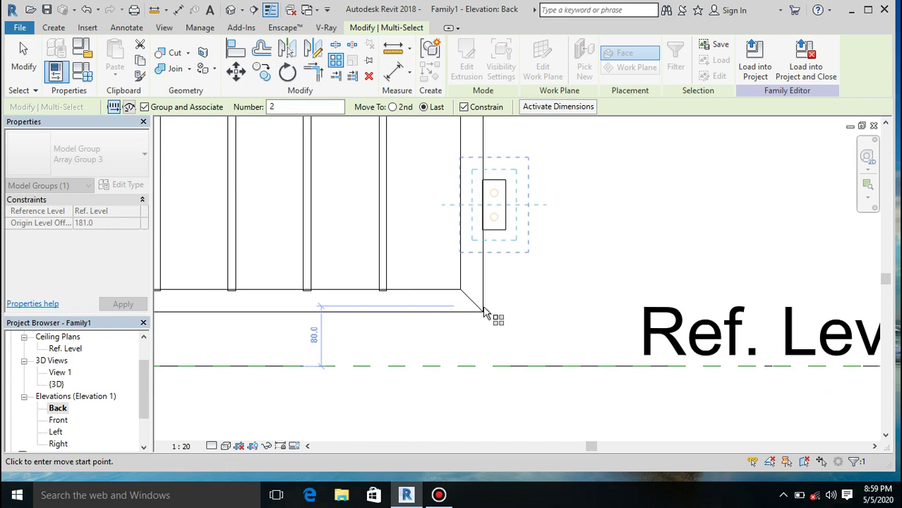
scroll(484, 313, "up", 3)
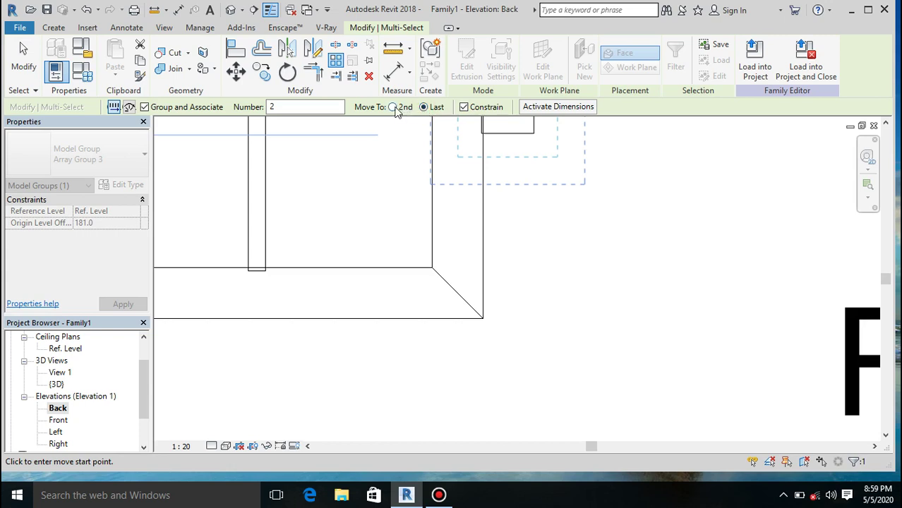
scroll(538, 263, "down", 1)
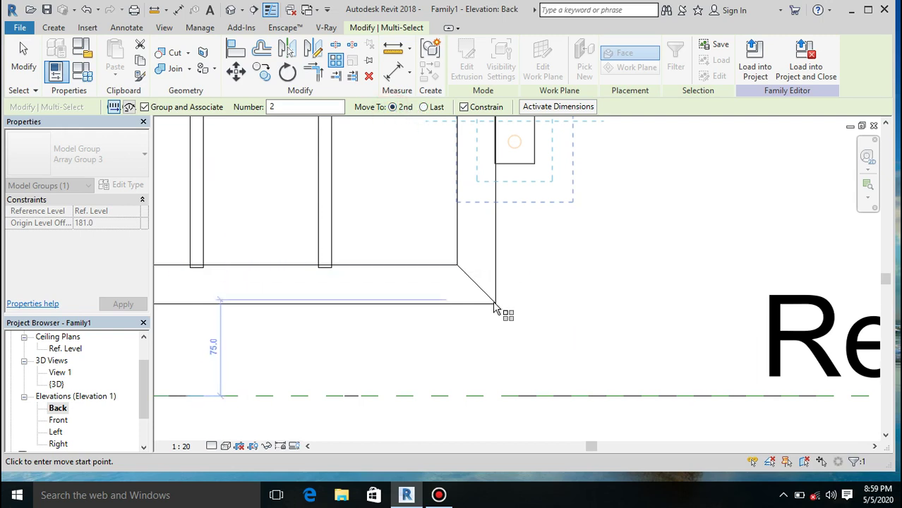
scroll(516, 349, "down", 4)
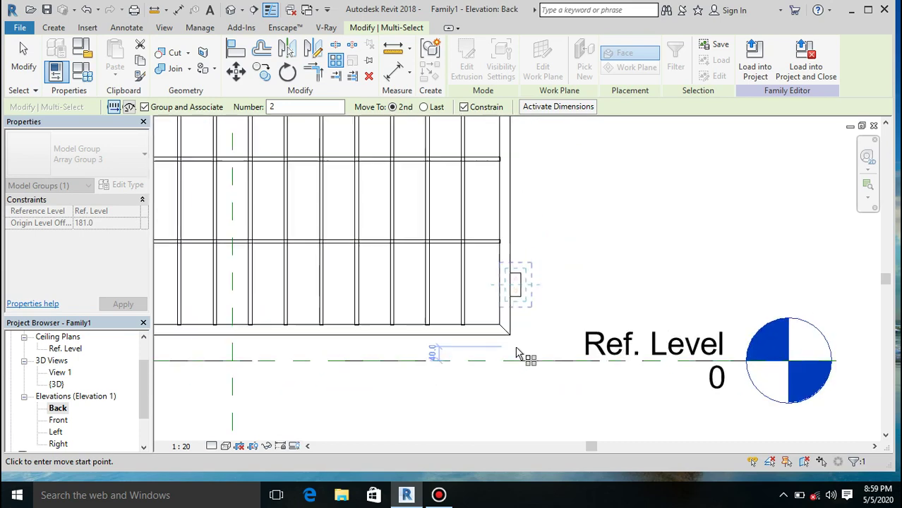
scroll(516, 353, "down", 4)
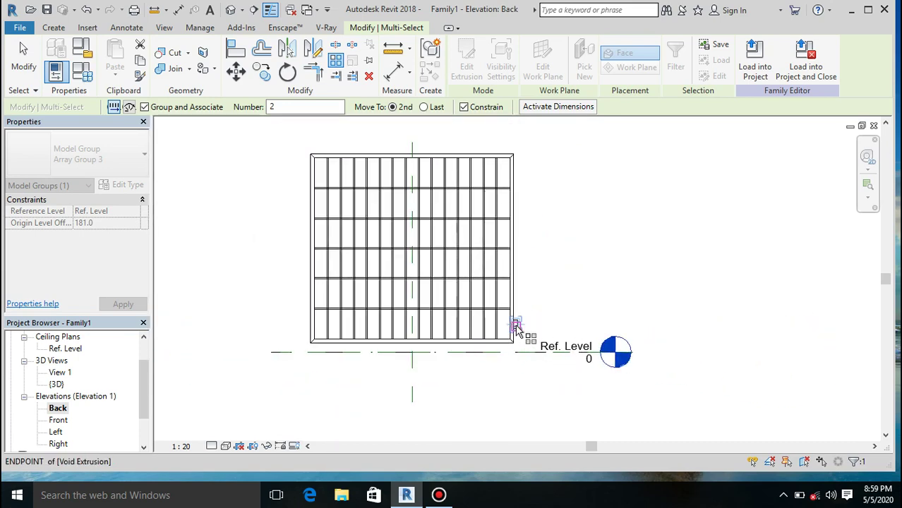
scroll(516, 323, "up", 5)
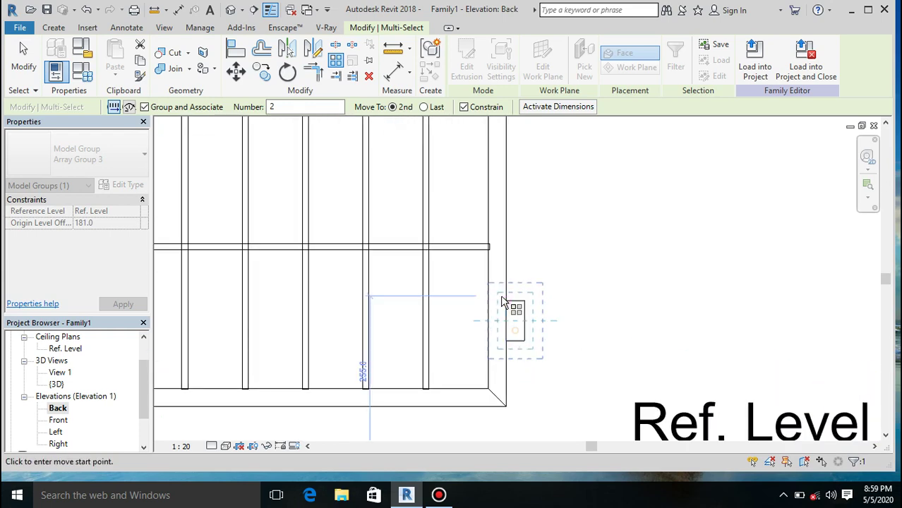
left_click(506, 304)
scroll(508, 305, "down", 3)
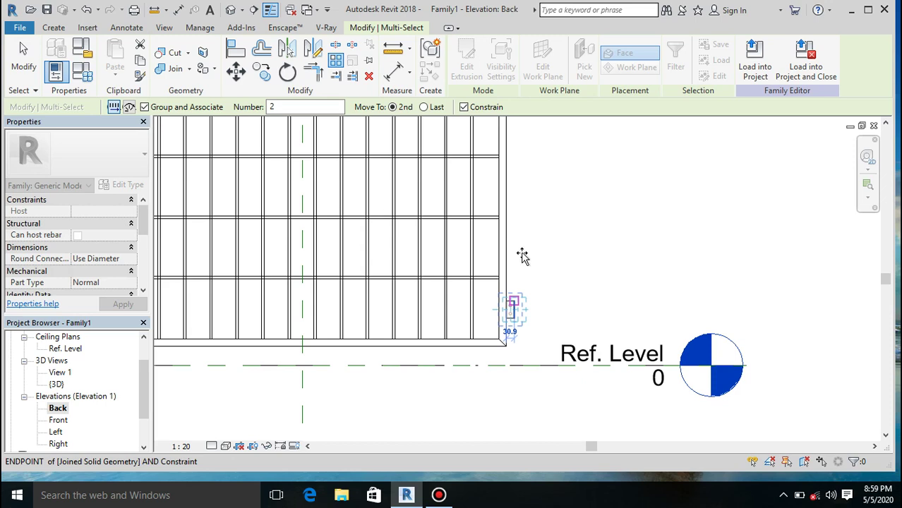
left_click(464, 107)
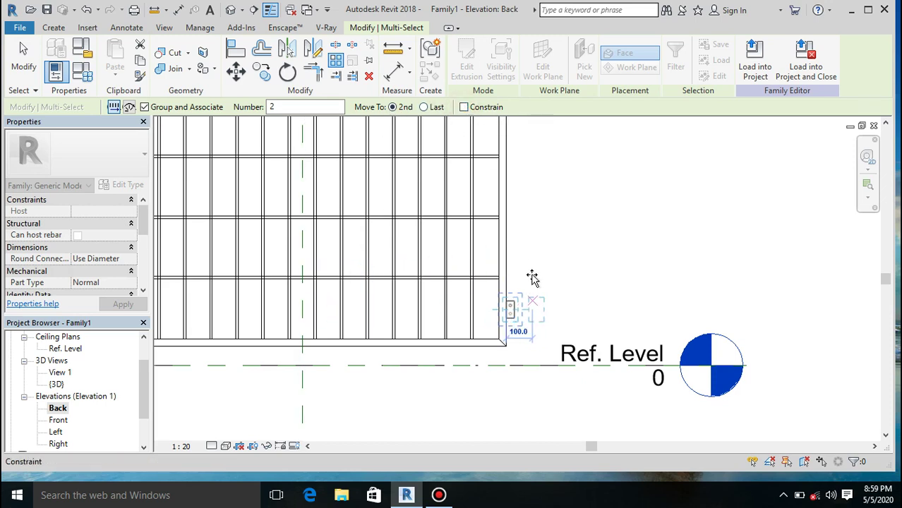
left_click(539, 237)
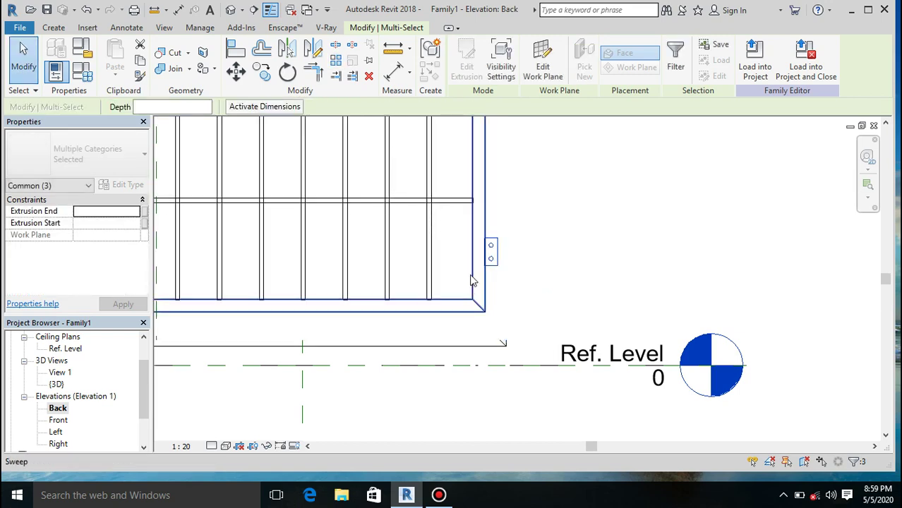
Copy the strap clamp, unconstrained, to a position straight above the original
scroll(499, 256, "up", 2)
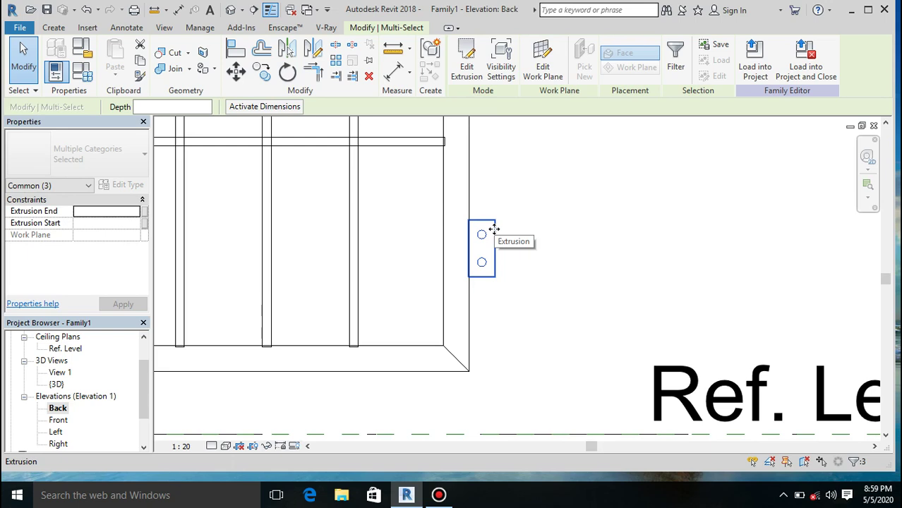
left_click(262, 71)
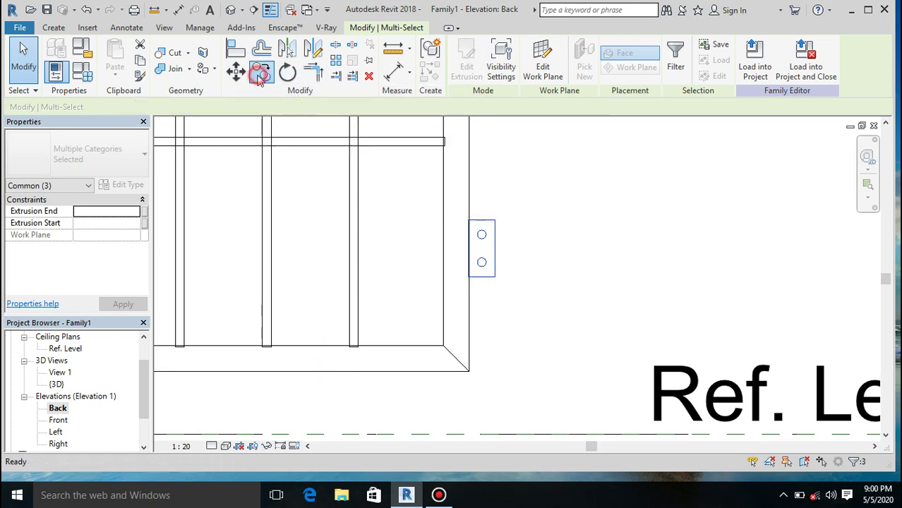
left_click(469, 247)
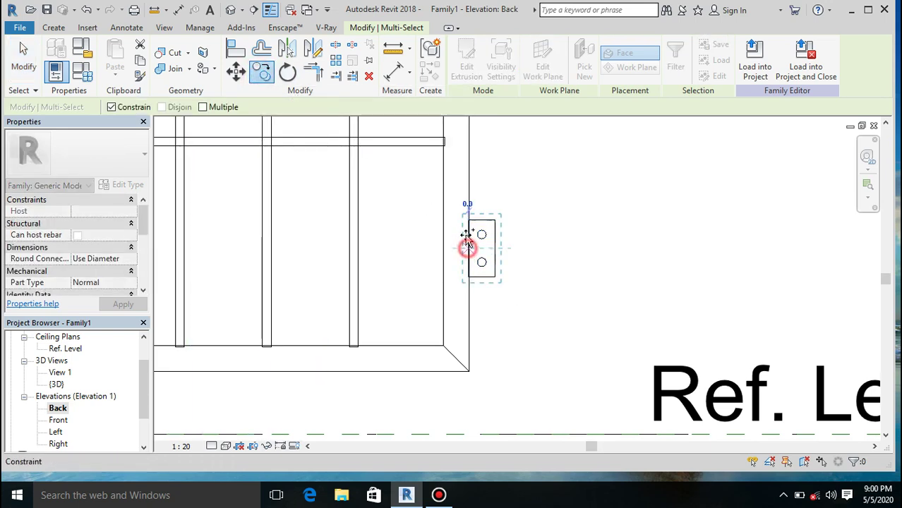
left_click(111, 107)
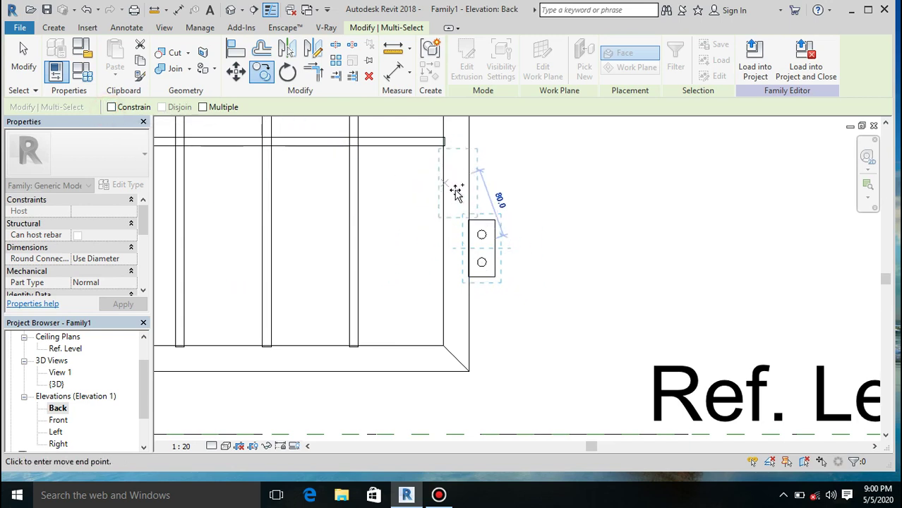
scroll(468, 312, "down", 3)
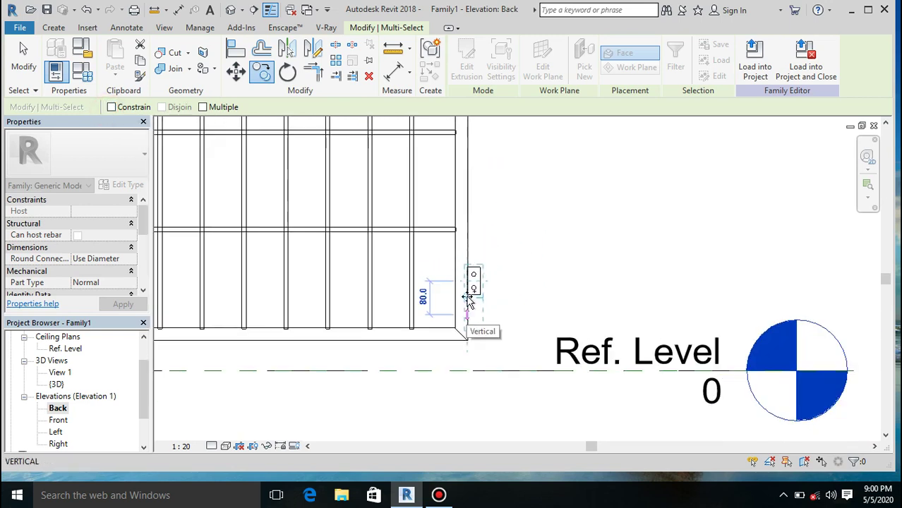
scroll(477, 212, "down", 3)
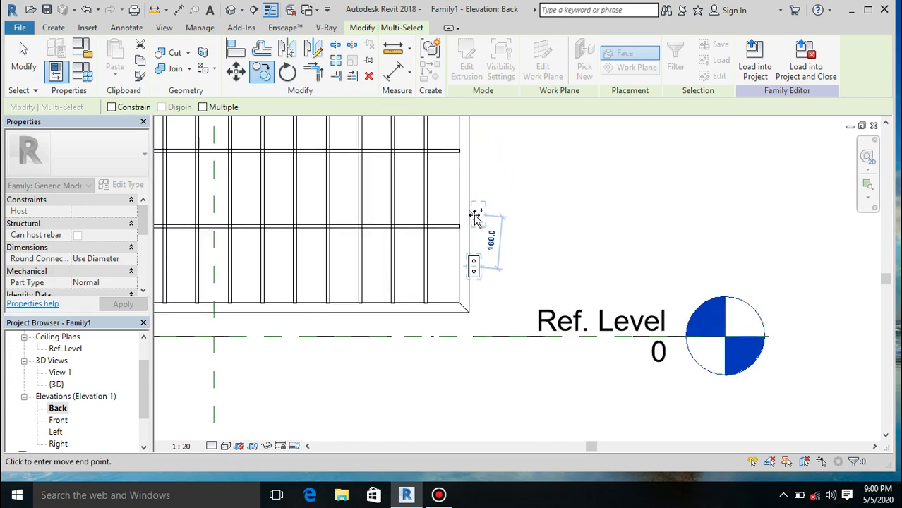
scroll(478, 159, "down", 2)
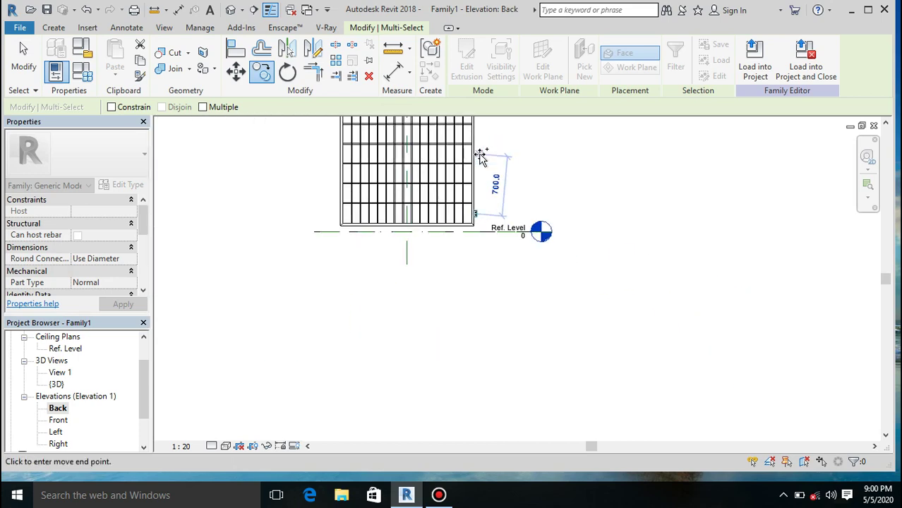
scroll(464, 248, "down", 2)
scroll(482, 192, "up", 2)
scroll(481, 192, "up", 5)
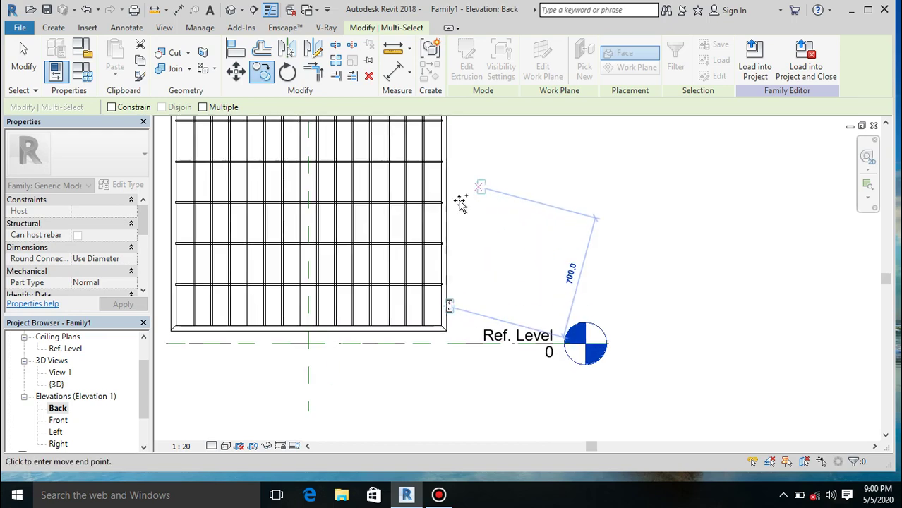
left_click(445, 240)
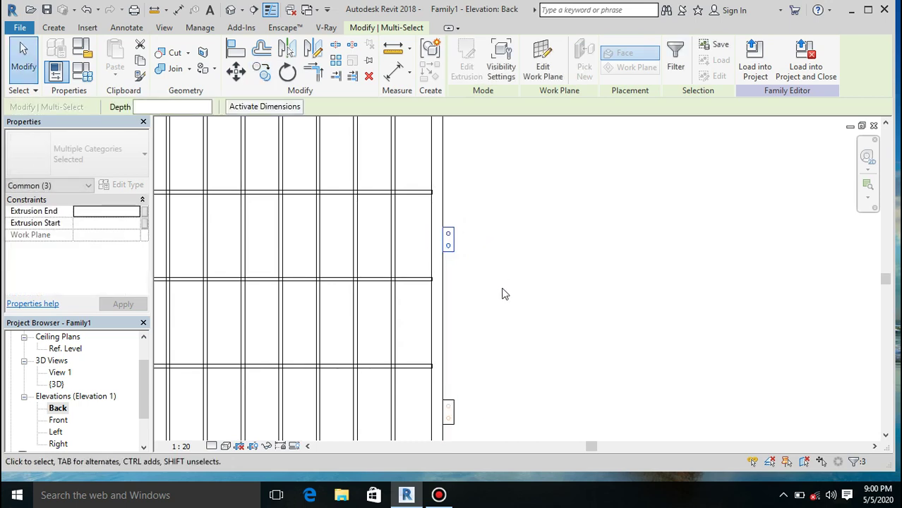
scroll(497, 292, "down", 2)
Copy the clamp 480 higher with Multiple checked, then box-select all three clamps
left_click(260, 71)
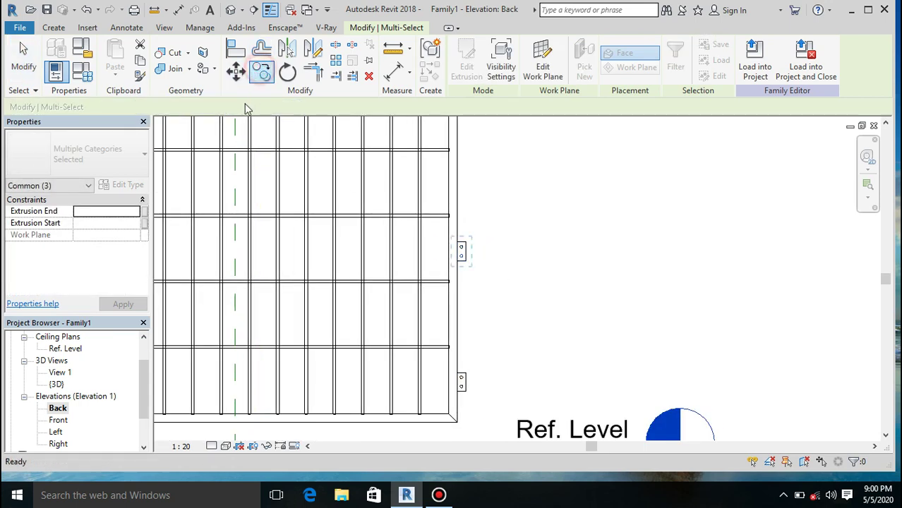
left_click(203, 107)
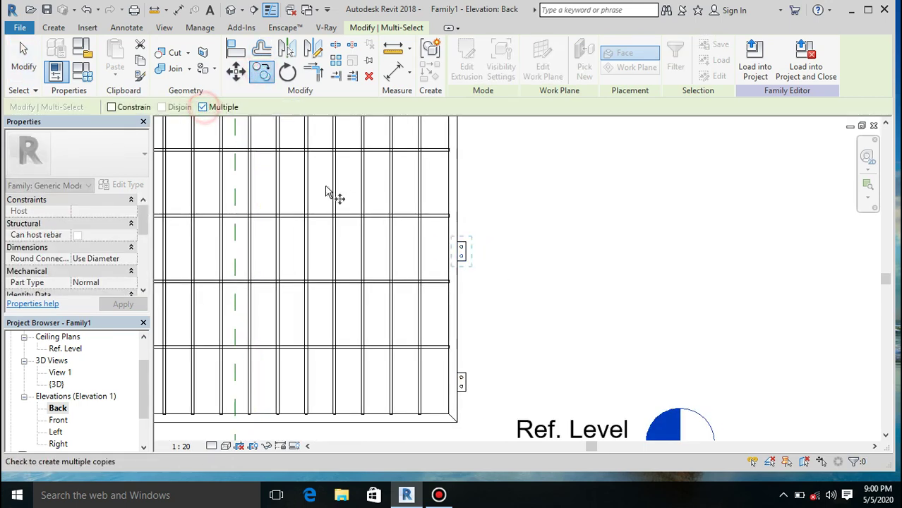
scroll(452, 252, "up", 3)
left_click(457, 251)
scroll(479, 325, "down", 5)
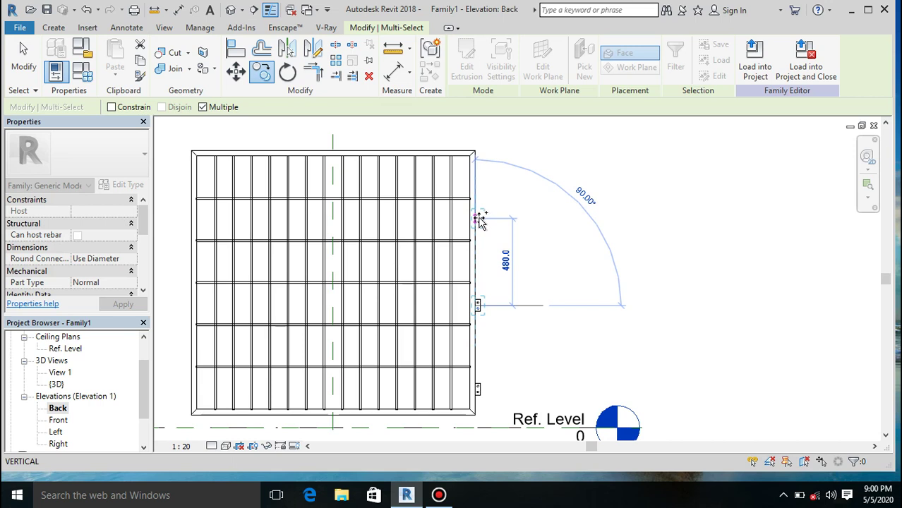
left_click(478, 219)
key("Escape")
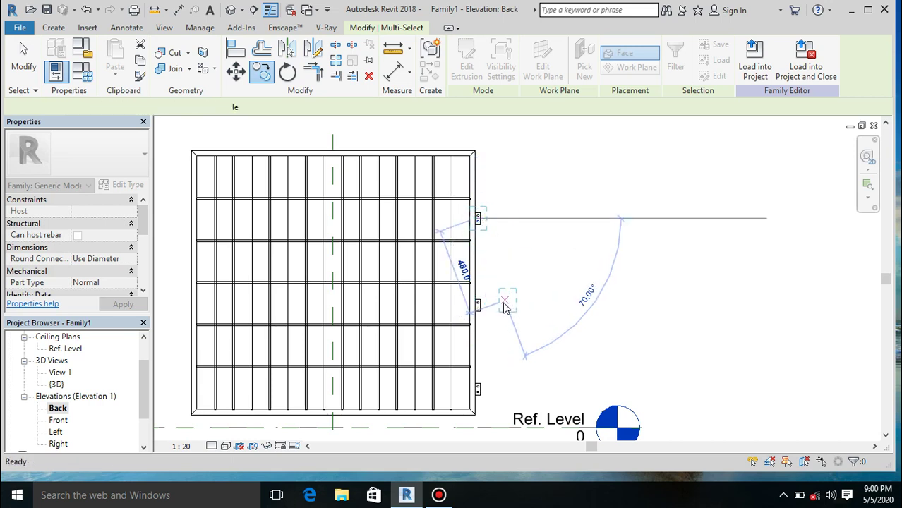
left_click_drag(496, 203, 477, 392)
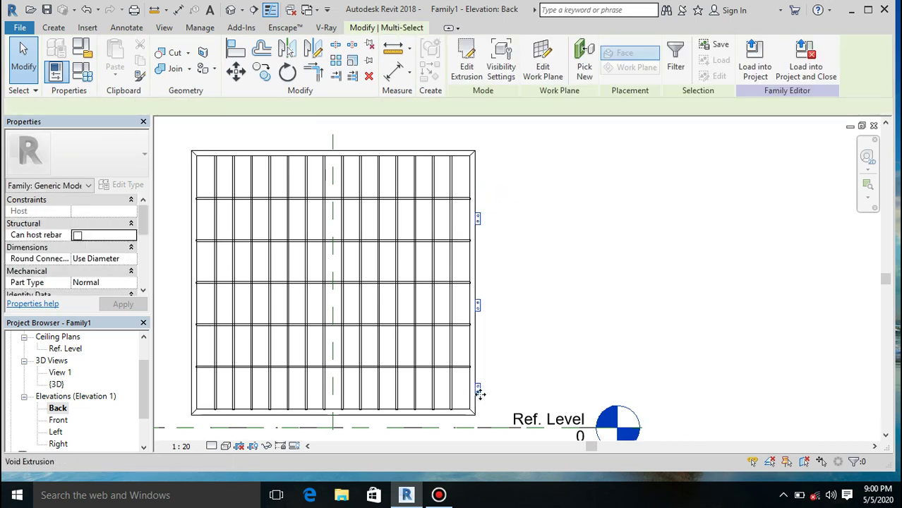
Move the three selected clamps, unconstrained, further up the panel's right edge
left_click(237, 77)
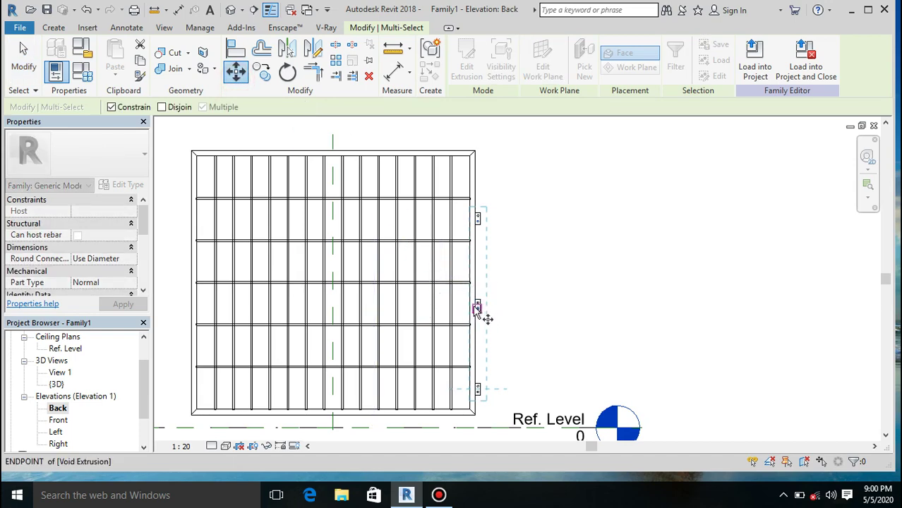
scroll(479, 315, "up", 4)
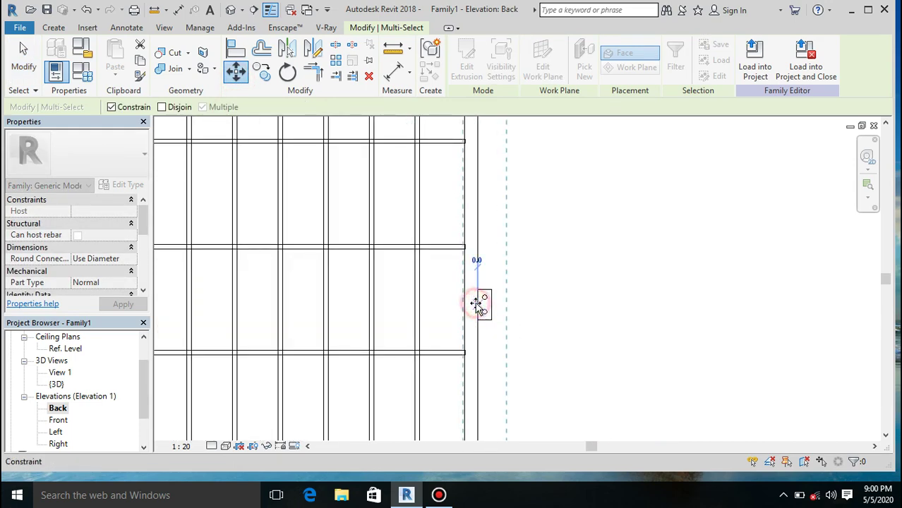
scroll(475, 300, "down", 2)
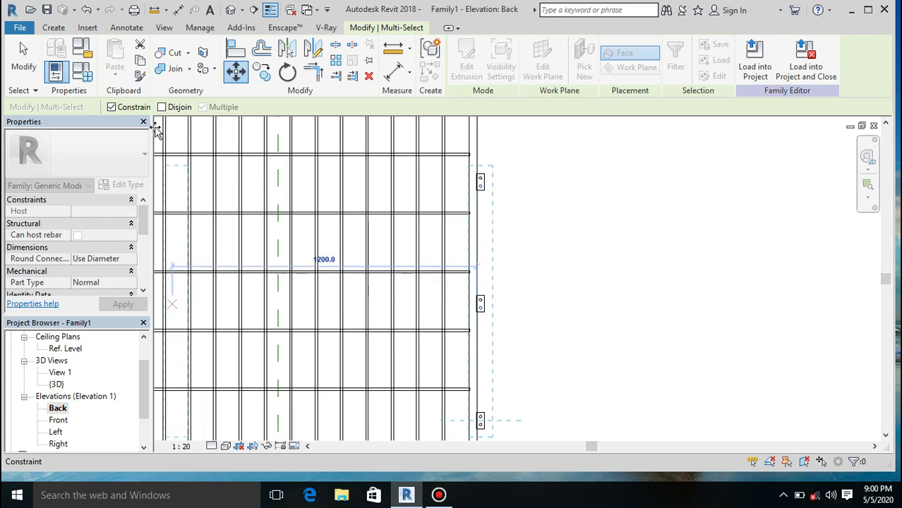
left_click(111, 107)
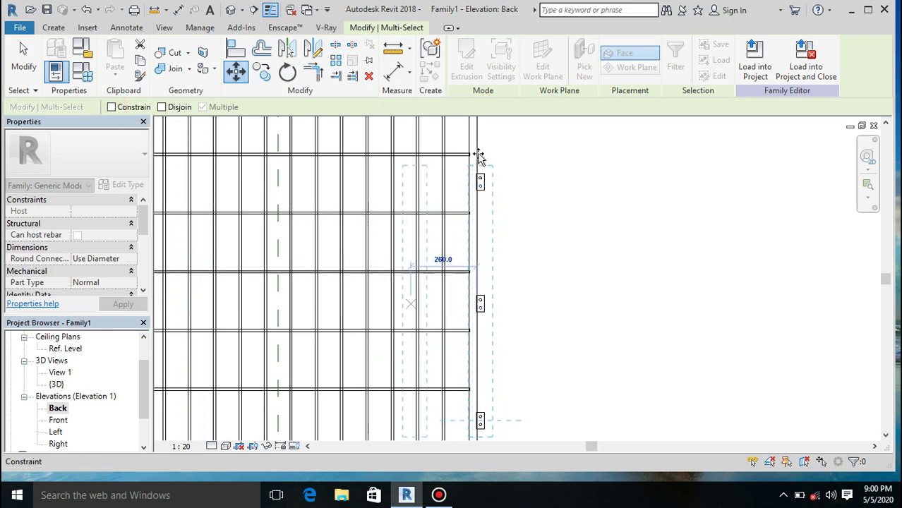
left_click(519, 199)
key("Escape")
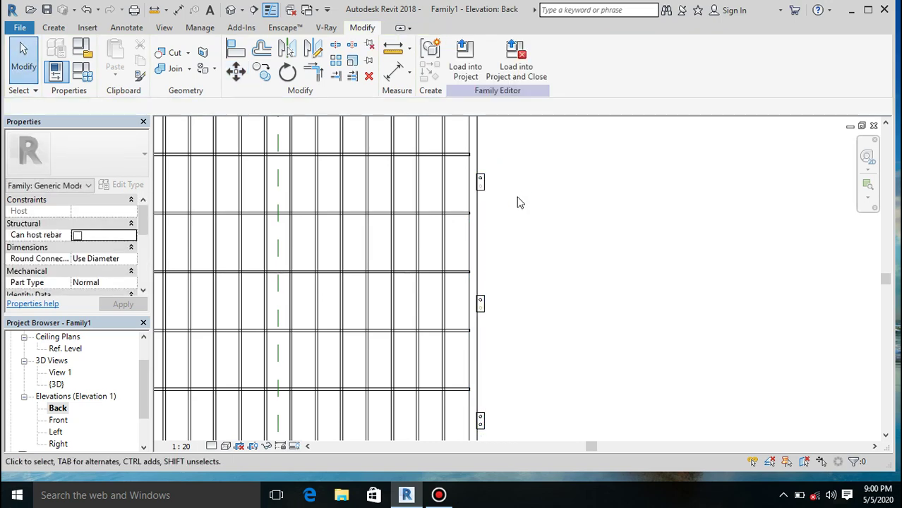
Box-select the lower-right clamp and copy it from its midpoint base point up the edge
scroll(519, 202, "down", 4)
scroll(496, 299, "up", 4)
left_click_drag(478, 363, 450, 432)
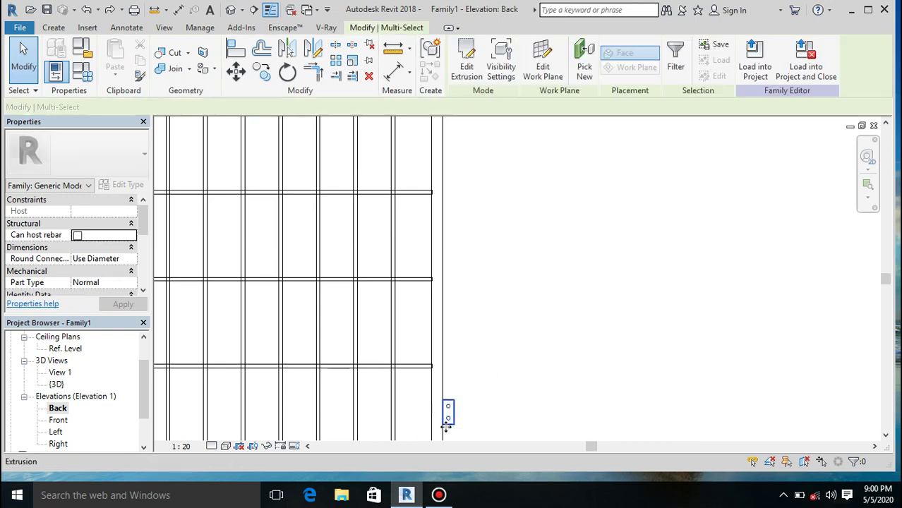
left_click(262, 71)
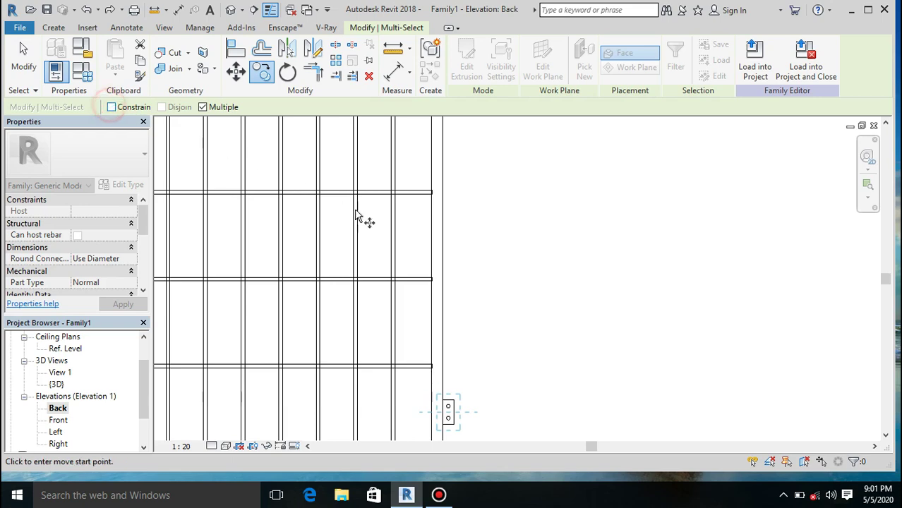
scroll(362, 218, "down", 3)
scroll(427, 341, "up", 4)
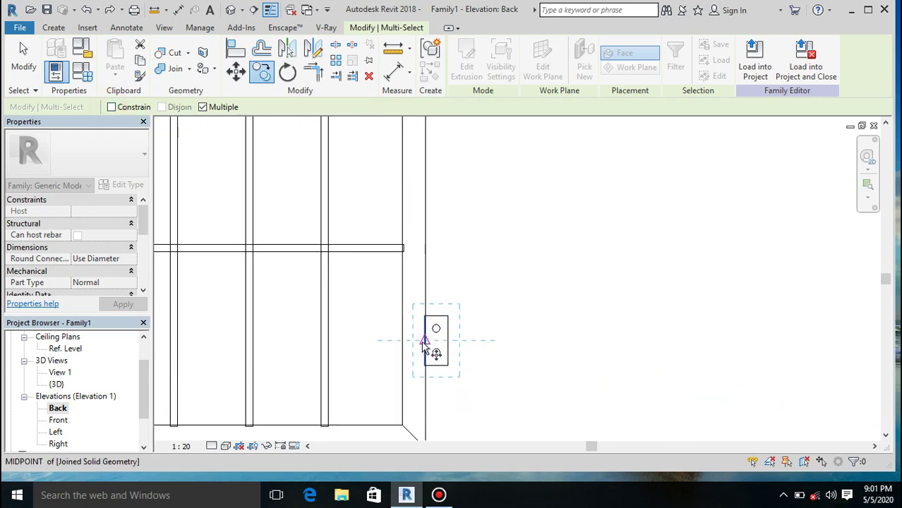
left_click(423, 342)
scroll(422, 341, "down", 4)
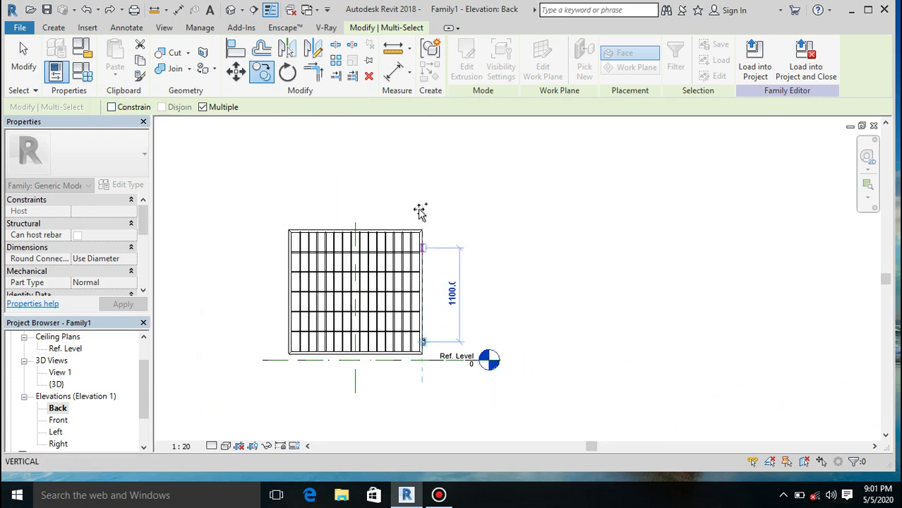
scroll(429, 244, "up", 4)
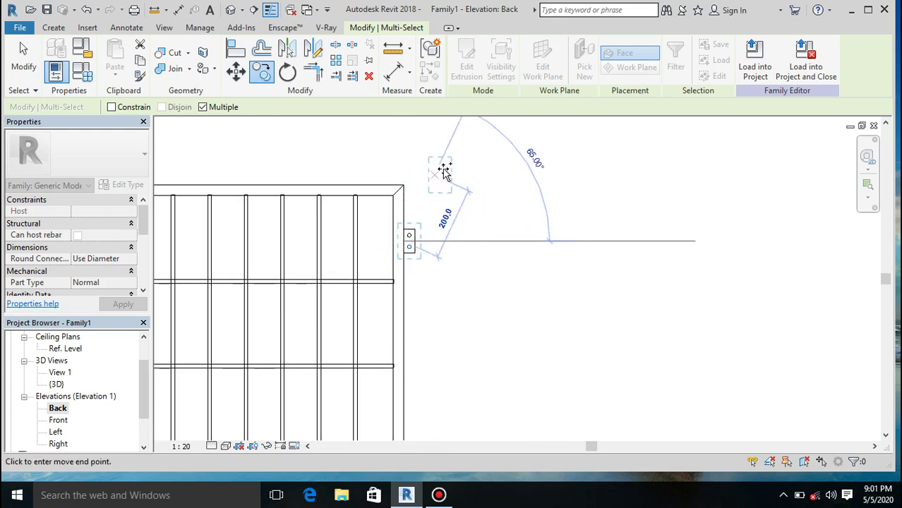
scroll(443, 172, "down", 2)
scroll(443, 172, "down", 1)
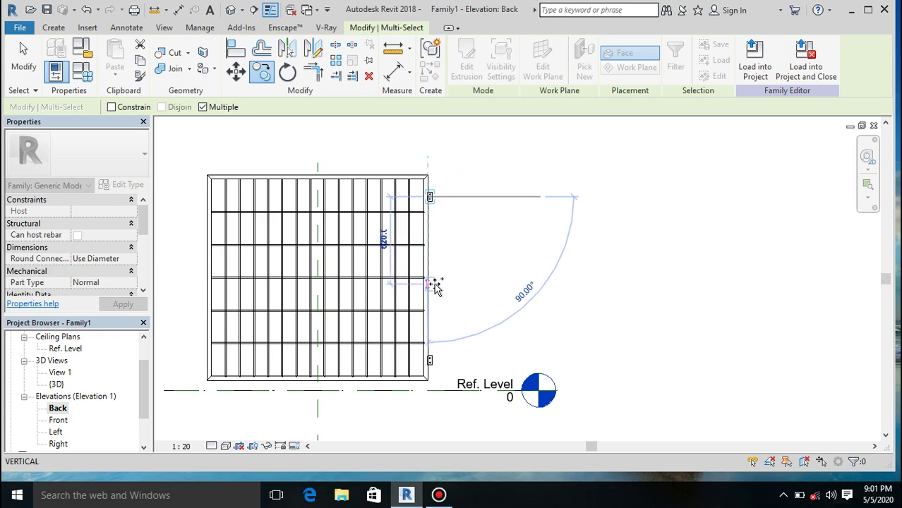
scroll(435, 308, "up", 3)
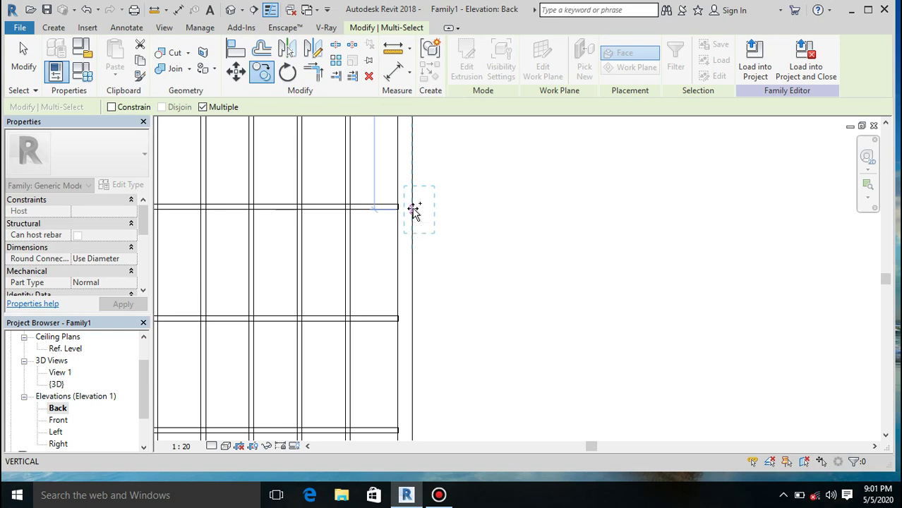
scroll(452, 219, "down", 5)
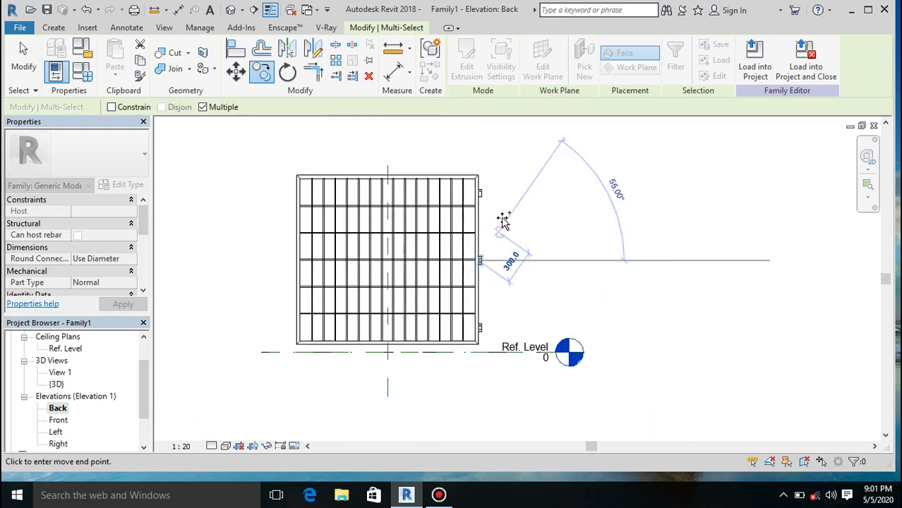
key("Escape")
key("Escape")
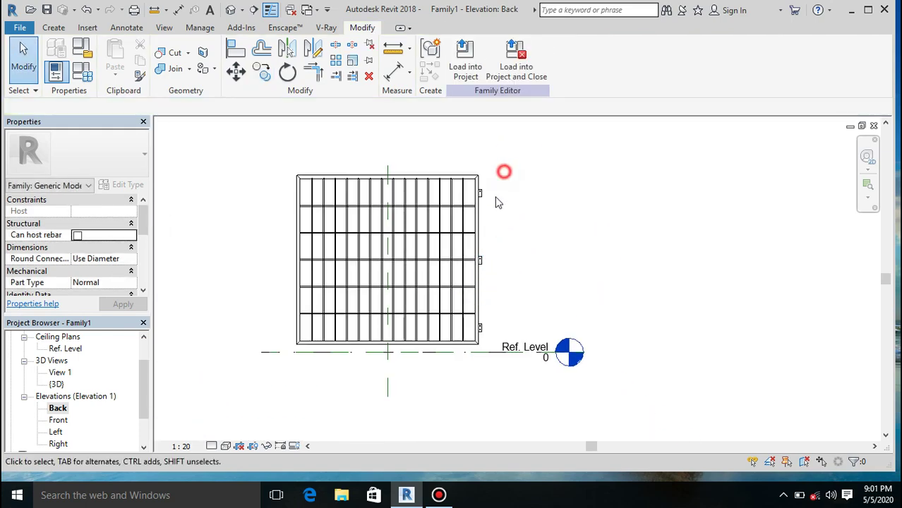
Mirror copies of the right-edge bracket clamps across the centre reference plane onto the left edge
left_click_drag(505, 172, 484, 291)
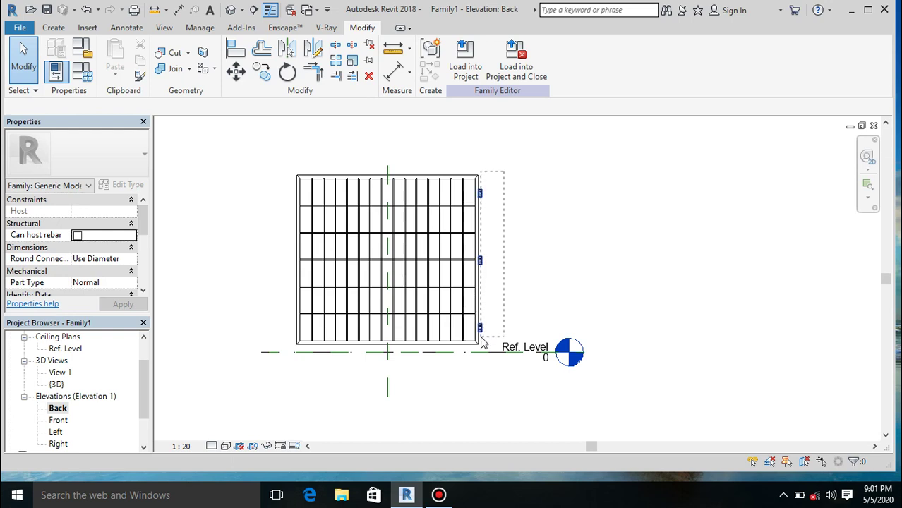
left_click_drag(482, 342, 482, 342)
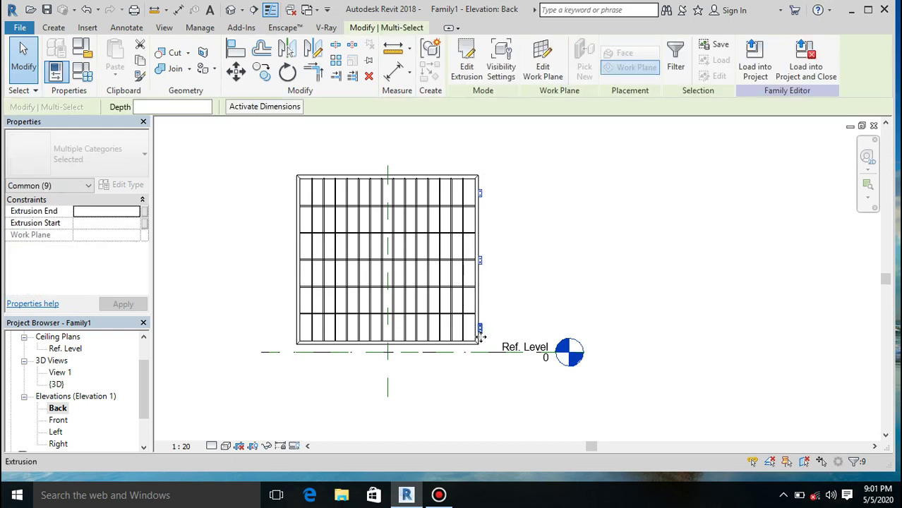
left_click(312, 58)
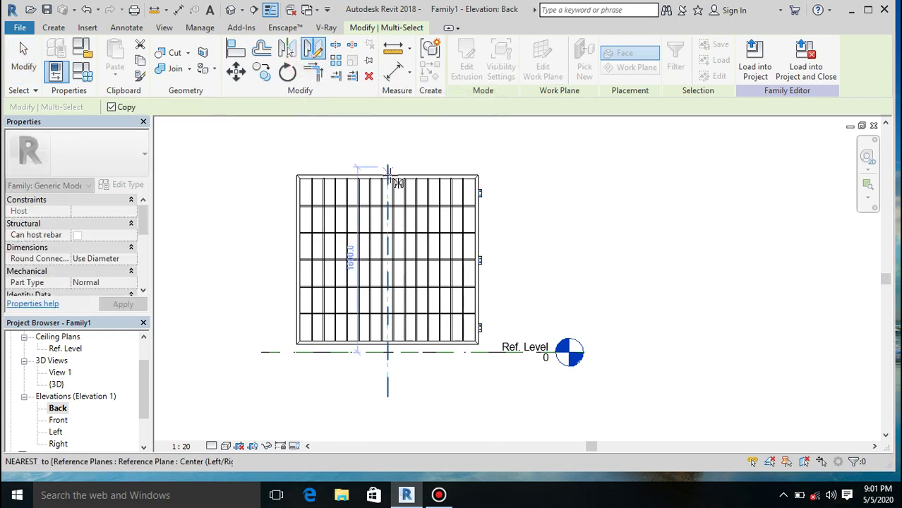
left_click(282, 50)
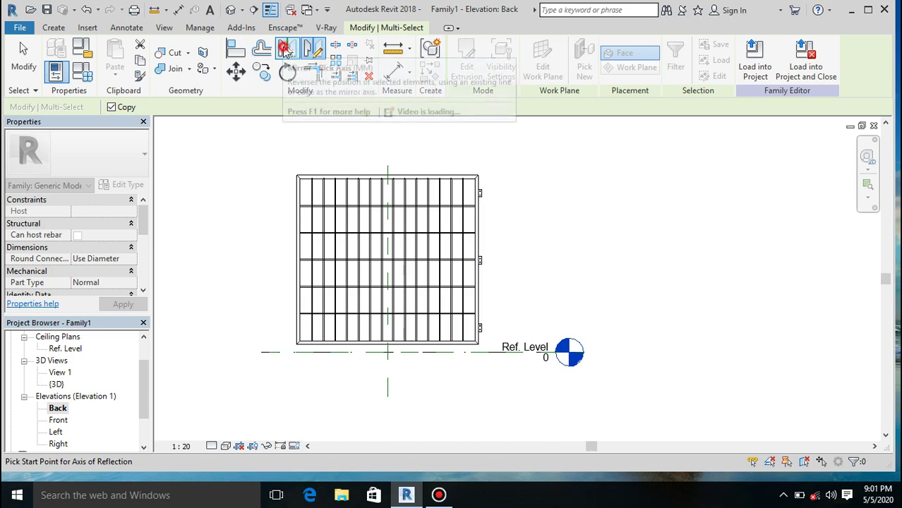
left_click(389, 174)
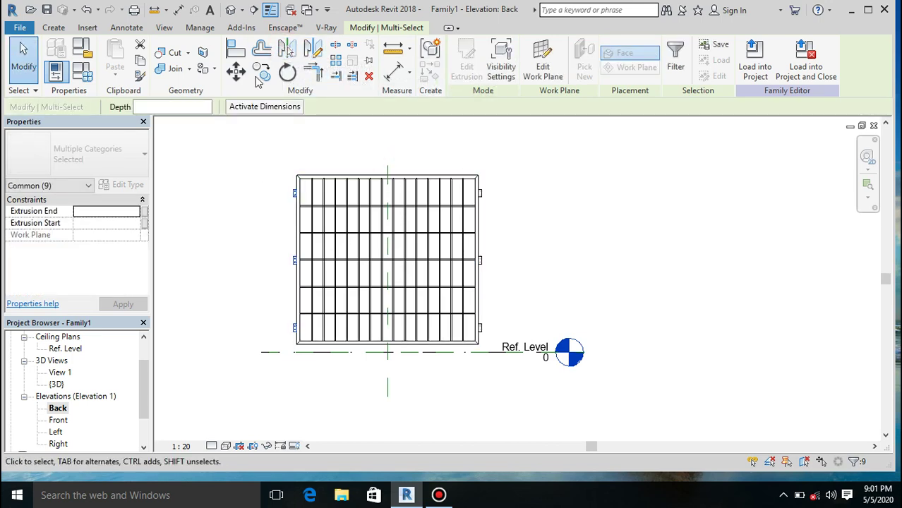
left_click(229, 12)
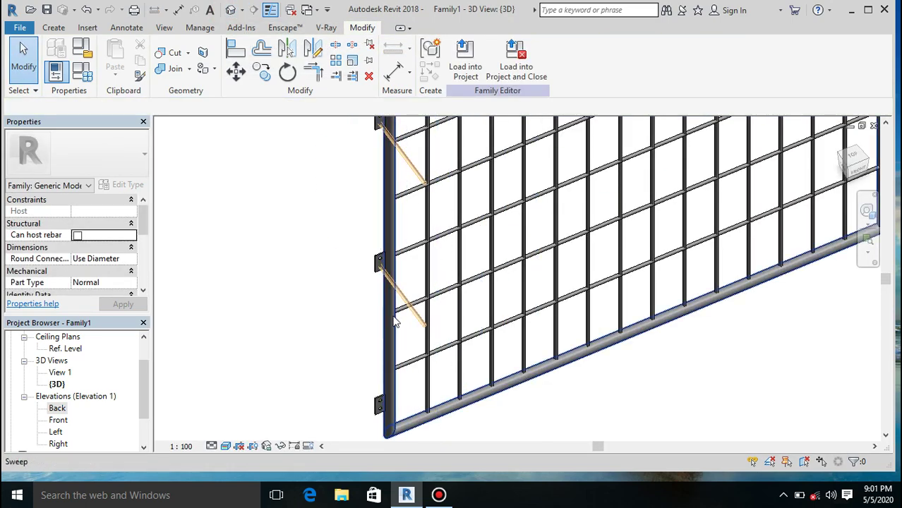
Zoom into the 3D panel and select a void rod to check it
scroll(385, 291, "up", 4)
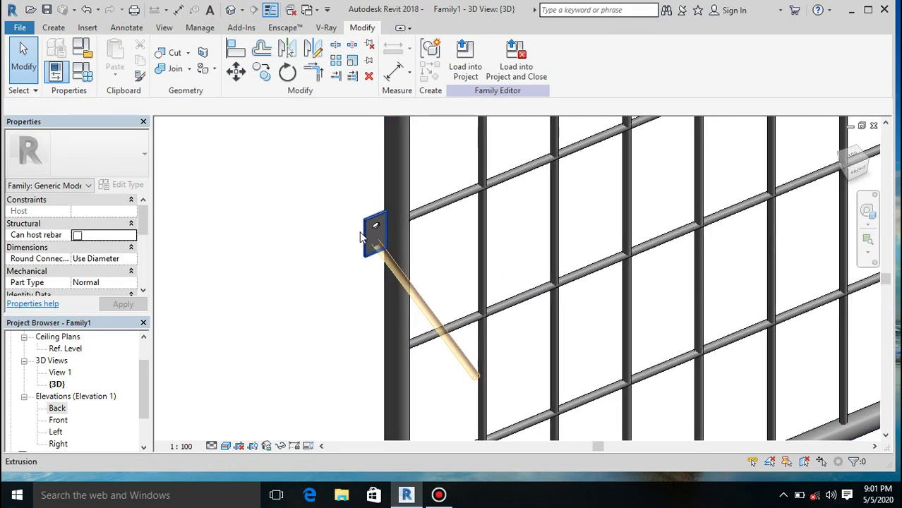
left_click(309, 262)
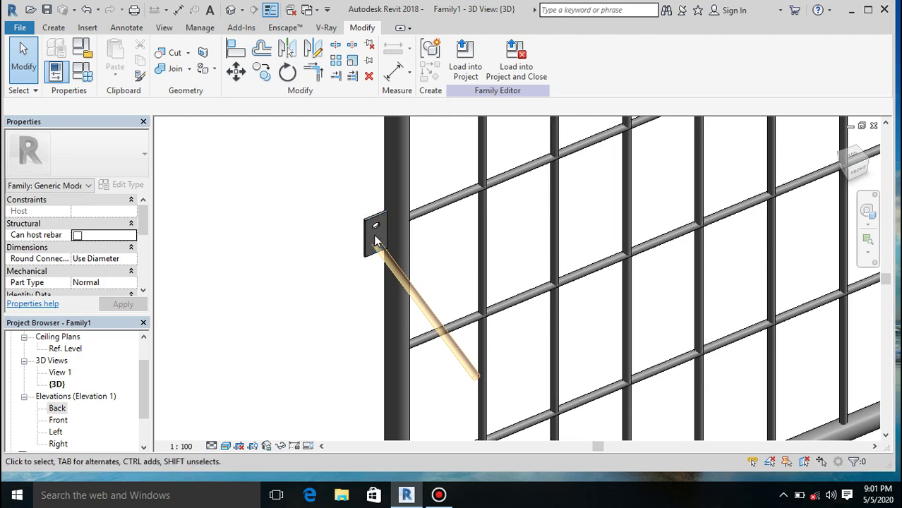
scroll(374, 235, "up", 3)
left_click(401, 312)
left_click(265, 240)
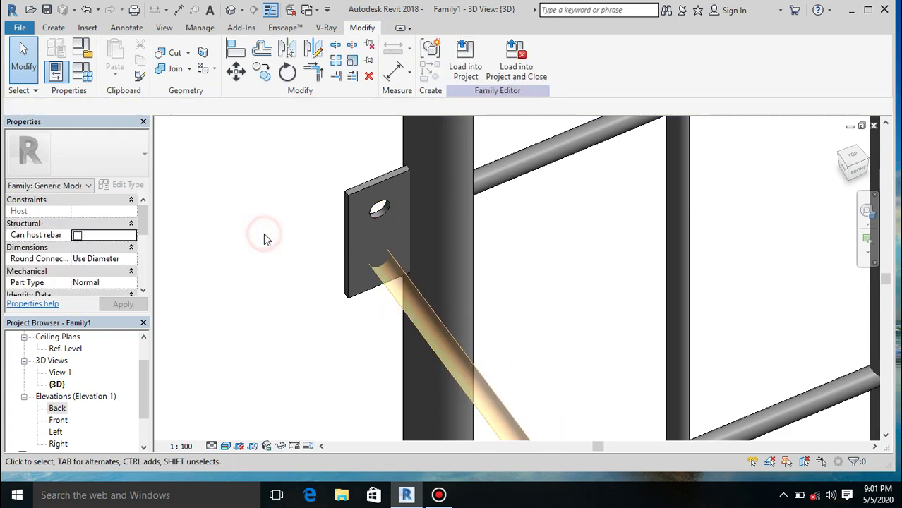
With Cut Geometry, cut void-rod bolt holes into the first, top and lower clamps
left_click(170, 52)
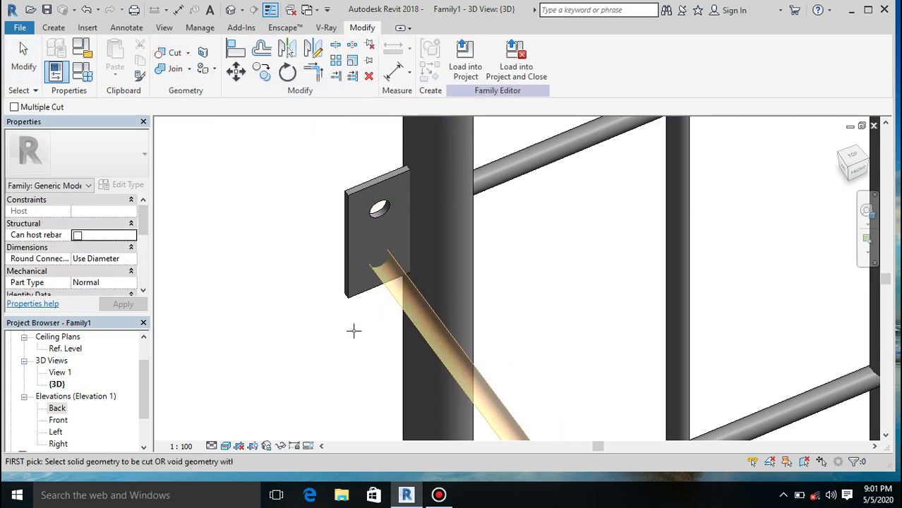
left_click(363, 285)
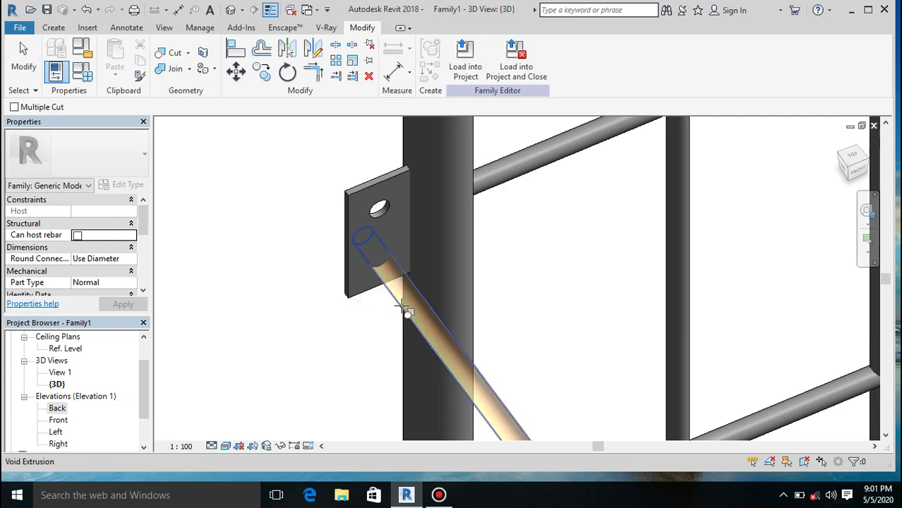
left_click(403, 311)
scroll(366, 305, "down", 3)
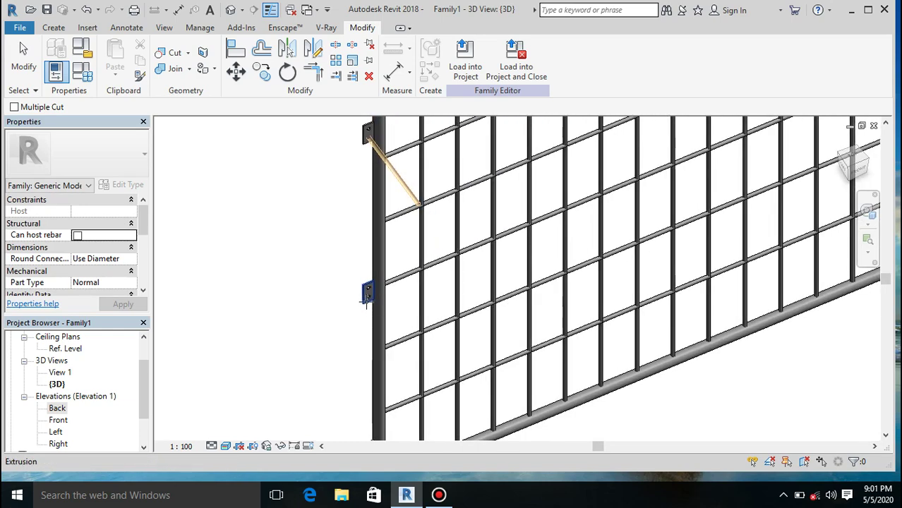
scroll(378, 125, "up", 2)
scroll(378, 125, "up", 3)
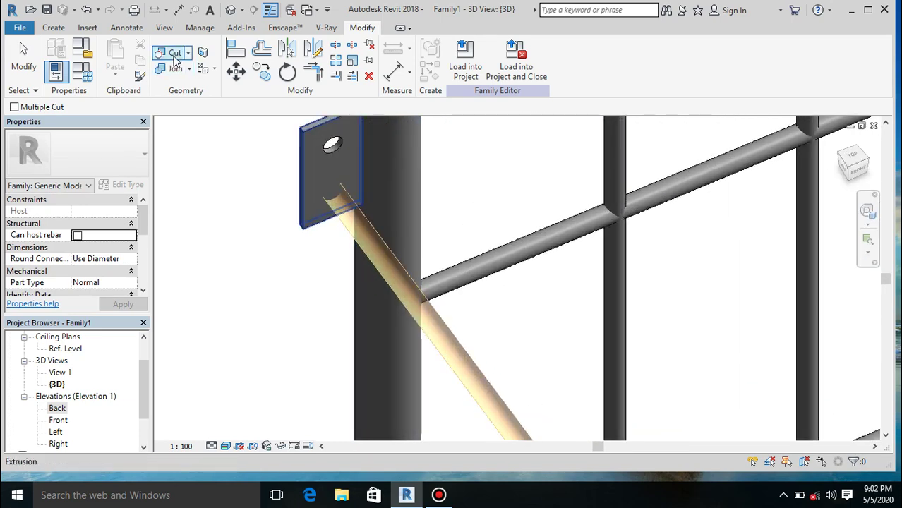
left_click(305, 222)
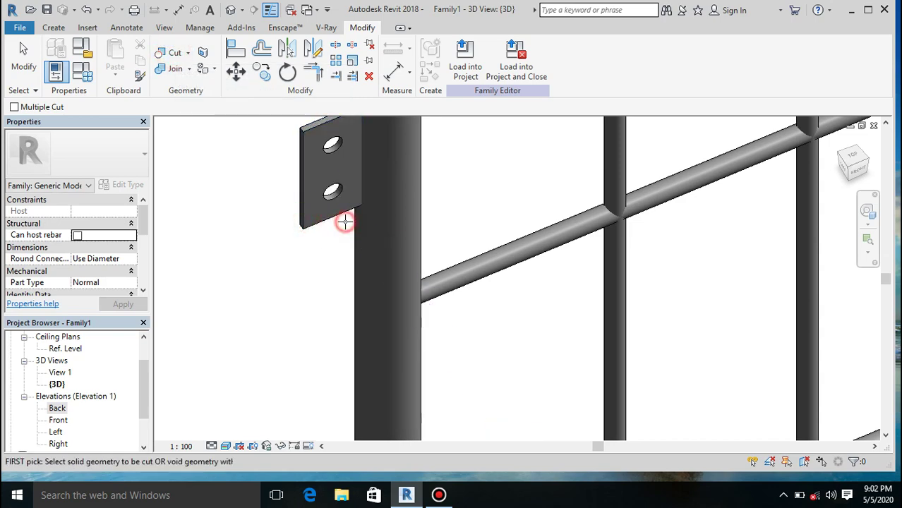
scroll(343, 222, "down", 4)
scroll(345, 221, "down", 4)
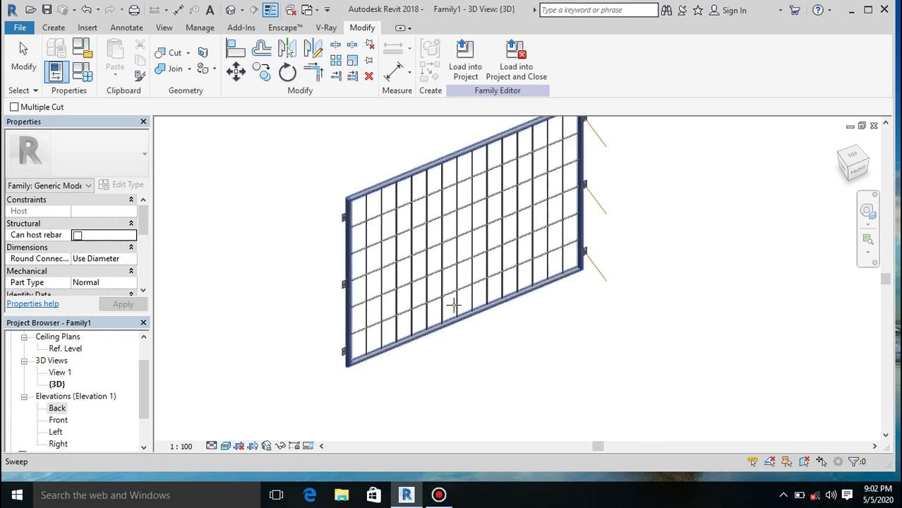
scroll(586, 255, "up", 3)
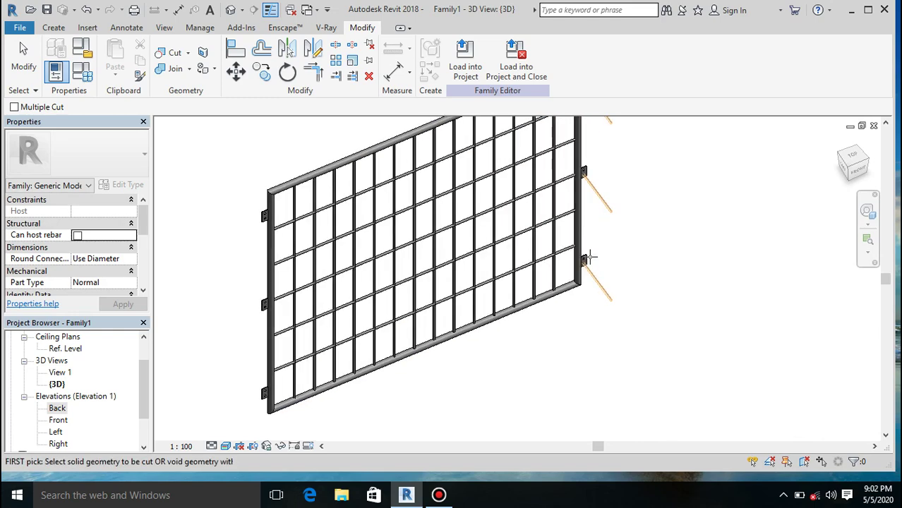
scroll(590, 258, "up", 3)
scroll(590, 258, "up", 4)
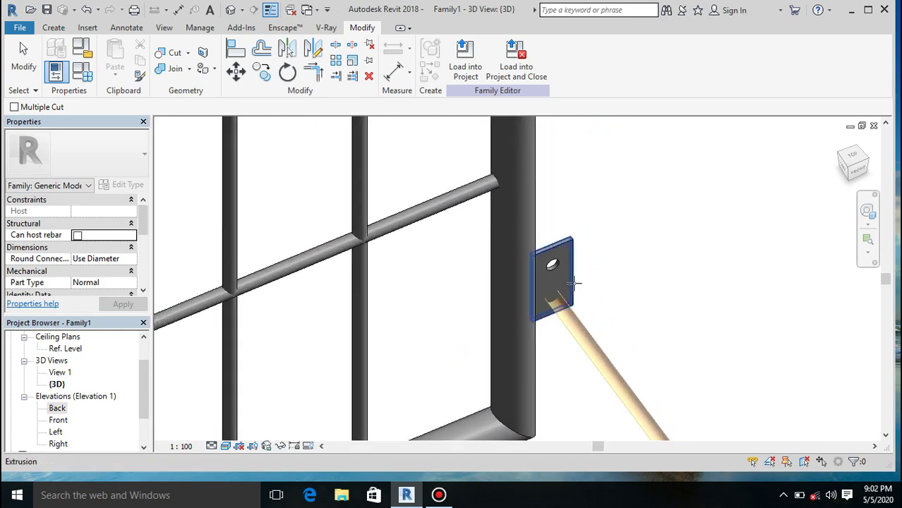
left_click(579, 334)
Cut the remaining clamps' holes with their void rods and finish the Cut Geometry tool
scroll(578, 336, "down", 5)
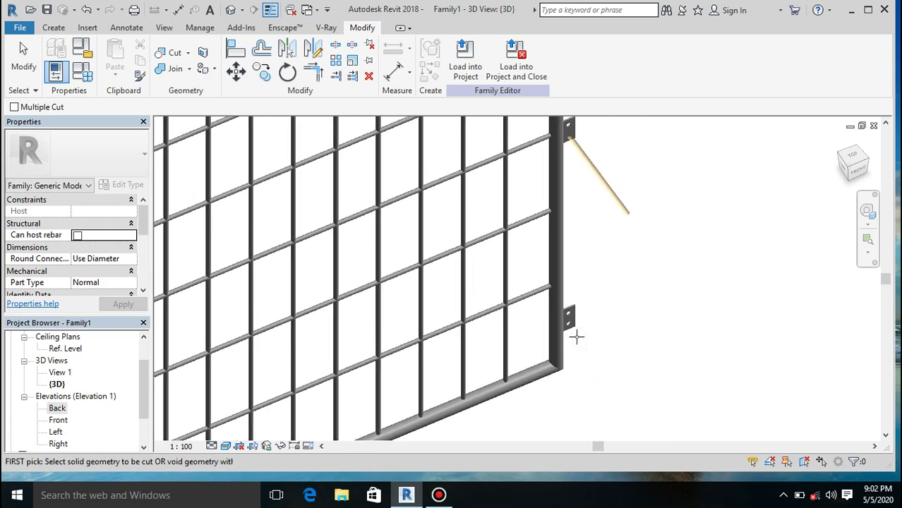
scroll(571, 178, "up", 5)
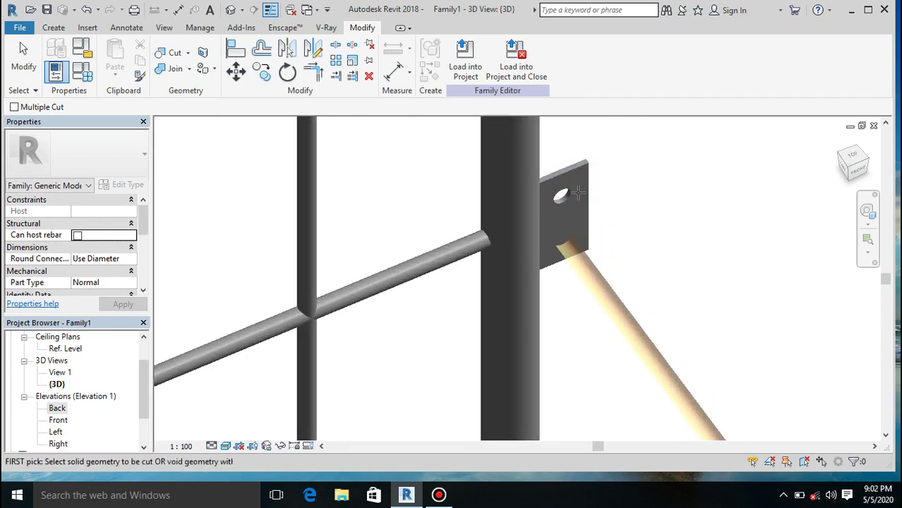
left_click(583, 197)
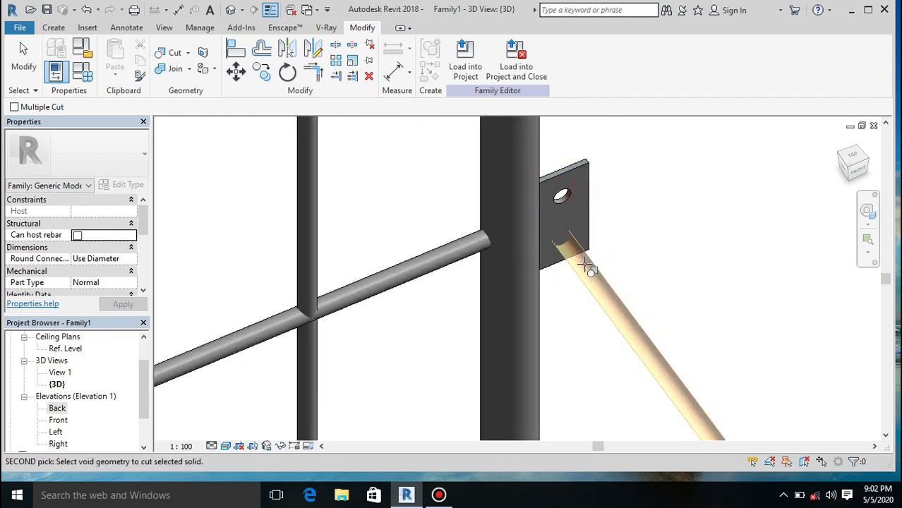
left_click(591, 267)
scroll(588, 262, "down", 5)
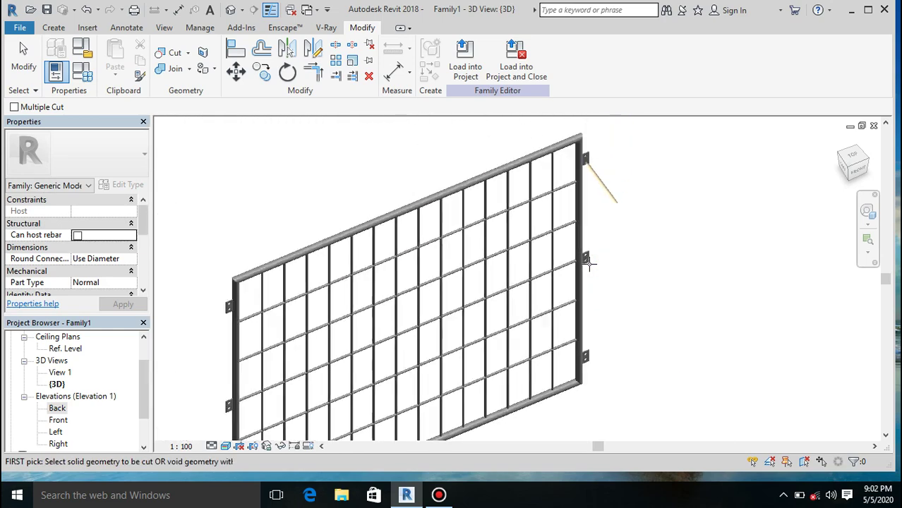
scroll(597, 176, "up", 5)
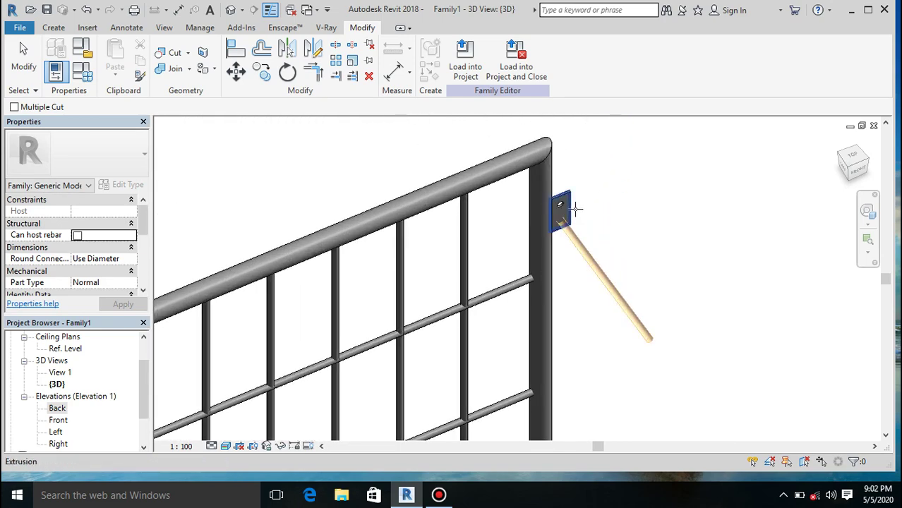
left_click(576, 210)
left_click(579, 238)
scroll(577, 240, "down", 5)
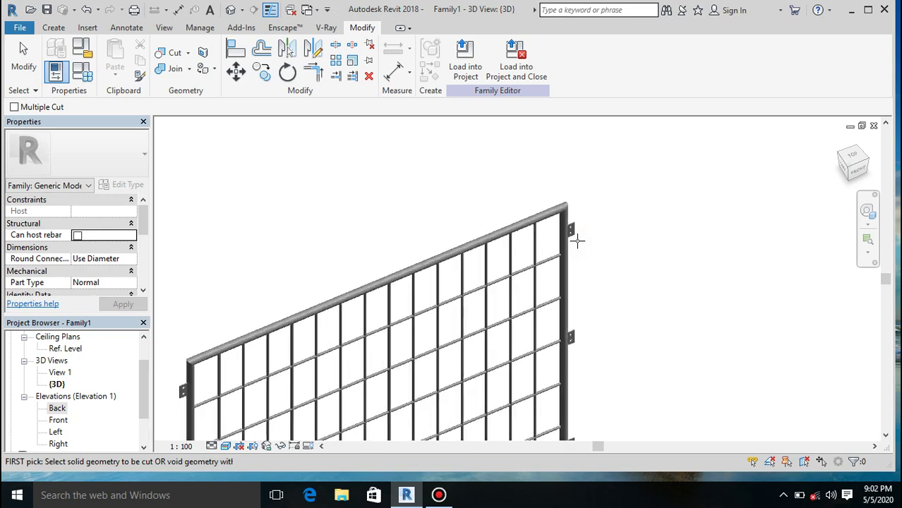
scroll(578, 240, "down", 2)
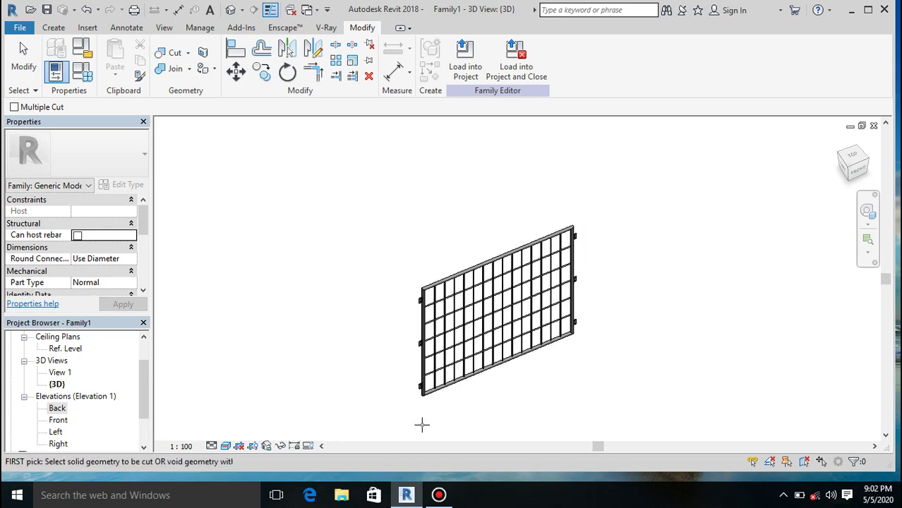
key("Escape")
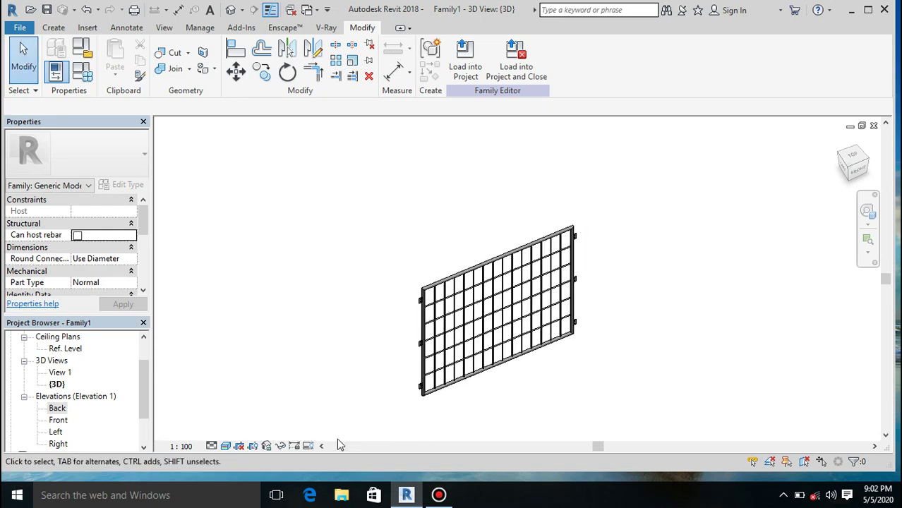
left_click_drag(141, 391, 139, 349)
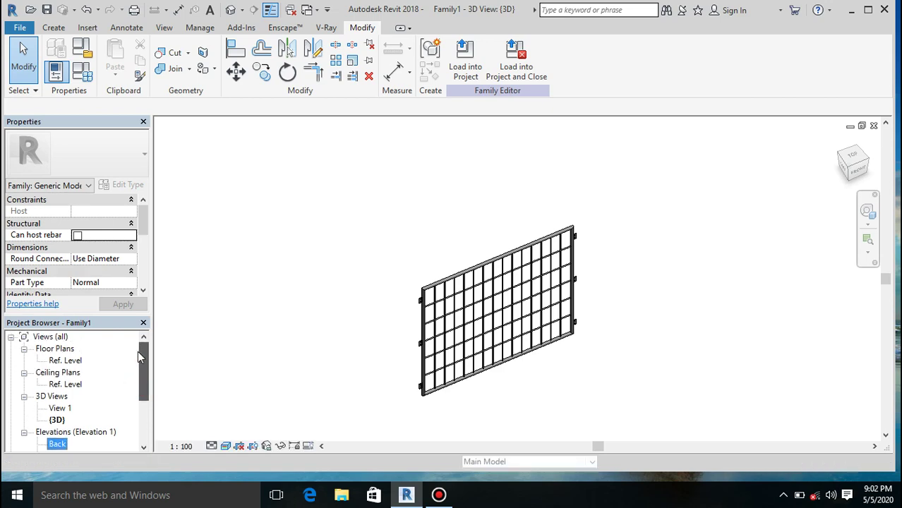
In the Ref. Level plan, start an extrusion and sketch a half-circle arc of radius 25
double_click(70, 361)
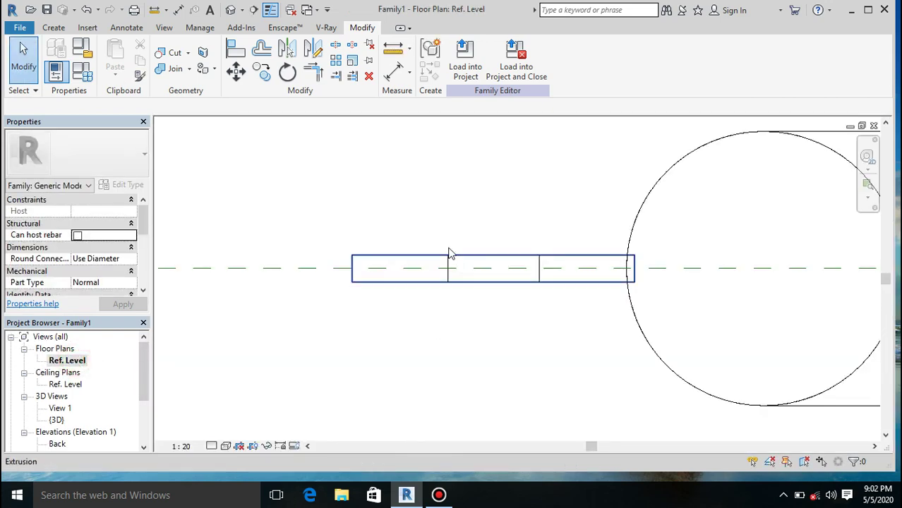
scroll(452, 252, "down", 1)
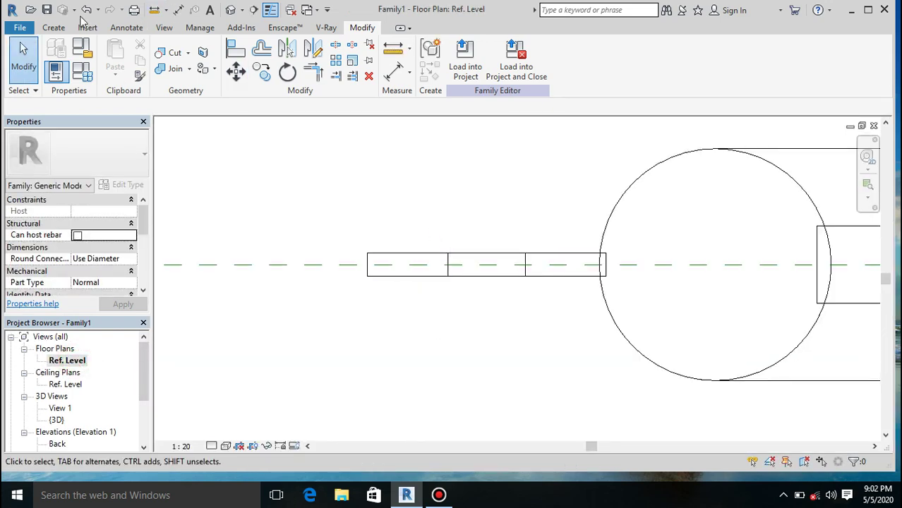
left_click(53, 27)
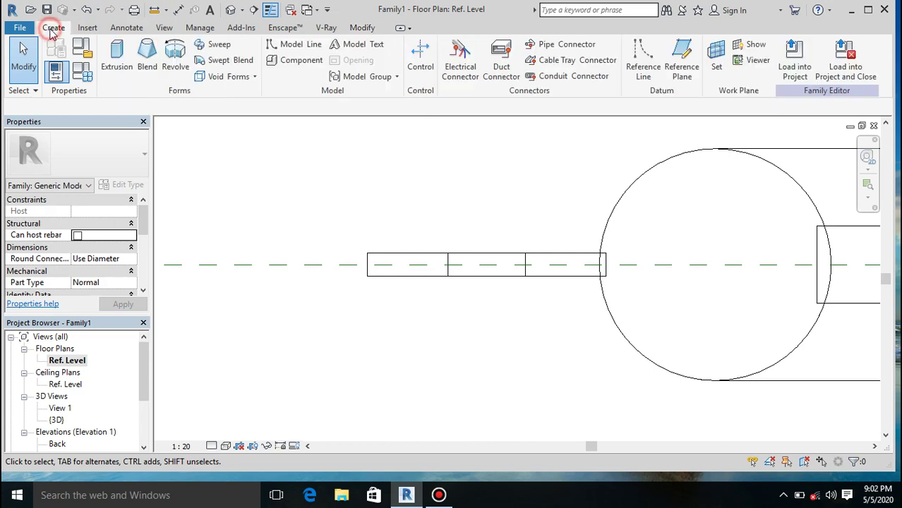
left_click(115, 56)
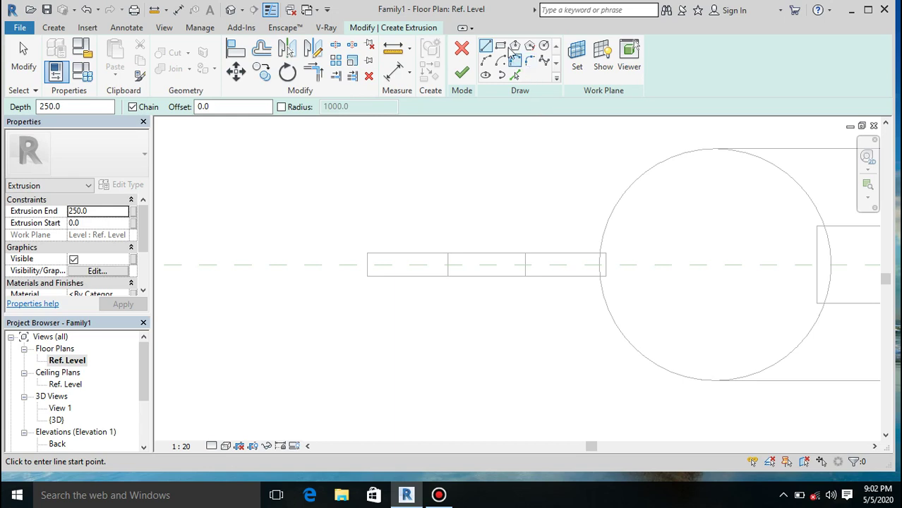
left_click(501, 61)
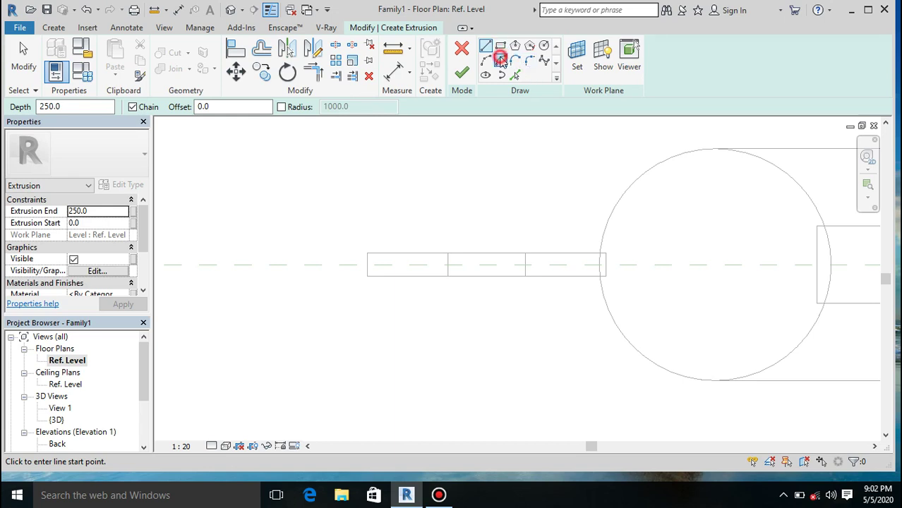
left_click(366, 265)
left_click(319, 265)
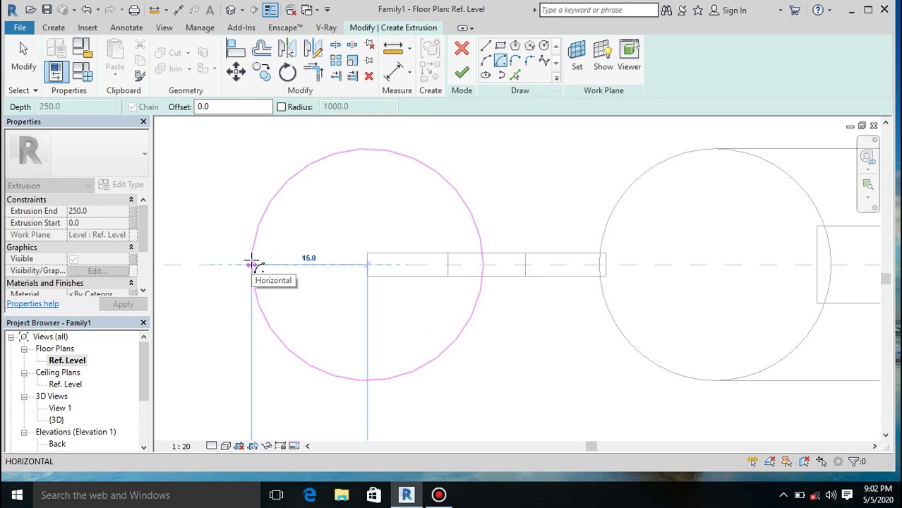
type("25")
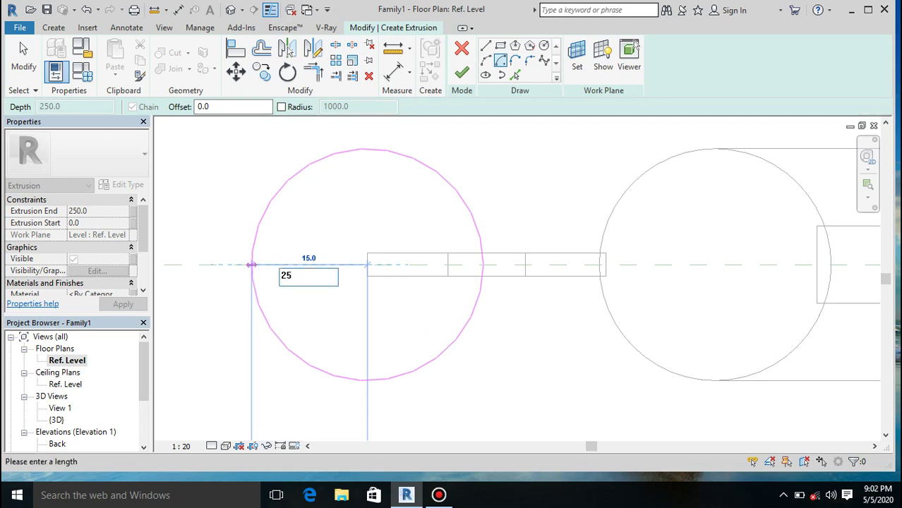
key("Return")
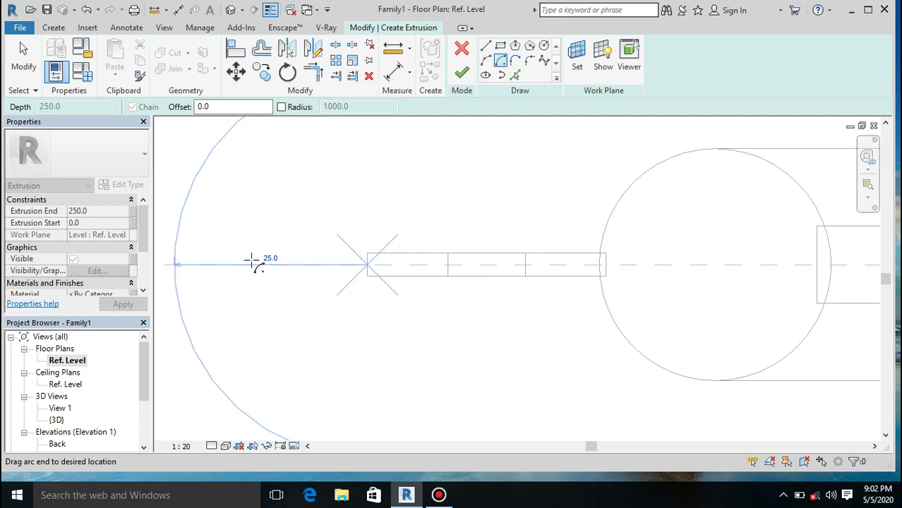
left_click(555, 265)
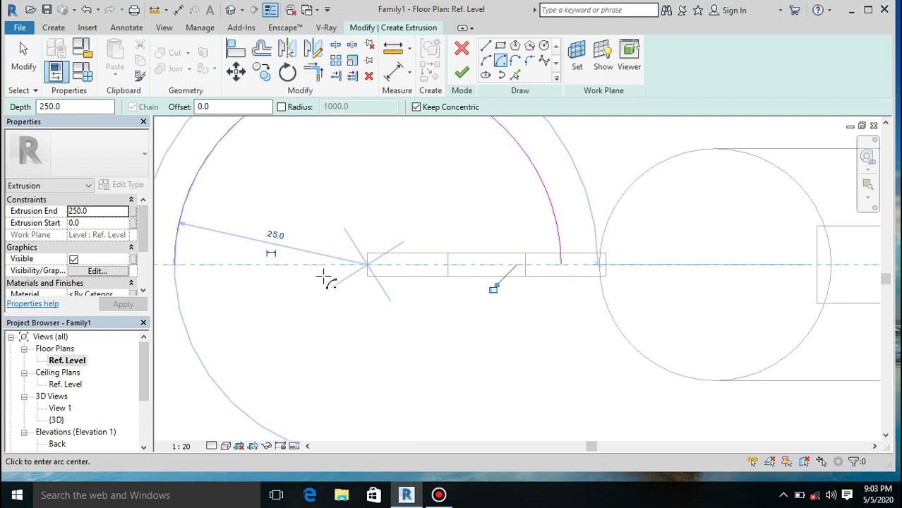
Draw a second arc to close the radius-25 circle
left_click(486, 60)
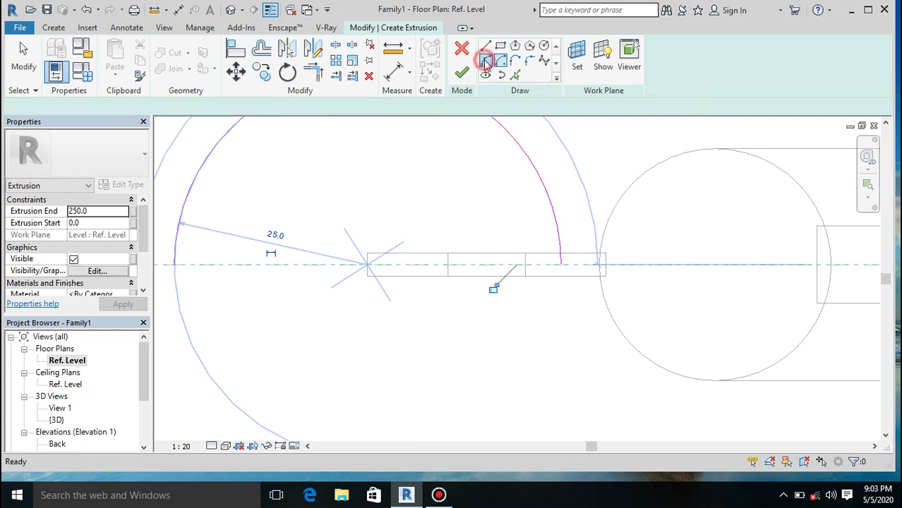
left_click(562, 265)
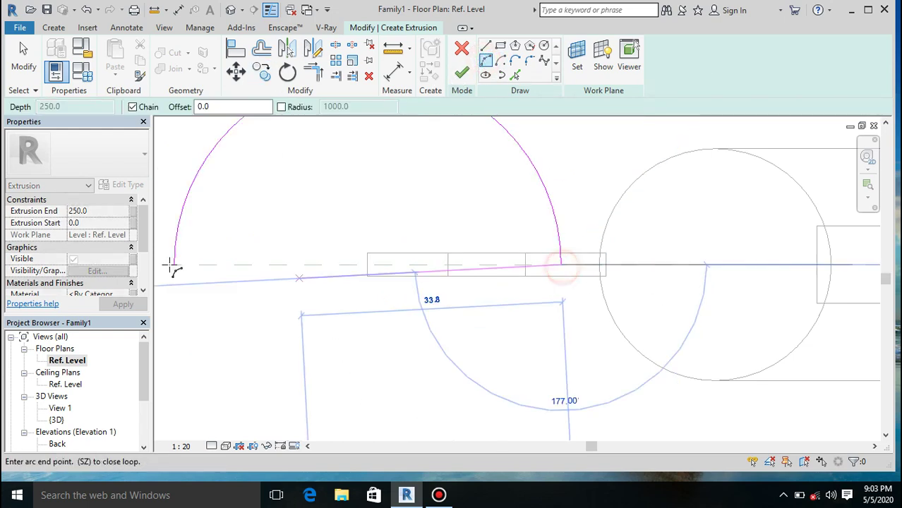
left_click(174, 265)
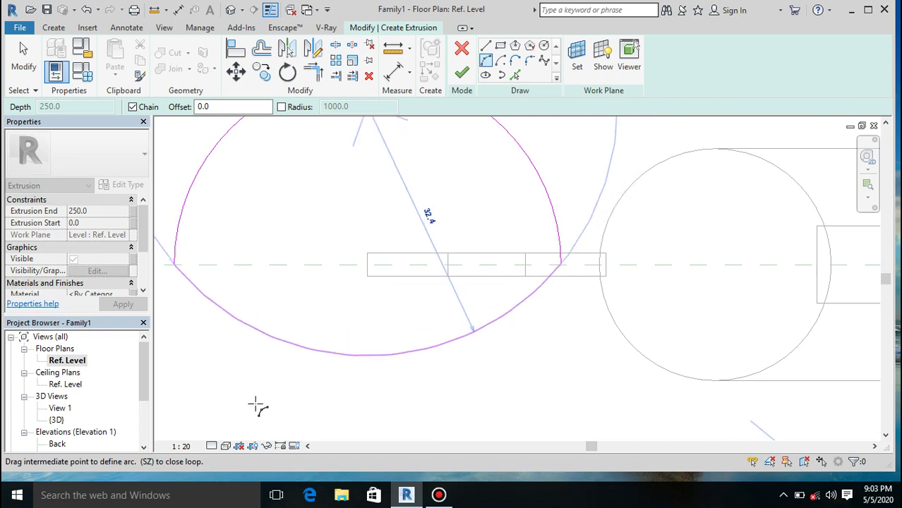
left_click(241, 408)
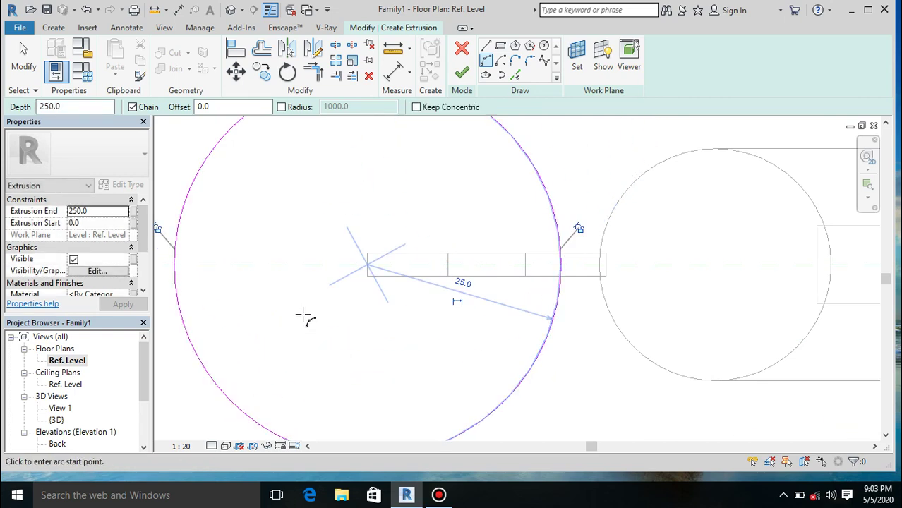
key("Escape")
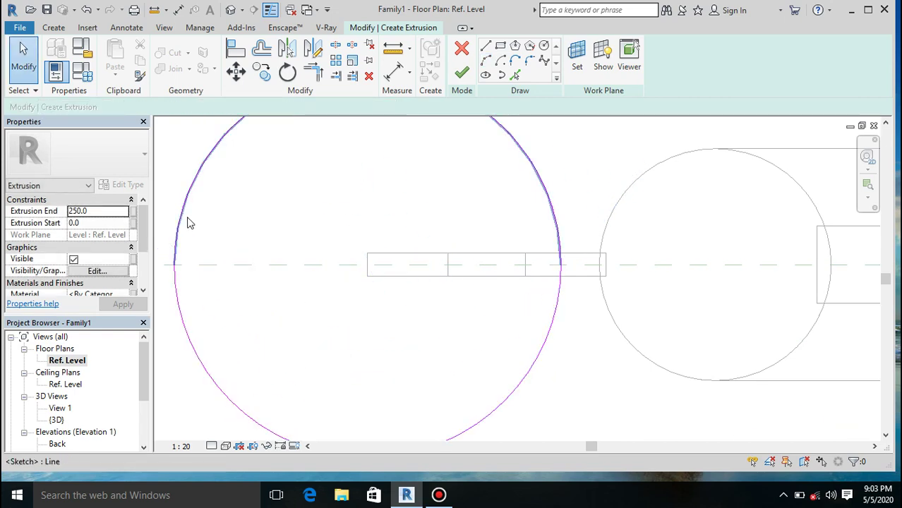
Move both circle arcs onto the reference plane intersection beside the panel
left_click(188, 221)
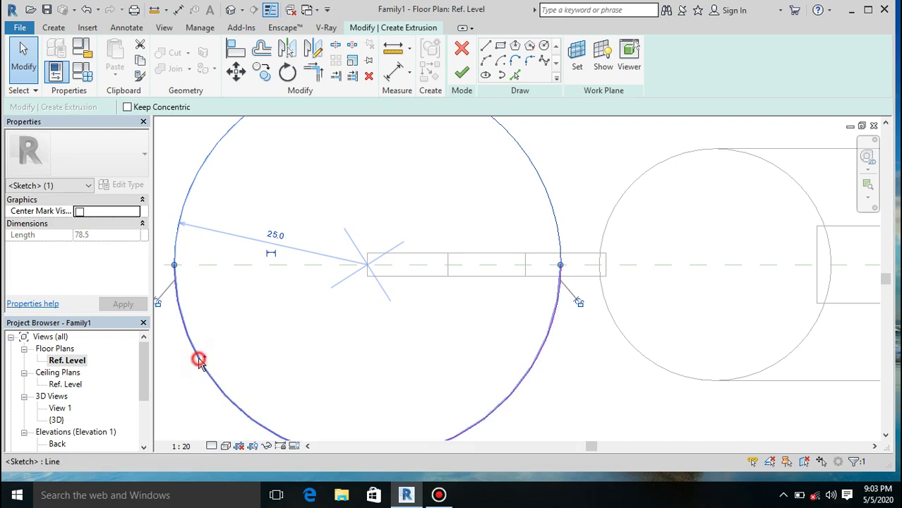
left_click(199, 360, "ctrl")
left_click(235, 74)
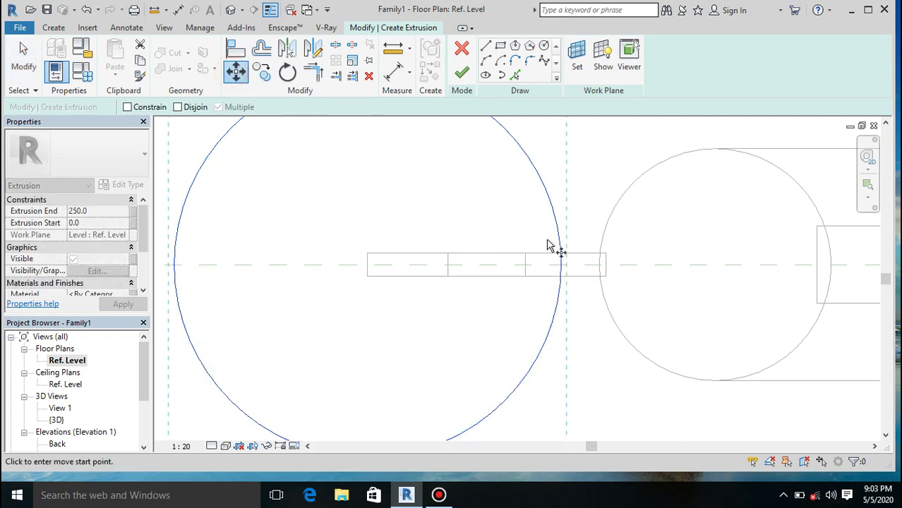
left_click(561, 266)
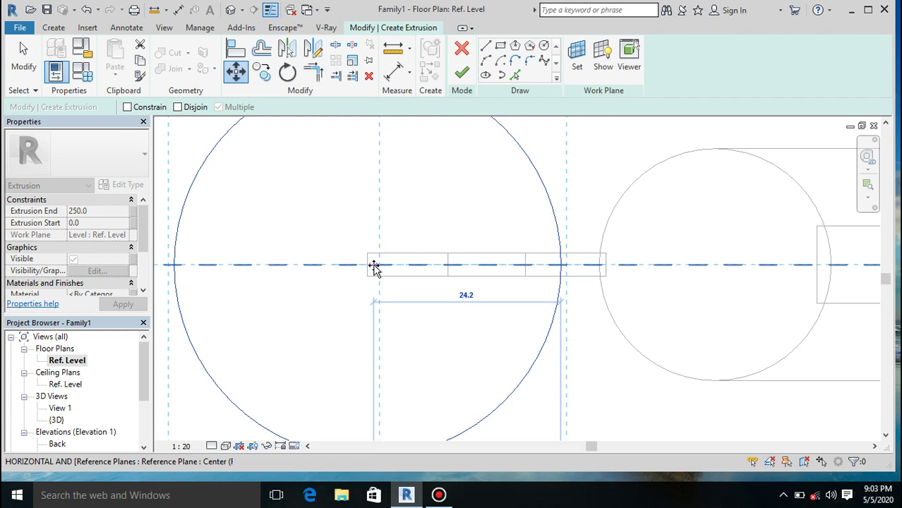
scroll(374, 268, "up", 1)
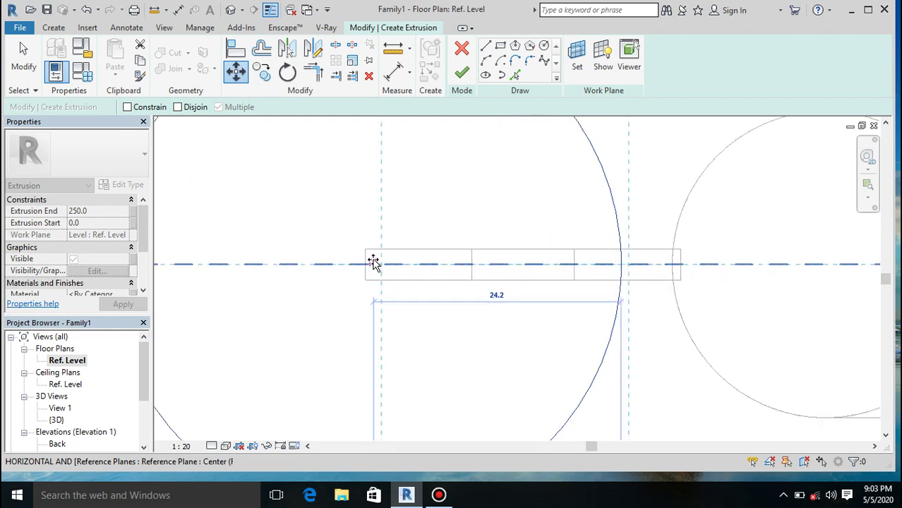
left_click(373, 263)
scroll(423, 235, "down", 5)
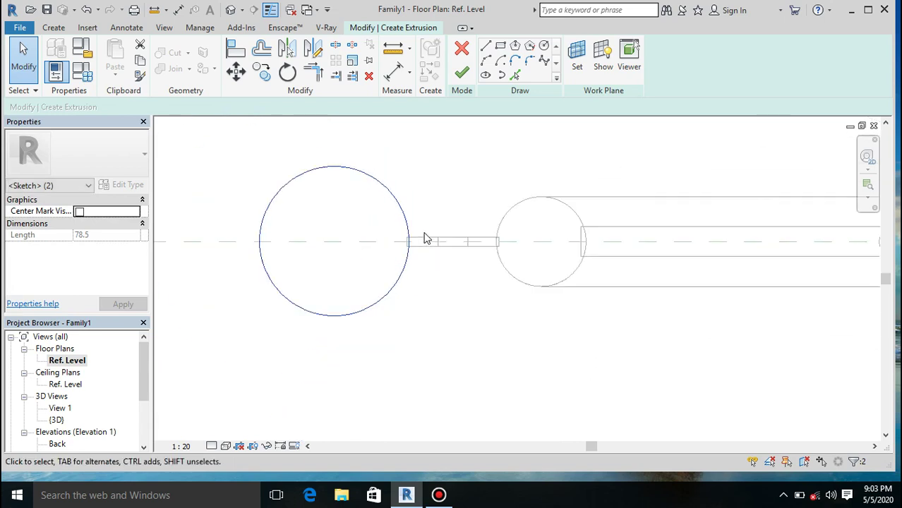
Finish the sketch and set the post's Extrusion End to 1700
left_click(463, 74)
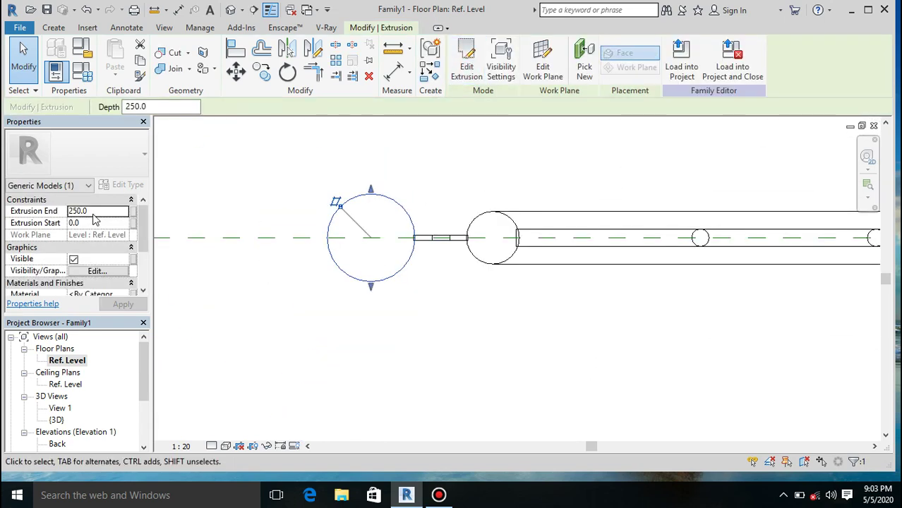
left_click(95, 211)
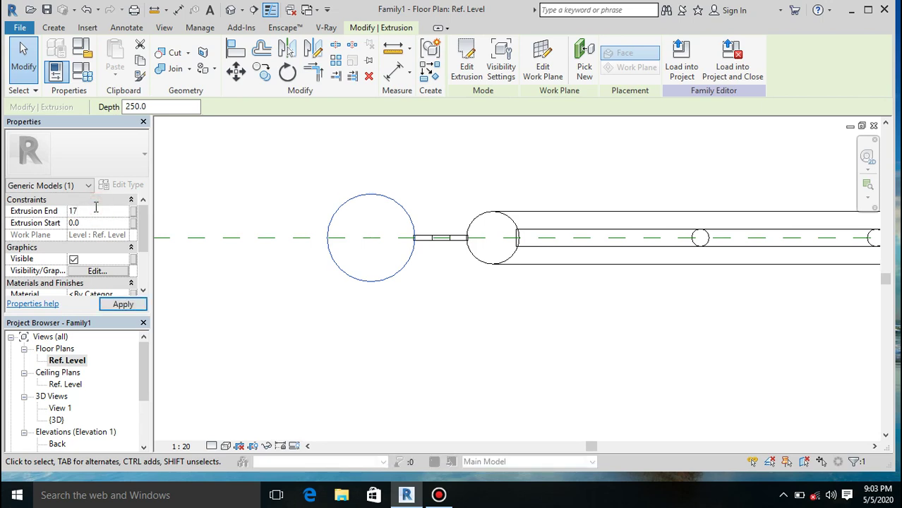
left_click(118, 308)
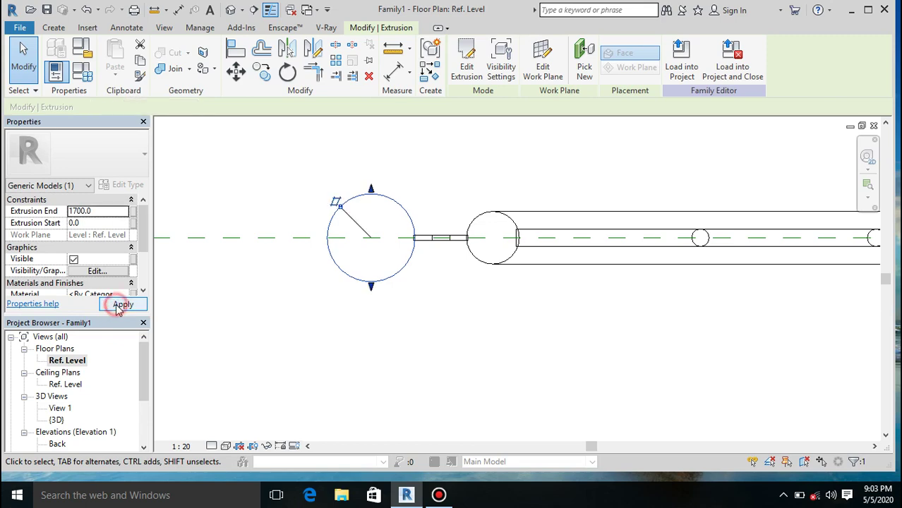
left_click(230, 10)
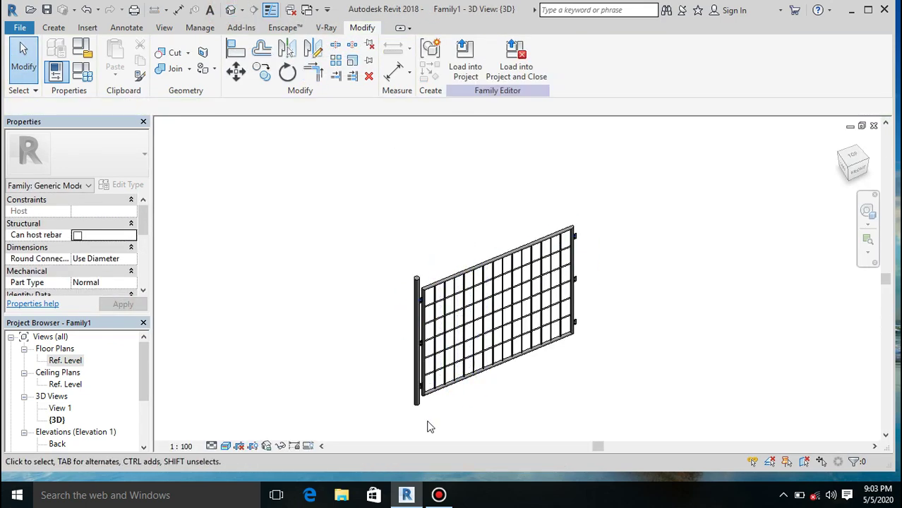
scroll(441, 412, "up", 3)
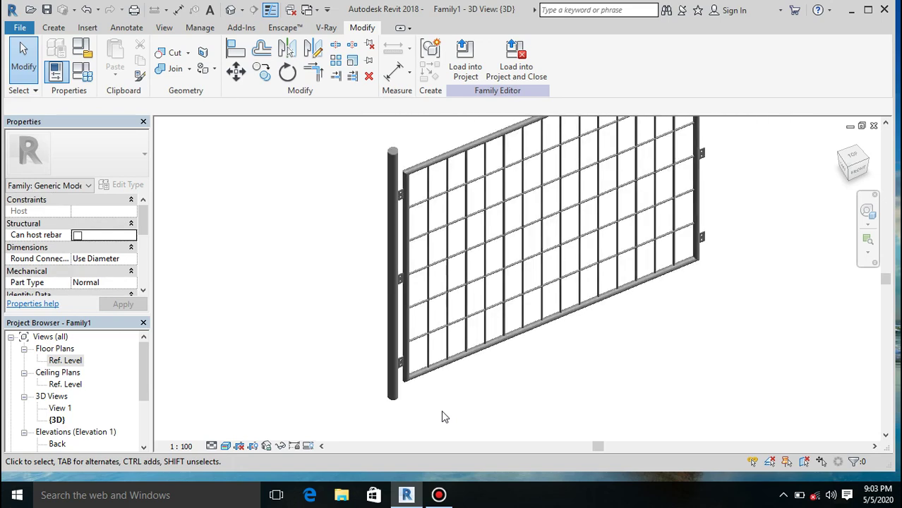
scroll(454, 259, "up", 4)
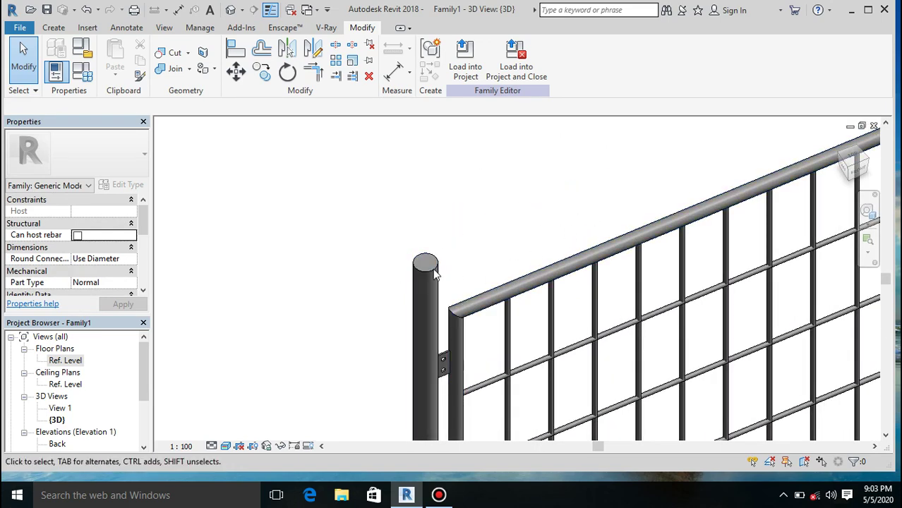
scroll(420, 240, "down", 6)
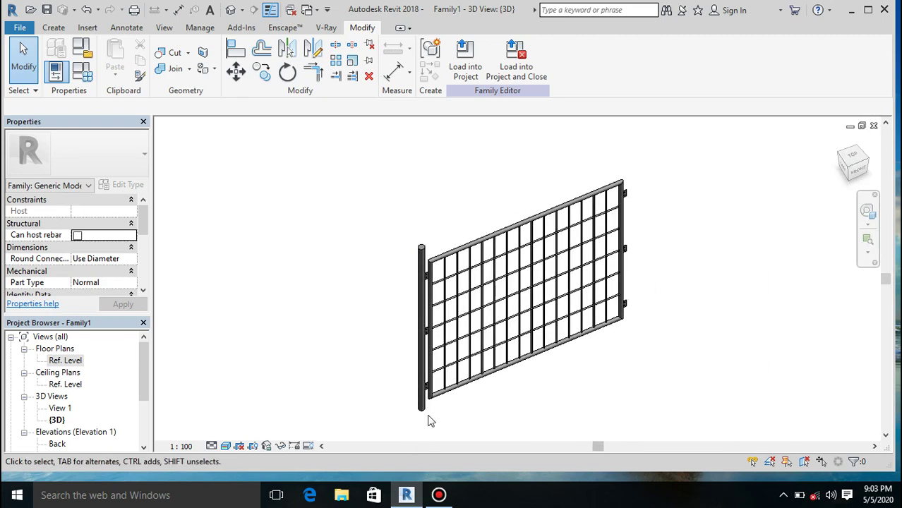
scroll(430, 413, "up", 4)
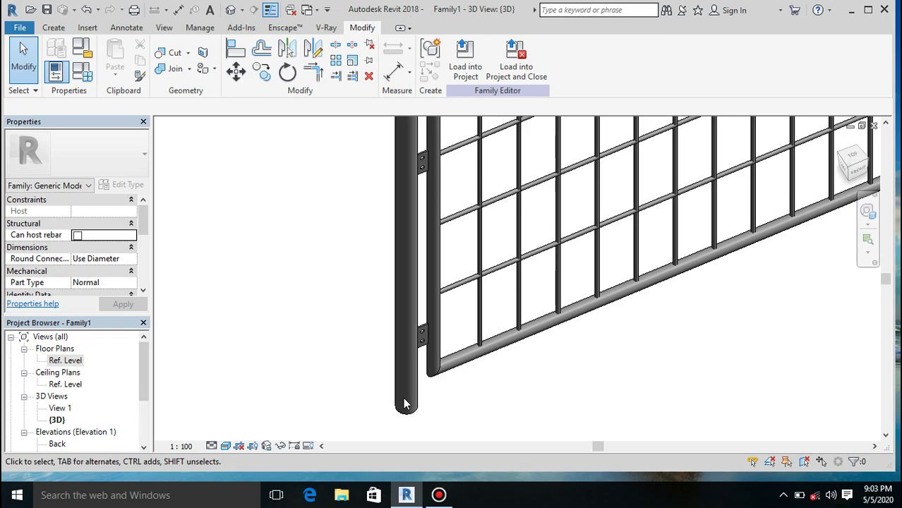
scroll(430, 413, "down", 3)
scroll(417, 314, "up", 5)
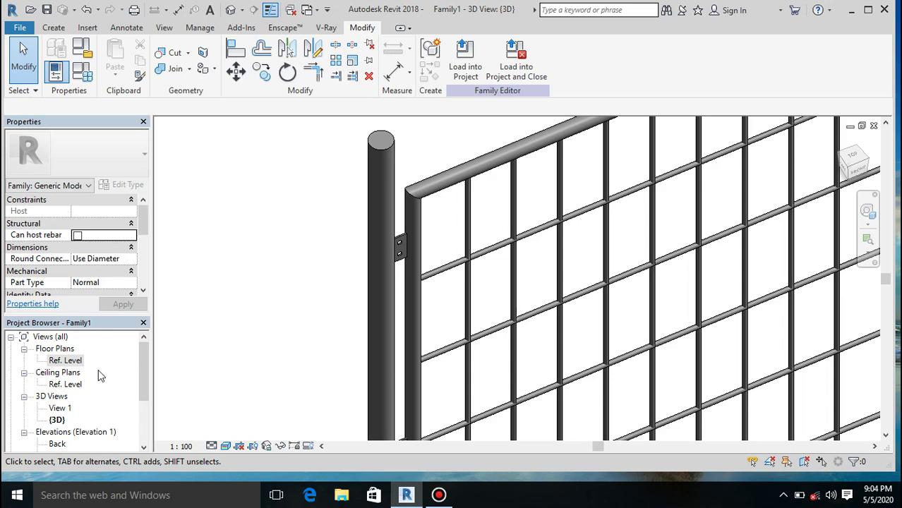
double_click(64, 361)
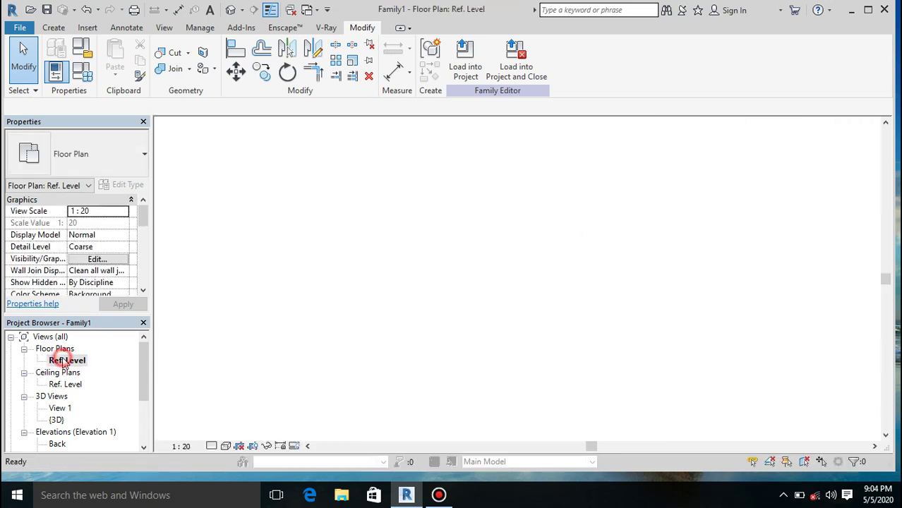
Start a new extrusion and pick the round post's lower half-circle as its first sketch edge
left_click(53, 28)
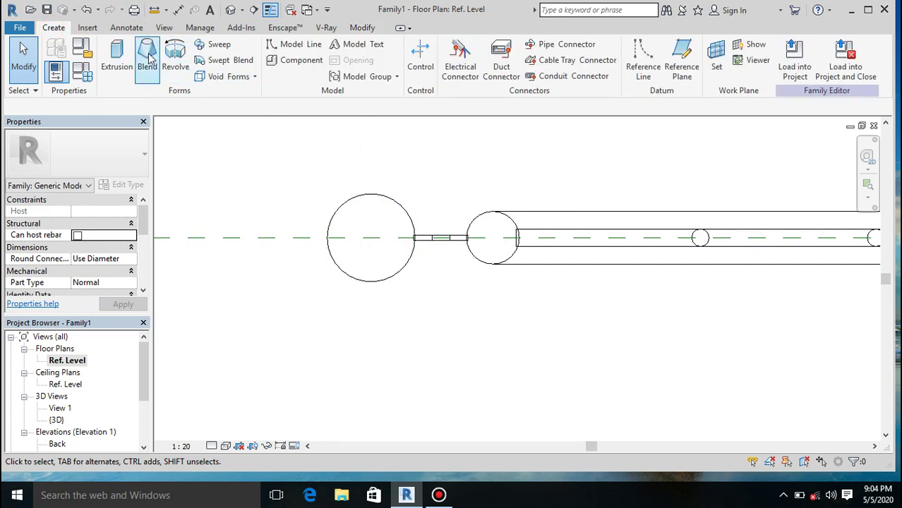
left_click(118, 60)
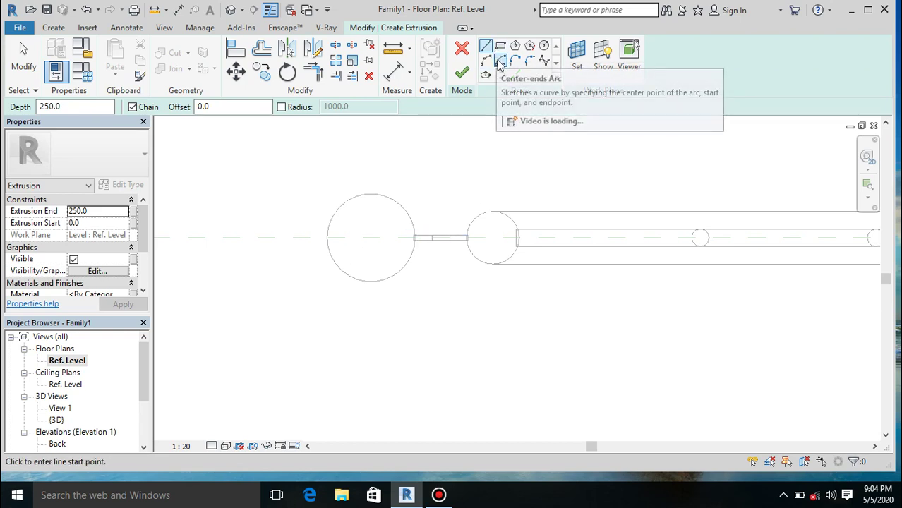
left_click(517, 75)
left_click(377, 288)
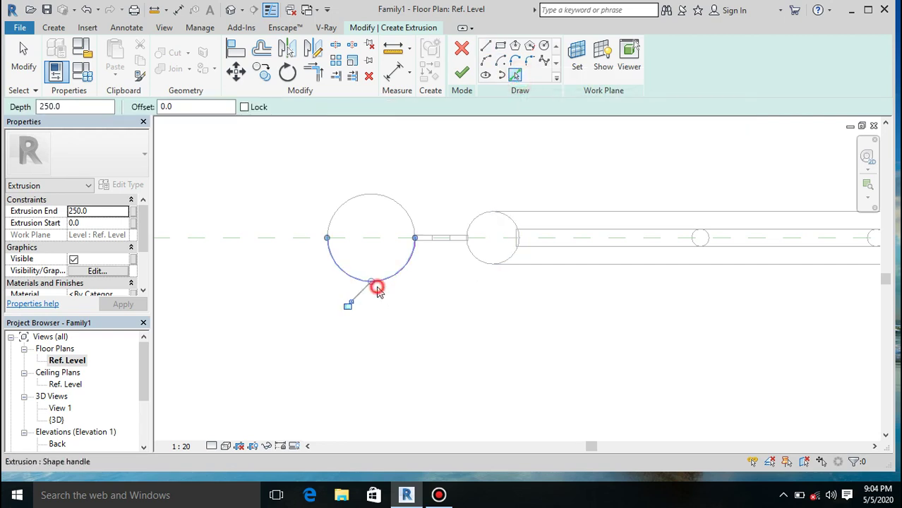
Draw a straight strap line from the post's centre line to the neighbouring rail
left_click(485, 47)
scroll(414, 251, "up", 2)
left_click(420, 225)
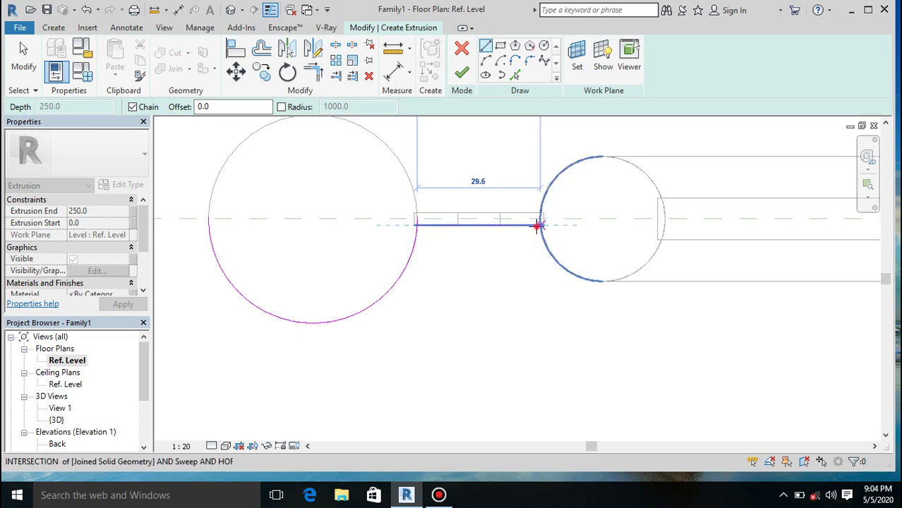
left_click(539, 224)
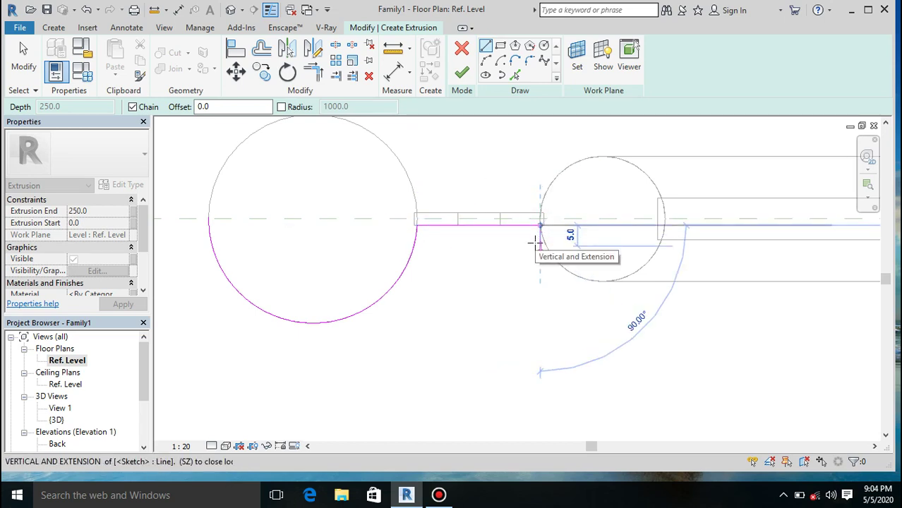
key("Escape")
key("Escape")
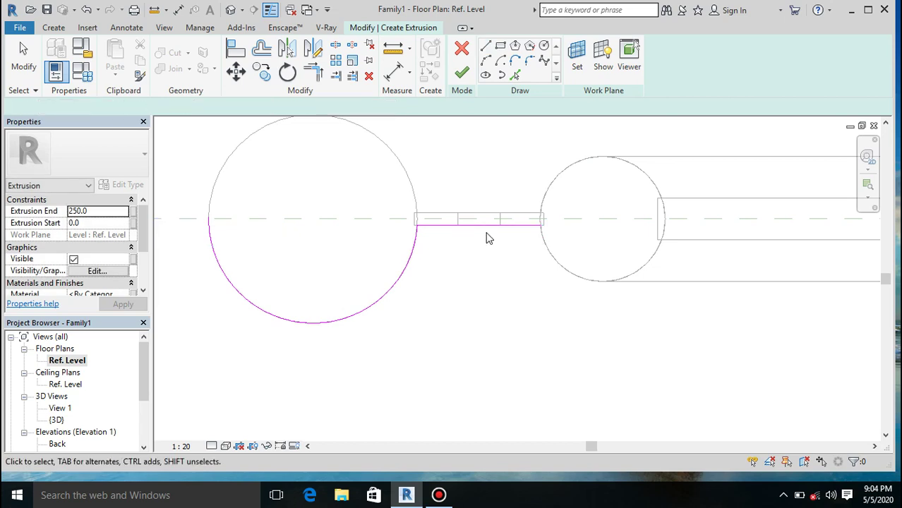
Mirror a copy of the strap line about the post centre to its left side
left_click(486, 225)
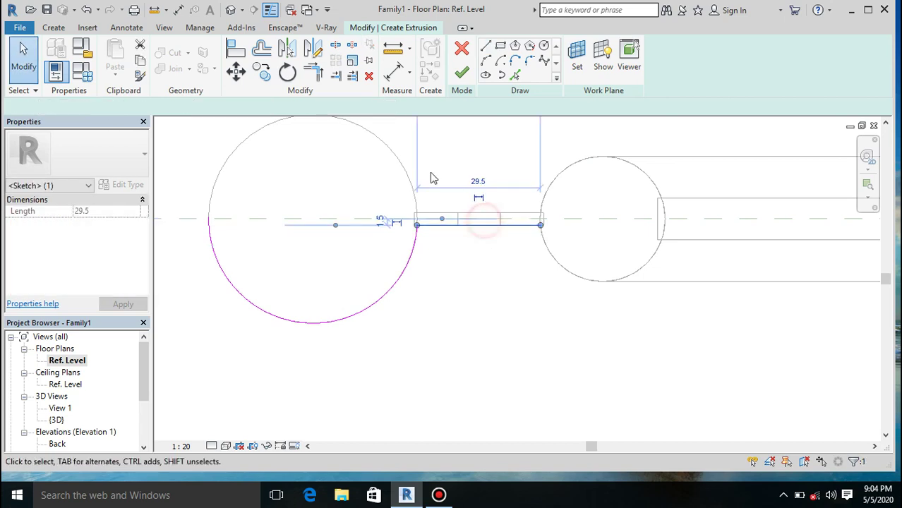
left_click(315, 55)
left_click(313, 218)
left_click(313, 297)
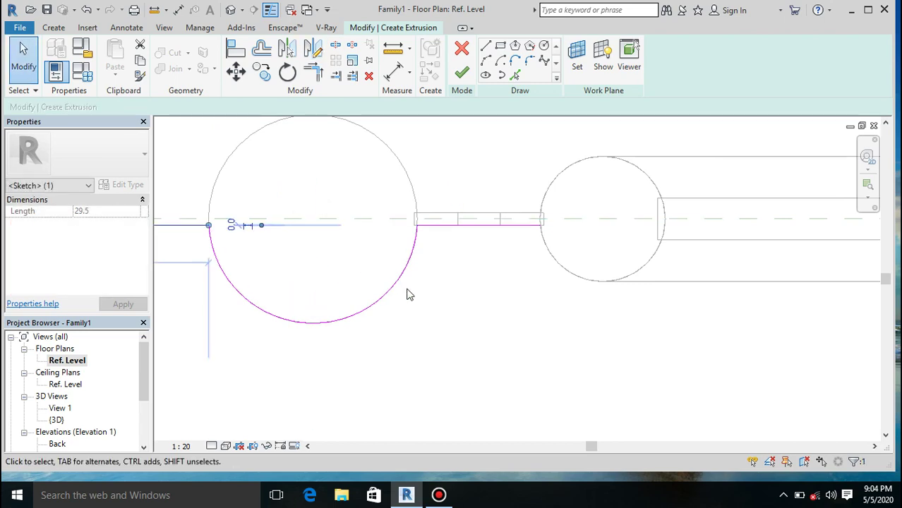
scroll(409, 294, "down", 3)
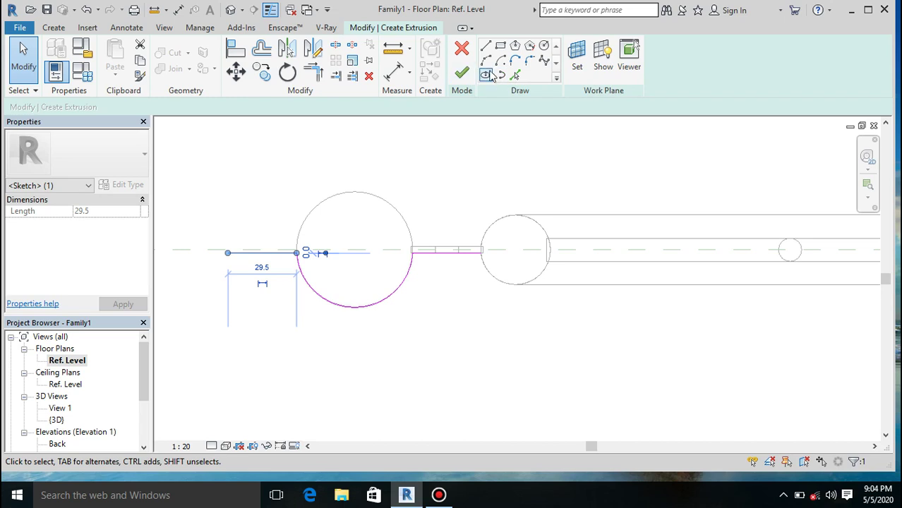
left_click(514, 75)
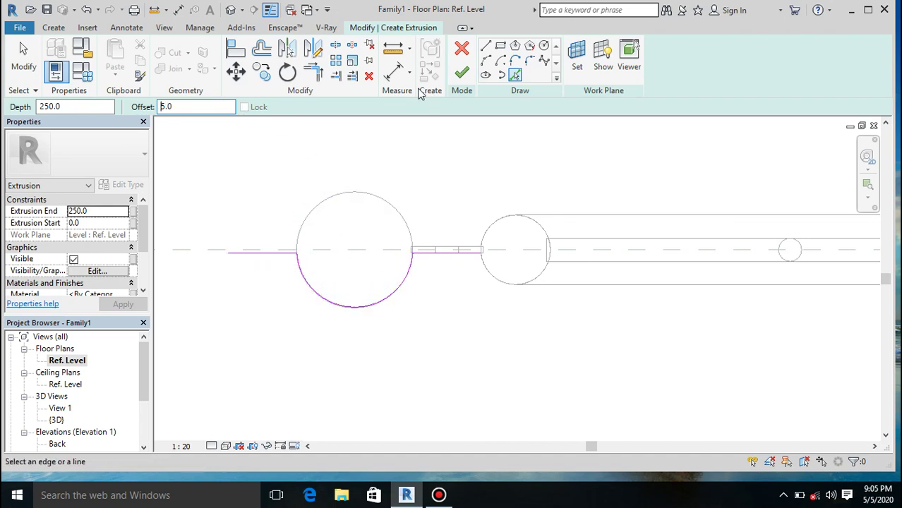
Measure the thickness of the thin bar
left_click(390, 50)
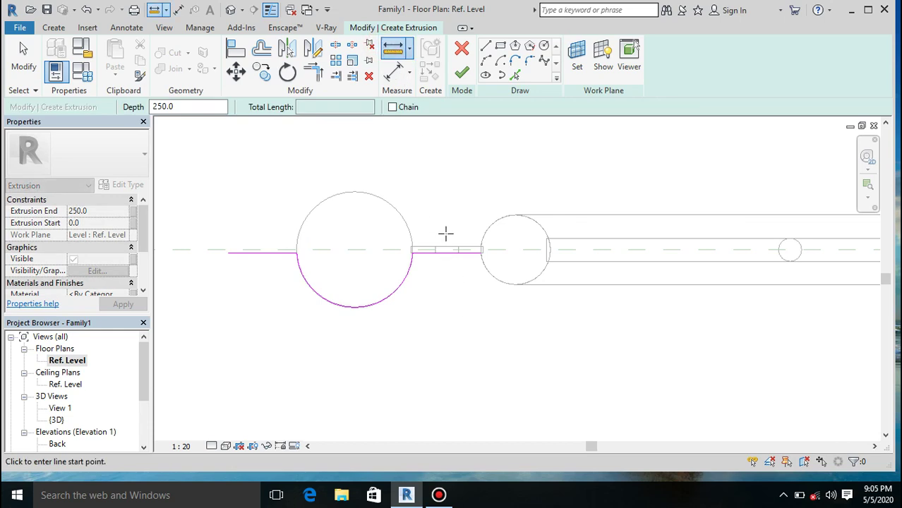
scroll(446, 233, "up", 5)
left_click(446, 281)
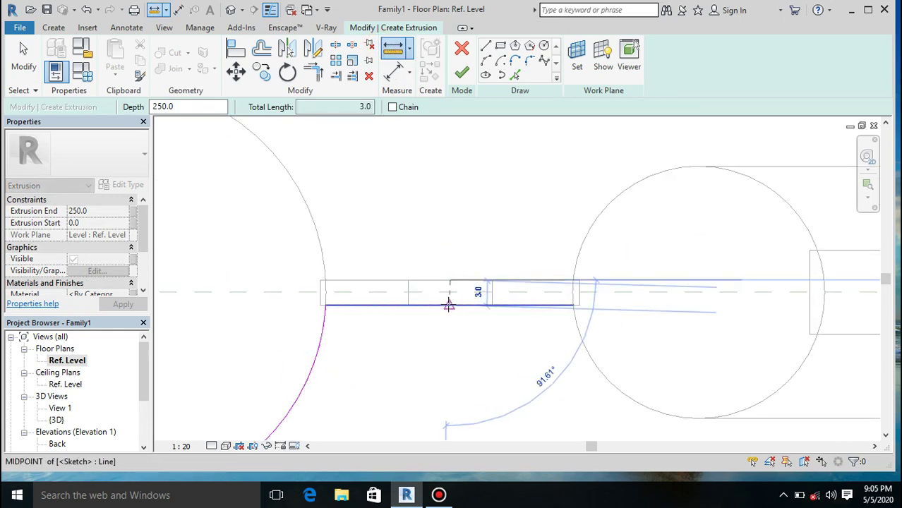
key("Escape")
key("Escape")
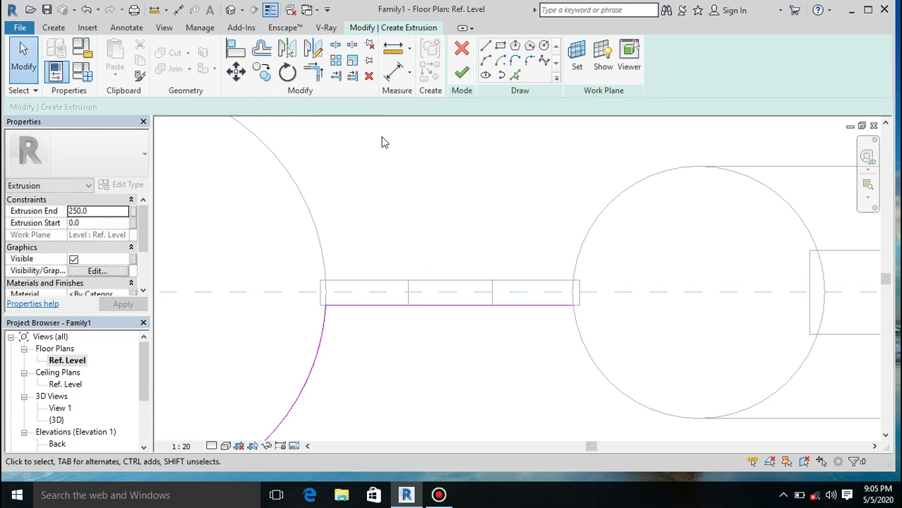
Add offset copies of the lower strap line, the post arc and the left strap line
left_click(516, 75)
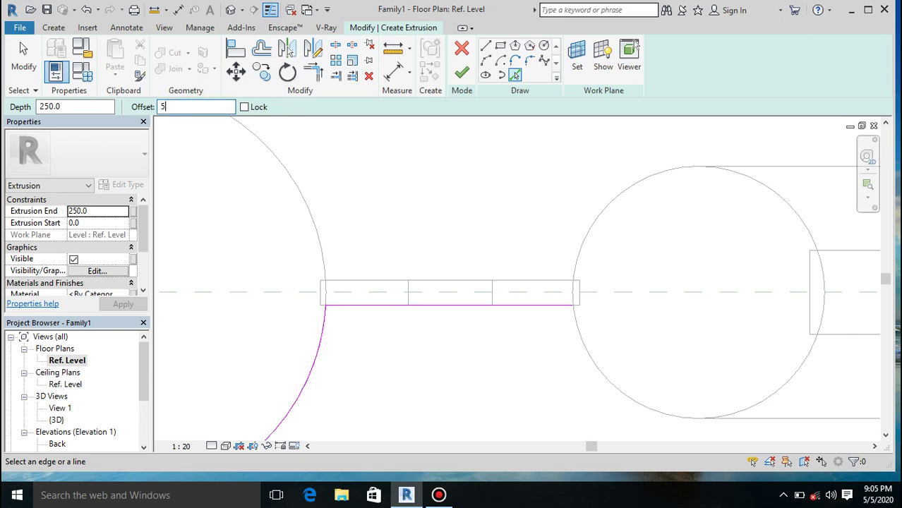
left_click(392, 307)
left_click(307, 391)
scroll(423, 298, "down", 3)
scroll(423, 298, "down", 2)
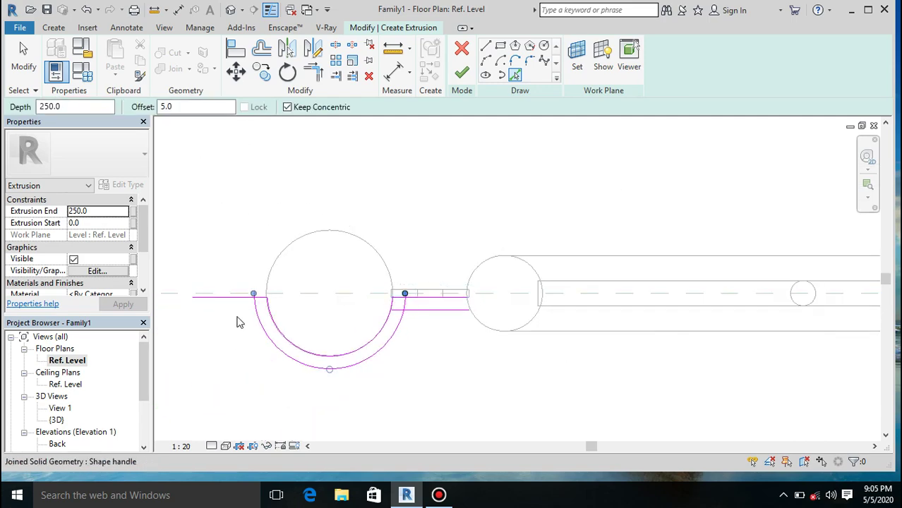
left_click(216, 308)
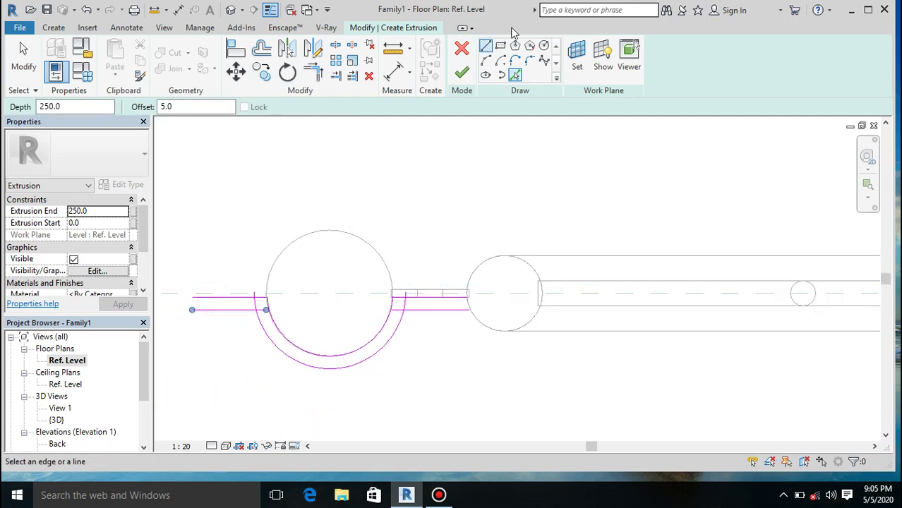
Draw short lines closing the left and right ends of the strap outline
left_click(486, 45)
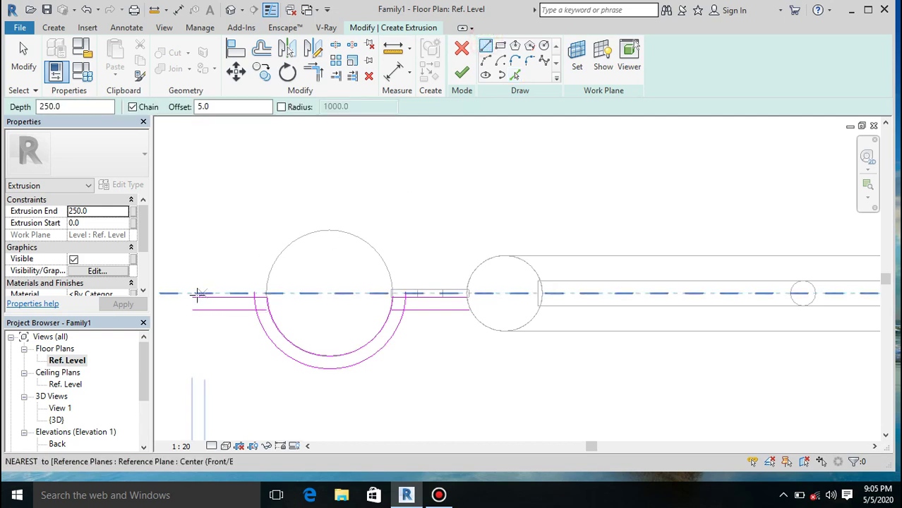
left_click(192, 297)
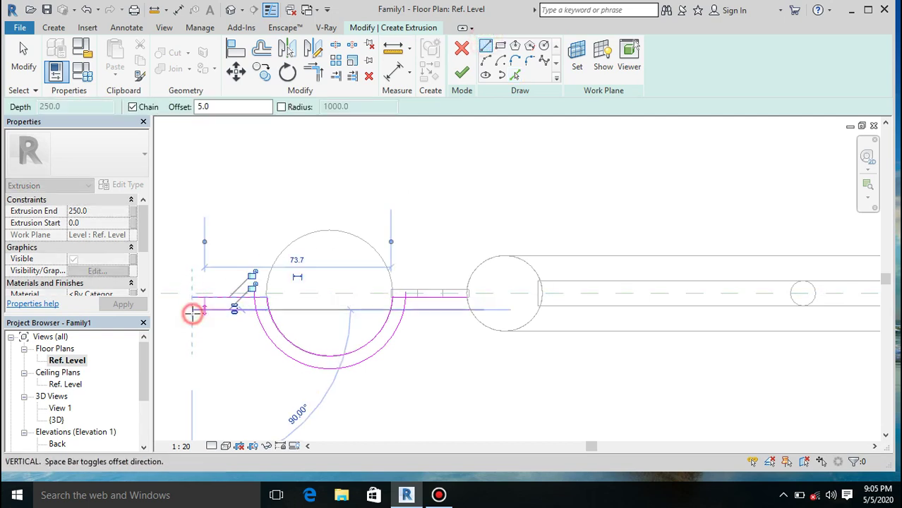
key("Escape")
key("Escape")
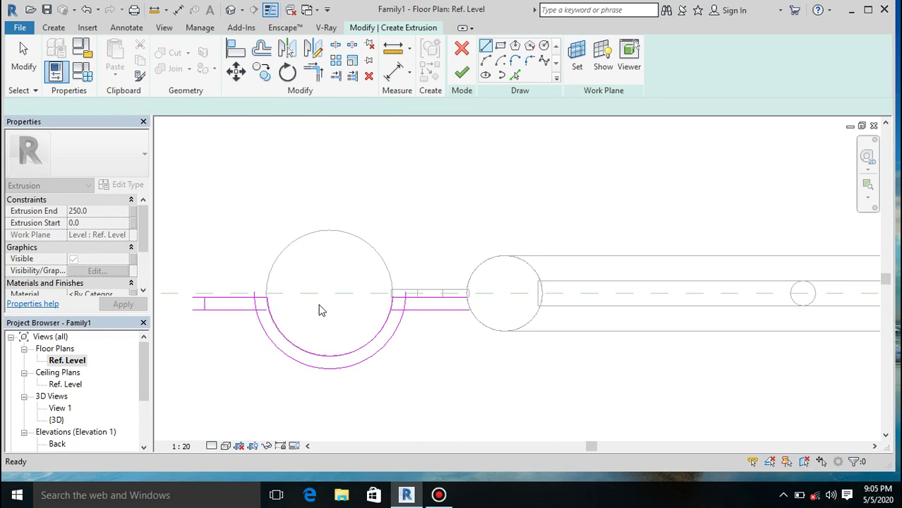
left_click(200, 304)
key("Escape")
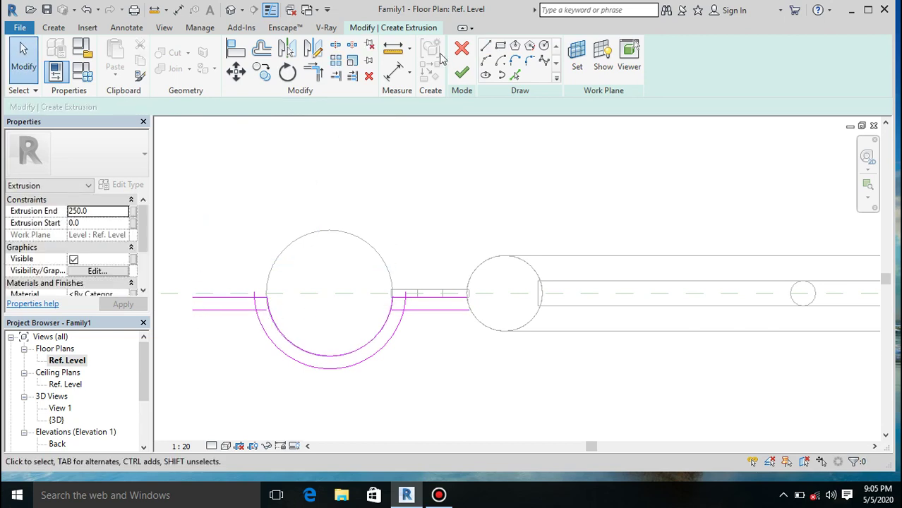
left_click(486, 45)
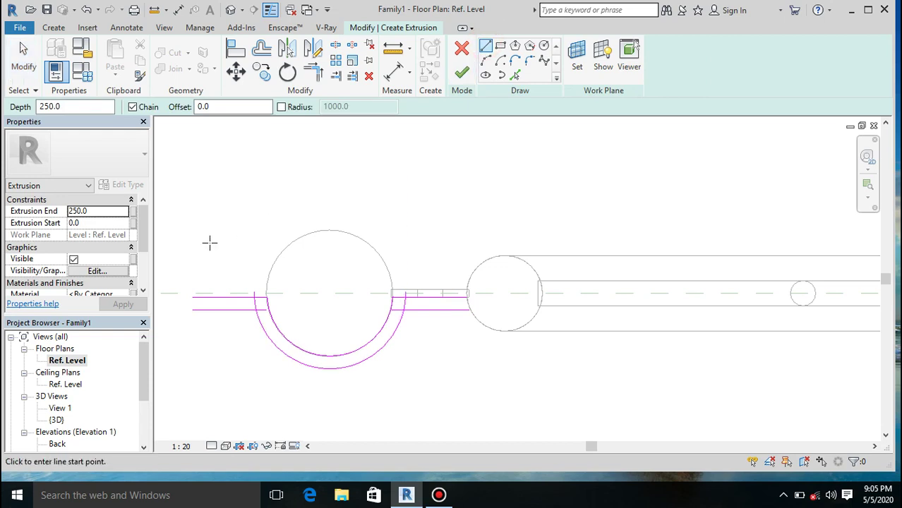
left_click(195, 299)
left_click(192, 309)
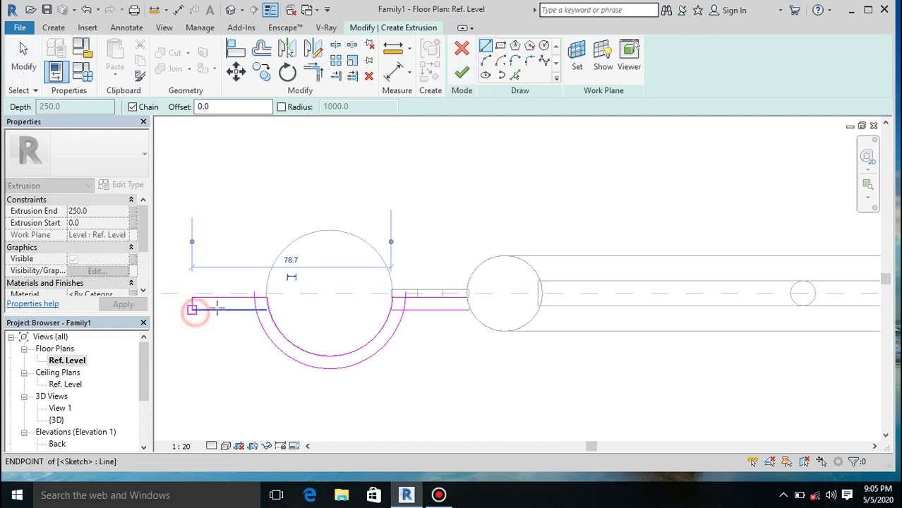
scroll(466, 296, "up", 3)
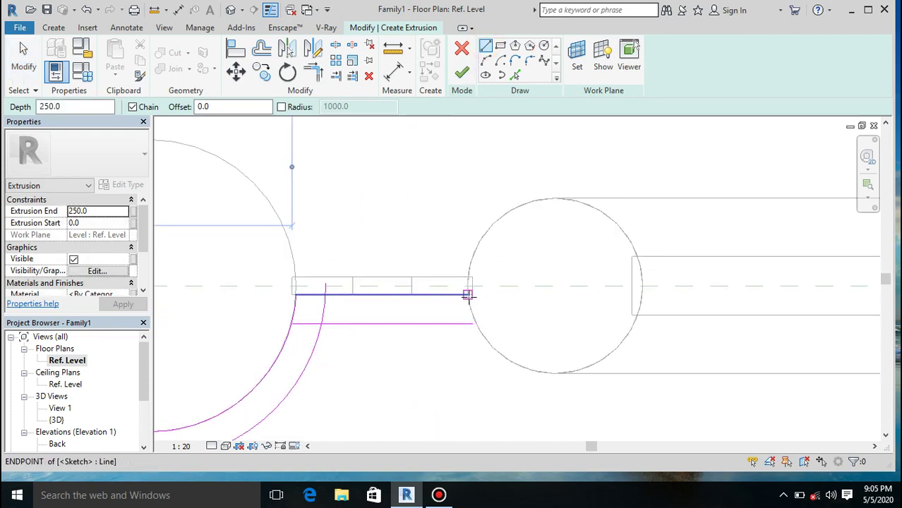
left_click(468, 296)
left_click(468, 323)
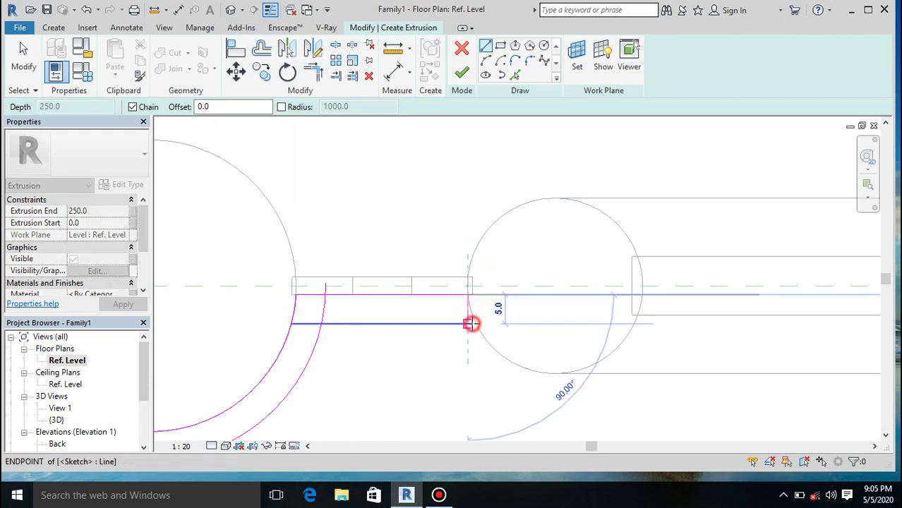
Trim the inner arc to corners with the lower strap lines on both sides
left_click(313, 71)
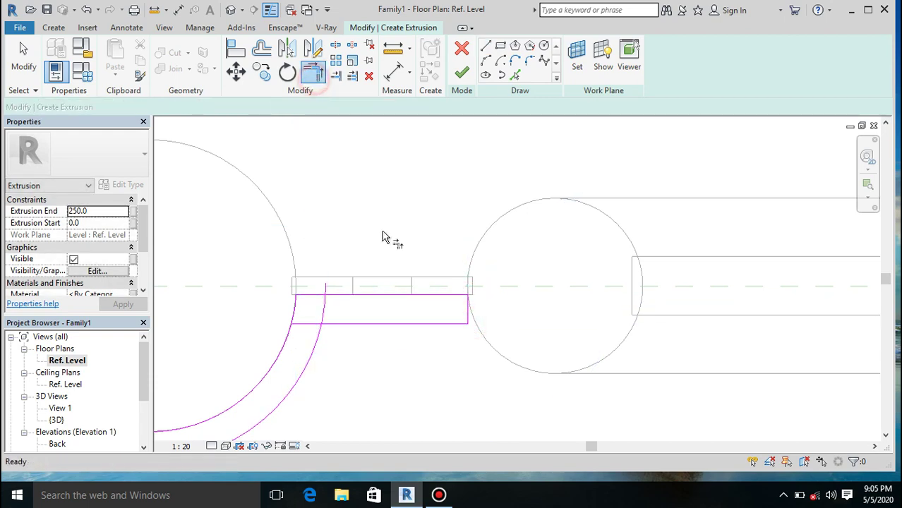
left_click(356, 326)
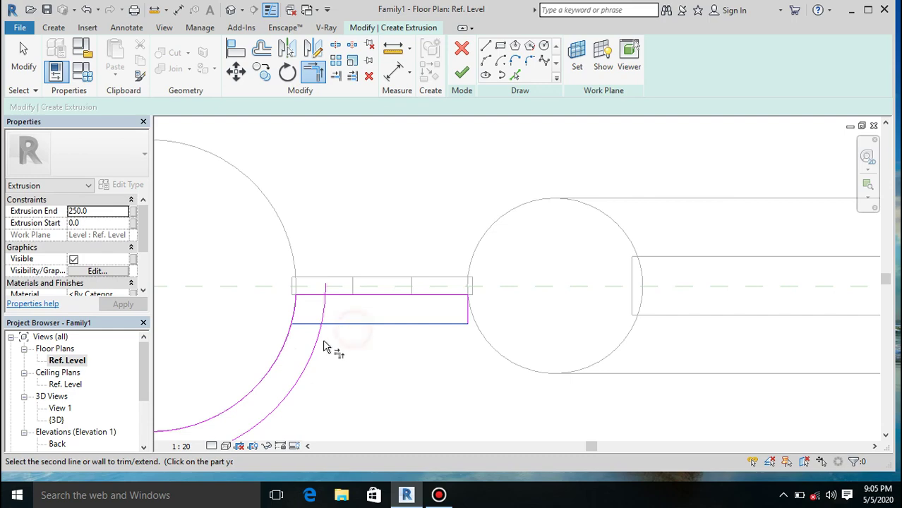
left_click(314, 346)
scroll(393, 315, "down", 3)
scroll(253, 317, "up", 1)
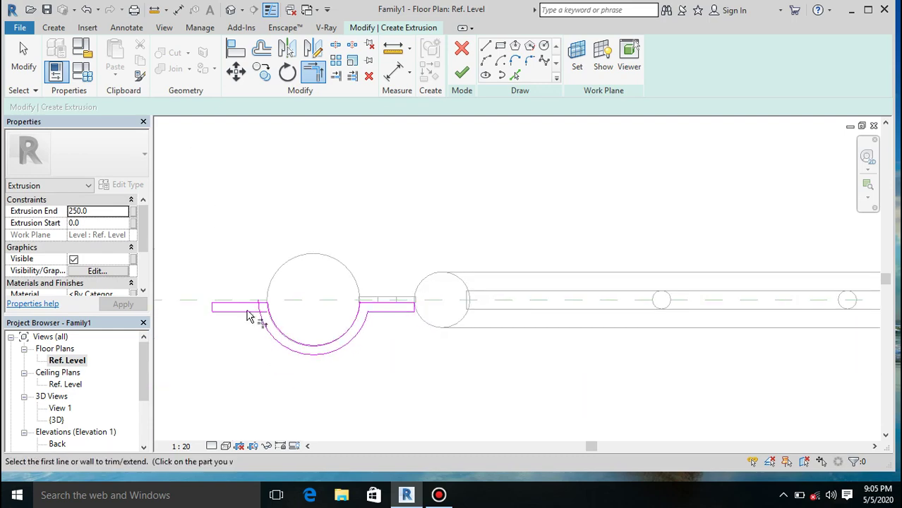
scroll(246, 314, "up", 5)
left_click(258, 327)
left_click(308, 359)
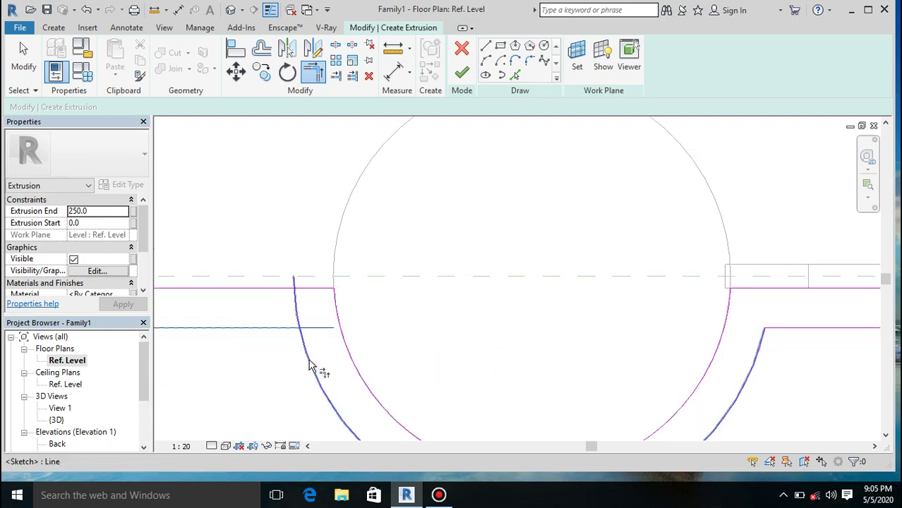
Finish the 250-deep strap extrusion and open the Back elevation
left_click(462, 77)
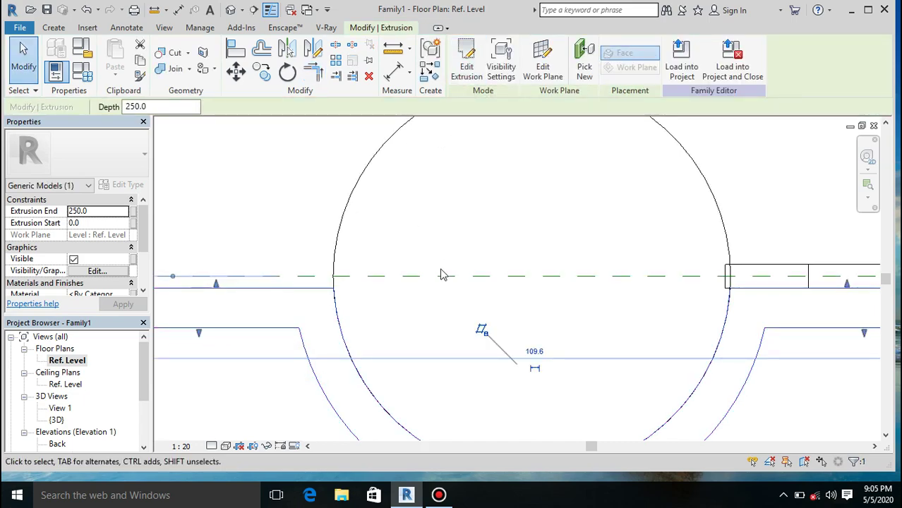
scroll(442, 274, "down", 2)
scroll(442, 273, "down", 2)
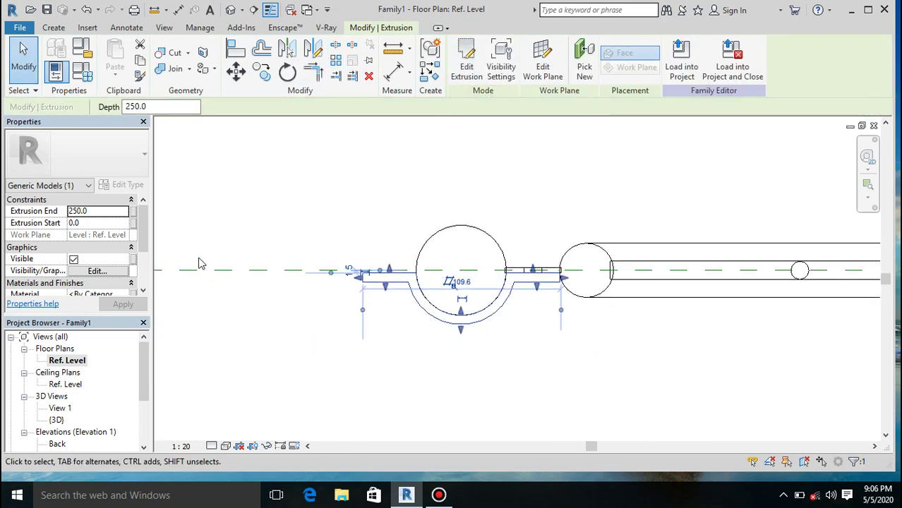
double_click(57, 445)
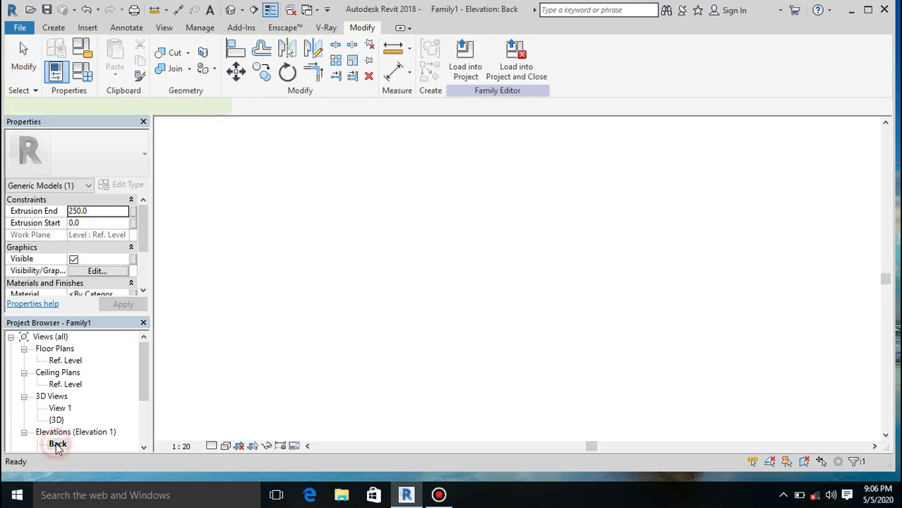
Drag the strap extrusion's bottom and top handles so it spans 181.0 to 247.0
scroll(485, 340, "up", 4)
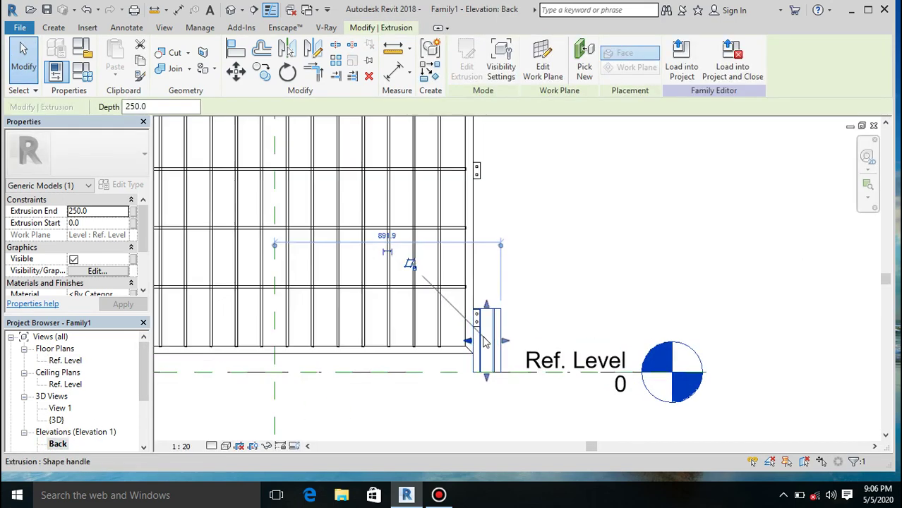
scroll(492, 292, "up", 1)
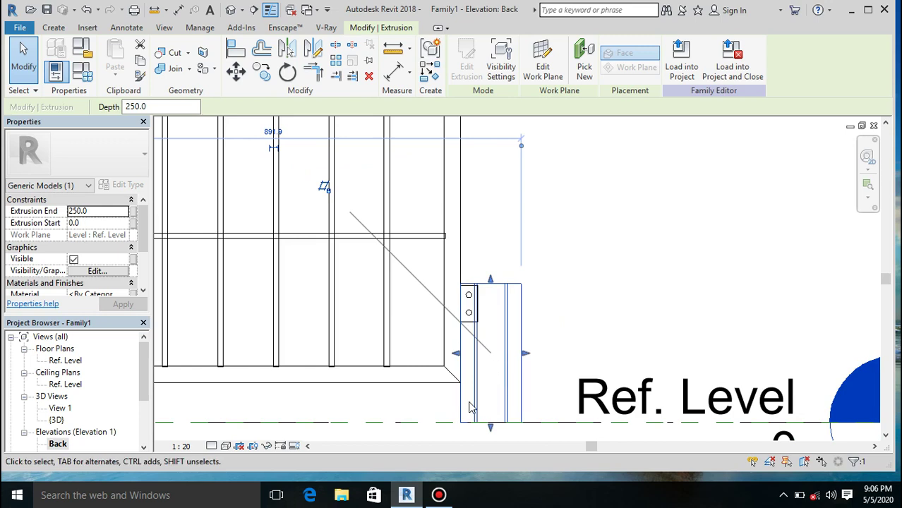
left_click_drag(491, 429, 492, 323)
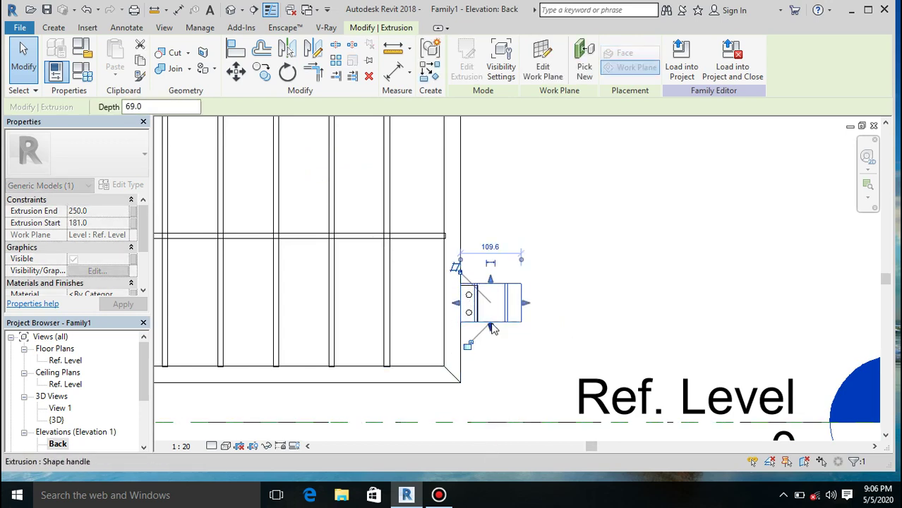
scroll(487, 295, "up", 2)
left_click_drag(495, 268, 495, 283)
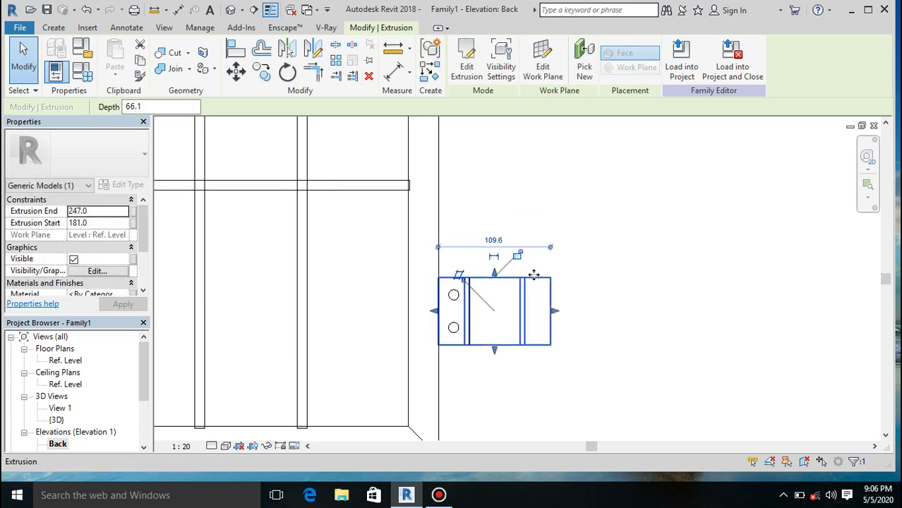
scroll(515, 375, "down", 4)
scroll(515, 375, "down", 4)
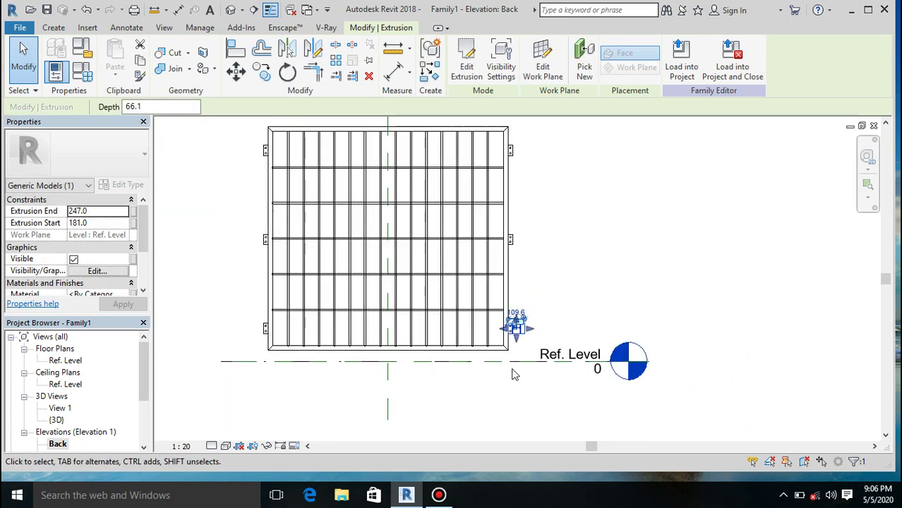
scroll(515, 185, "up", 3)
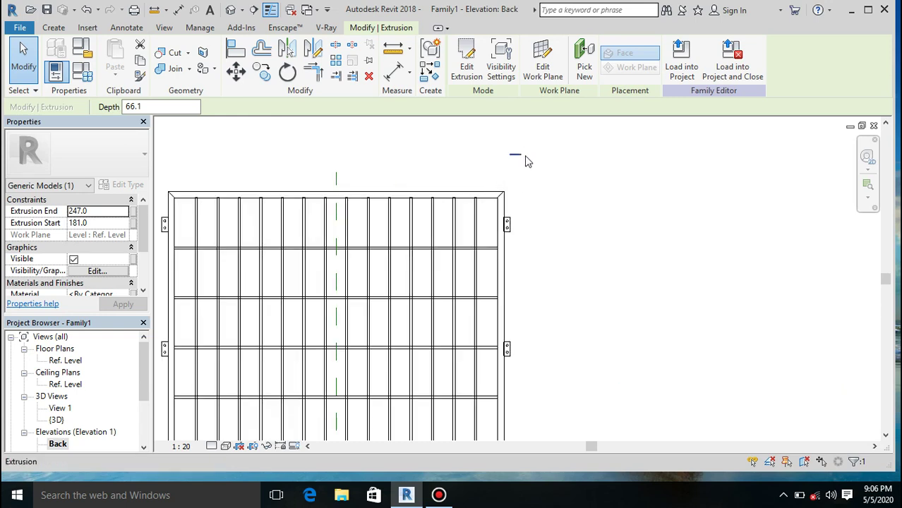
left_click(234, 11)
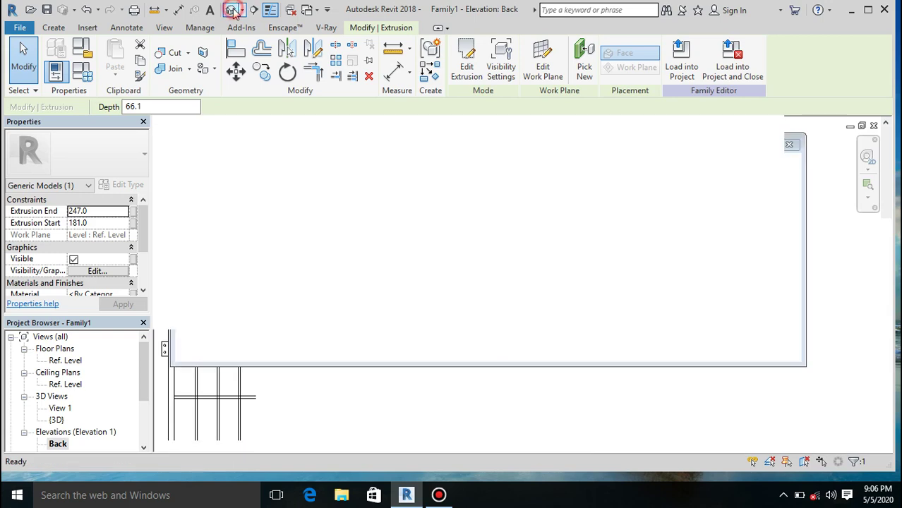
Zoom in and out in 3D to inspect the strap wrapped around the post's base
scroll(370, 193, "down", 3)
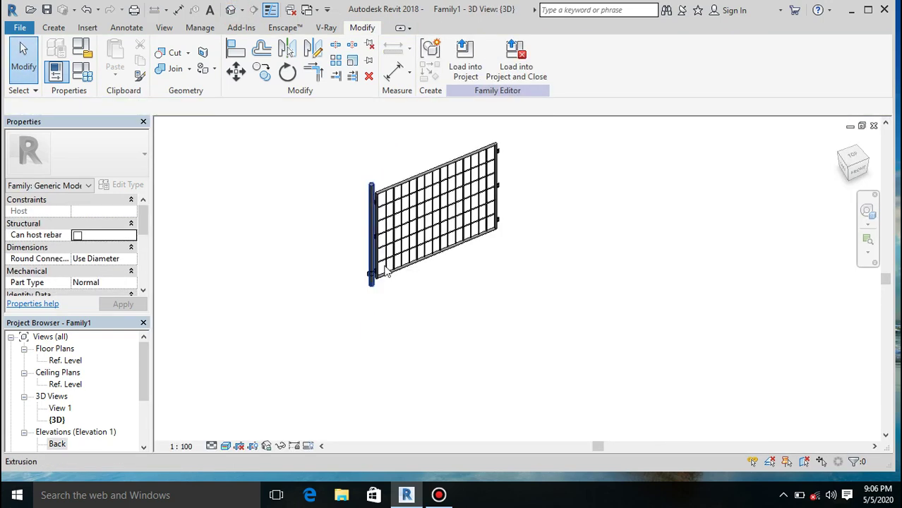
scroll(369, 274, "up", 3)
scroll(369, 274, "up", 5)
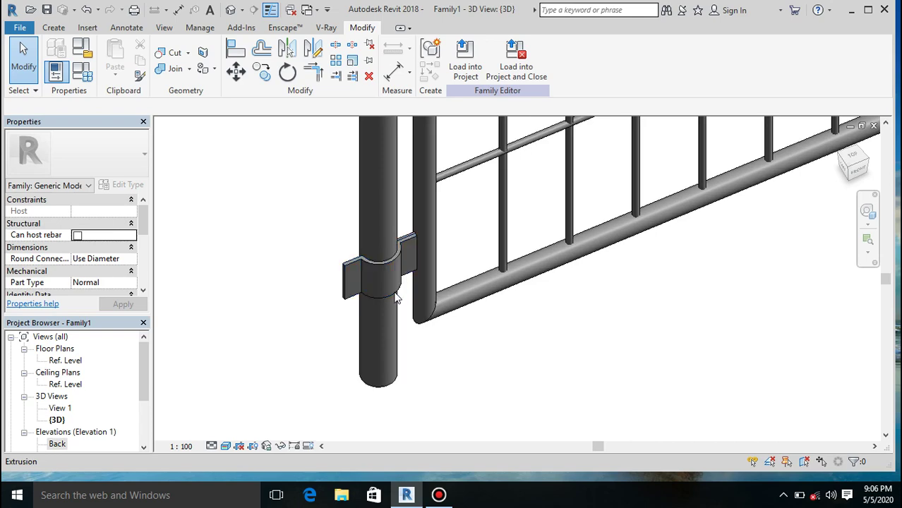
scroll(395, 298, "up", 6)
scroll(434, 245, "down", 8)
scroll(433, 239, "down", 6)
scroll(465, 343, "down", 3)
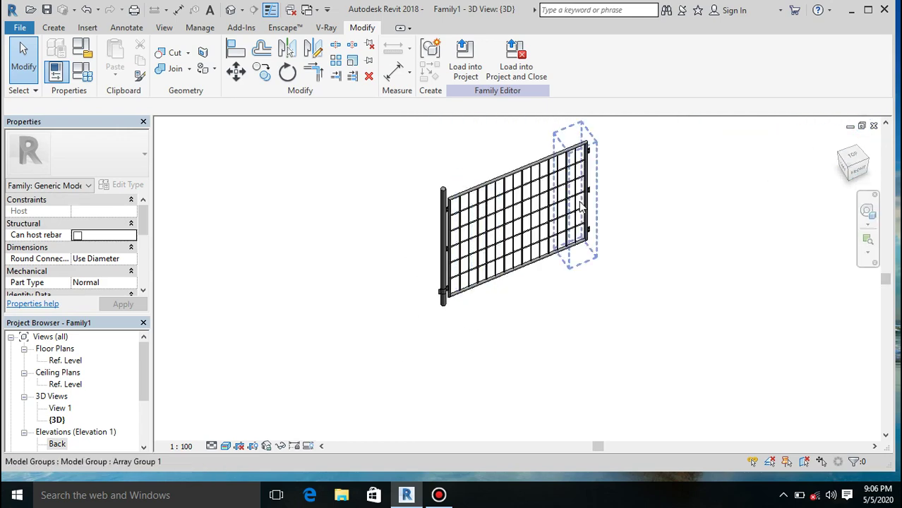
double_click(56, 444)
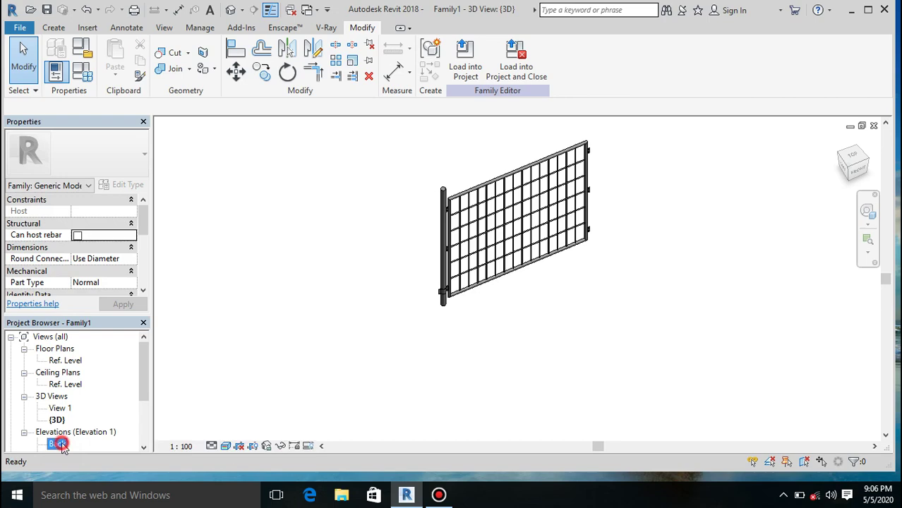
Copy the small strap clamp from its corner to a position further up the post
scroll(397, 233, "down", 3)
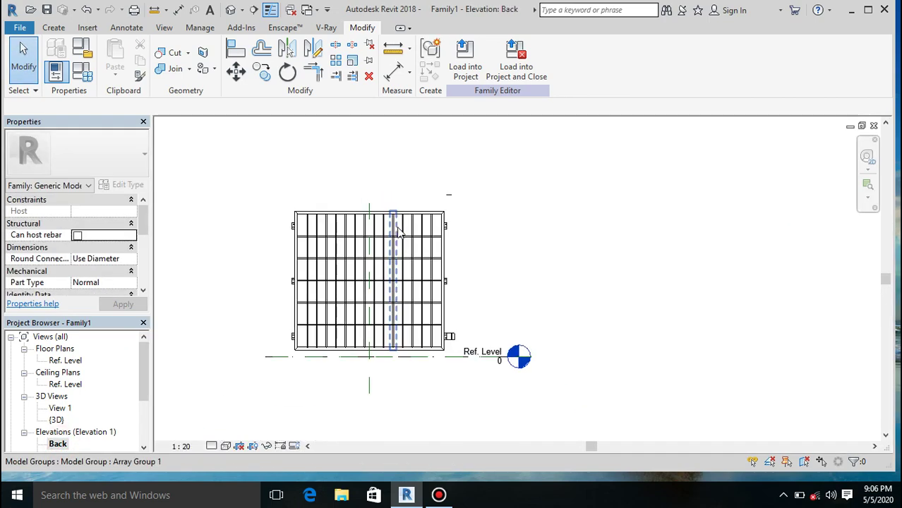
scroll(459, 340, "up", 5)
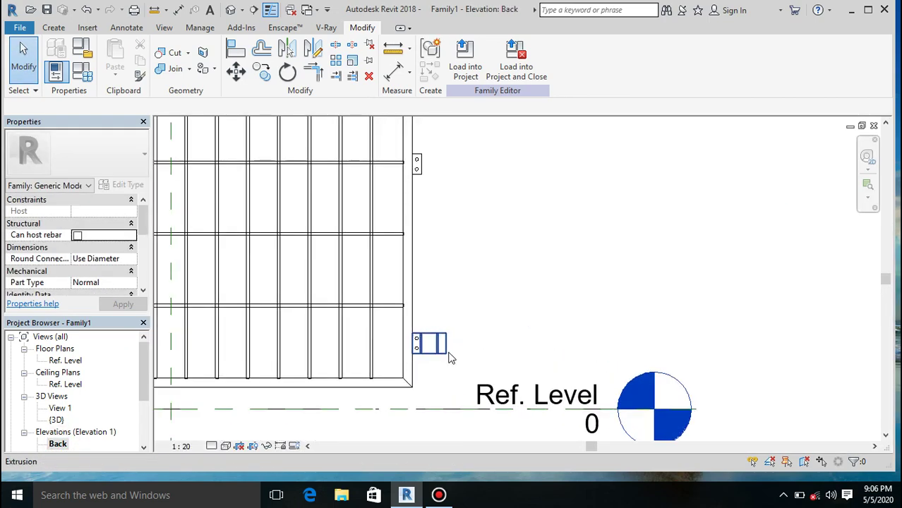
left_click(450, 355)
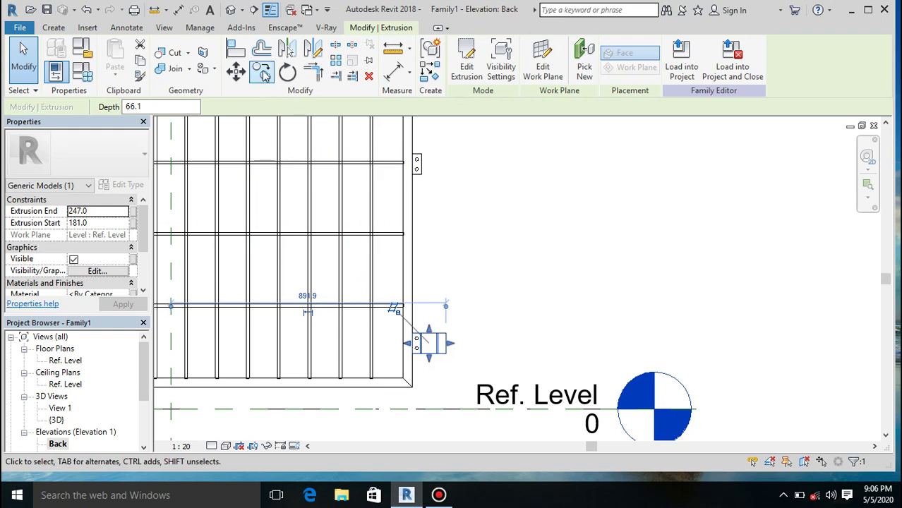
left_click(262, 72)
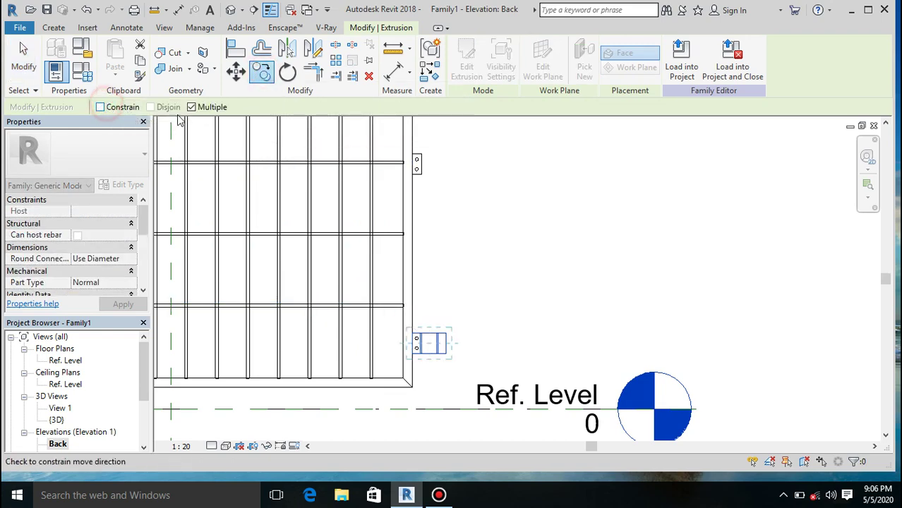
scroll(423, 371, "up", 2)
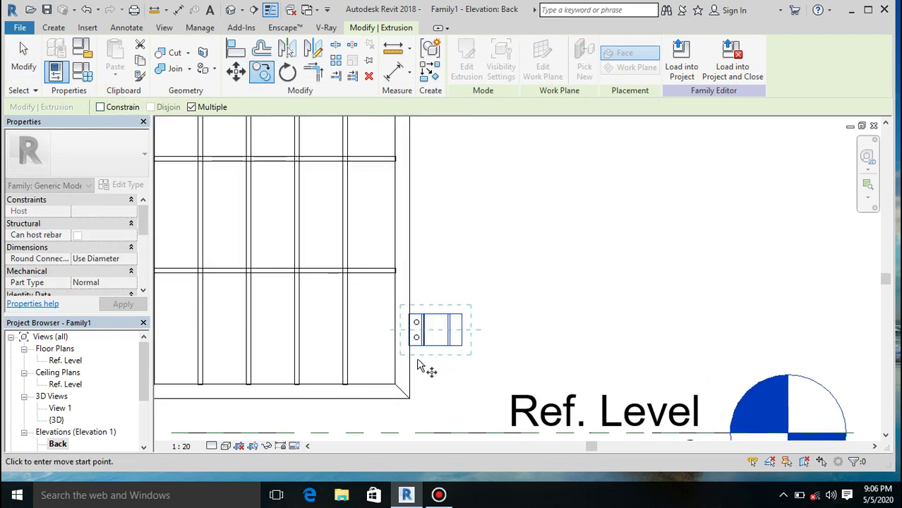
scroll(418, 381, "up", 2)
scroll(410, 339, "up", 3)
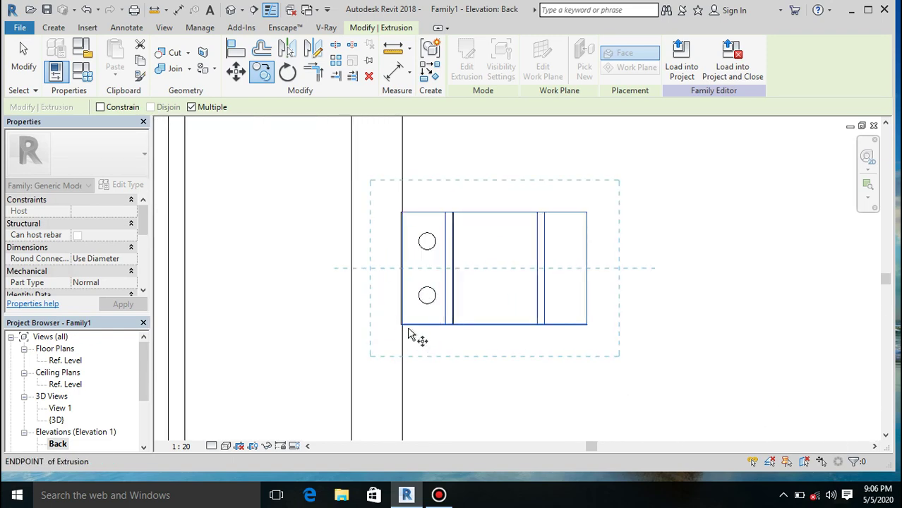
left_click(402, 325)
scroll(463, 375, "down", 4)
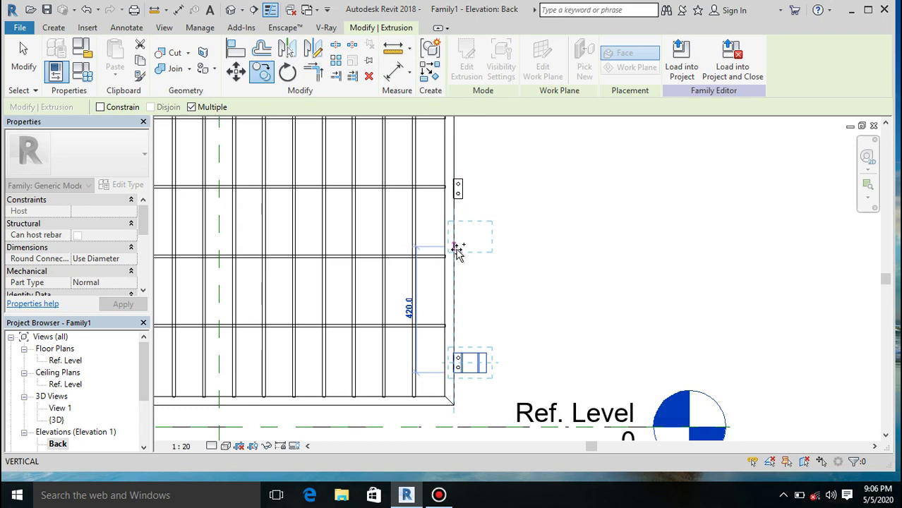
scroll(459, 185, "up", 3)
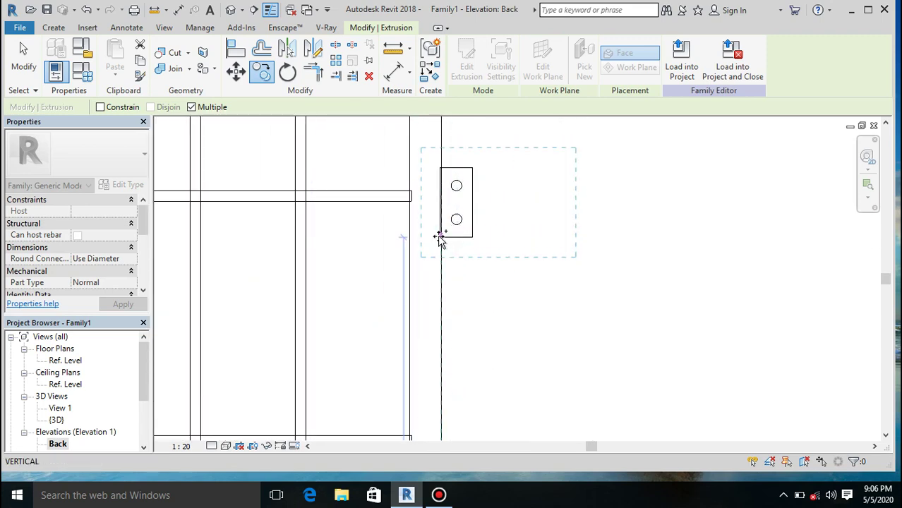
scroll(439, 238, "up", 1)
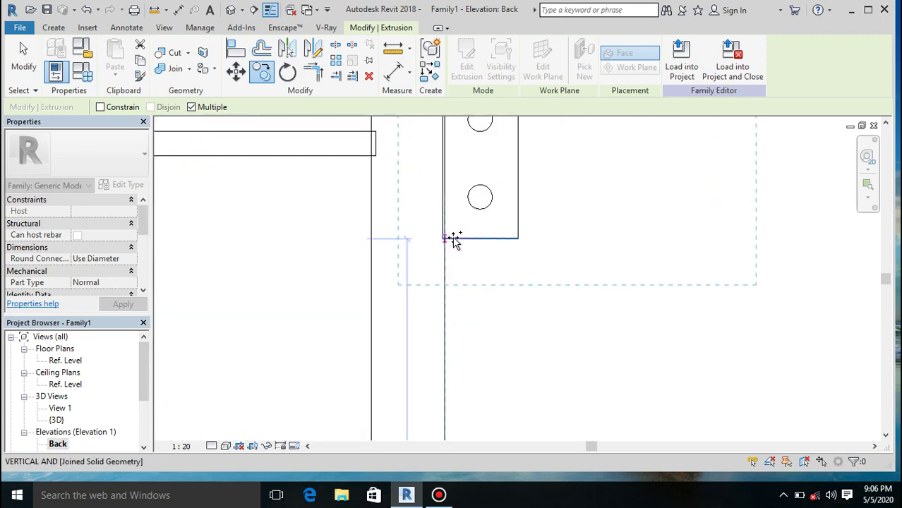
left_click(479, 194)
scroll(477, 192, "down", 4)
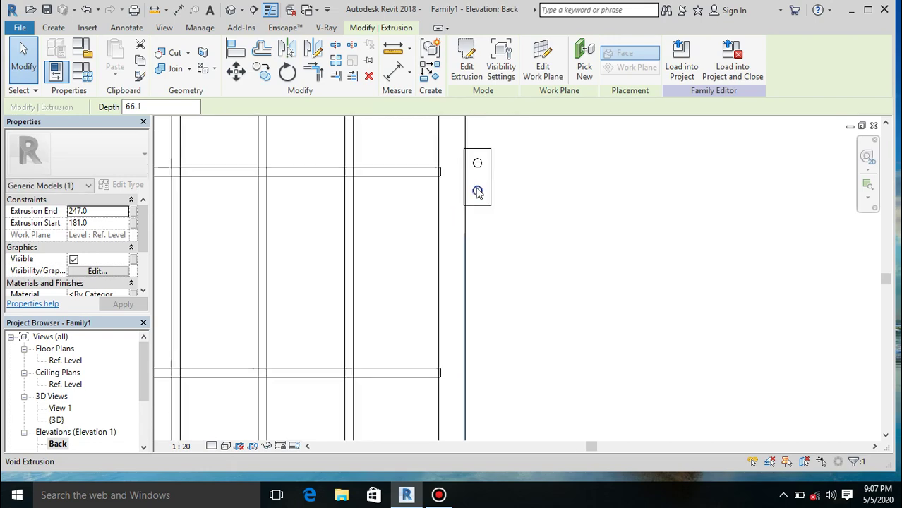
scroll(478, 192, "down", 3)
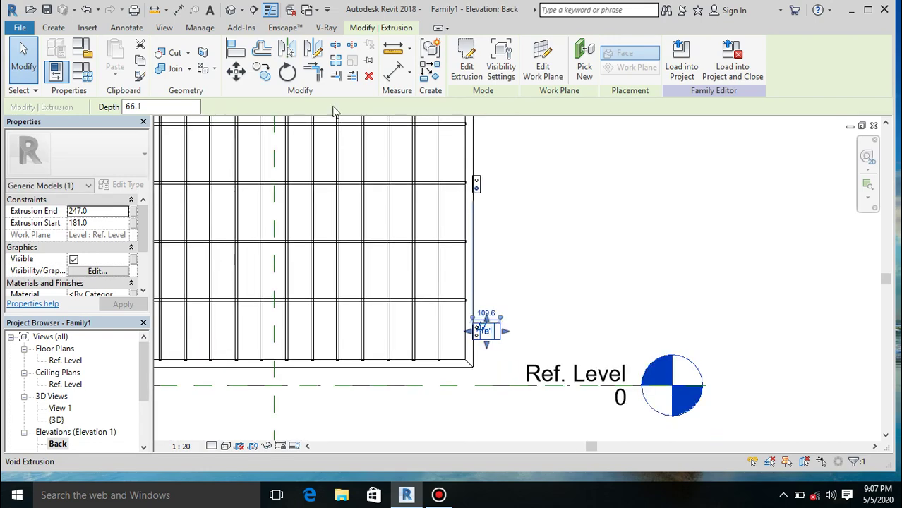
Start another clamp copy from the clamp's midpoint, then end the Copy command
left_click(262, 74)
scroll(488, 337, "up", 5)
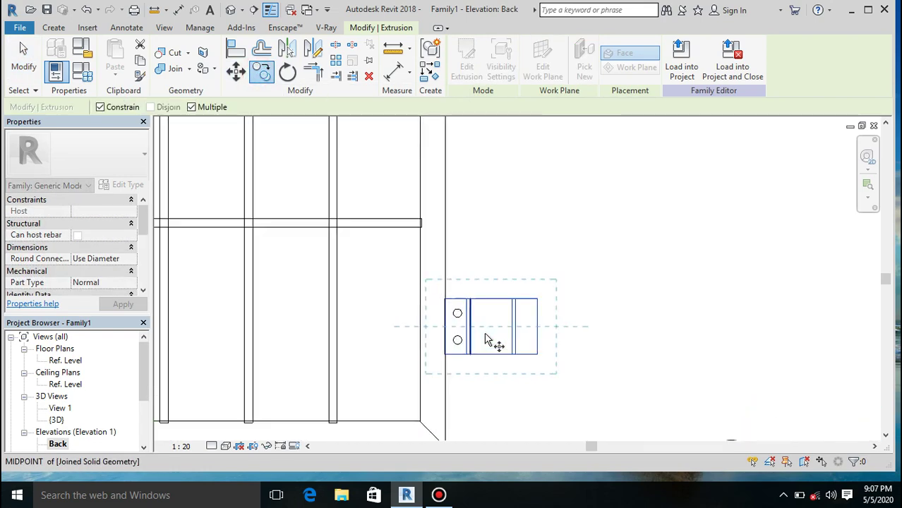
scroll(439, 331, "up", 5)
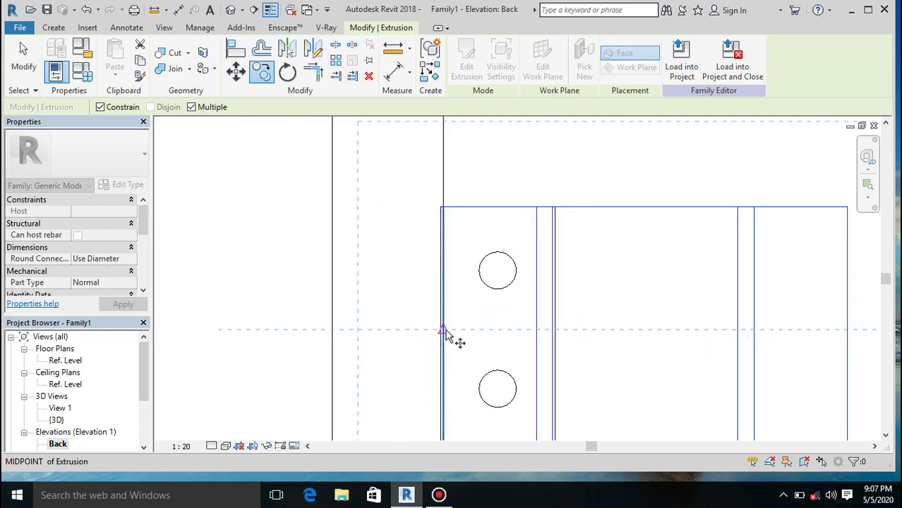
left_click(445, 332)
scroll(447, 325, "down", 6)
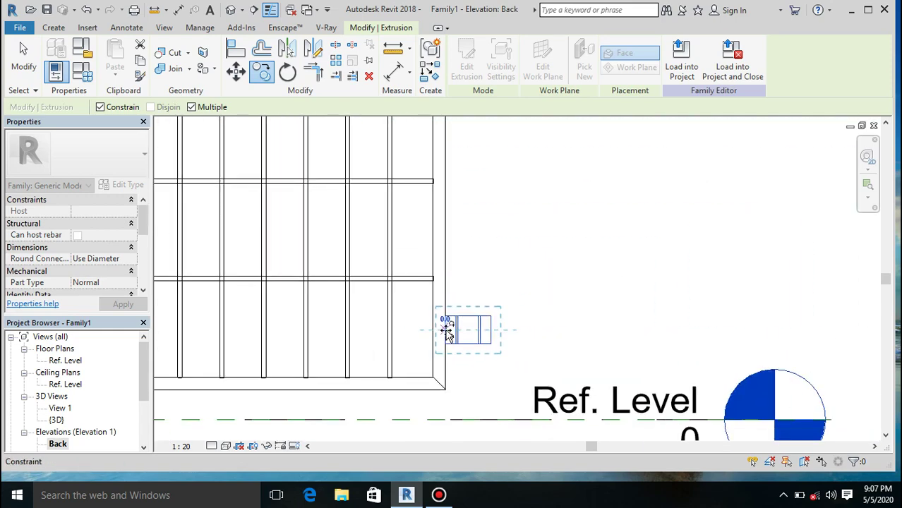
scroll(448, 265, "up", 4)
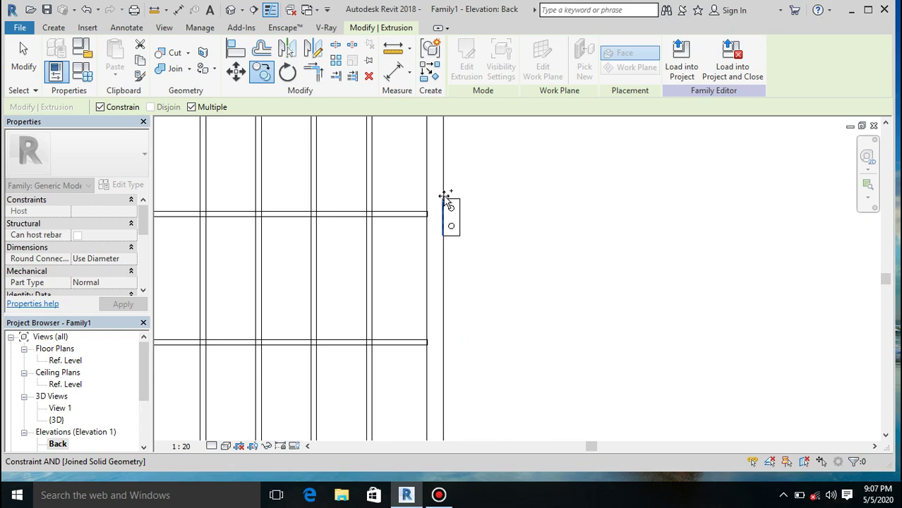
scroll(447, 212, "up", 3)
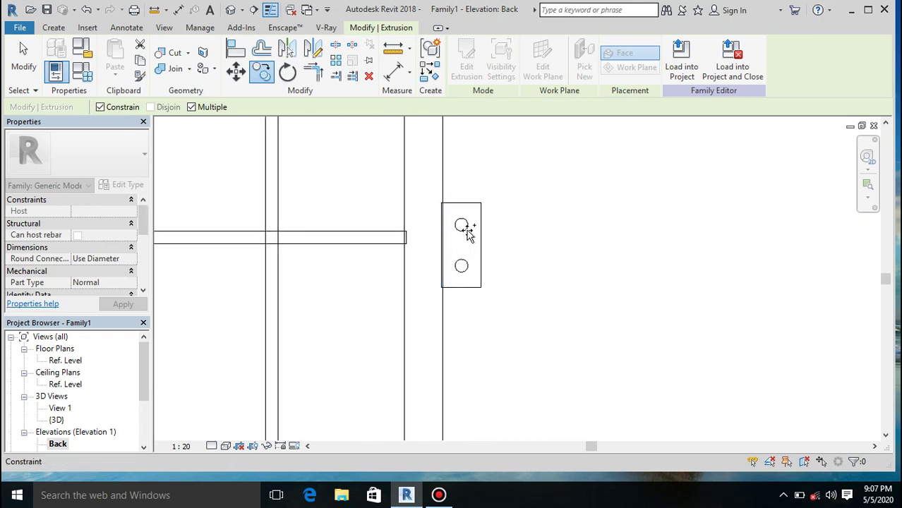
scroll(470, 233, "down", 1)
key("Escape")
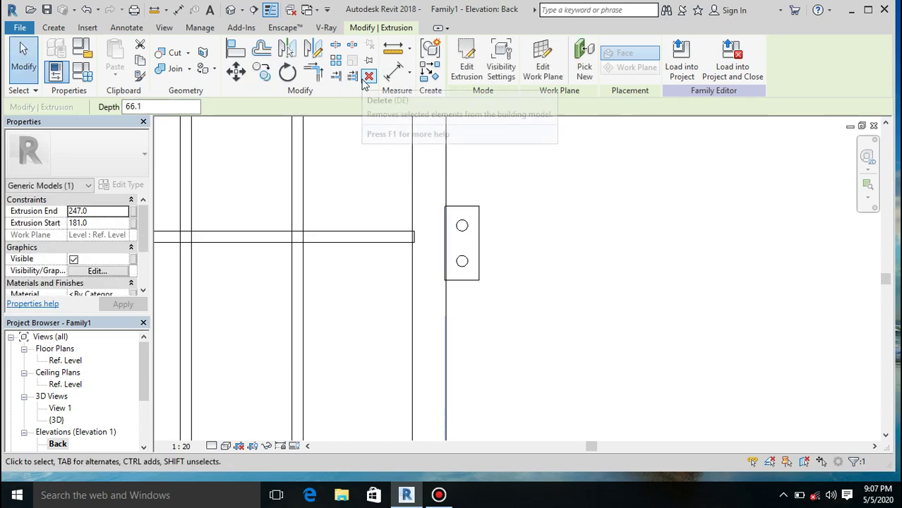
Start moving the selected clamp with MV, using the upper hole as the start point
scroll(398, 204, "down", 4)
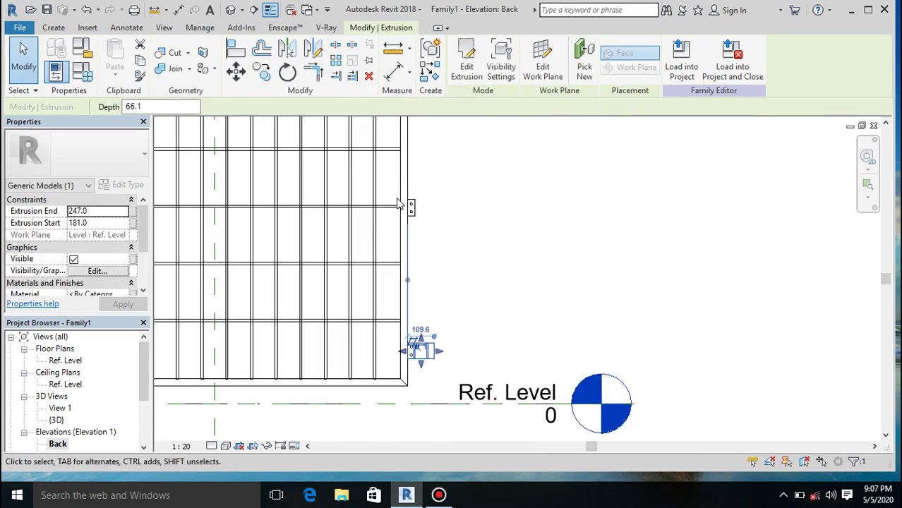
left_click(261, 71)
scroll(405, 355, "up", 4)
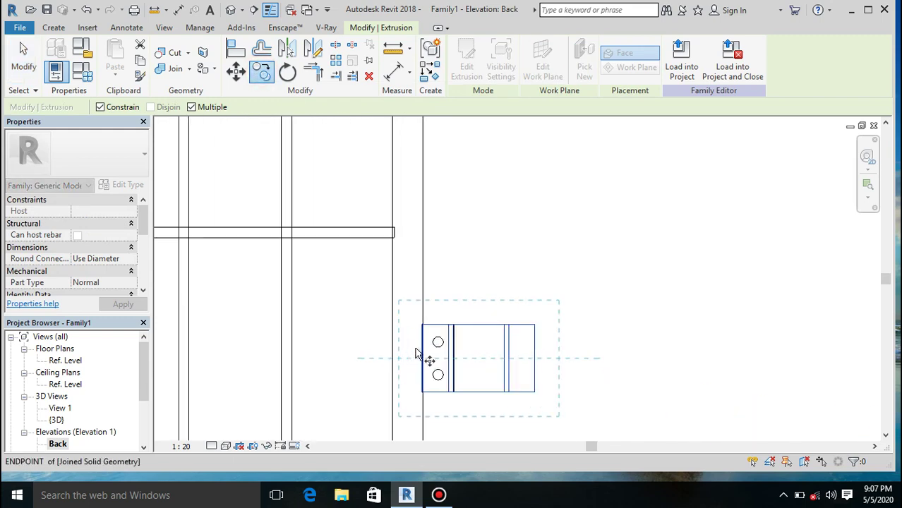
scroll(438, 344, "up", 5)
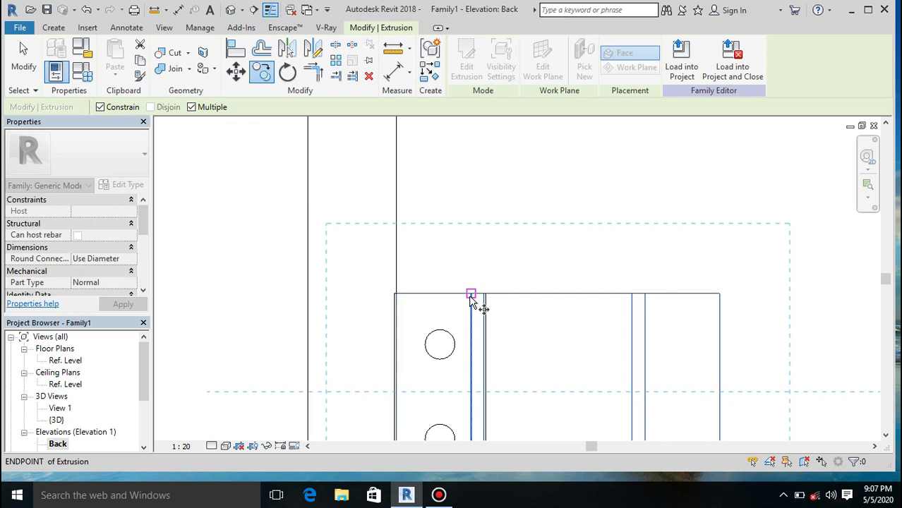
key("m")
key("v")
scroll(484, 282, "down", 1)
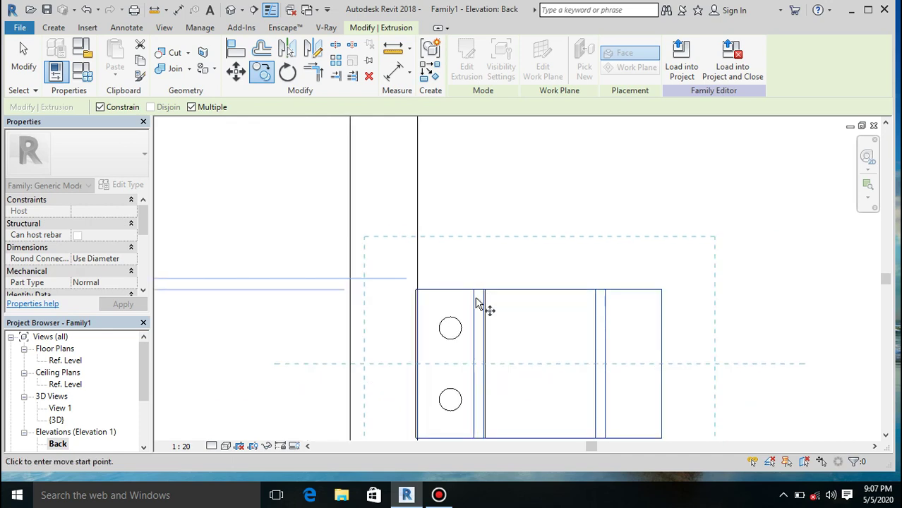
left_click(450, 317)
With Constrain unchecked, move the clamp to the hole's midpoint beside the outer frame, then finish
scroll(521, 242, "down", 4)
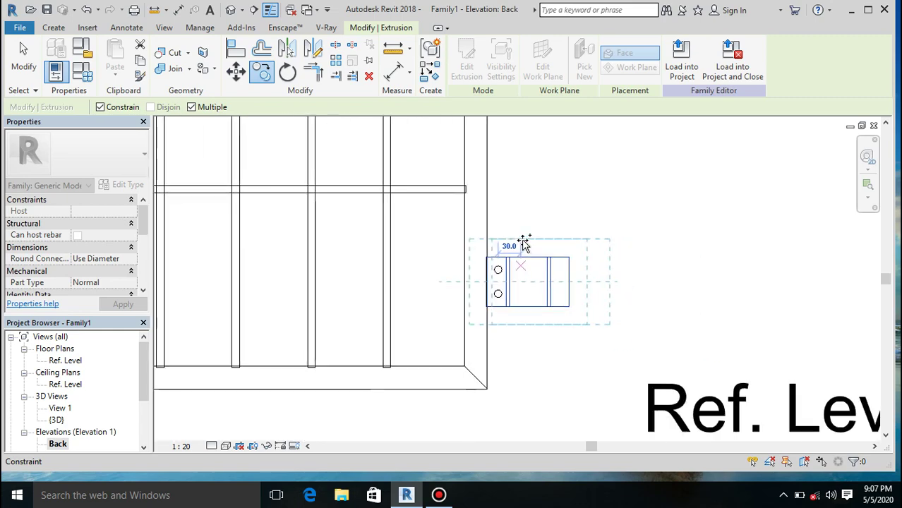
left_click(100, 106)
scroll(466, 260, "down", 4)
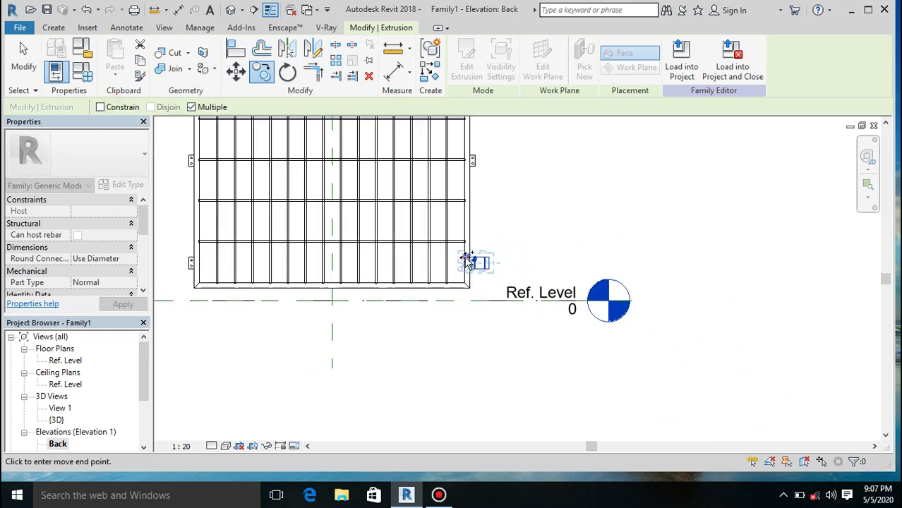
scroll(476, 144, "up", 5)
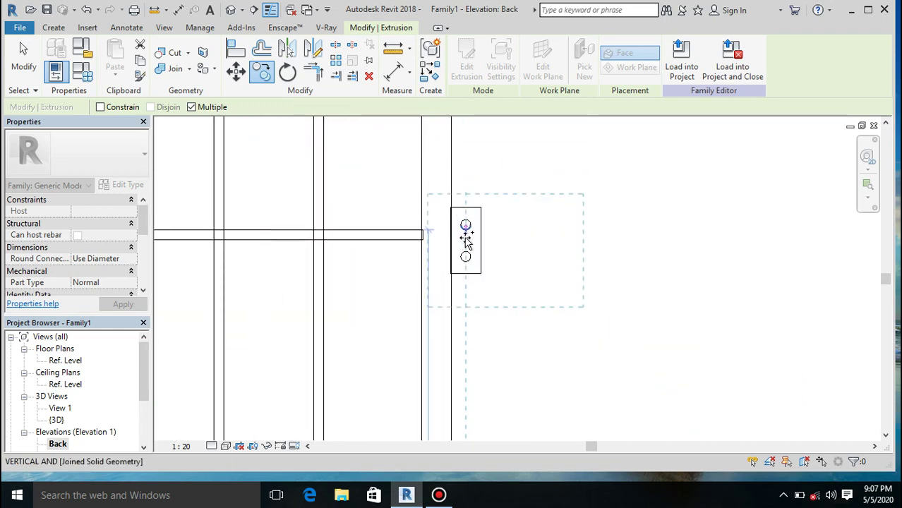
scroll(466, 224, "up", 3)
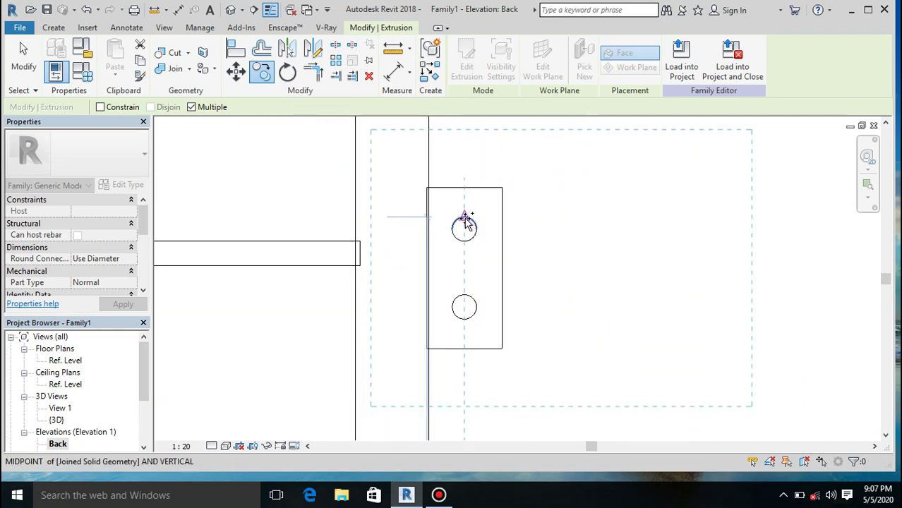
left_click(465, 220)
scroll(519, 304, "down", 5)
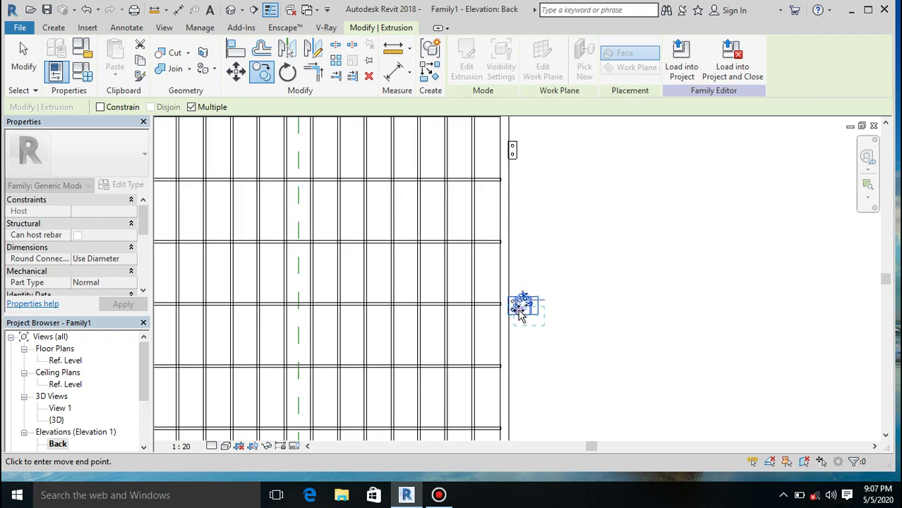
scroll(515, 168, "up", 4)
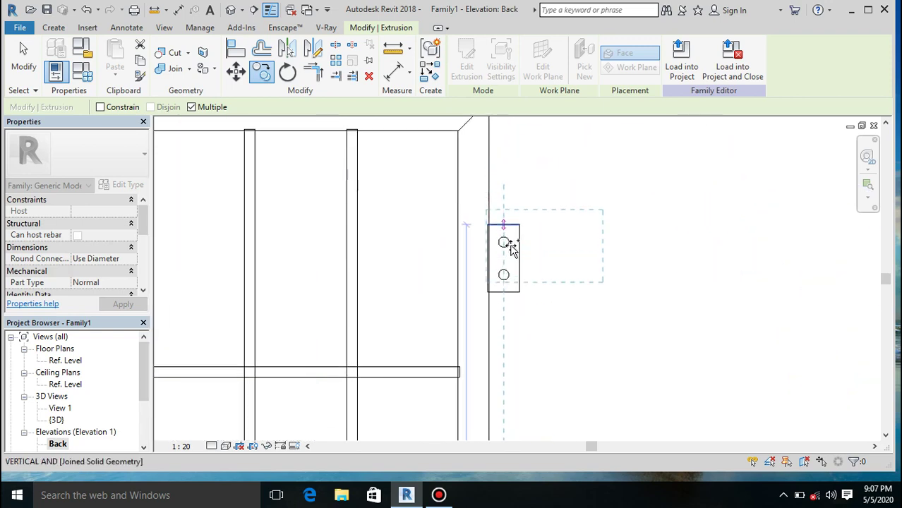
scroll(512, 247, "up", 2)
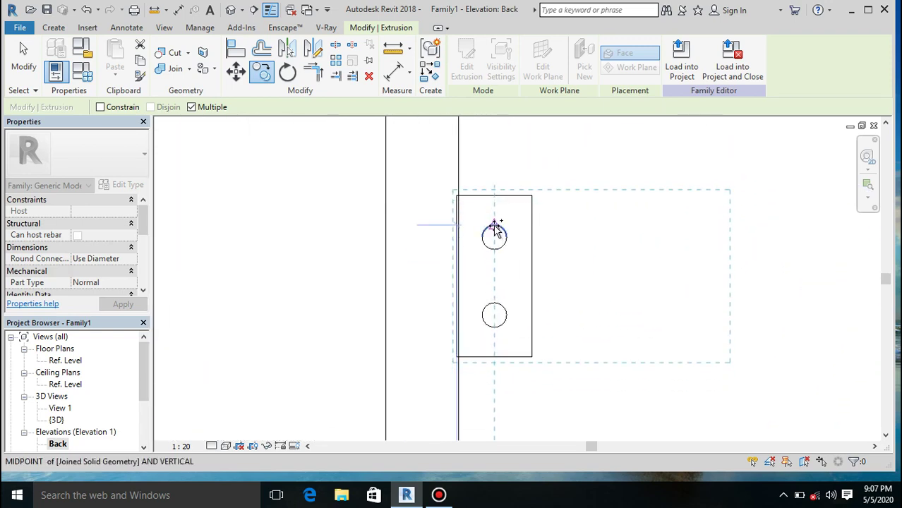
scroll(497, 230, "down", 2)
scroll(584, 171, "down", 3)
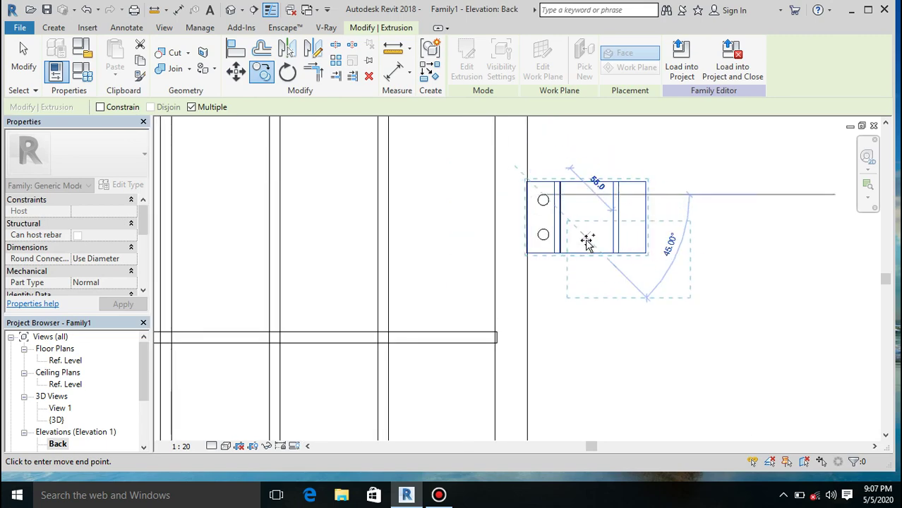
scroll(587, 241, "down", 5)
key("Escape")
key("Escape")
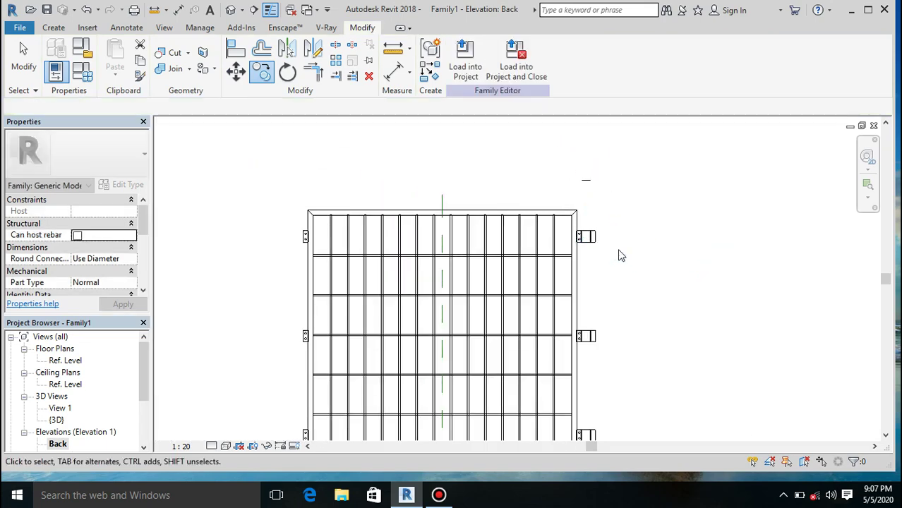
Mirror-copy the right-side clamps across the Center reference plane, then show the default 3D view
left_click_drag(623, 214, 593, 436)
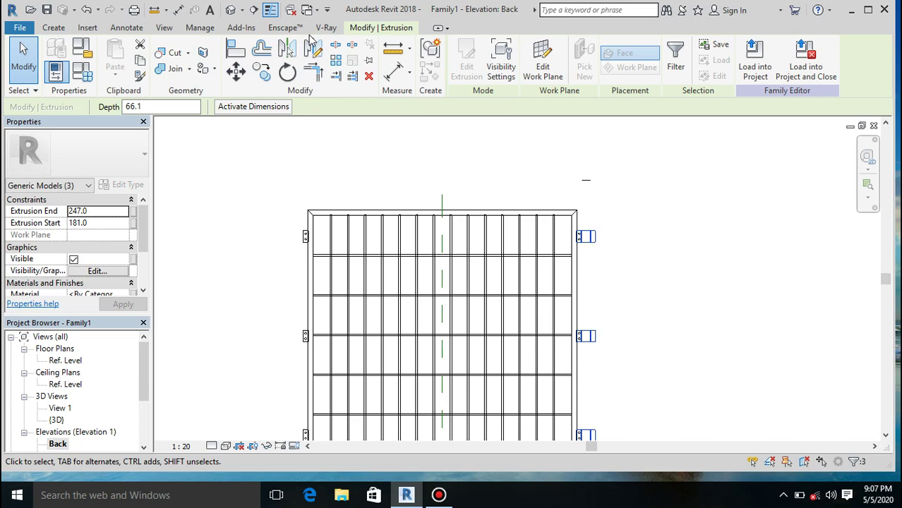
left_click(313, 48)
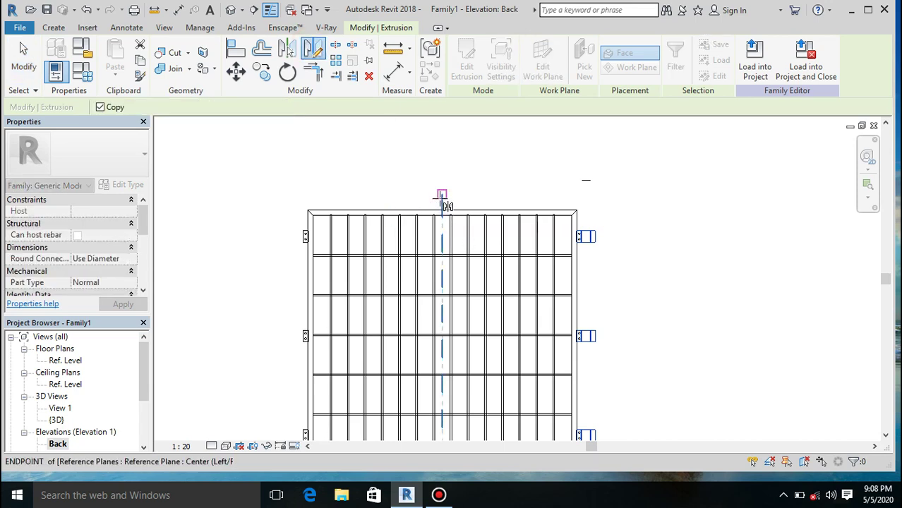
left_click(287, 48)
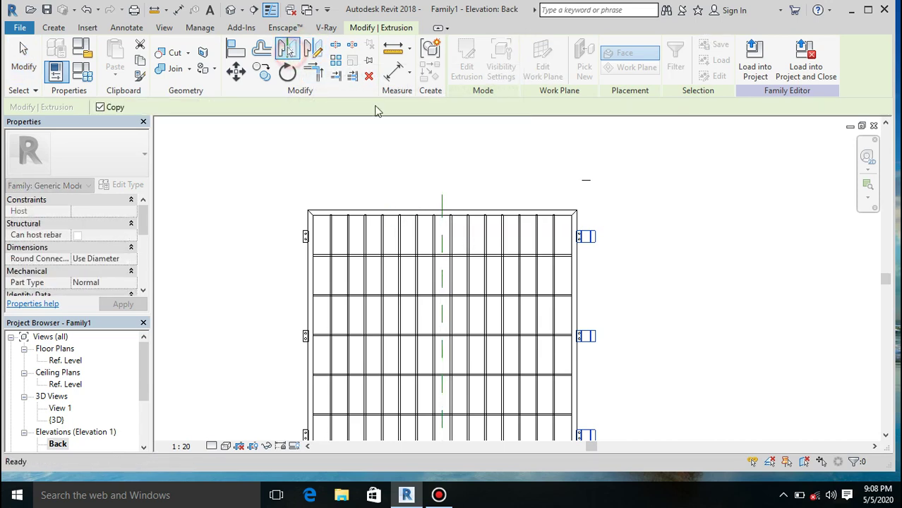
left_click(442, 205)
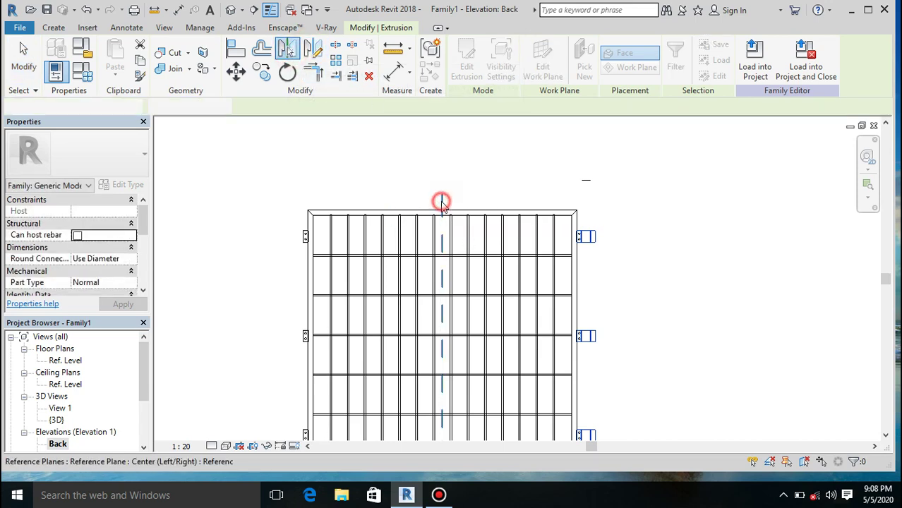
left_click(230, 10)
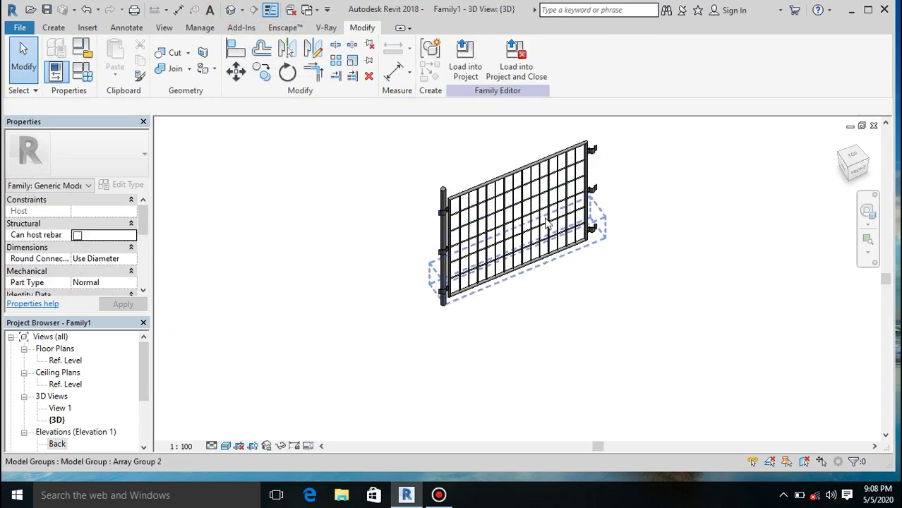
Open the Ref. Level floor plan to view the round post and its U-shaped strap from above
scroll(455, 212, "up", 2)
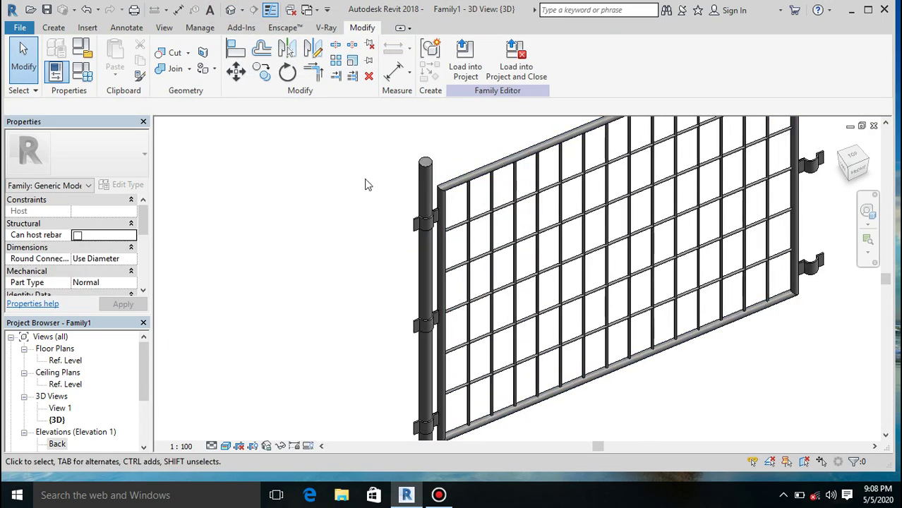
scroll(368, 185, "down", 4)
scroll(530, 187, "down", 2)
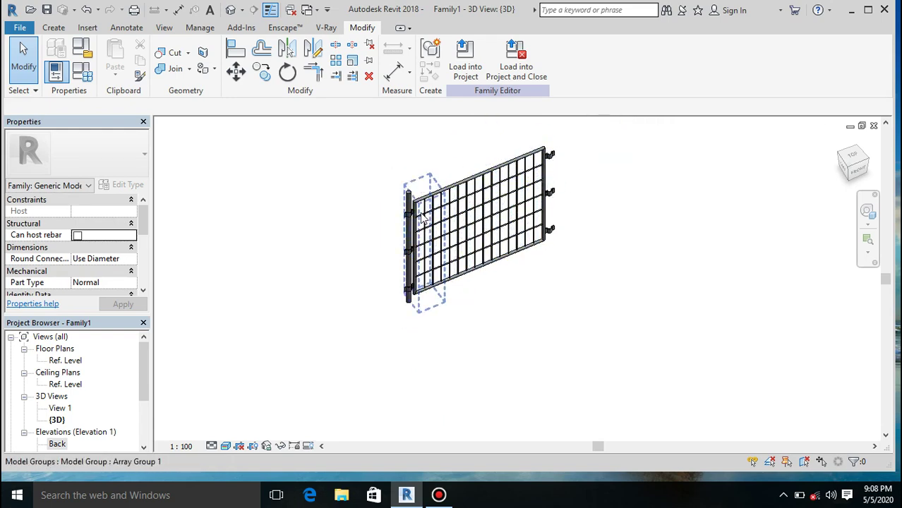
double_click(67, 362)
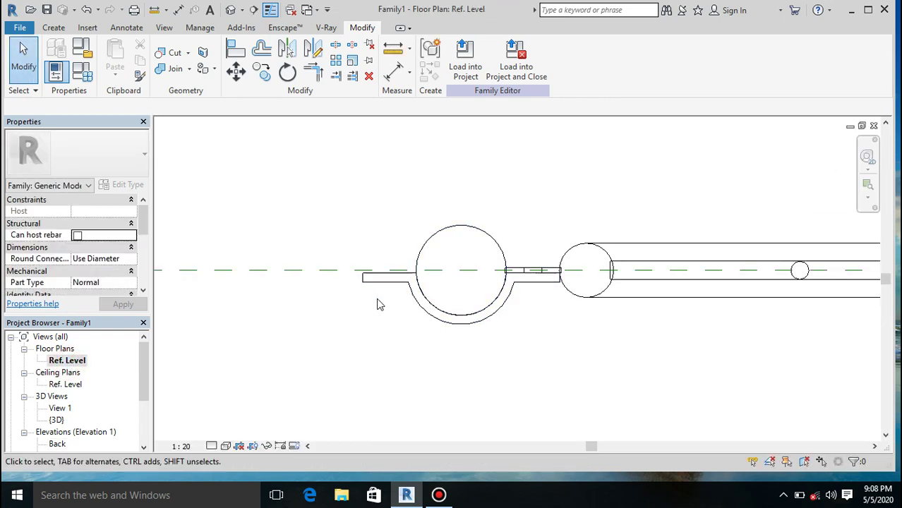
Delete the stray U-shaped extrusion in the floor plan
left_click(359, 278)
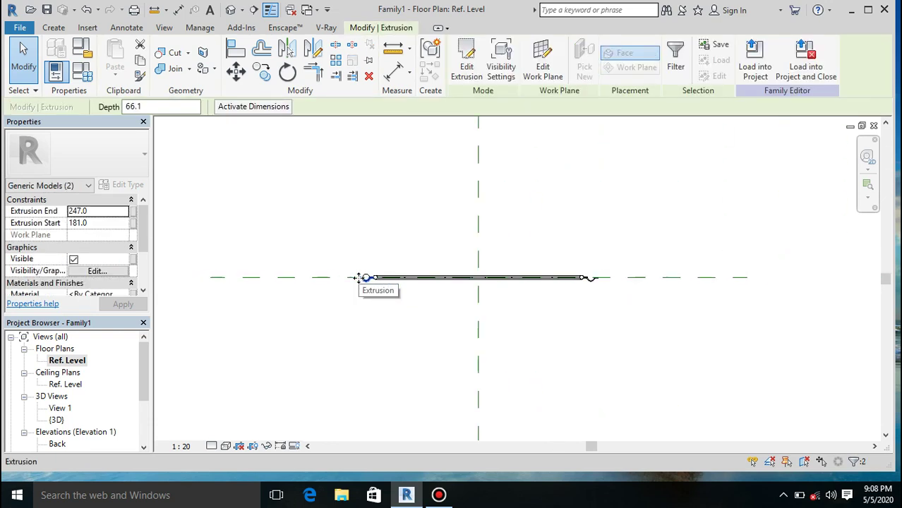
scroll(624, 296, "up", 3)
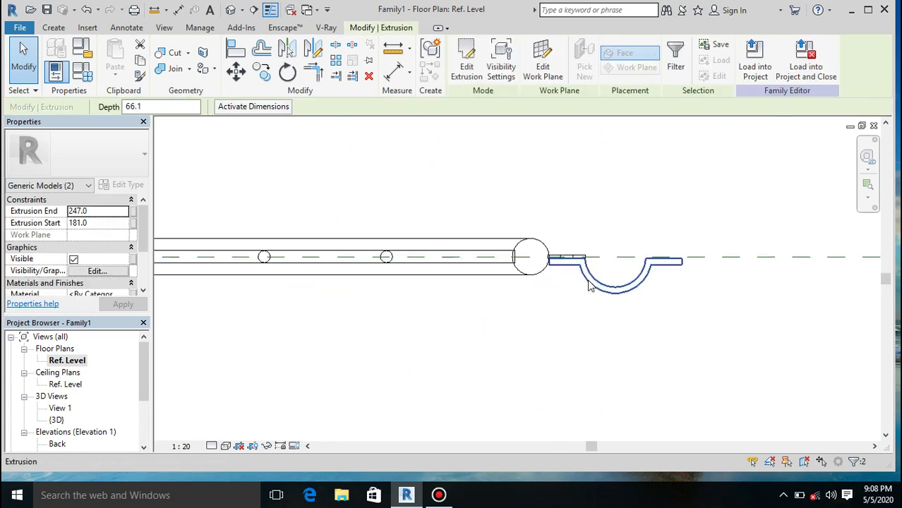
left_click_drag(650, 313, 613, 284)
scroll(612, 284, "down", 4)
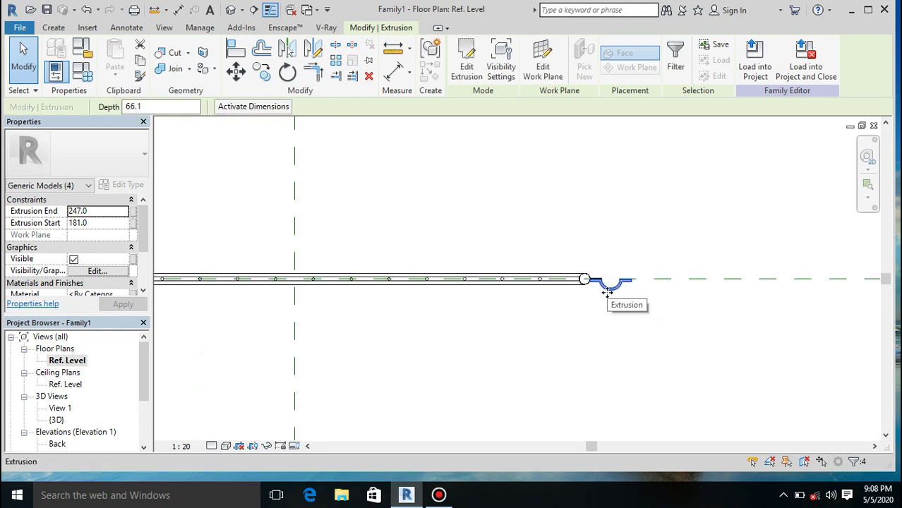
scroll(608, 291, "down", 3)
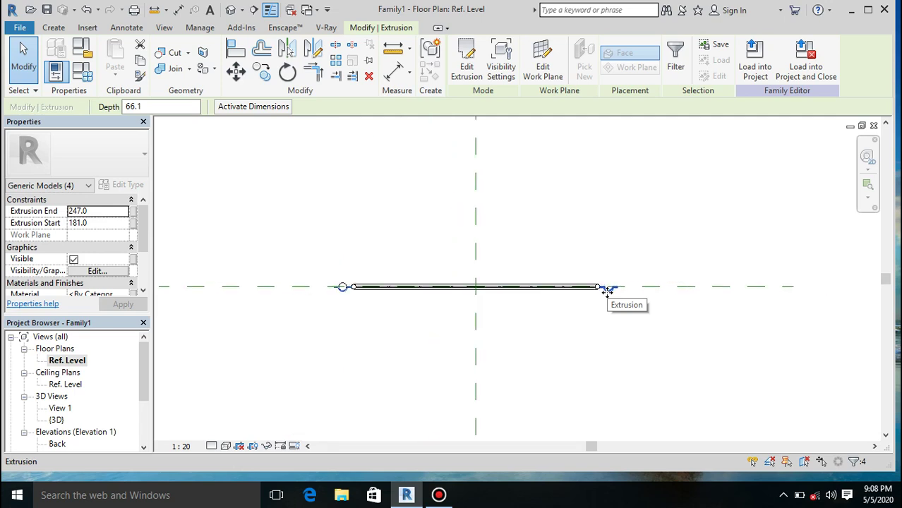
scroll(606, 302, "up", 5)
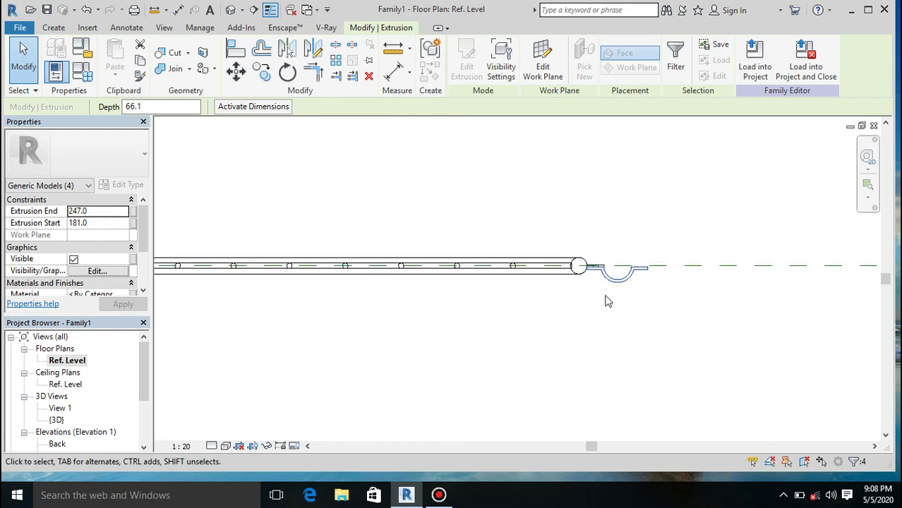
left_click(635, 277)
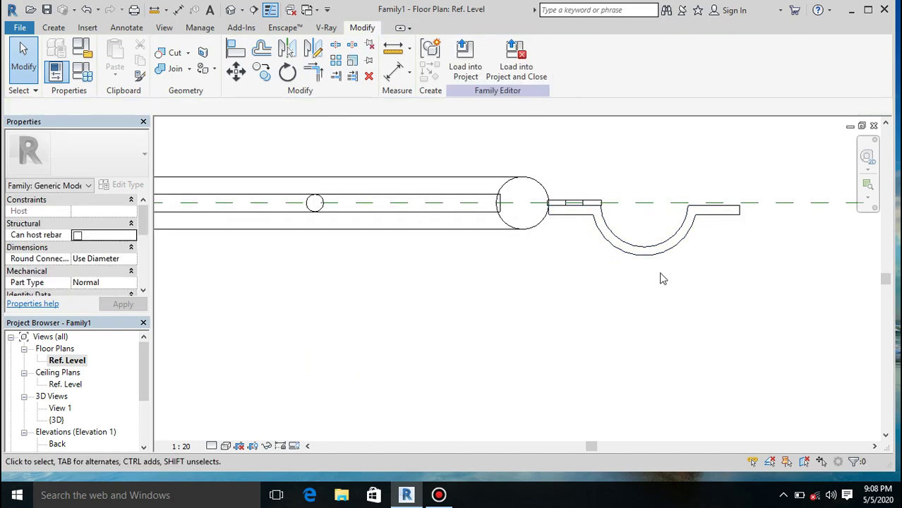
left_click(638, 242)
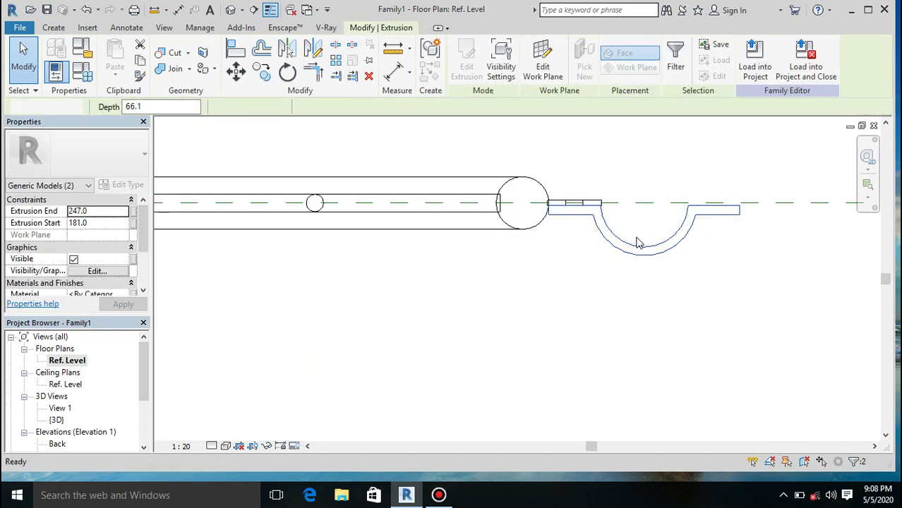
key("Delete")
Mirror the strap clamp beside the post across the Center reference plane
scroll(577, 258, "down", 8)
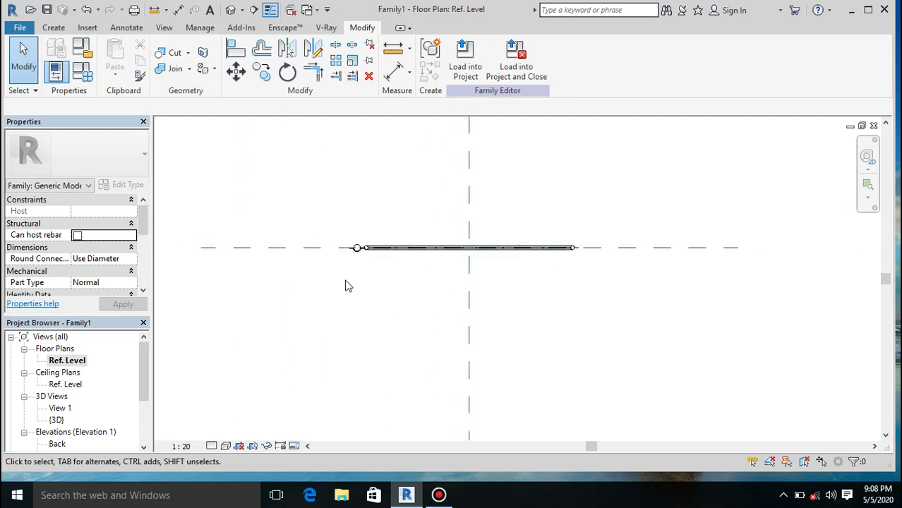
scroll(343, 260, "up", 4)
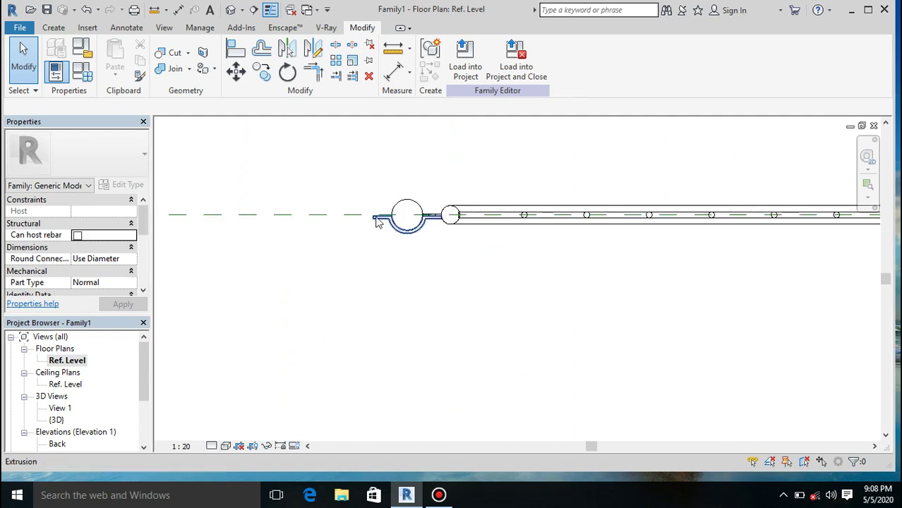
scroll(381, 242, "up", 3)
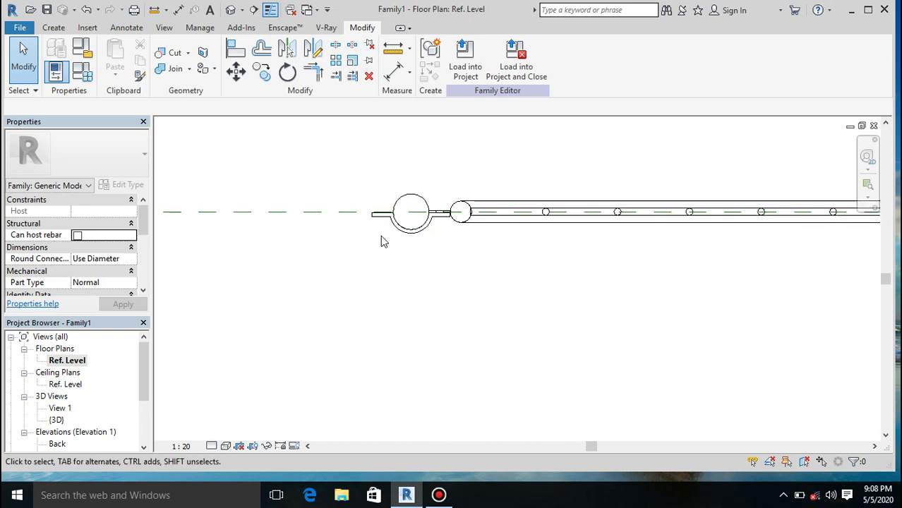
scroll(390, 205, "up", 4)
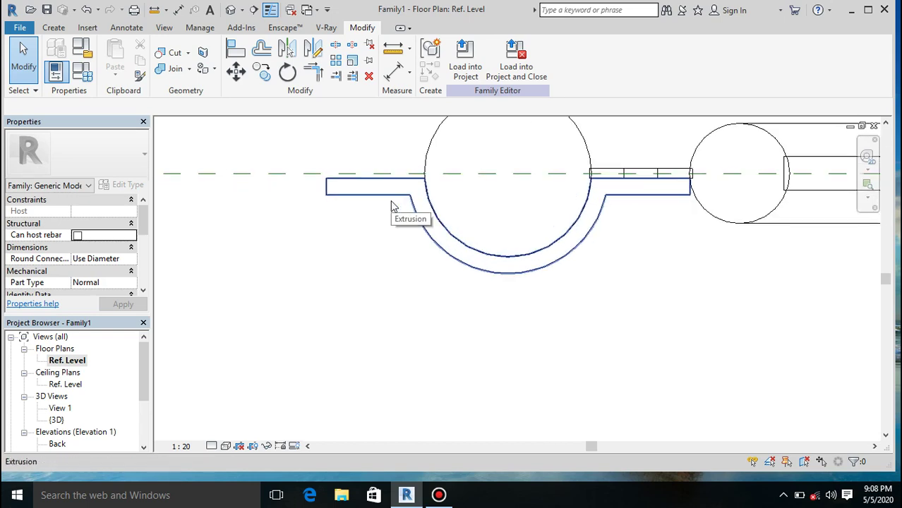
left_click(359, 192)
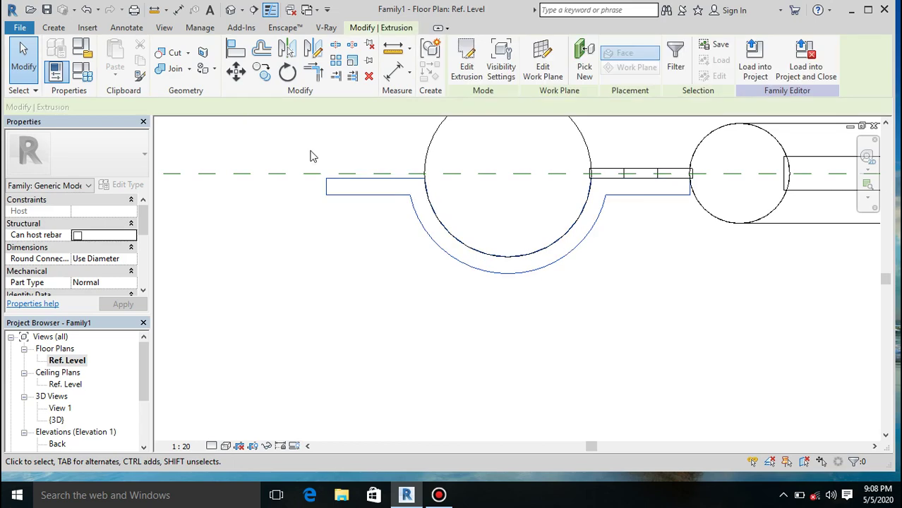
left_click(288, 49)
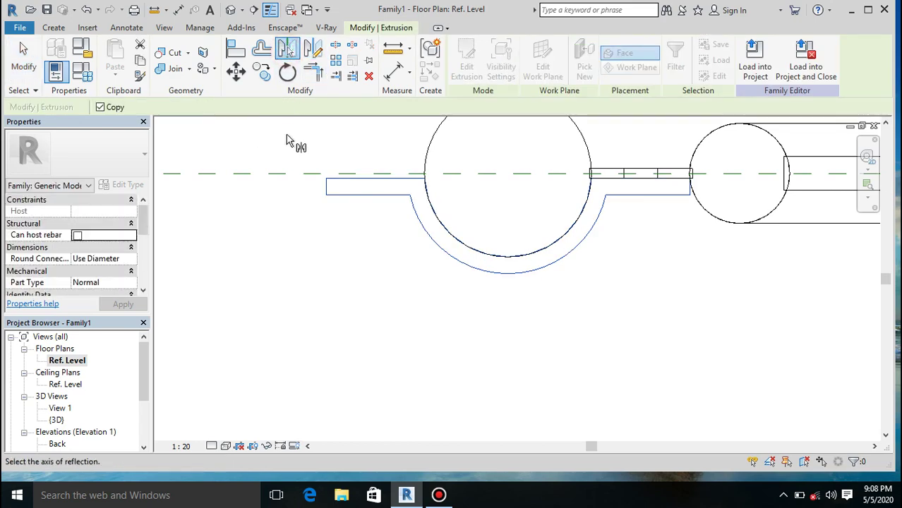
left_click(282, 174)
Clear the selection and switch to the default 3D view, dismissing the save reminder
scroll(401, 238, "down", 4)
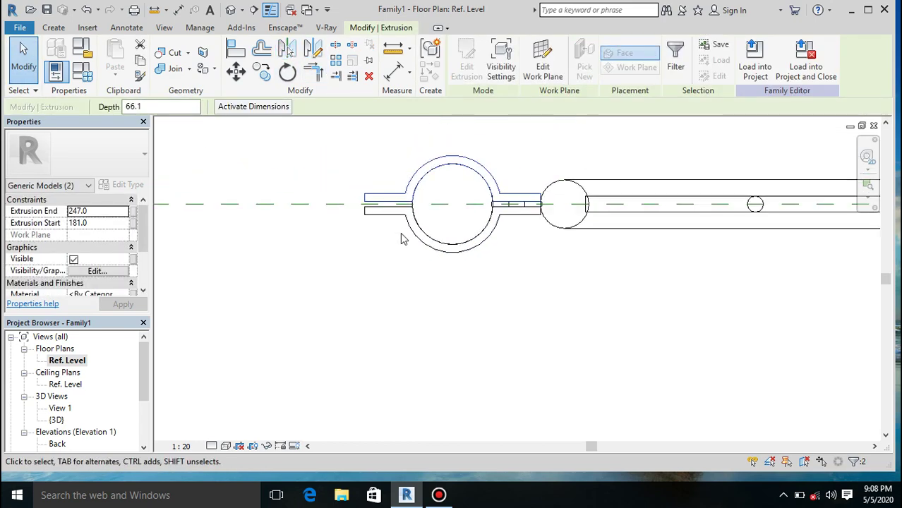
scroll(393, 252, "down", 5)
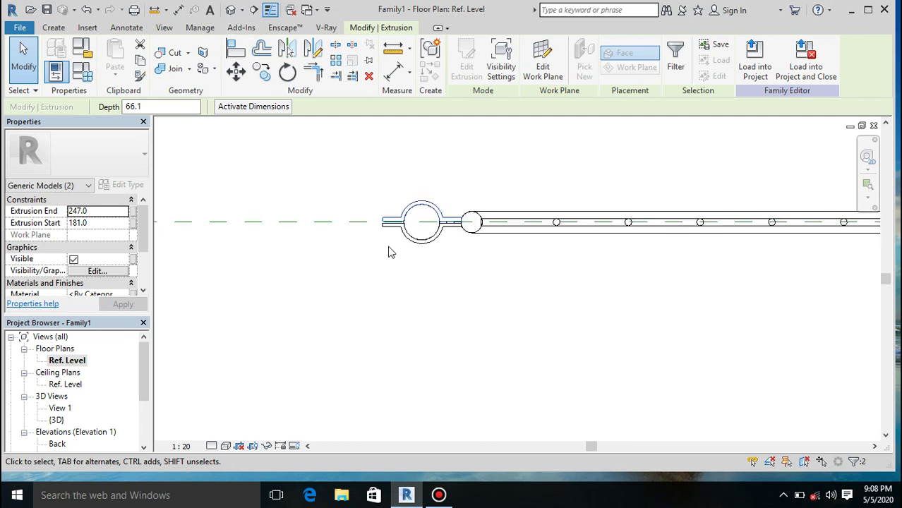
scroll(393, 252, "down", 1)
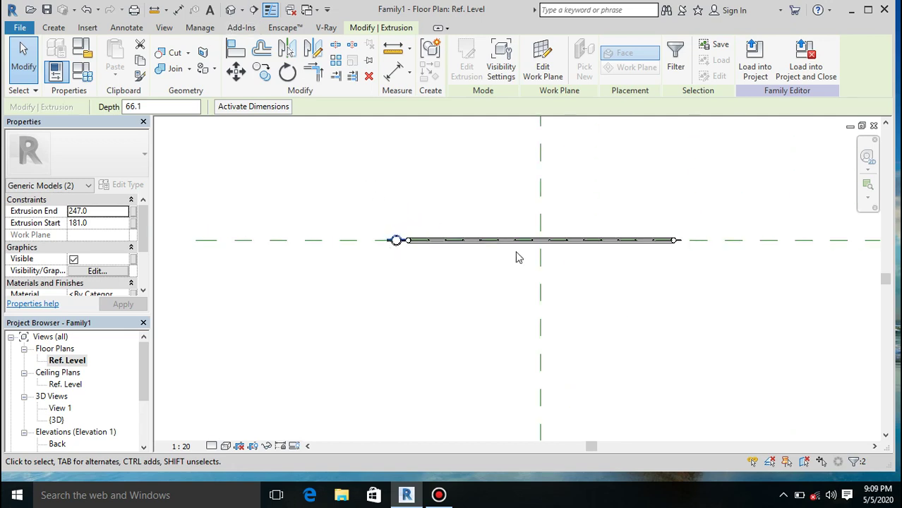
left_click(684, 243)
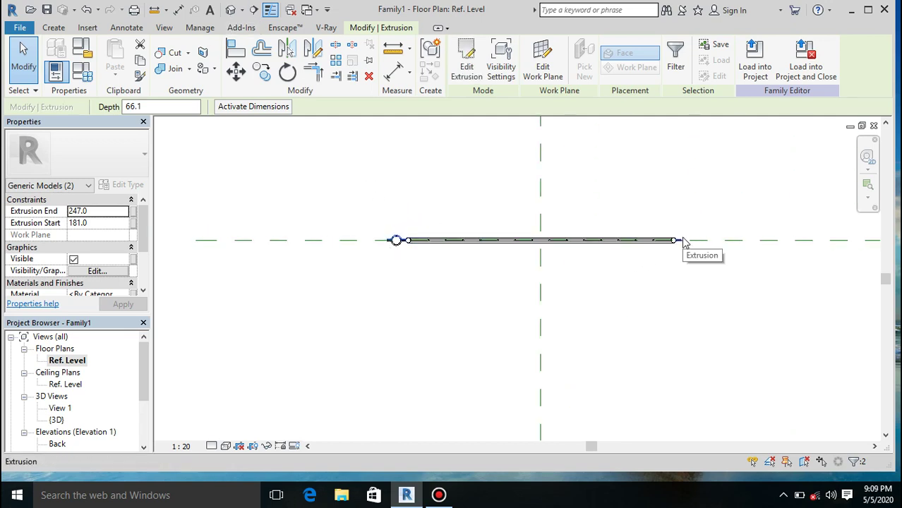
key("Escape")
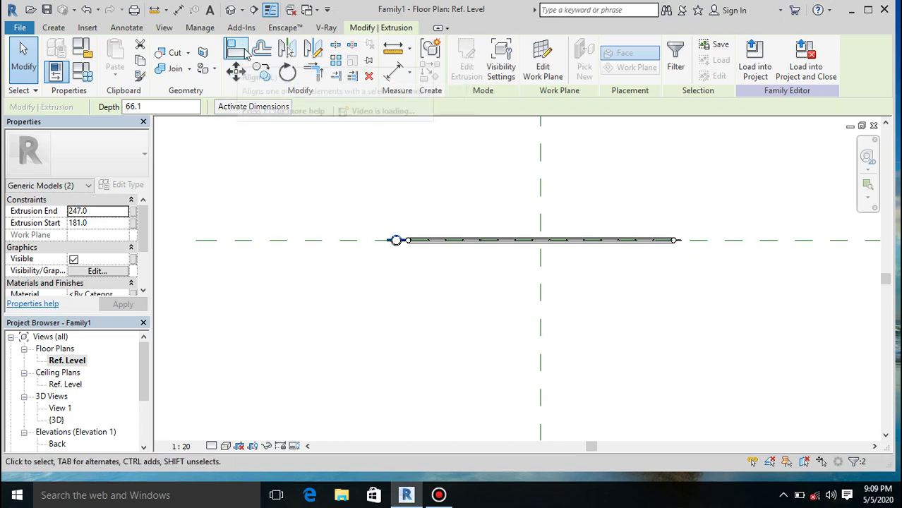
left_click(231, 10)
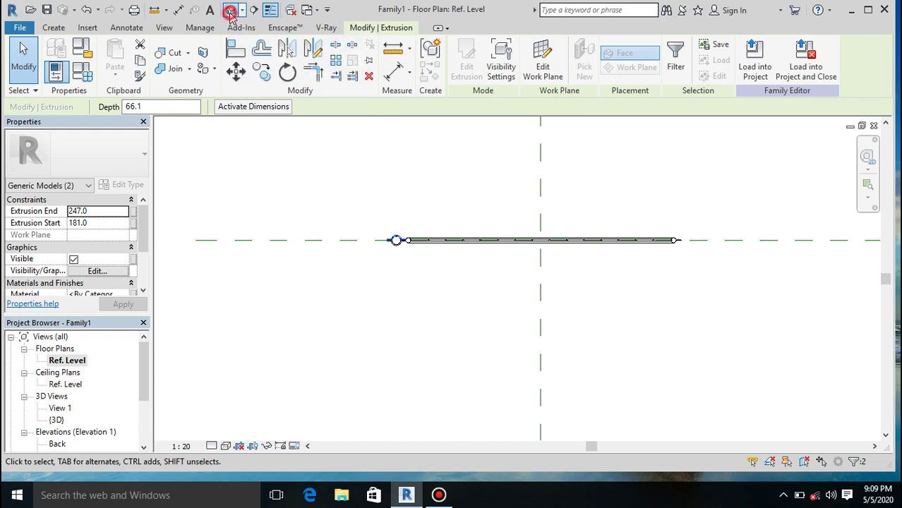
left_click(538, 301)
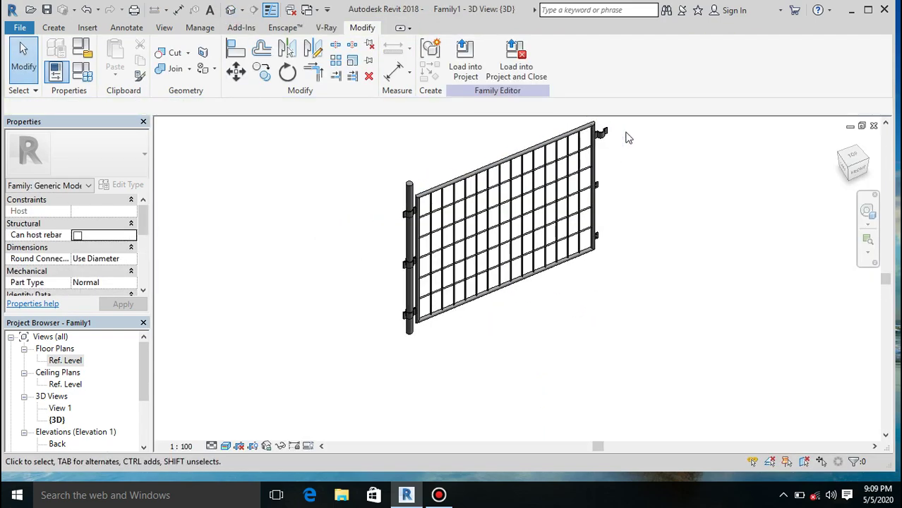
Select the upper clamp on the round post in the 3D view
scroll(416, 210, "up", 5)
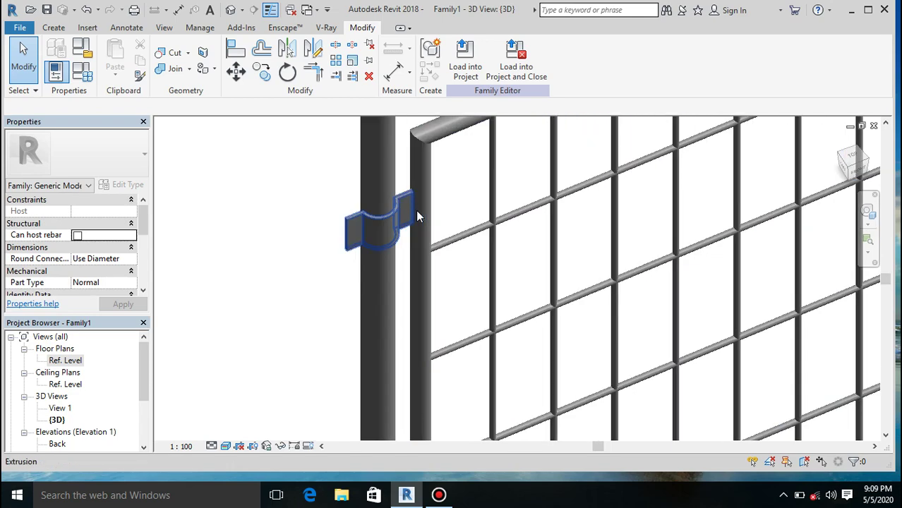
scroll(360, 213, "down", 3)
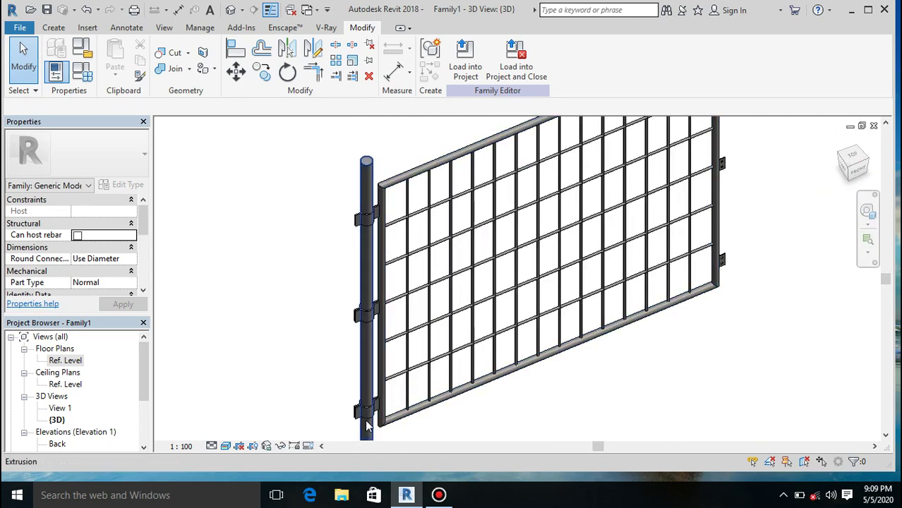
scroll(365, 419, "up", 5)
scroll(403, 353, "down", 5)
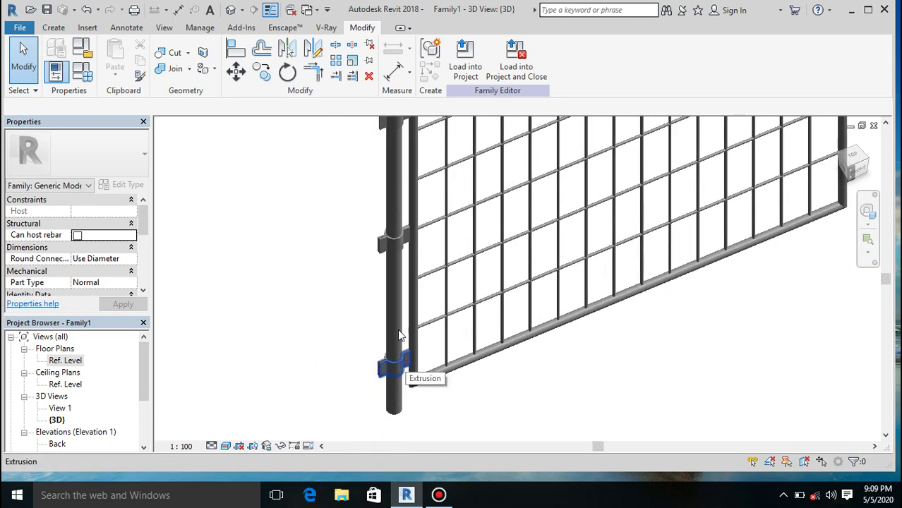
scroll(392, 250, "up", 5)
scroll(395, 297, "down", 5)
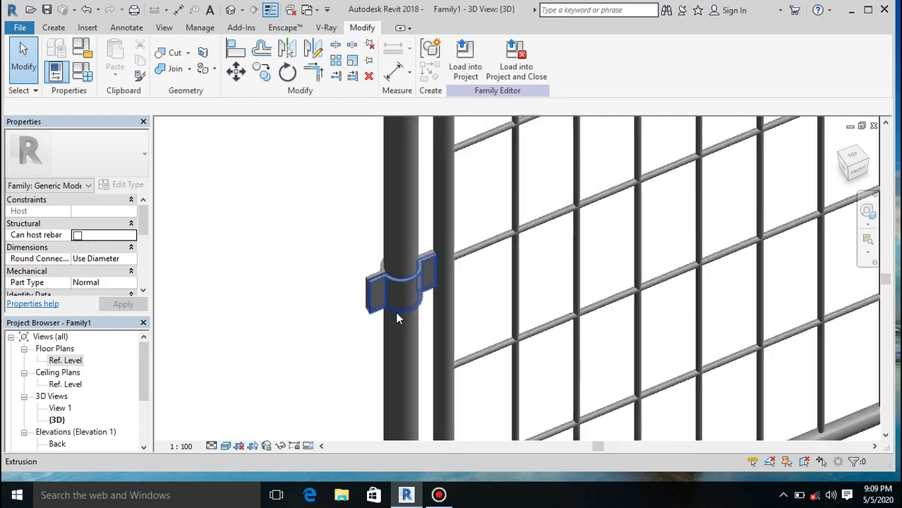
scroll(379, 158, "up", 5)
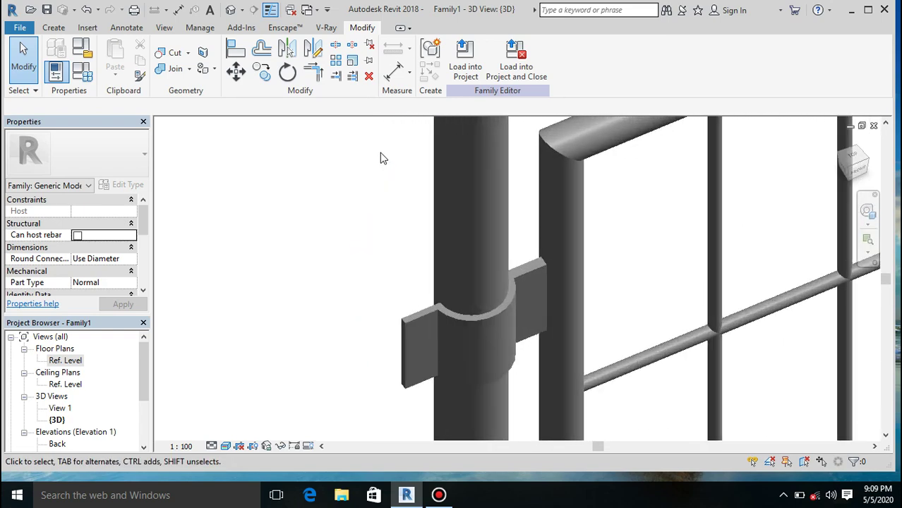
left_click(413, 319)
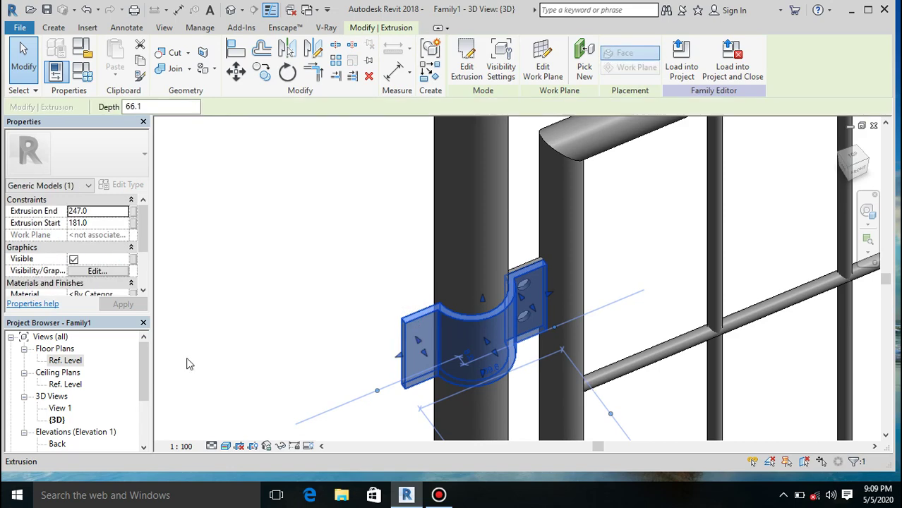
Mirror that clamp across the centre reference plane in Ref. Level, then return to 3D
double_click(74, 362)
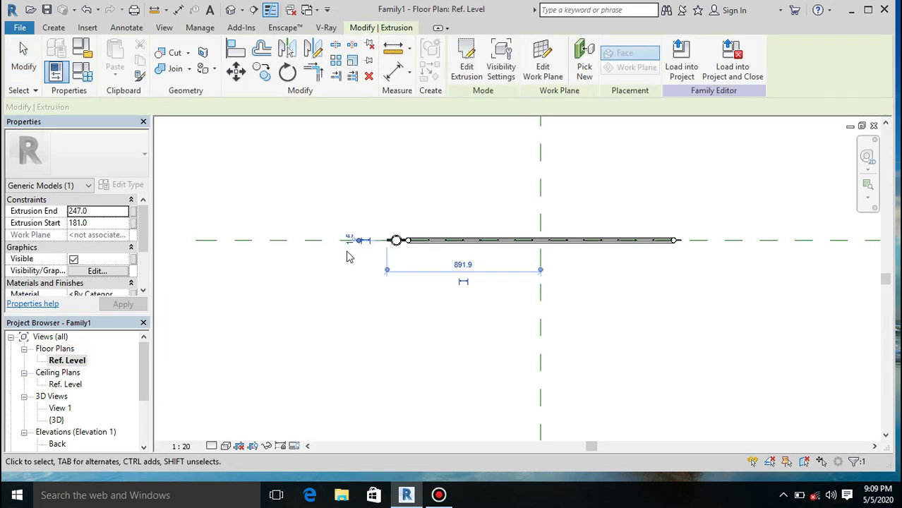
left_click(287, 48)
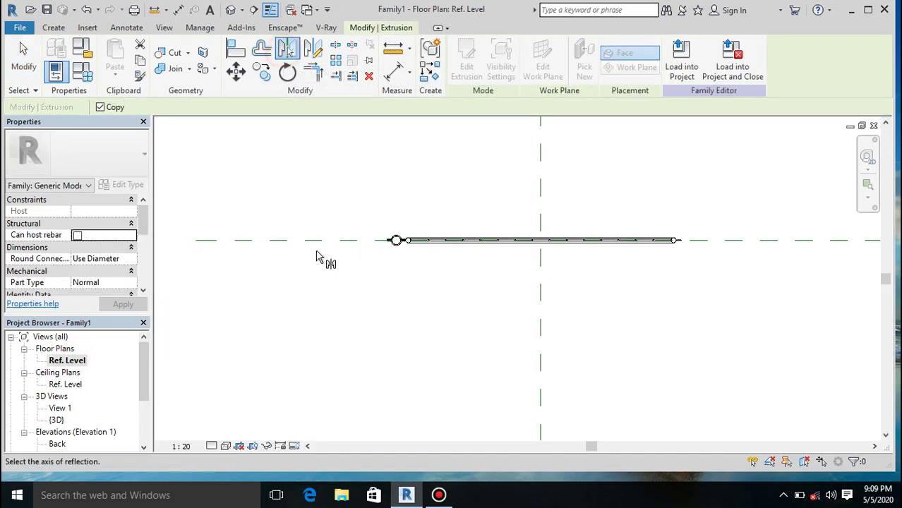
left_click(304, 241)
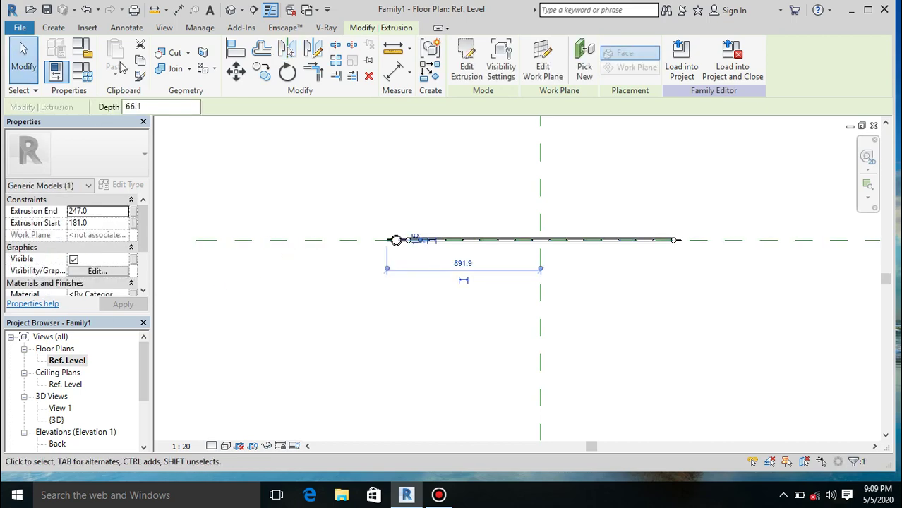
left_click(232, 9)
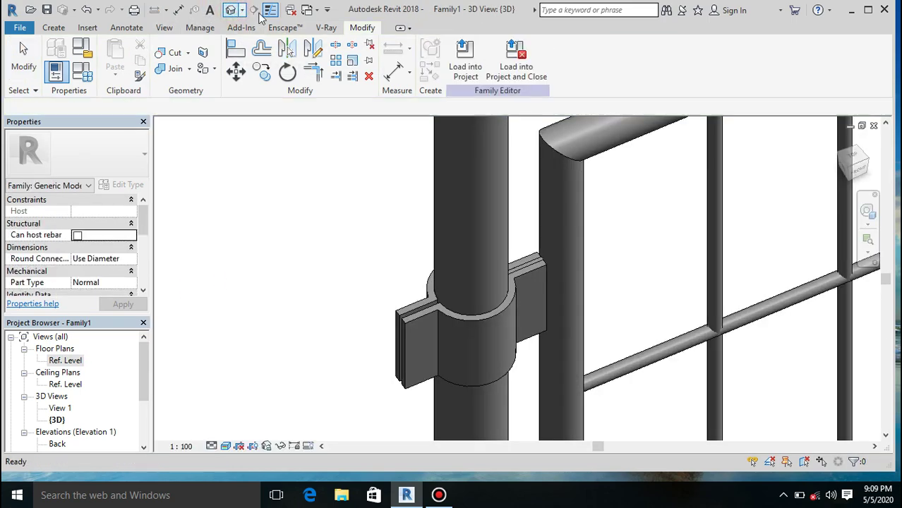
scroll(372, 262, "down", 4)
scroll(372, 263, "down", 2)
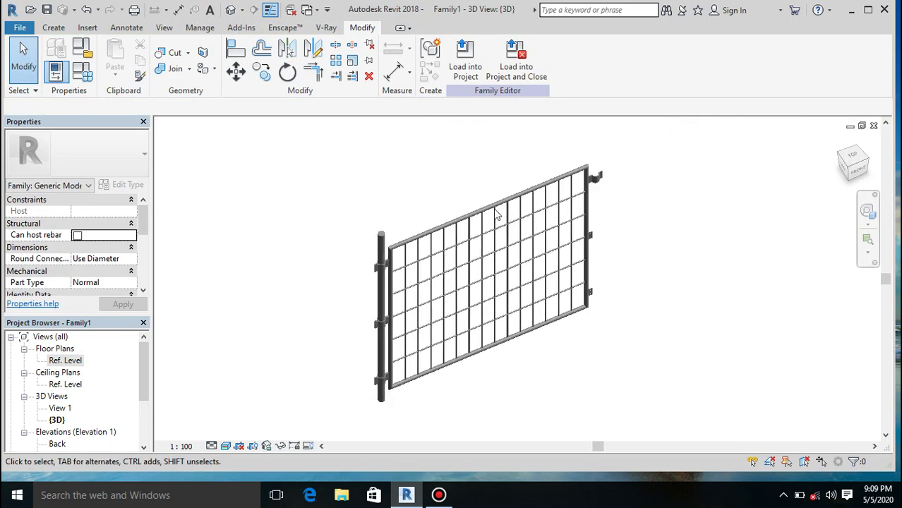
left_click(600, 180)
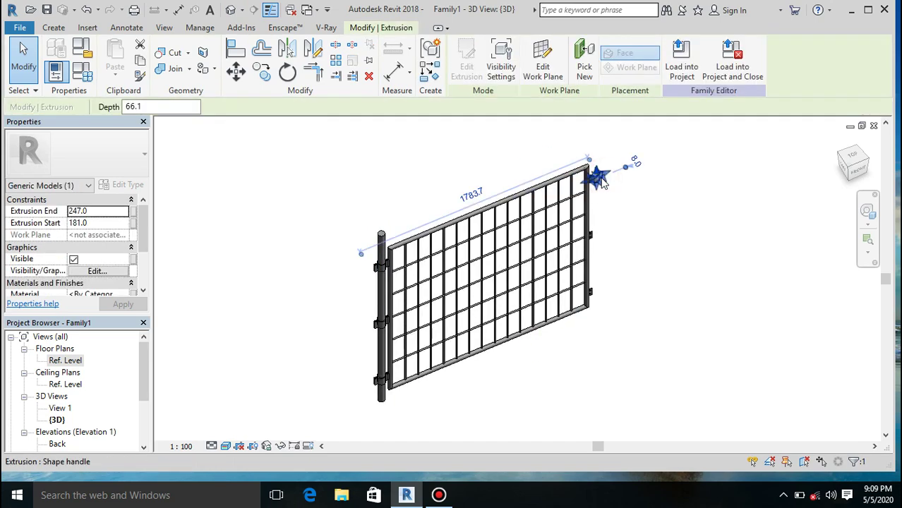
key("Escape")
scroll(583, 259, "down", 3)
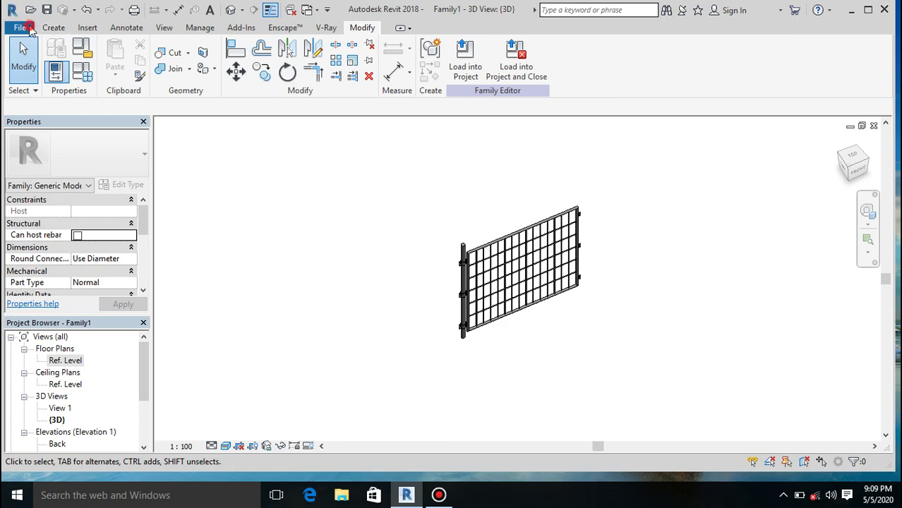
Choose File > Save As > Family, bringing up the Save As dialog on Documents
left_click(20, 28)
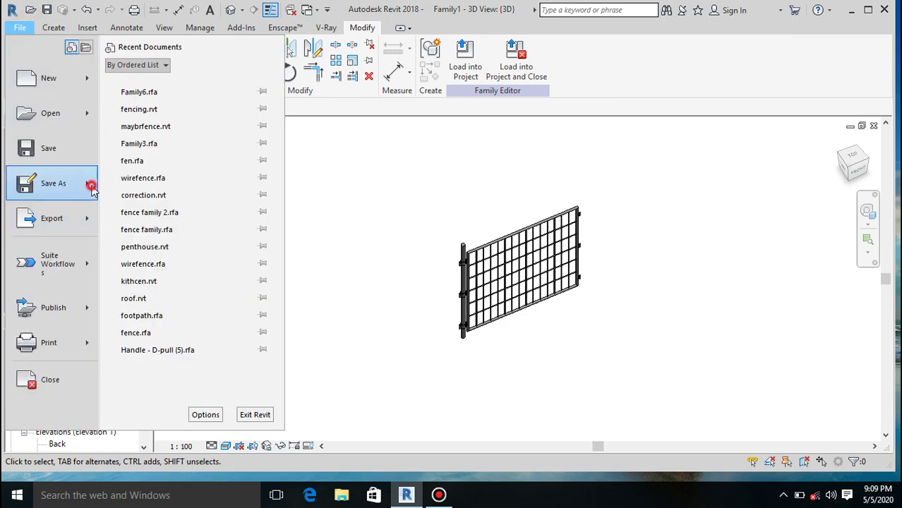
mouse_move(91, 185)
left_click(172, 137)
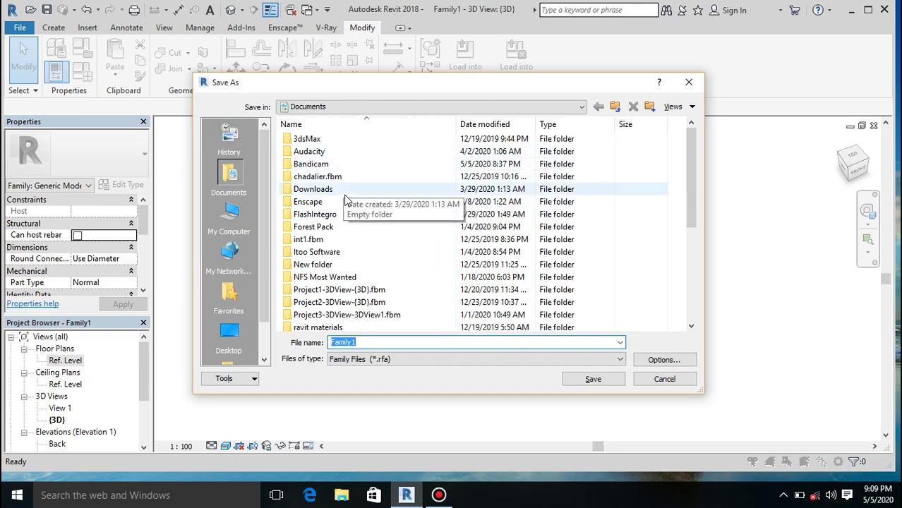
scroll(346, 229, "down", 4)
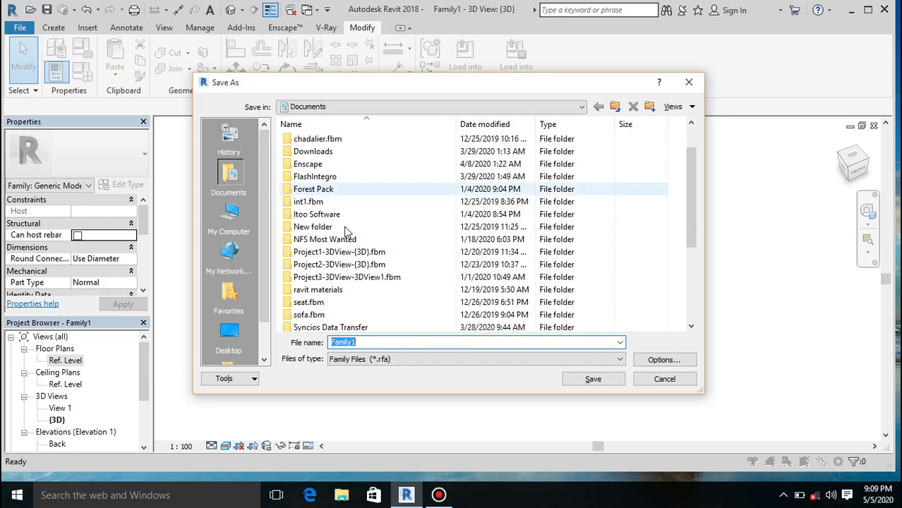
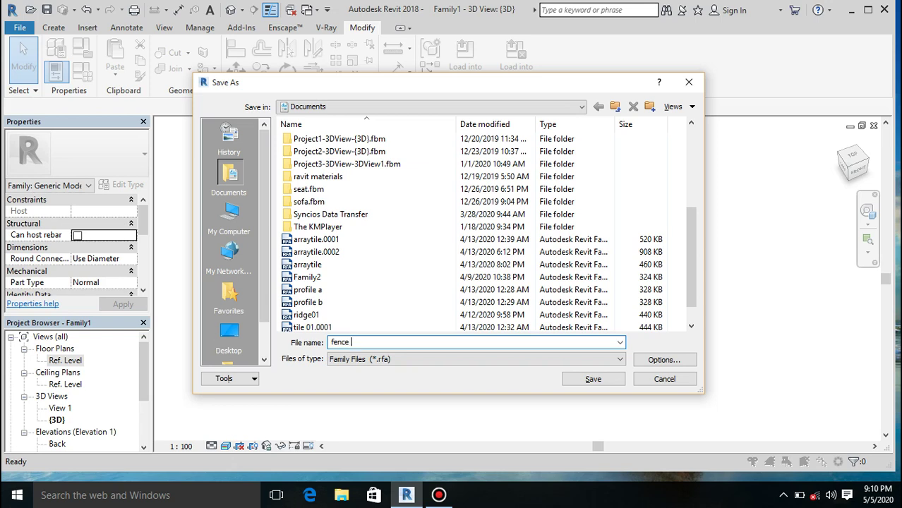
Save the family as fence 3, then start a new family from Metric Generic Model line based.rft
left_click(592, 380)
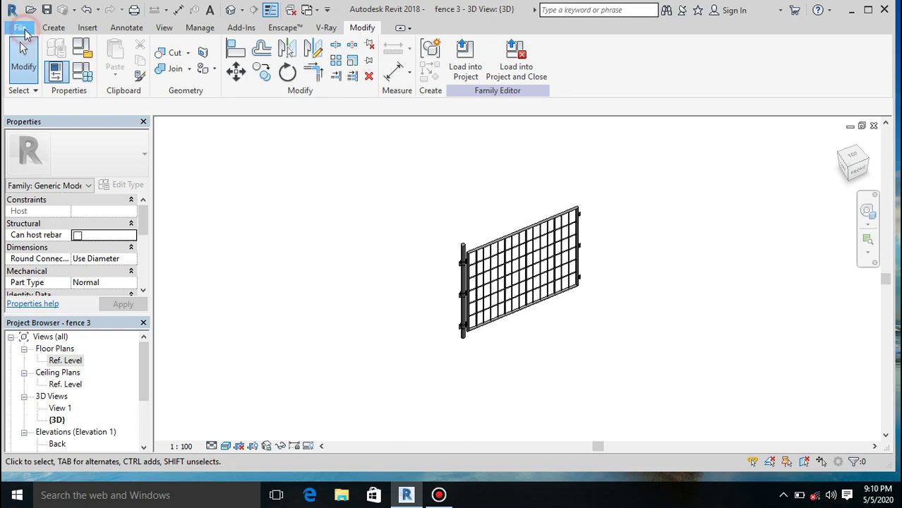
left_click(21, 27)
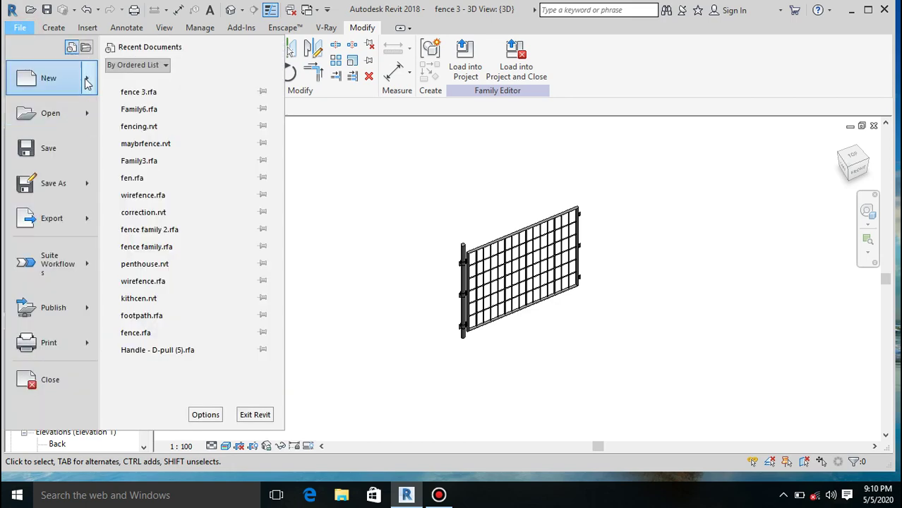
mouse_move(82, 76)
left_click(158, 124)
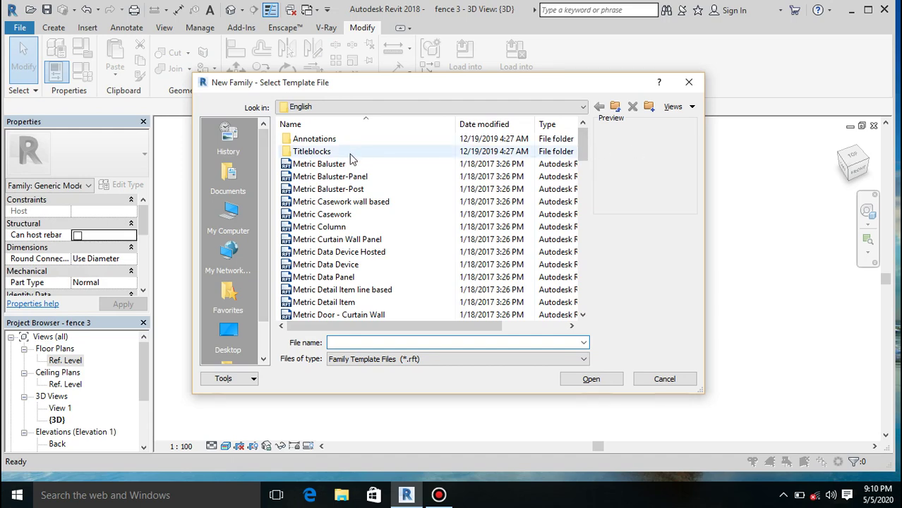
scroll(371, 236, "down", 6)
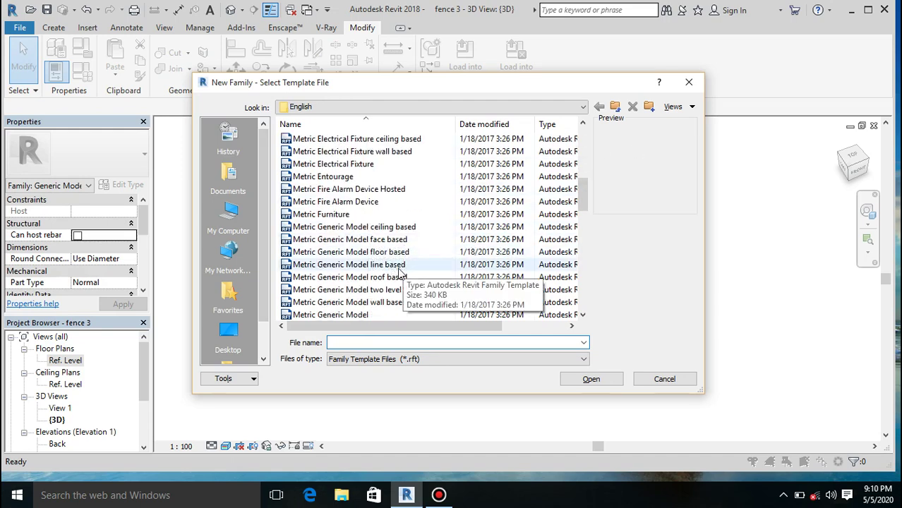
left_click(399, 265)
left_click(581, 379)
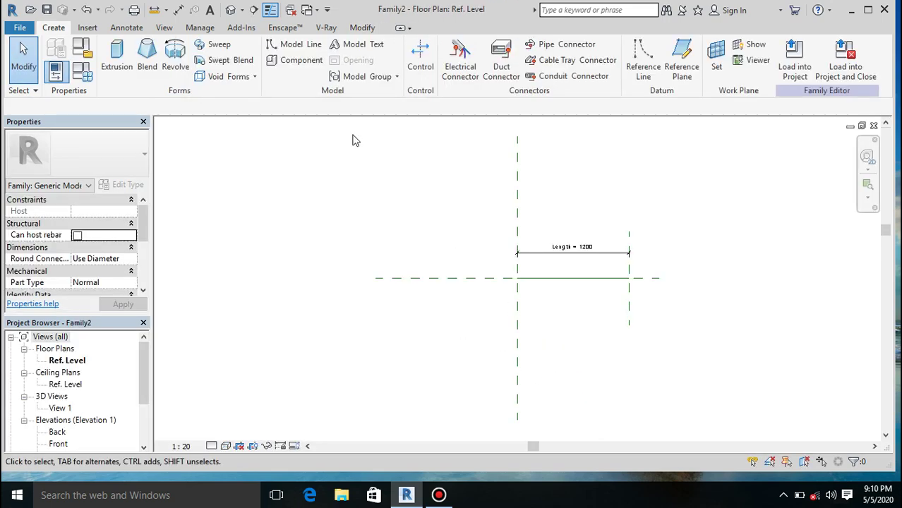
From the fence 3 3D view, load fence 3 into Family2
left_click(310, 12)
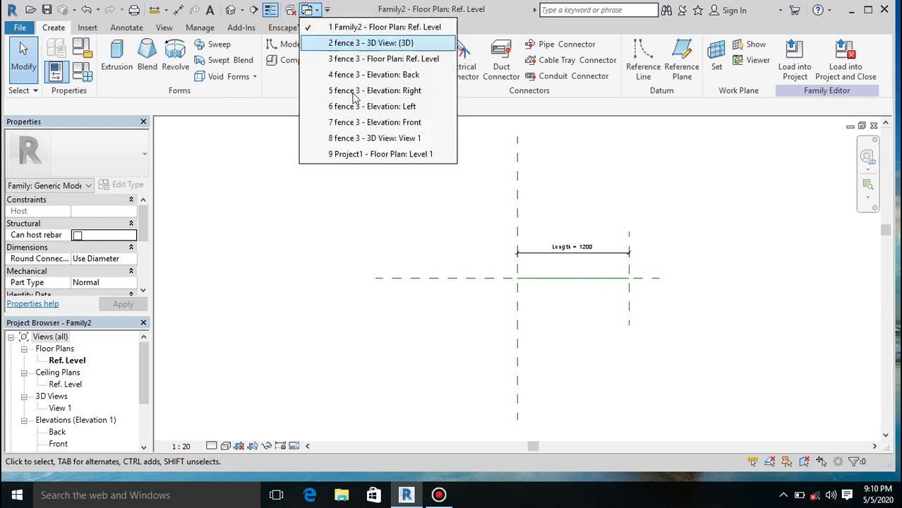
left_click(340, 44)
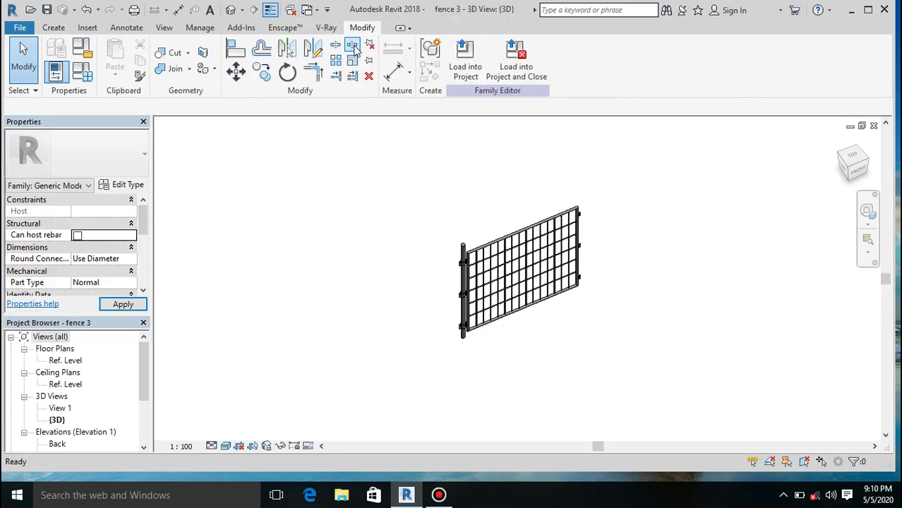
left_click(463, 65)
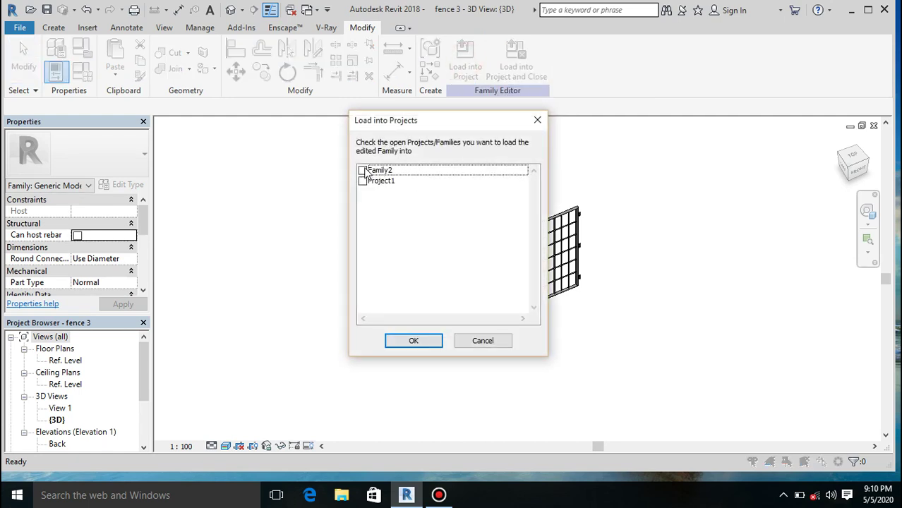
left_click(363, 171)
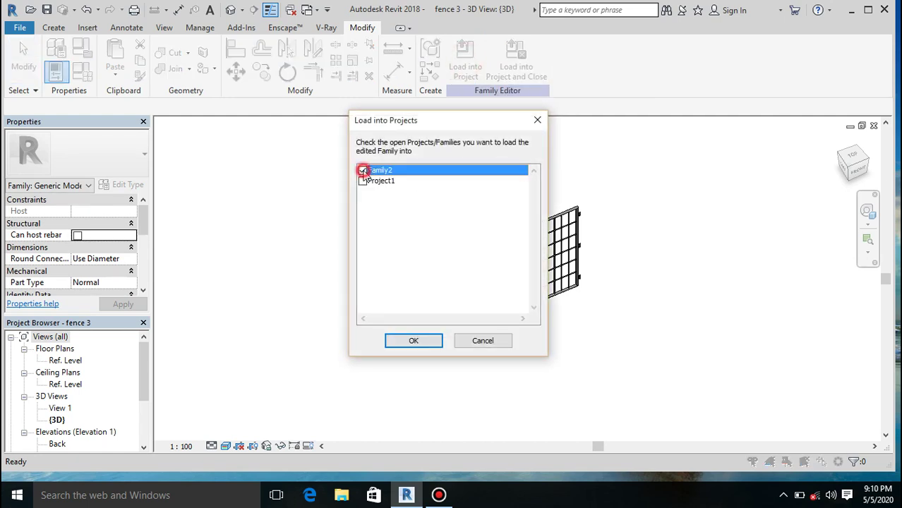
left_click(415, 340)
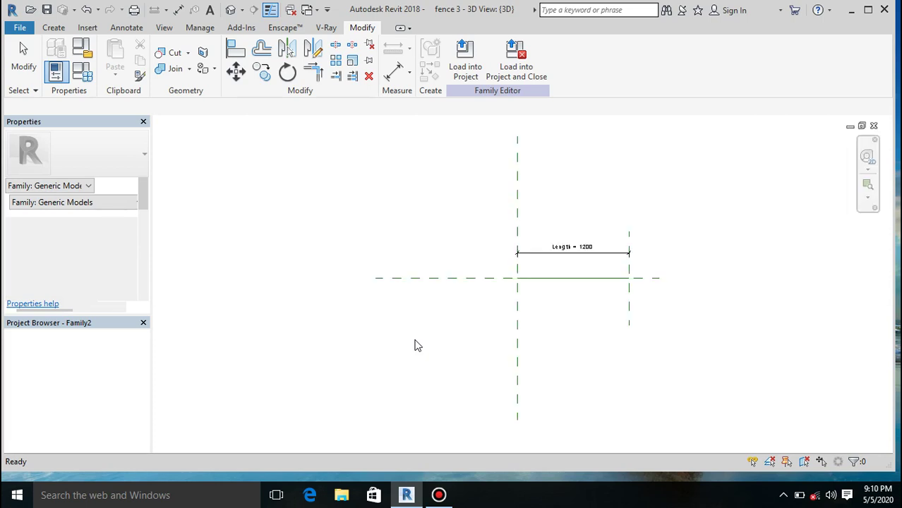
Place one fence 3 instance along the horizontal reference plane
scroll(599, 282, "up", 5)
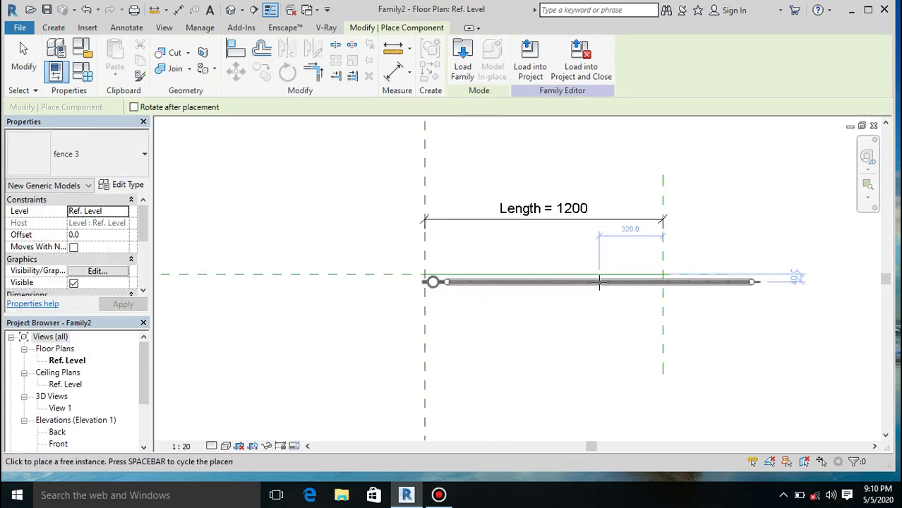
scroll(588, 268, "down", 2)
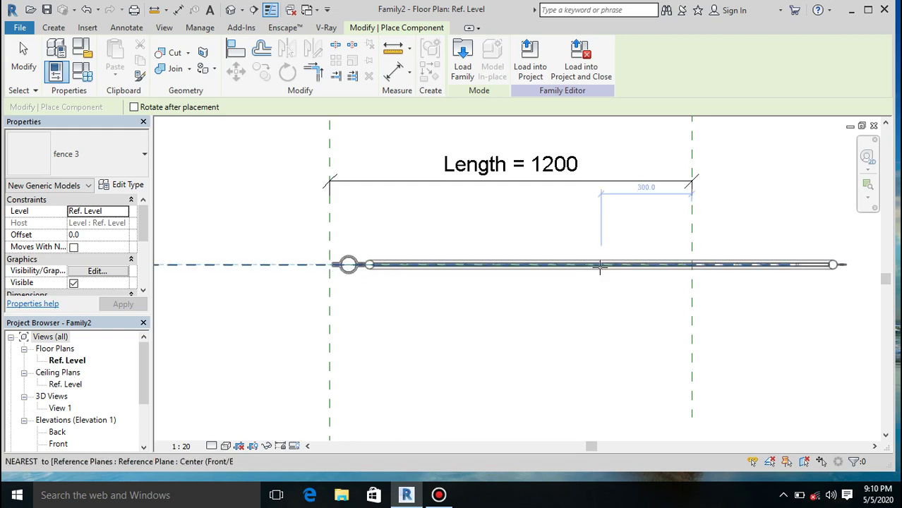
left_click(598, 265)
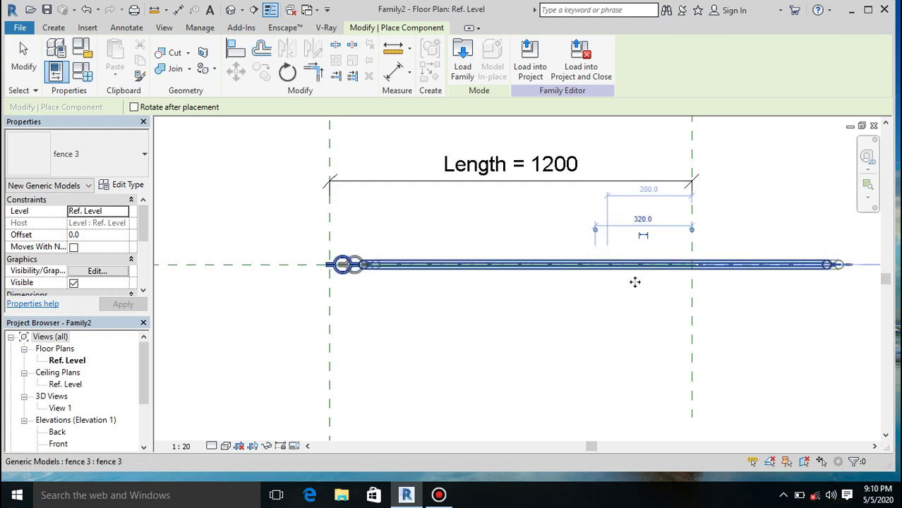
key("Escape")
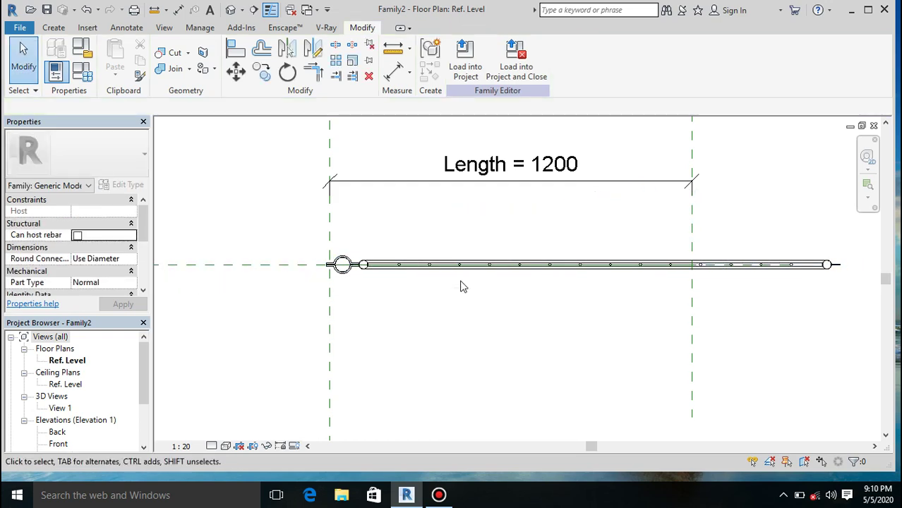
left_click(693, 332)
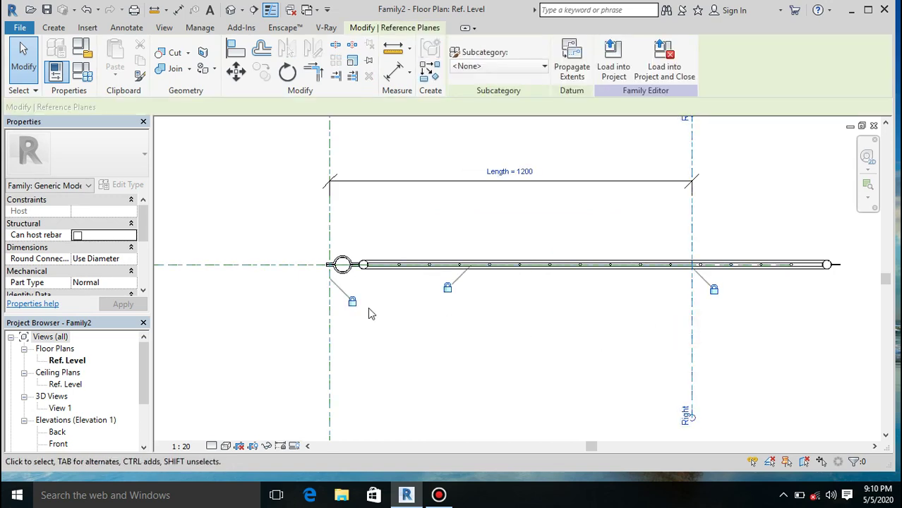
Stretch the Right reference plane so the Length dimension reads 5500
scroll(366, 277, "down", 6)
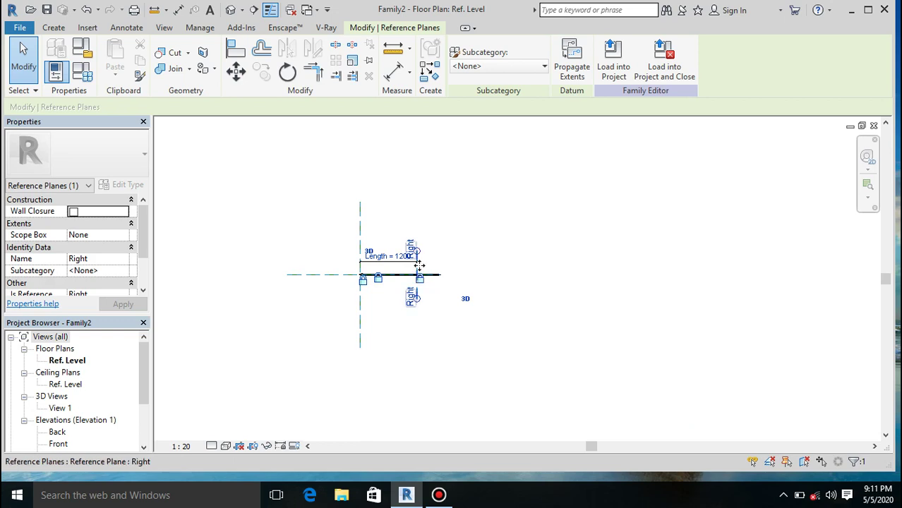
left_click_drag(419, 265, 624, 264)
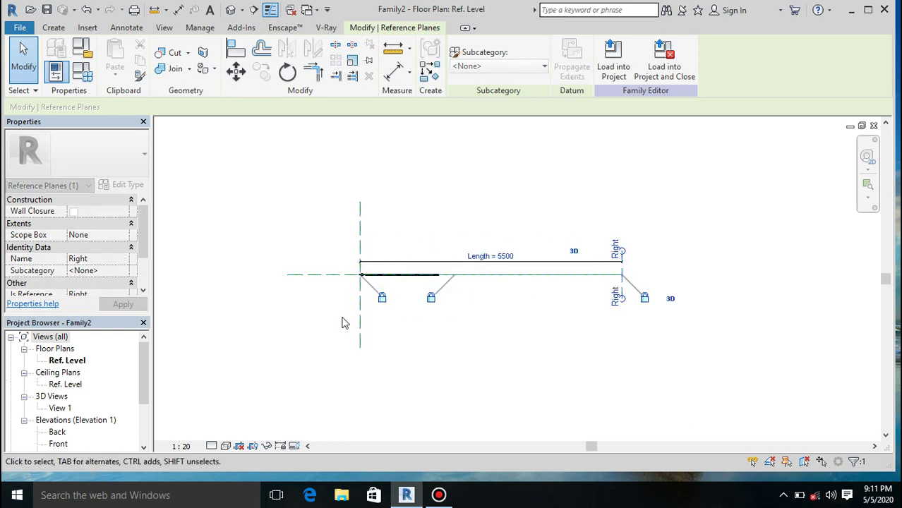
scroll(359, 284, "up", 3)
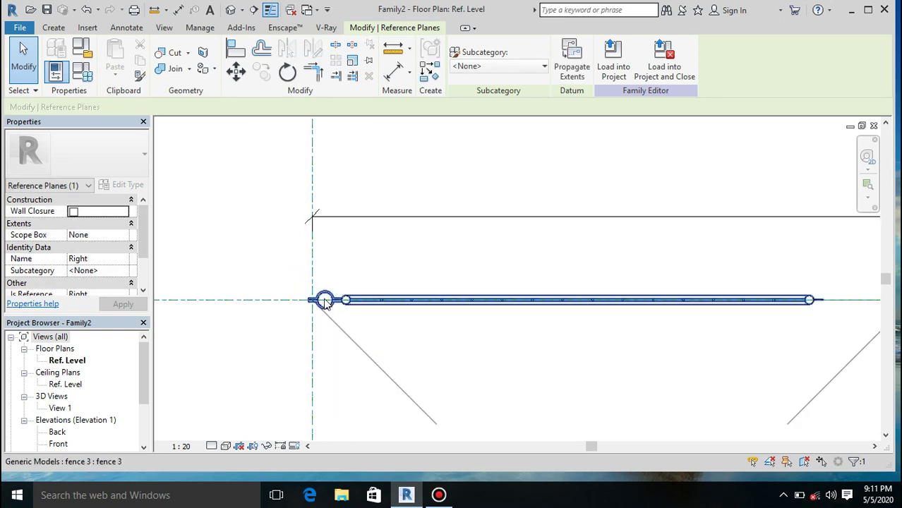
scroll(326, 304, "up", 2)
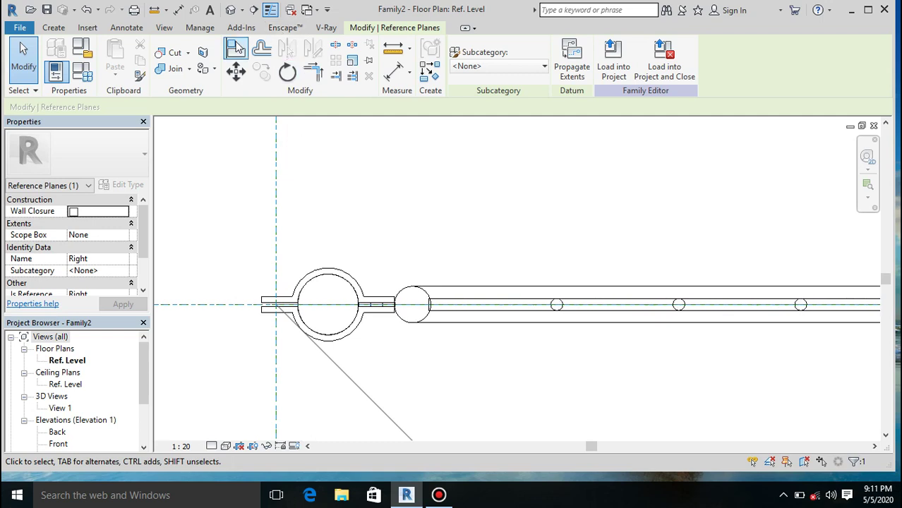
Align the fence's left end to the vertical reference plane and lock it
left_click(236, 48)
left_click(276, 337)
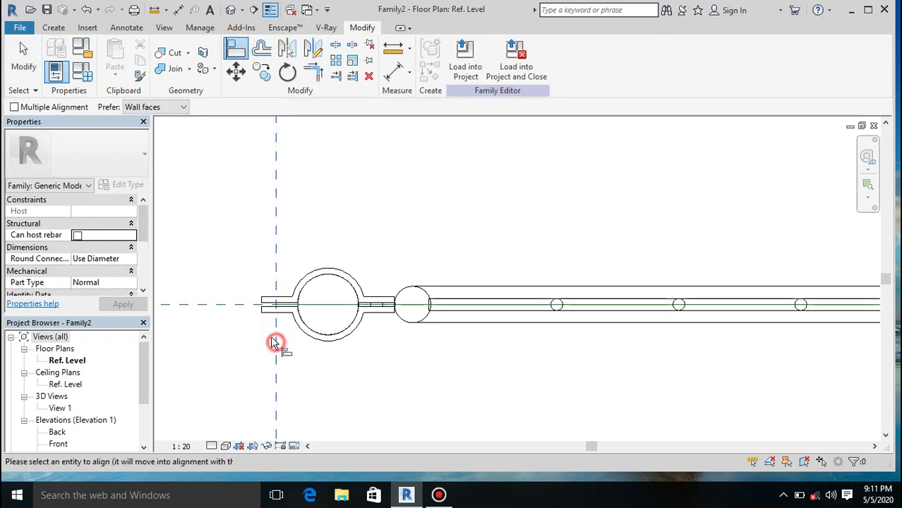
left_click(262, 310)
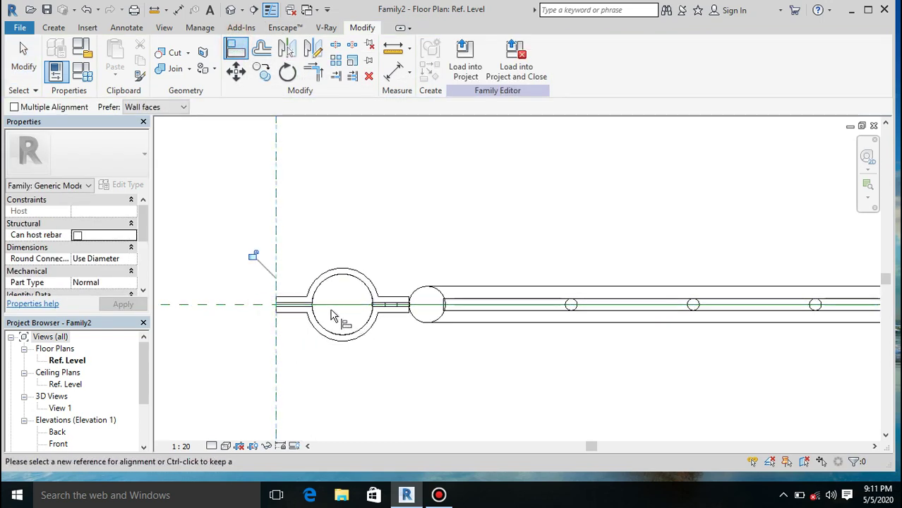
left_click(252, 256)
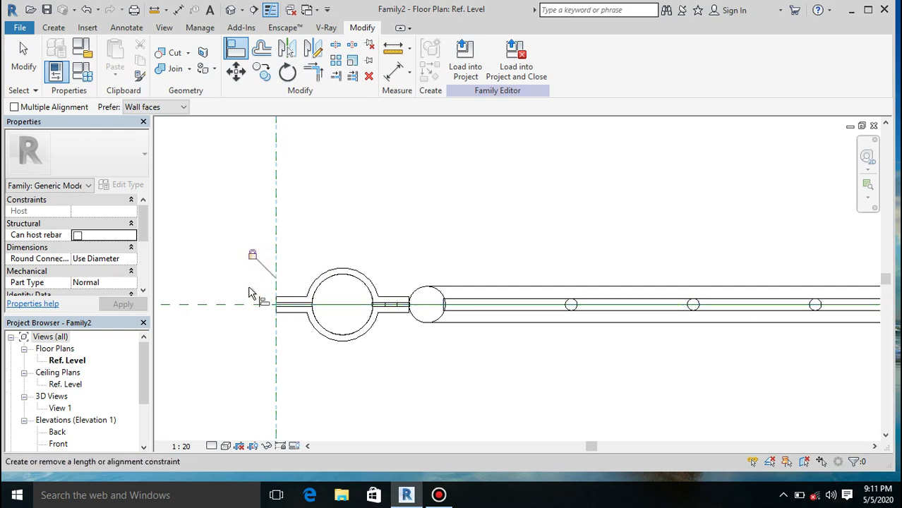
Align the fence's centre line to the horizontal reference plane and lock it
left_click(242, 304)
left_click(338, 308)
left_click(494, 329)
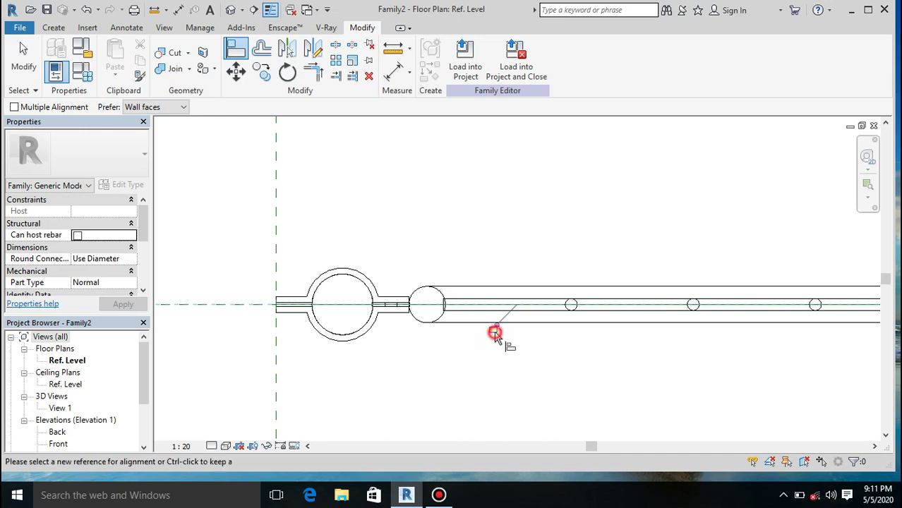
scroll(395, 284, "down", 2)
key("ctrl+z")
key("ctrl+z")
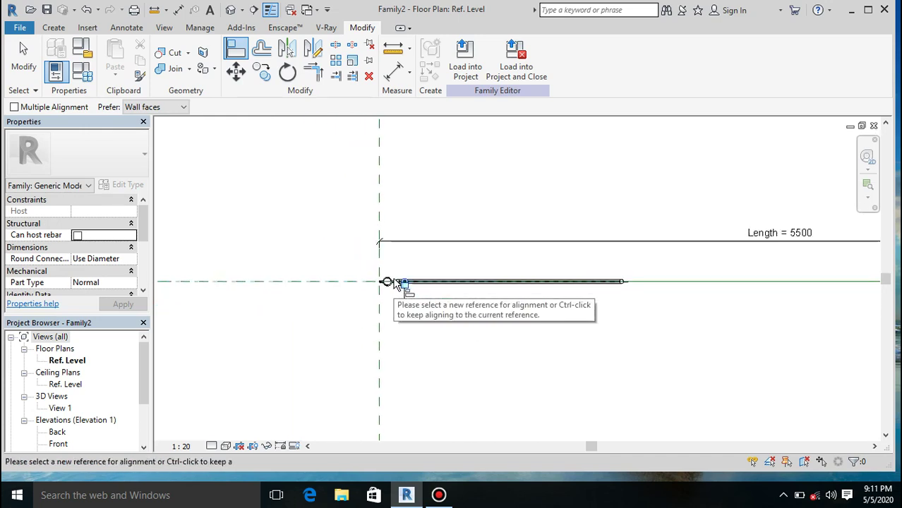
key("Escape")
key("Escape")
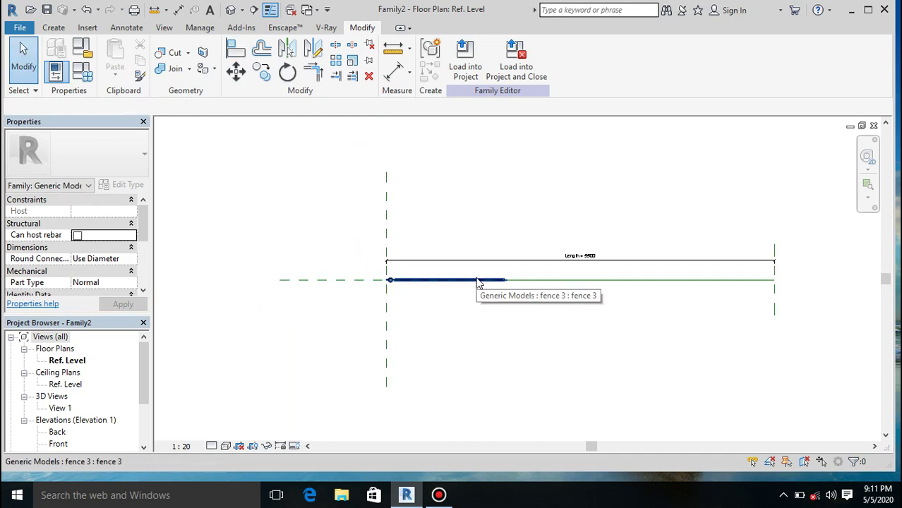
left_click(478, 281)
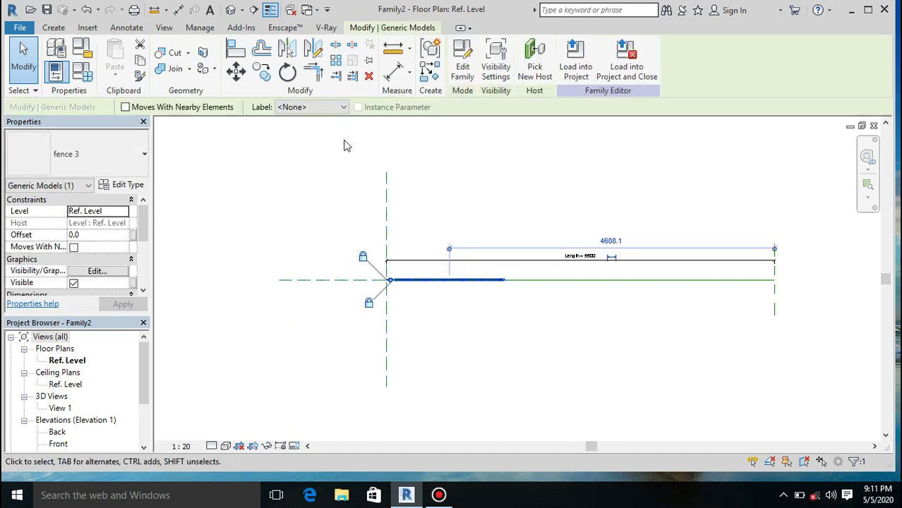
Array the fence with count 2, Move To: Last, from its endpoint to the Right reference plane
left_click(336, 61)
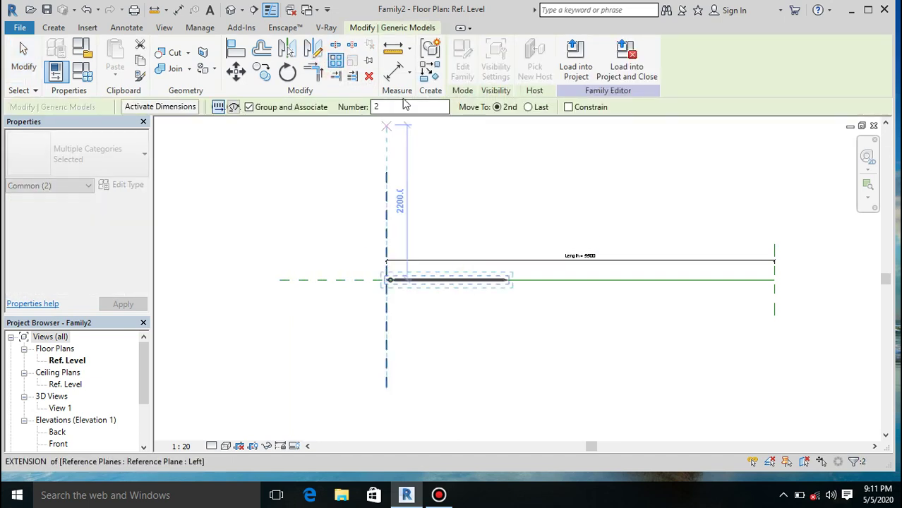
left_click(528, 107)
scroll(511, 283, "up", 4)
scroll(511, 283, "up", 3)
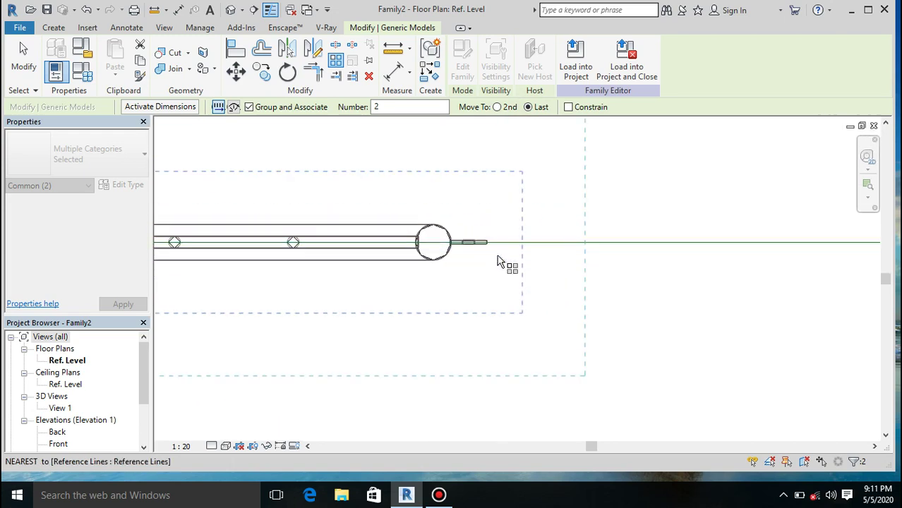
scroll(492, 244, "up", 3)
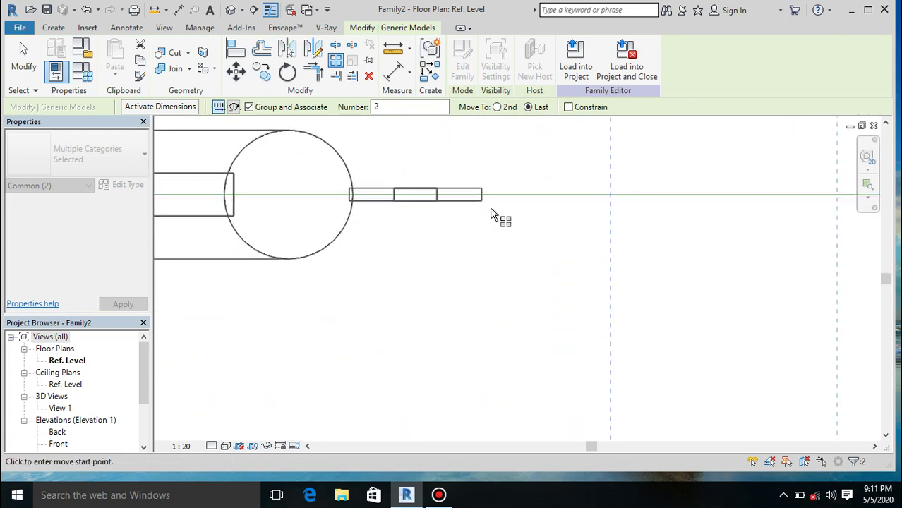
left_click(483, 197)
scroll(409, 243, "down", 4)
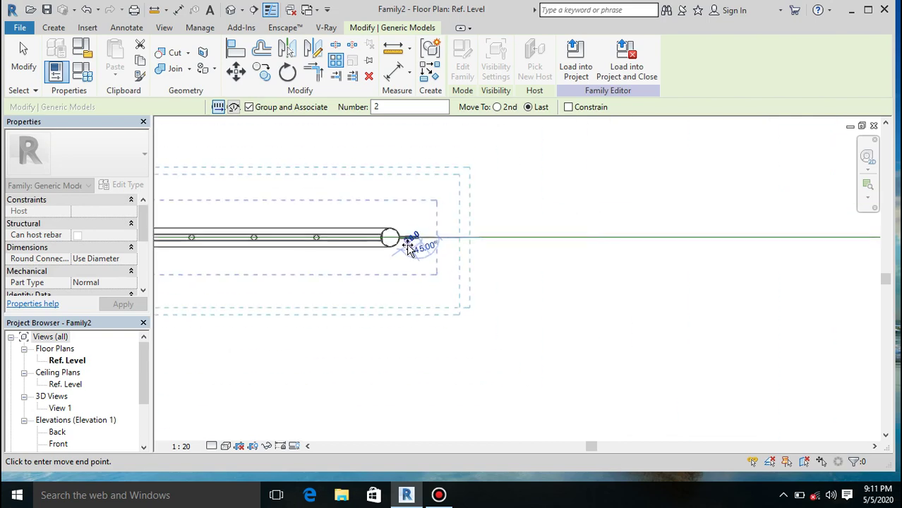
scroll(569, 246, "up", 3)
left_click(546, 246)
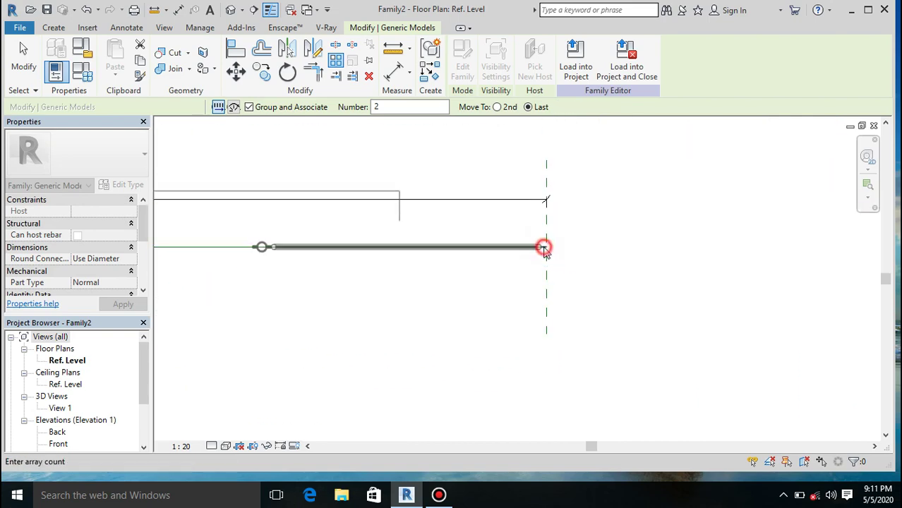
Align the second arrayed fence to the right reference plane
left_click(238, 57)
scroll(540, 257, "up", 3)
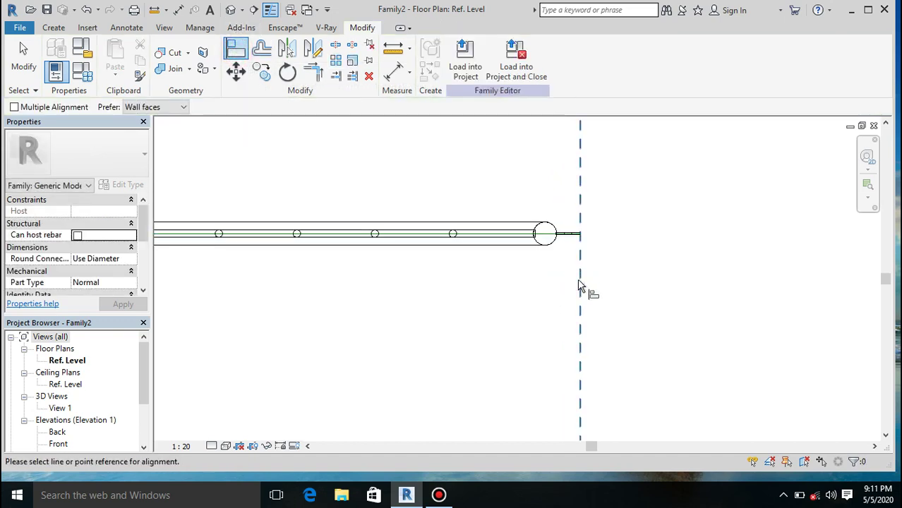
scroll(583, 236, "up", 3)
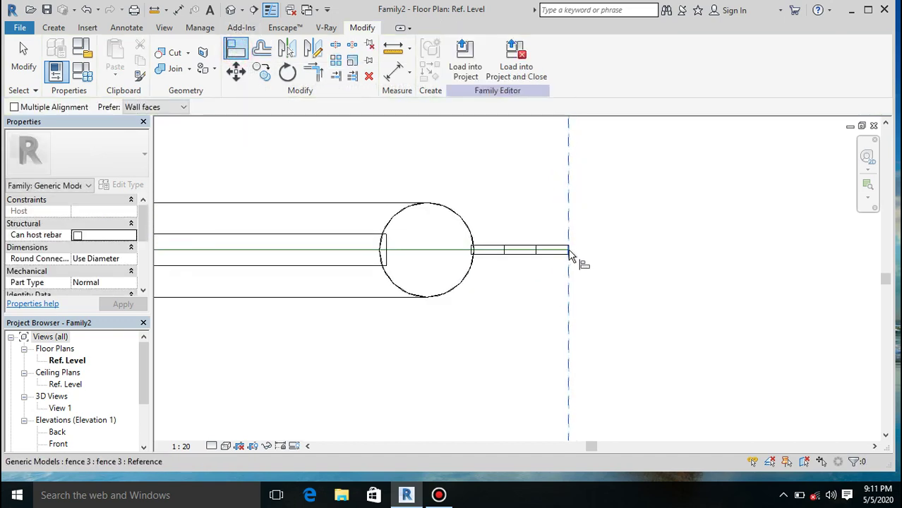
left_click(569, 251)
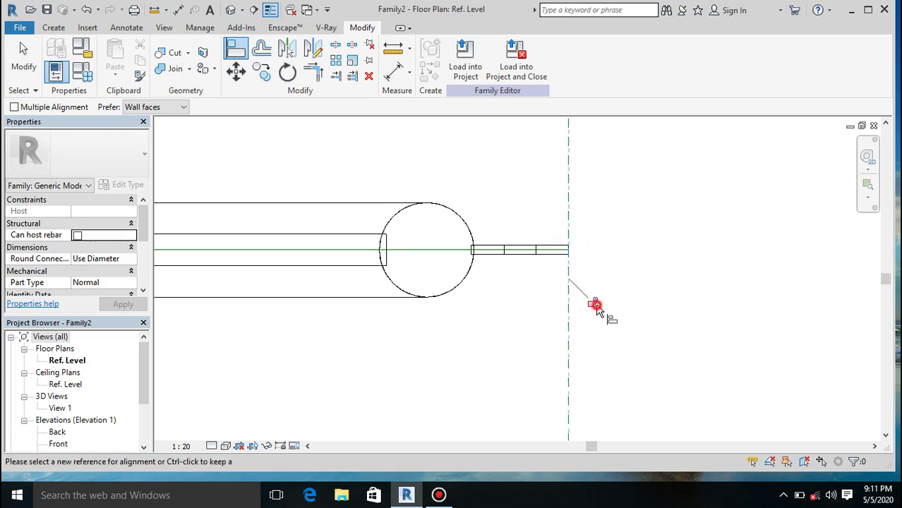
scroll(444, 251, "down", 4)
left_click(450, 243)
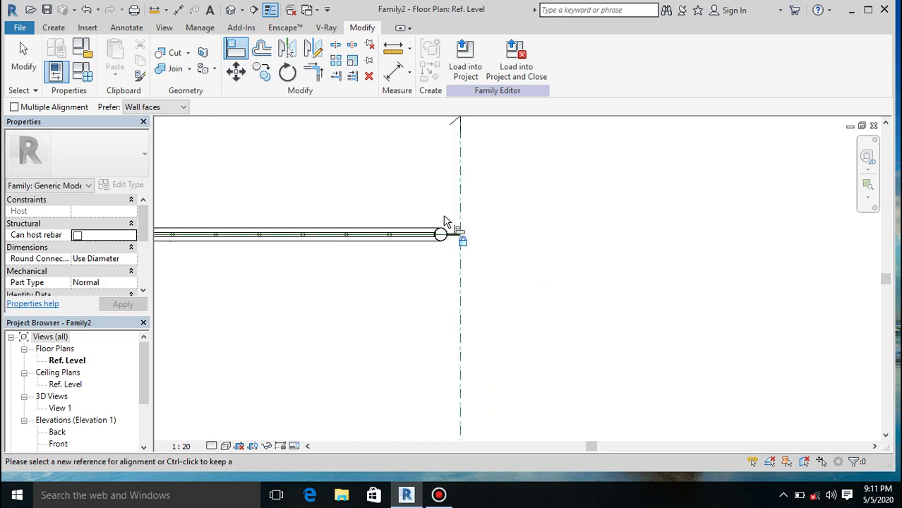
scroll(445, 221, "down", 2)
scroll(263, 211, "up", 4)
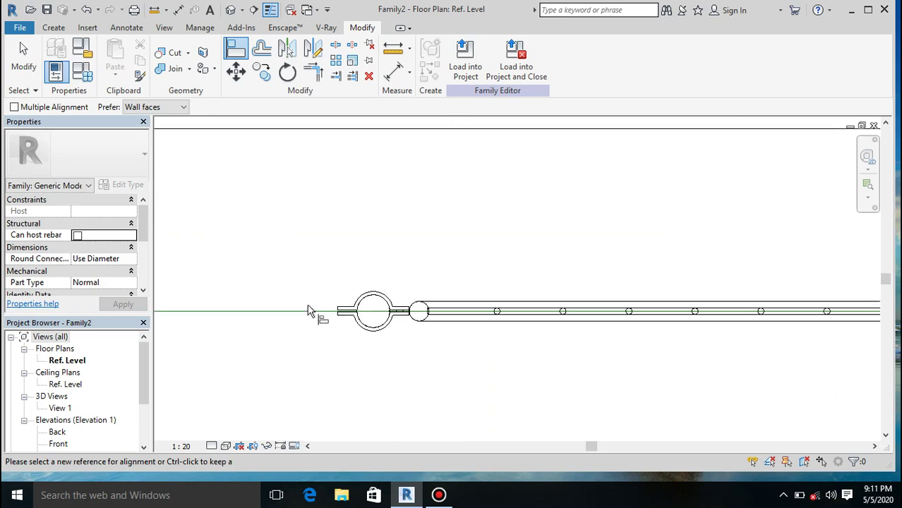
Align and lock the fence's Center (Front/Back) line to the horizontal reference line
left_click(302, 312)
left_click(389, 312)
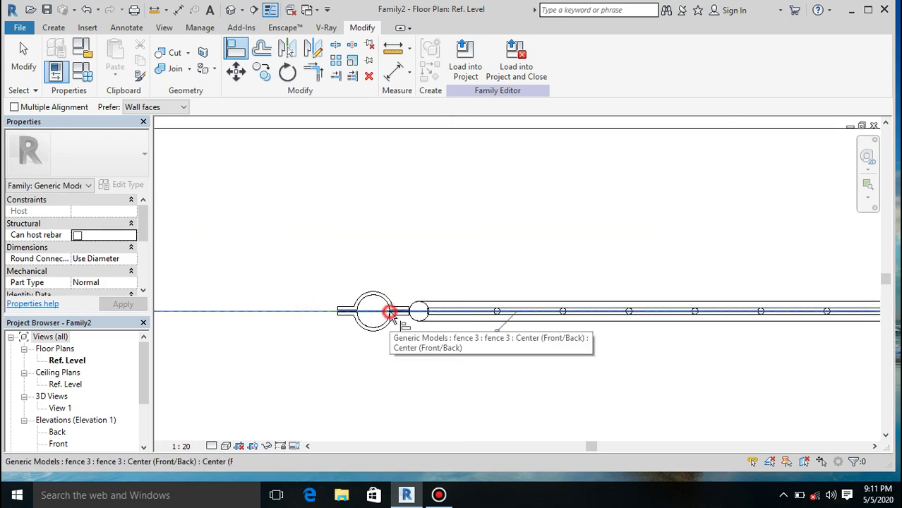
left_click(496, 339)
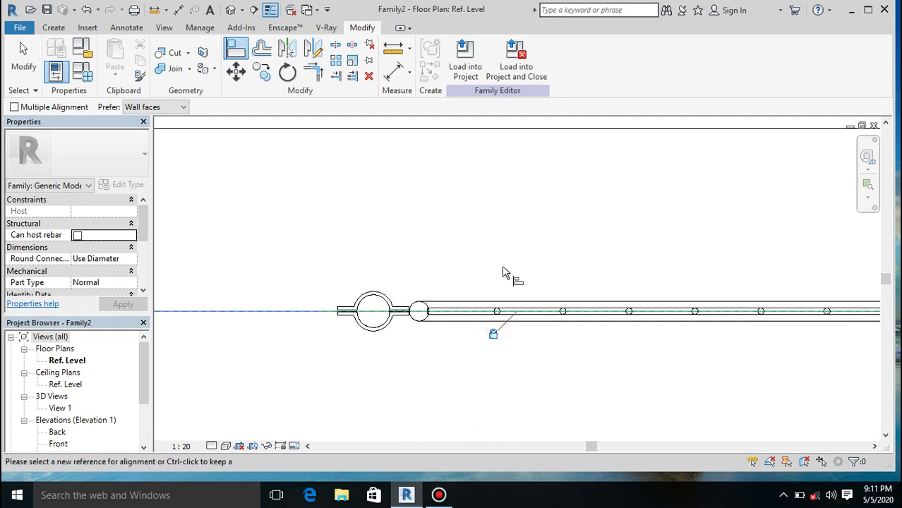
scroll(502, 275, "down", 3)
key("Escape")
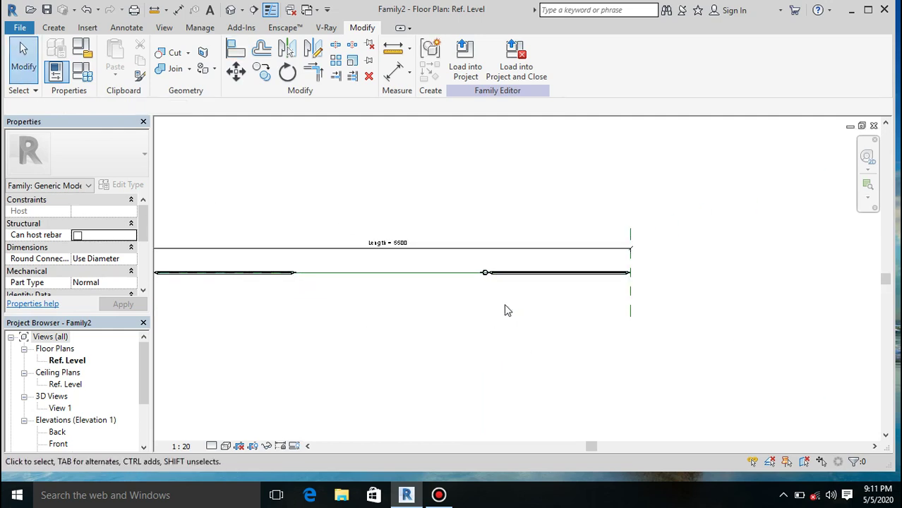
left_click(518, 281)
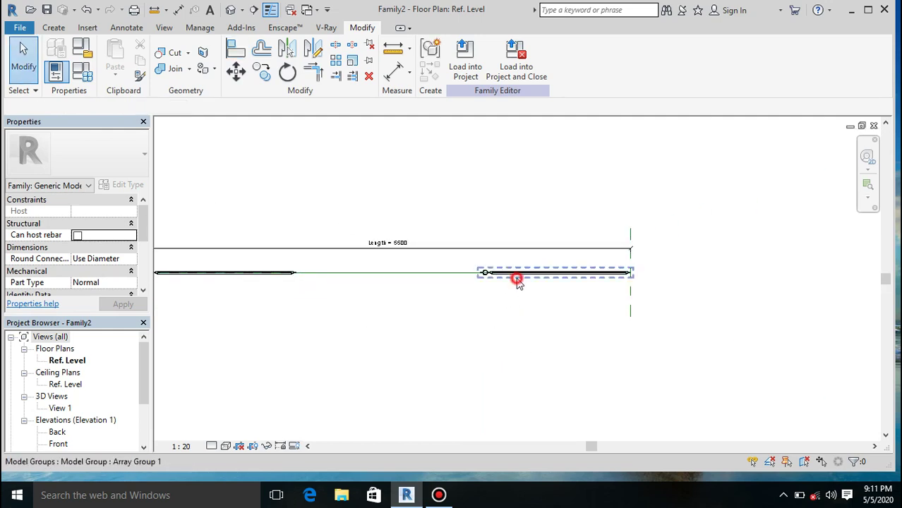
left_click(388, 237)
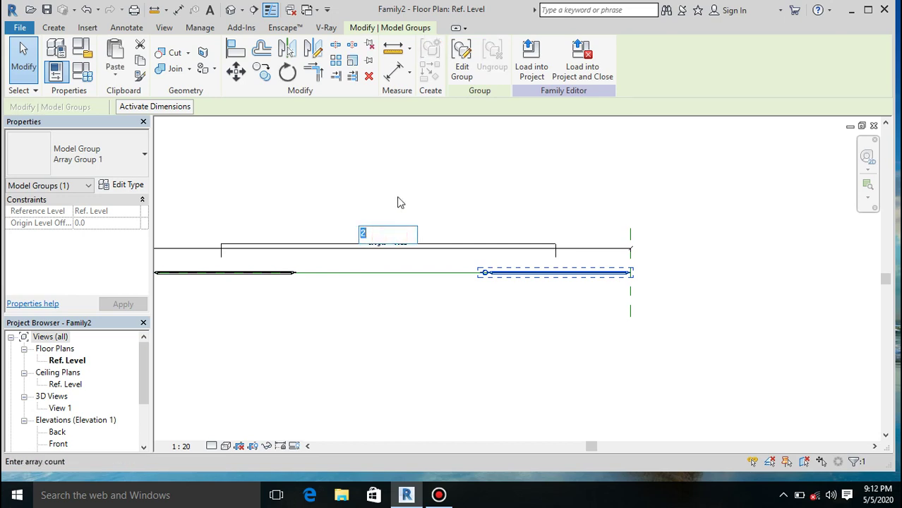
Keep the array count at 2 and label it with a new instance parameter f
key("Return")
left_click(437, 244)
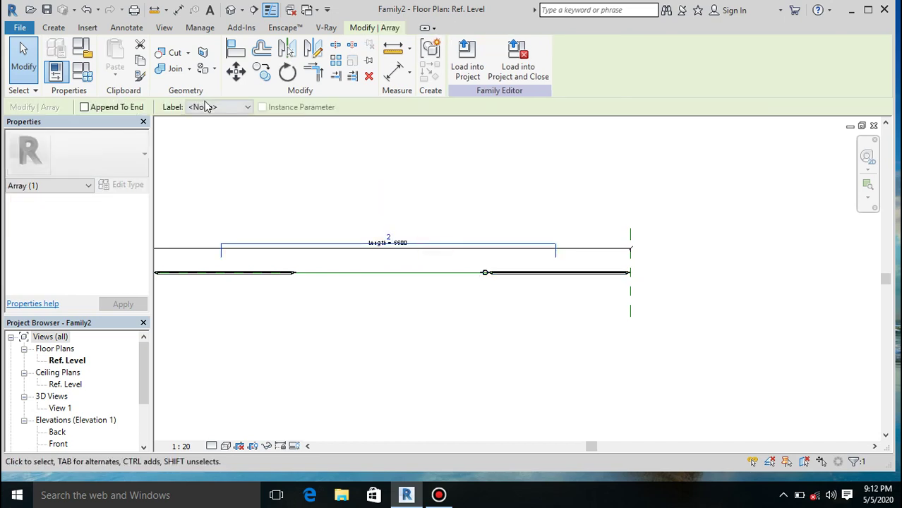
left_click(228, 110)
left_click(233, 131)
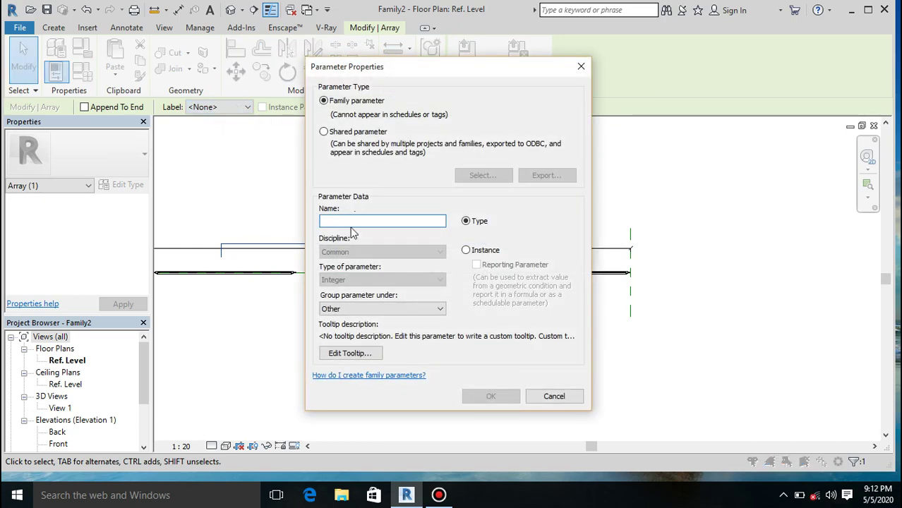
type("f")
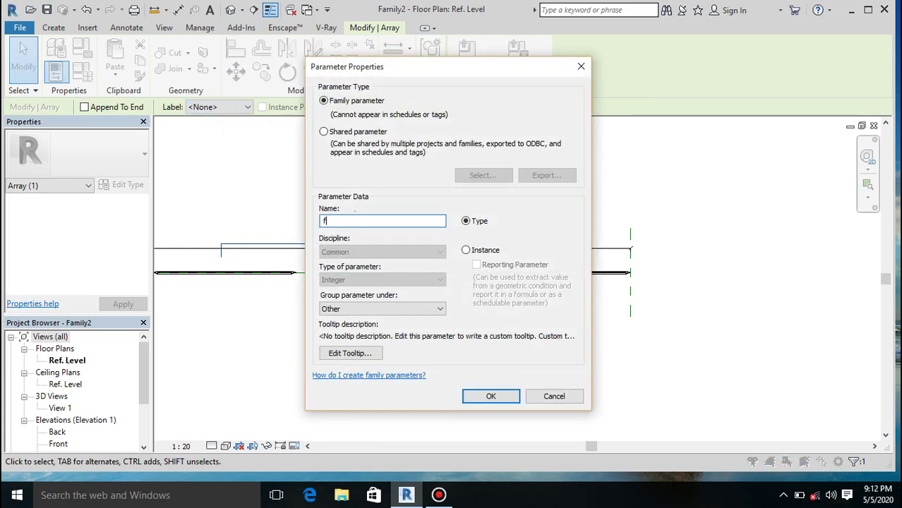
left_click(465, 250)
left_click(495, 397)
scroll(550, 348, "down", 1)
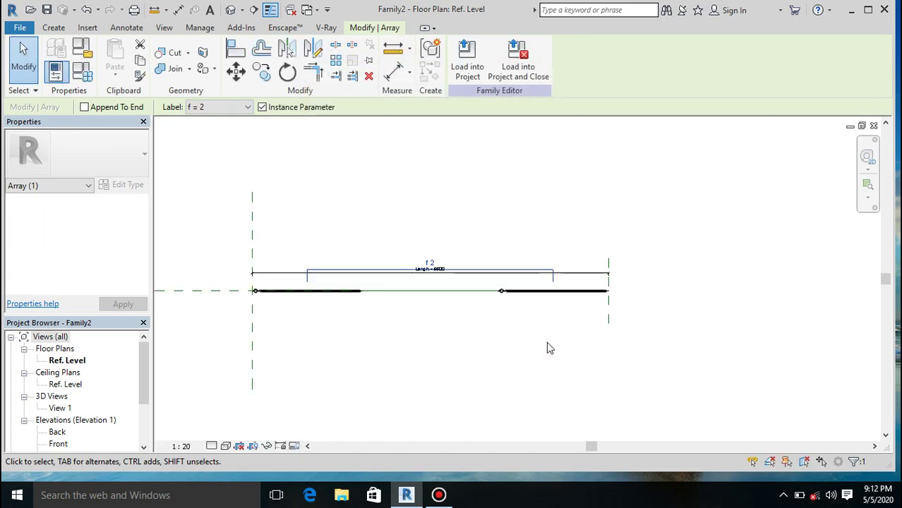
left_click(90, 69)
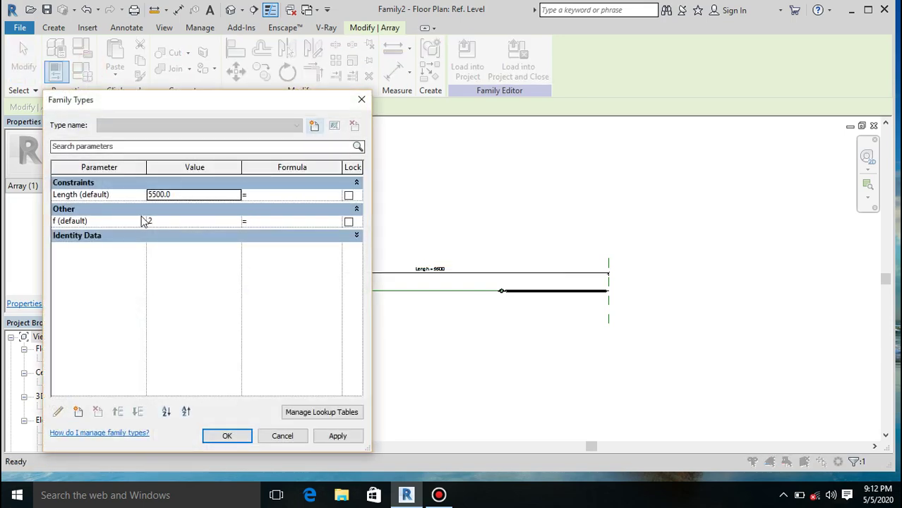
Create a new instance length parameter l in Family Types, then close the dialog
left_click(78, 413)
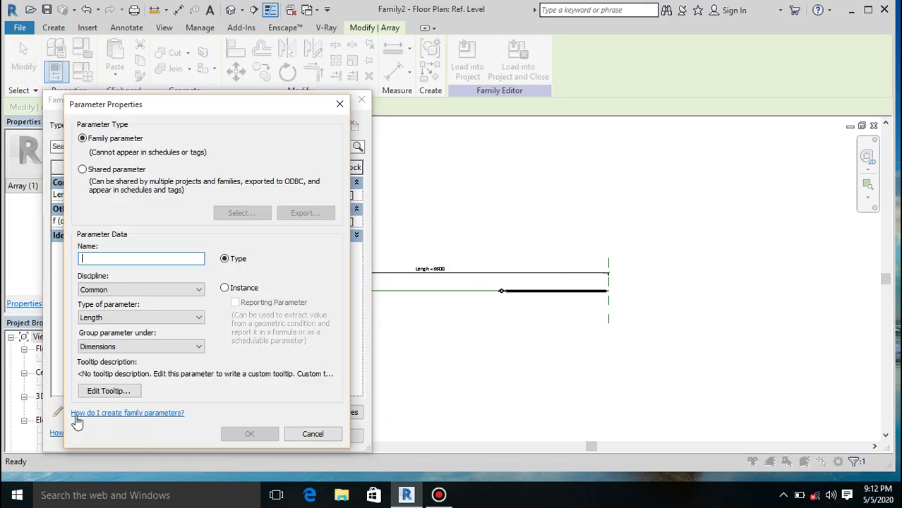
left_click(189, 290)
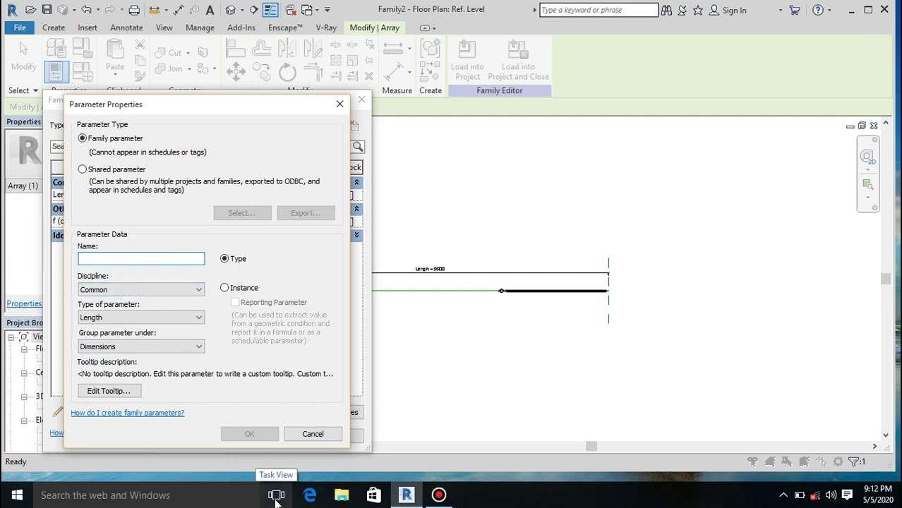
type("l")
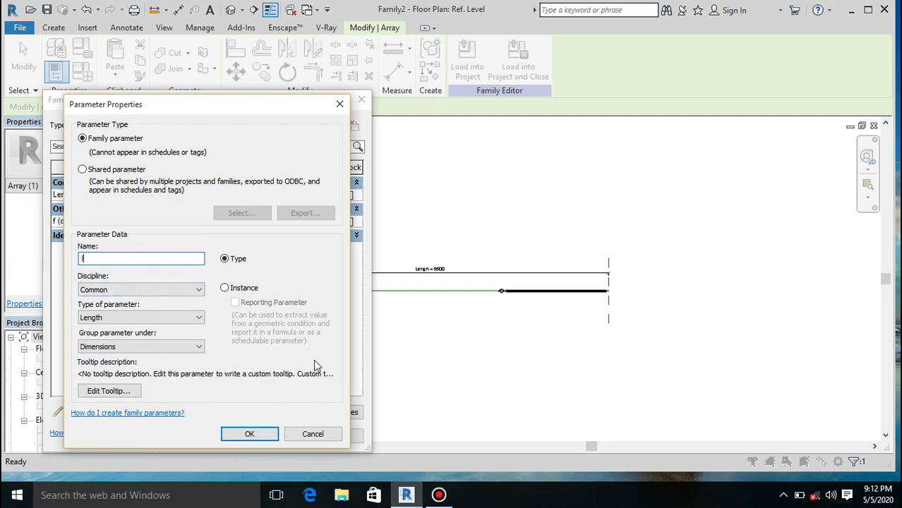
left_click(225, 289)
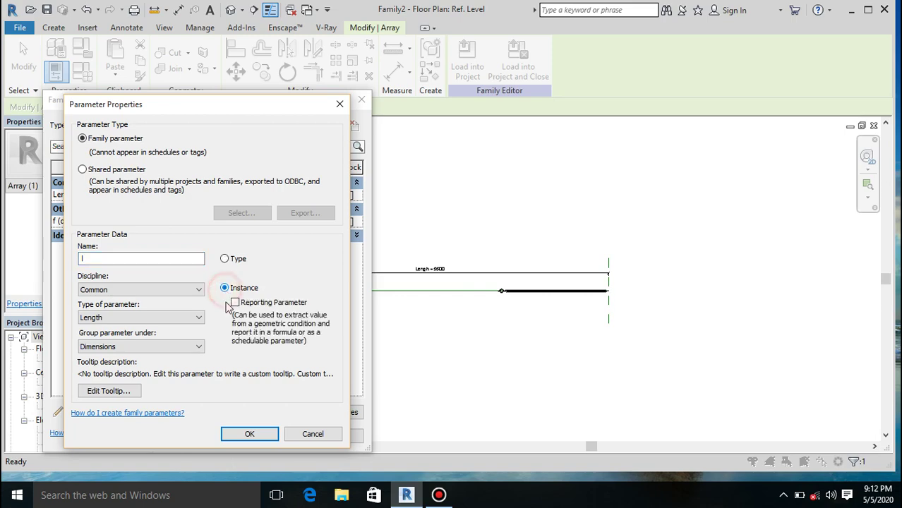
left_click(240, 435)
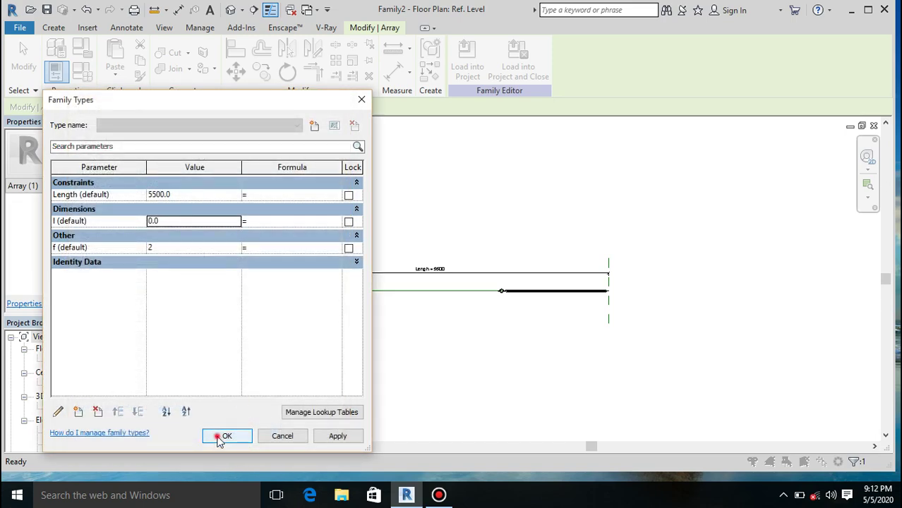
left_click(224, 437)
left_click(399, 48)
scroll(275, 323, "up", 3)
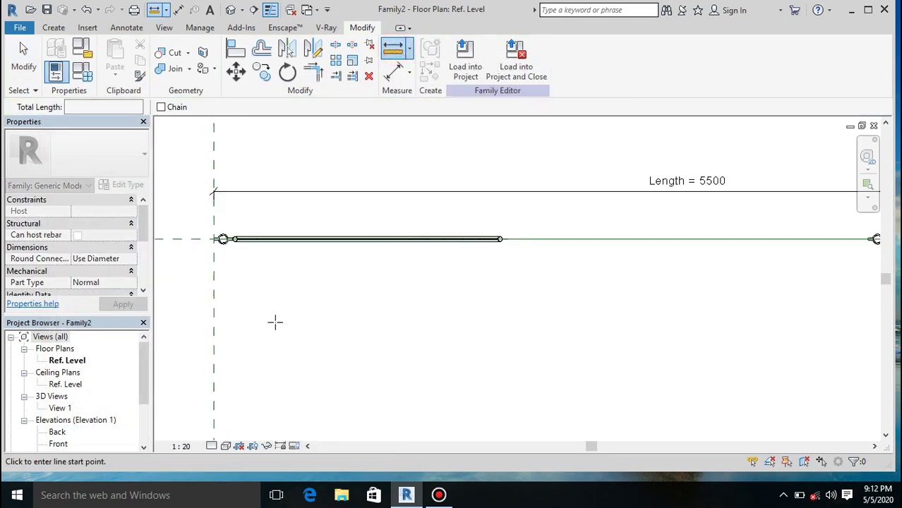
scroll(275, 323, "up", 2)
left_click(204, 224)
left_click(543, 224)
scroll(550, 225, "up", 2)
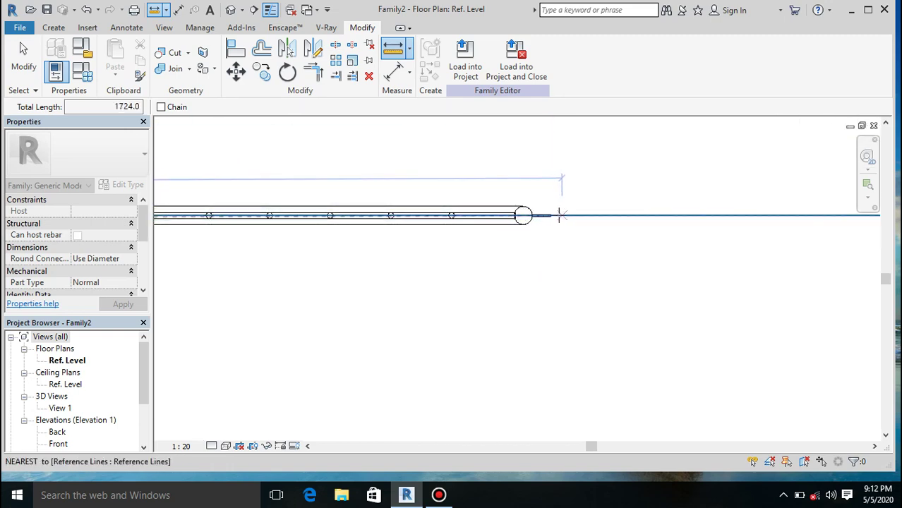
key("Escape")
key("Escape")
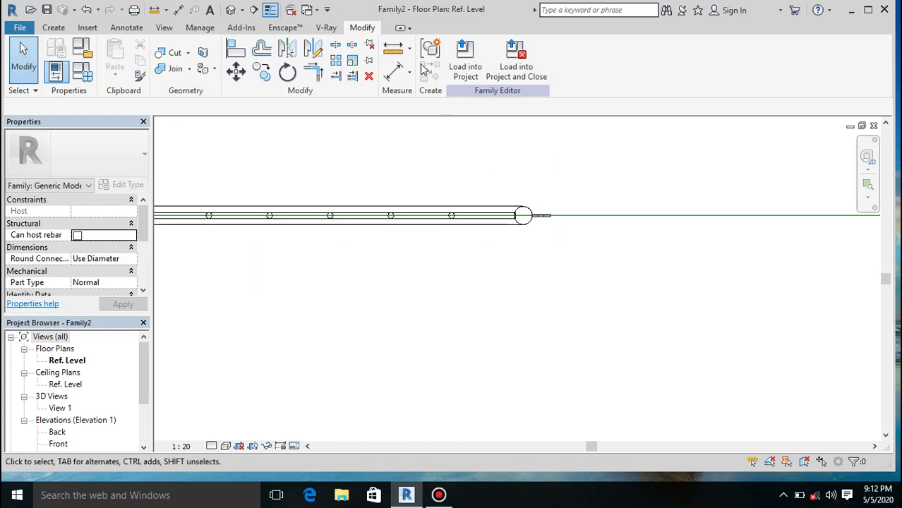
left_click(398, 58)
scroll(572, 226, "up", 3)
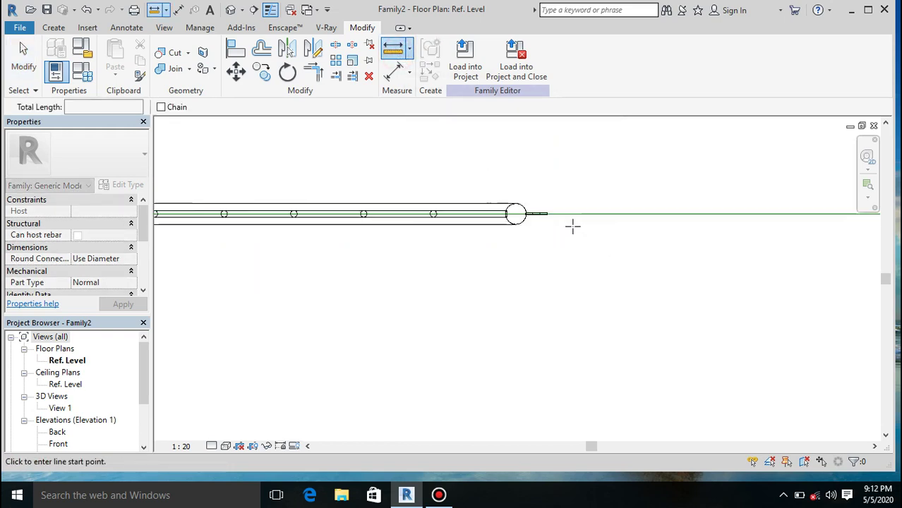
left_click(493, 190)
scroll(495, 194, "down", 3)
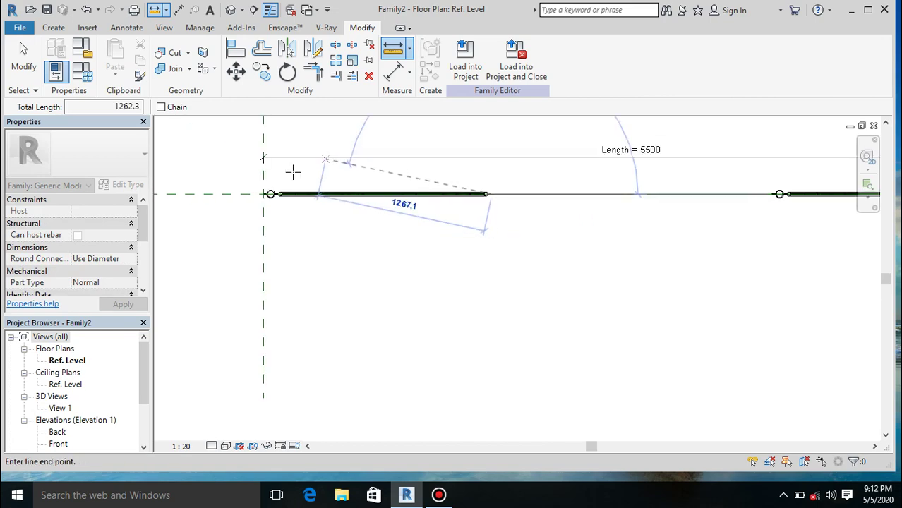
left_click(242, 193)
scroll(241, 192, "up", 3)
scroll(346, 190, "up", 4)
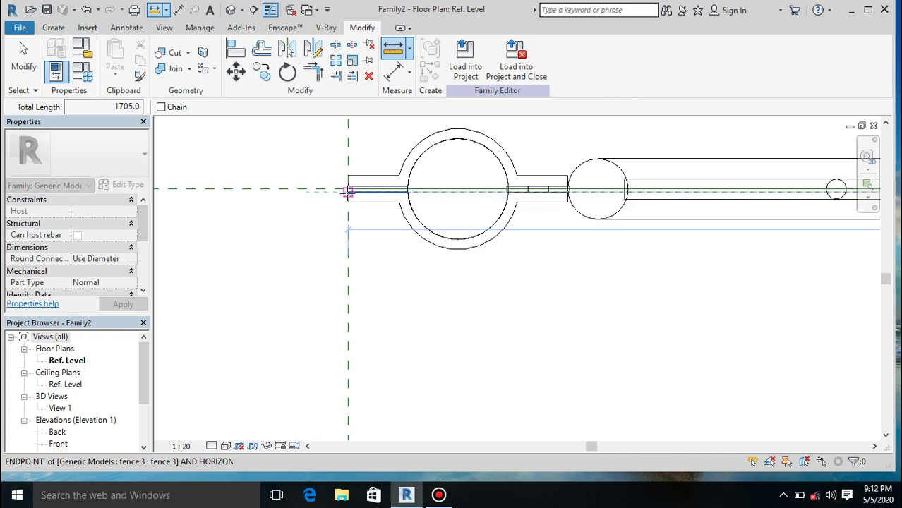
scroll(304, 213, "down", 2)
scroll(303, 213, "down", 3)
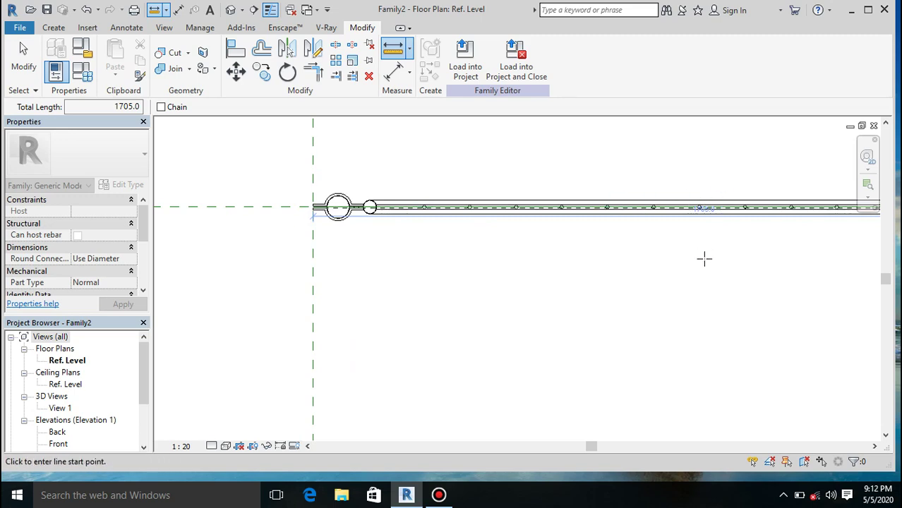
scroll(738, 194, "up", 3)
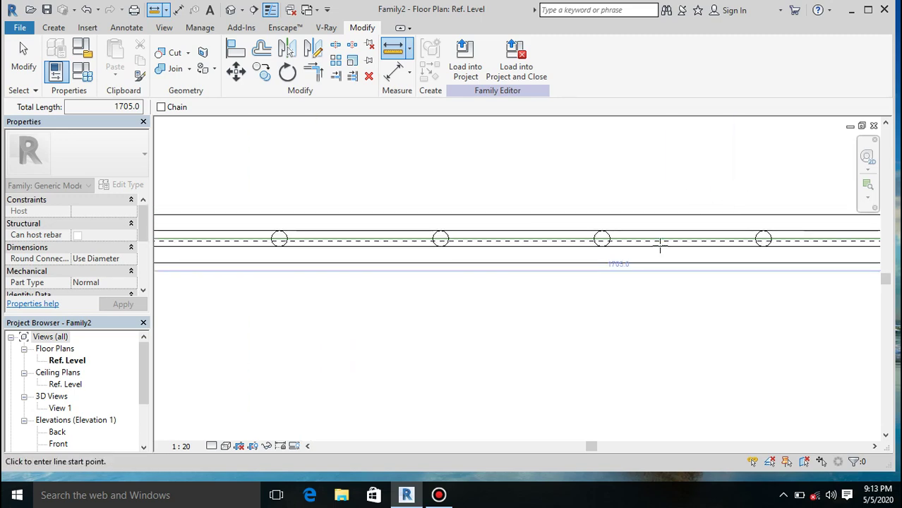
scroll(660, 245, "up", 2)
scroll(659, 245, "up", 1)
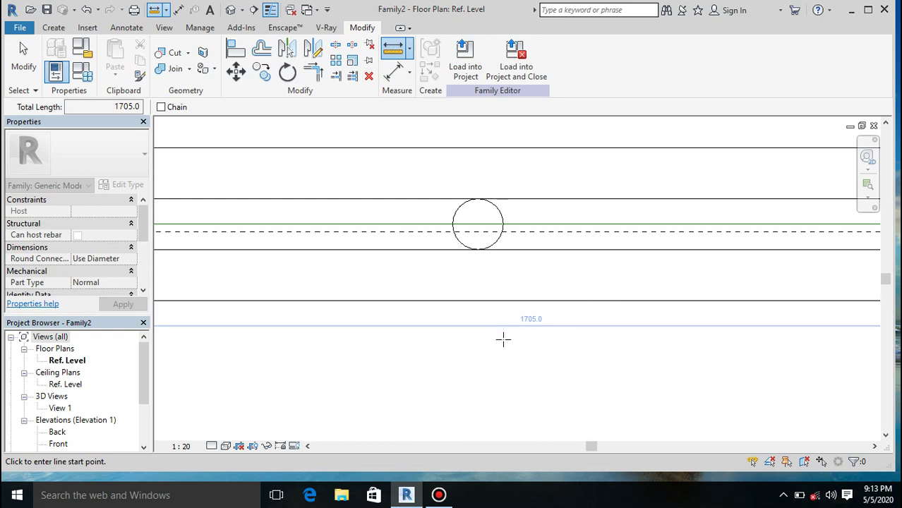
key("Escape")
key("Escape")
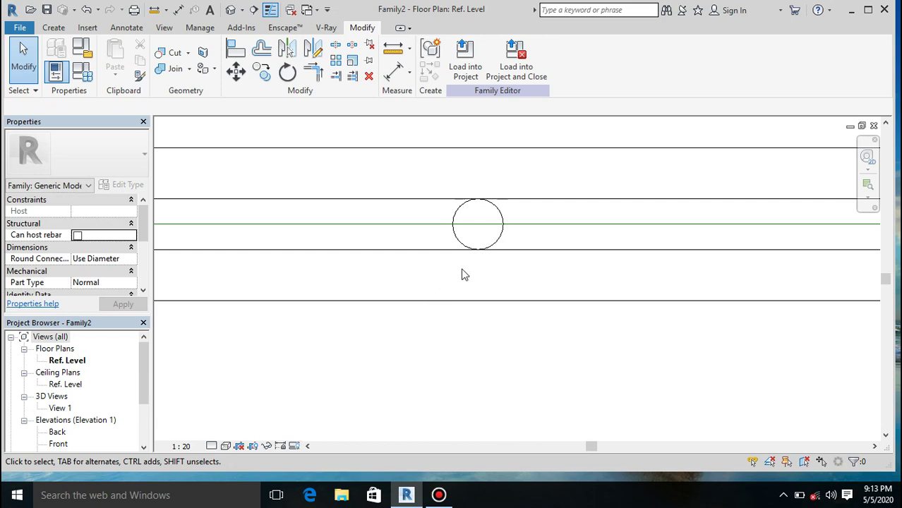
scroll(504, 268, "down", 5)
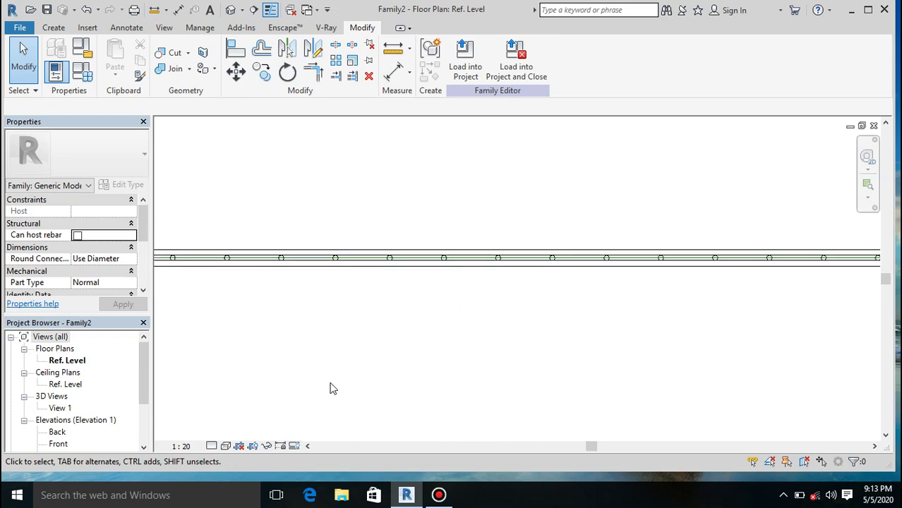
Set the l parameter's value to 1705 in Family Types
left_click(82, 75)
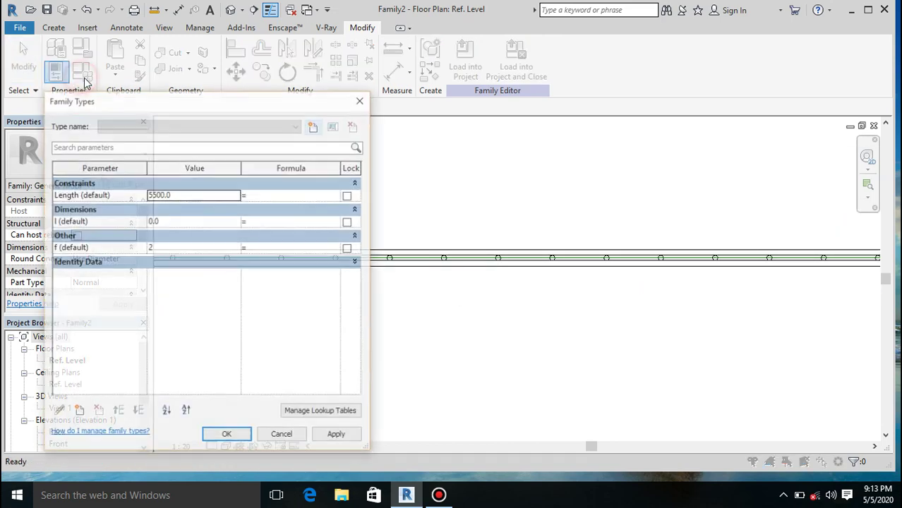
left_click(180, 223)
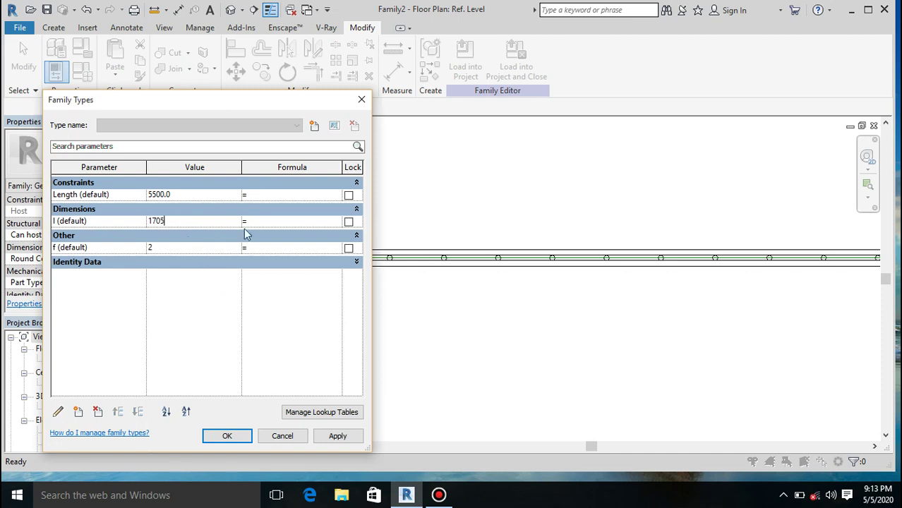
left_click(277, 247)
left_click(227, 436)
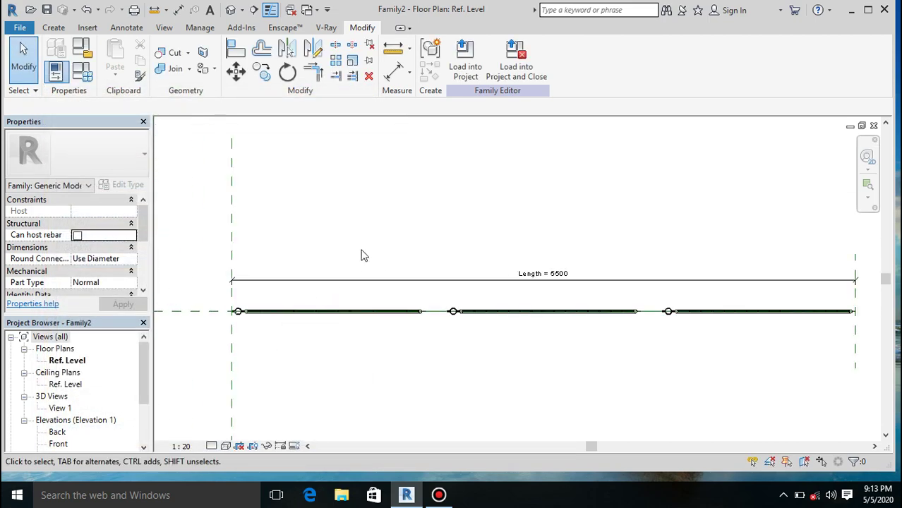
Drag the Right reference plane until Length reads 6500, giving four fences
scroll(361, 253, "down", 4)
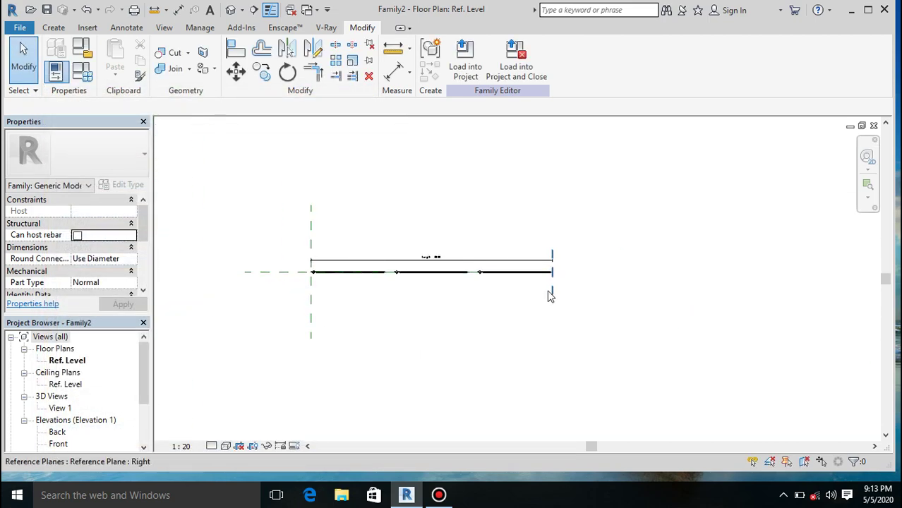
left_click(549, 291)
left_click_drag(553, 272, 677, 273)
left_click_drag(498, 316, 597, 298)
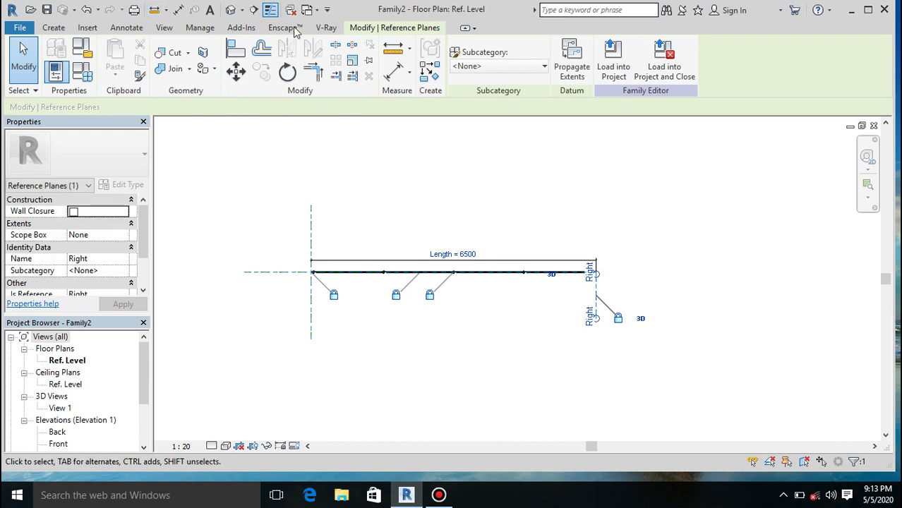
left_click(19, 28)
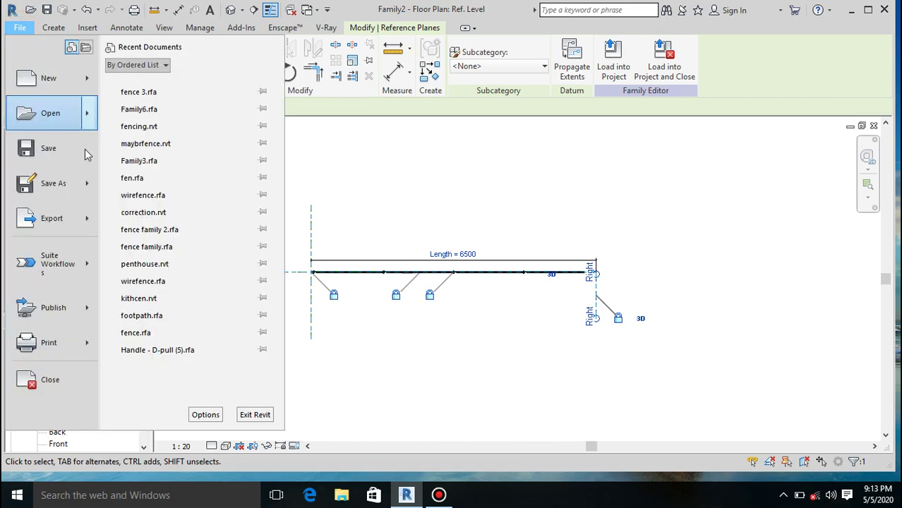
Open the new family template chooser, then cancel it and clear the selection
mouse_move(88, 88)
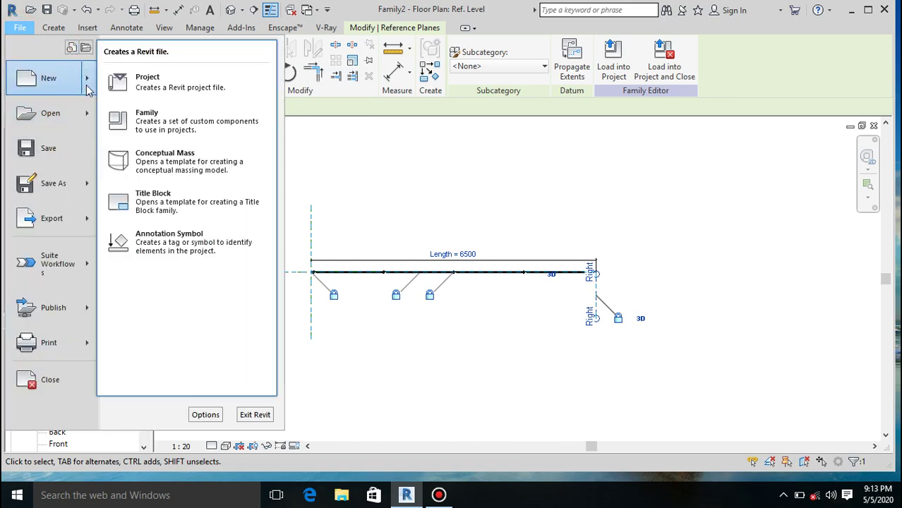
left_click(162, 120)
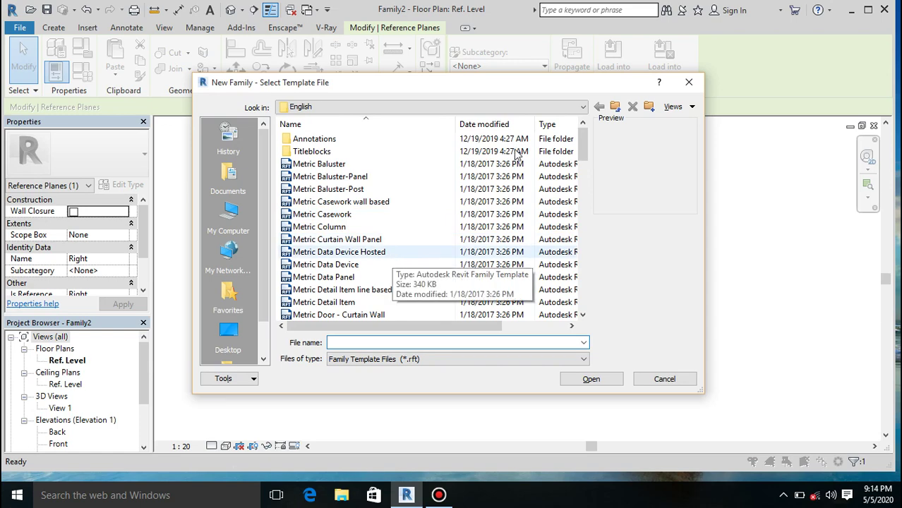
left_click(689, 83)
left_click(22, 62)
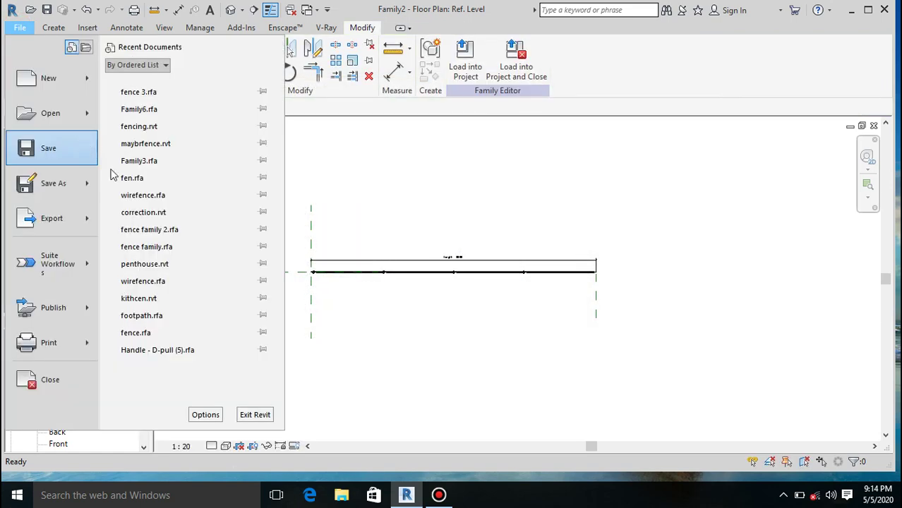
Save the family under the new file name Family3.1
mouse_move(87, 197)
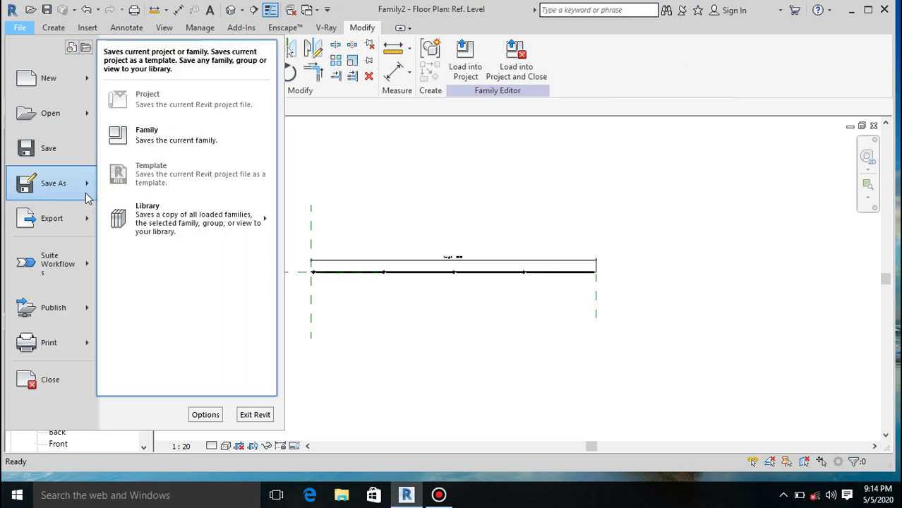
left_click(156, 148)
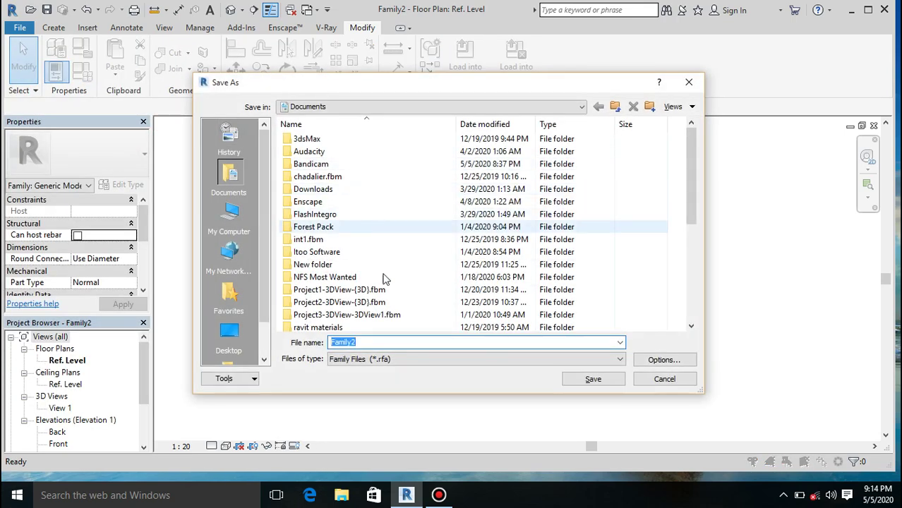
left_click(370, 344)
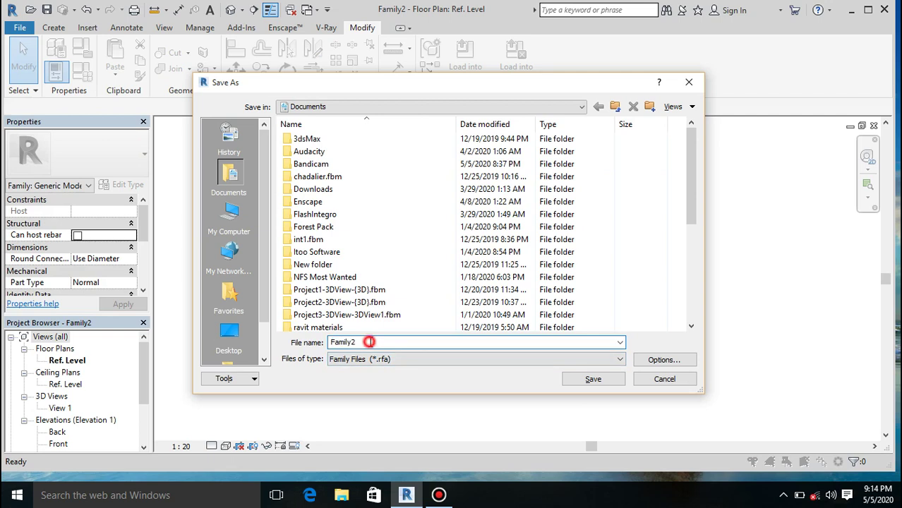
key("BackSpace")
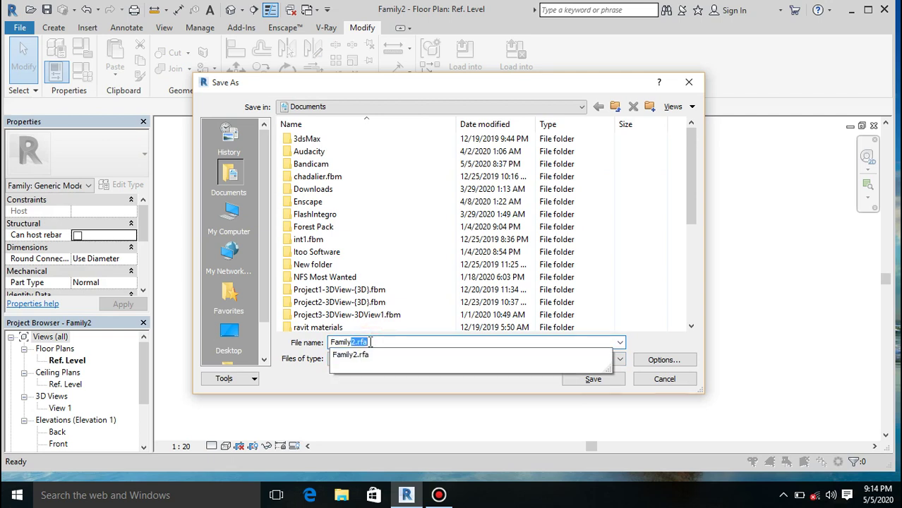
type("3")
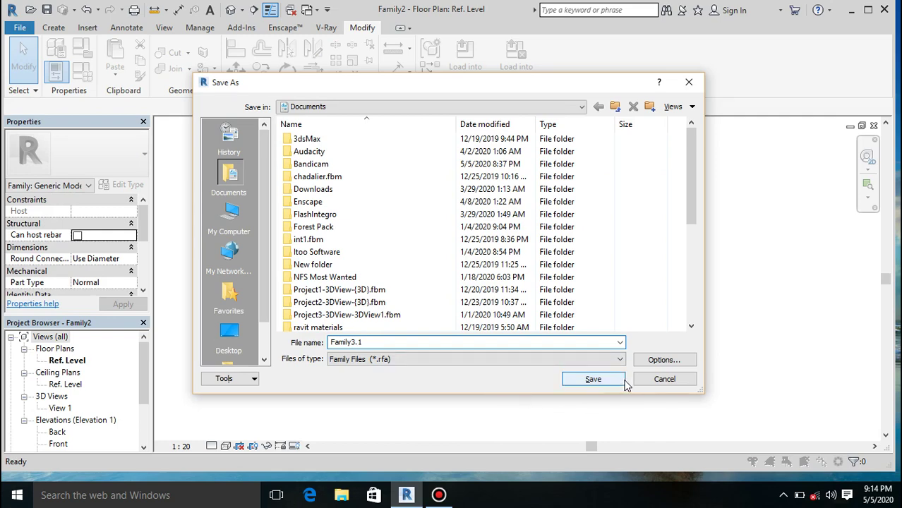
left_click(593, 380)
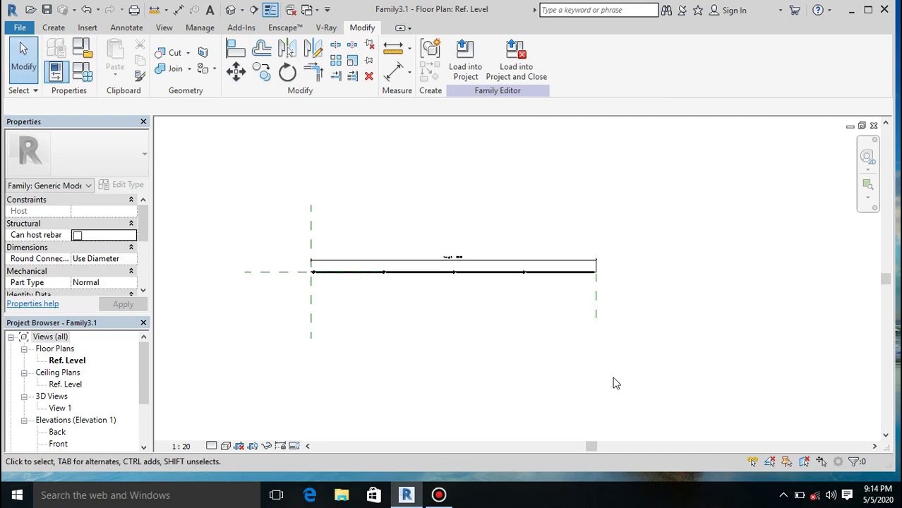
Load Family3.1 into Project1 and dismiss the unsaved-project reminder
left_click(465, 60)
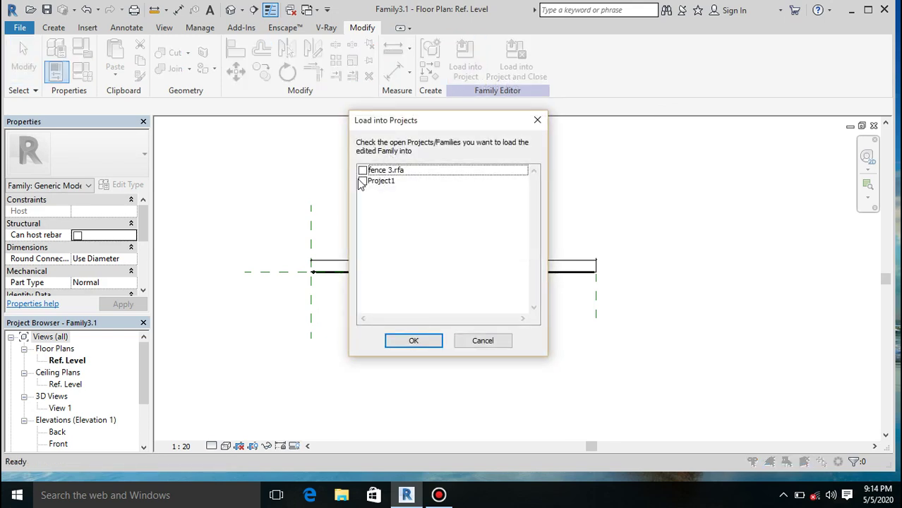
left_click(363, 181)
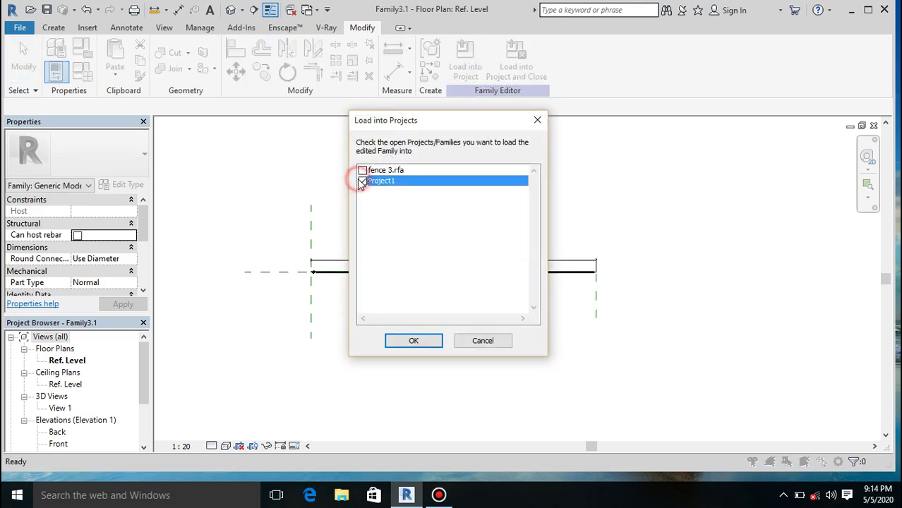
left_click(399, 342)
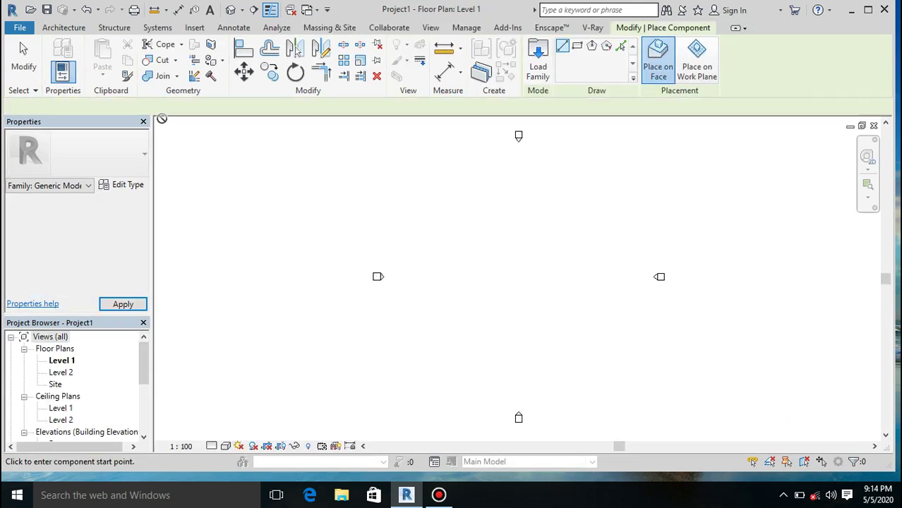
left_click(66, 26)
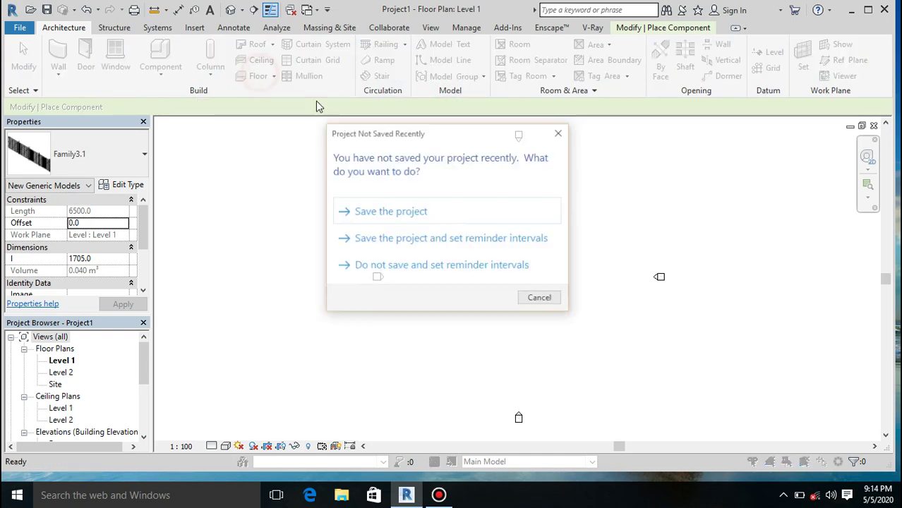
left_click(538, 301)
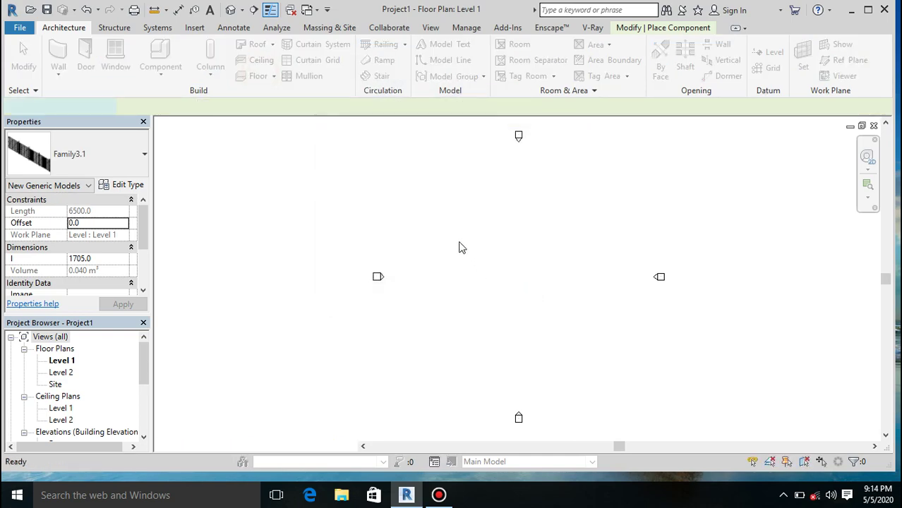
Sketch a 16000 x 12000 rectangular floor boundary on Level 1 and finish the floor
left_click(647, 45)
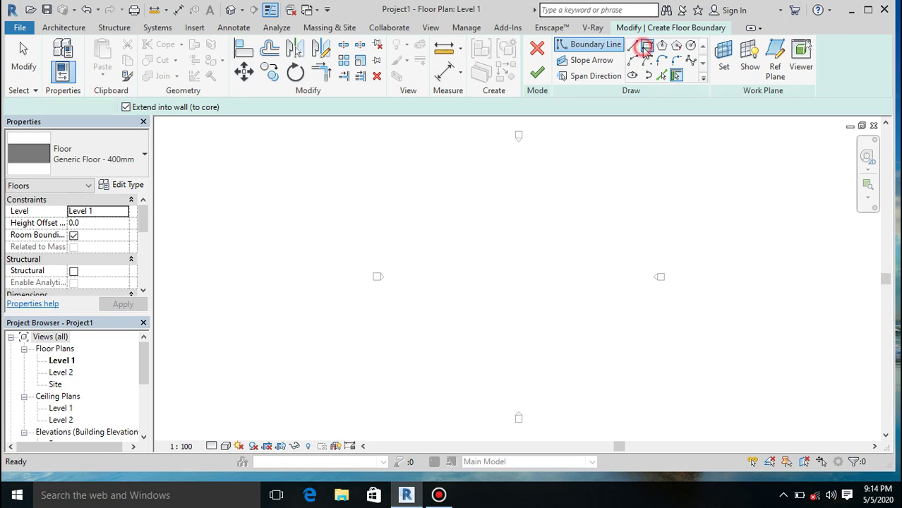
left_click(482, 235)
left_click(572, 303)
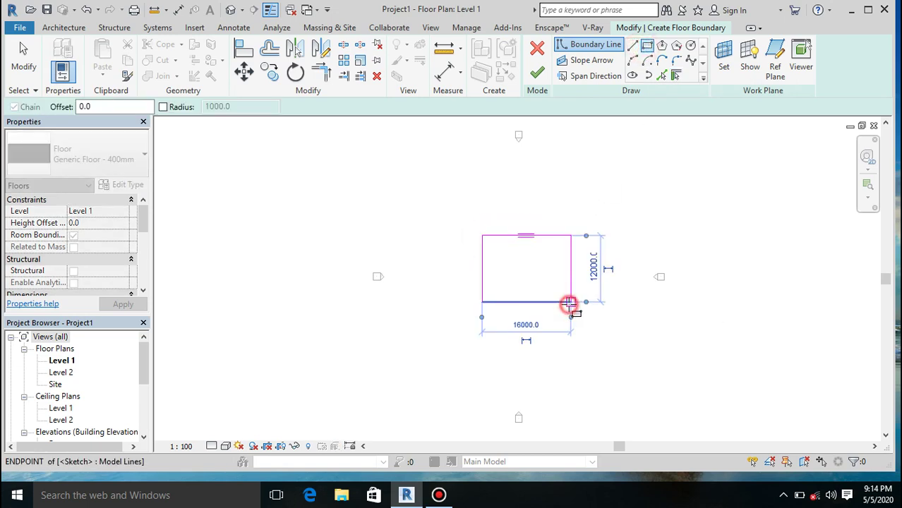
left_click(538, 70)
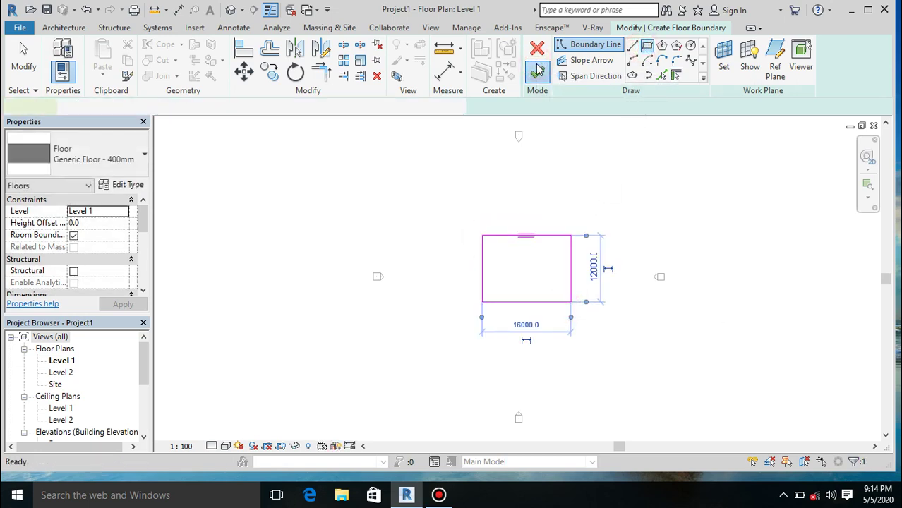
left_click(64, 28)
Place a Family3.1 fence about 9500 long up the floor's left edge, then view it in 3D
left_click(156, 53)
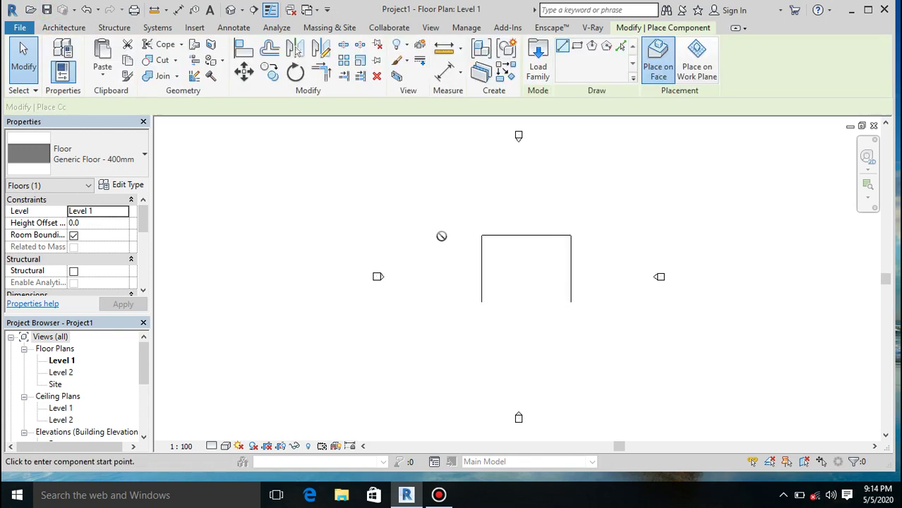
scroll(492, 295, "up", 2)
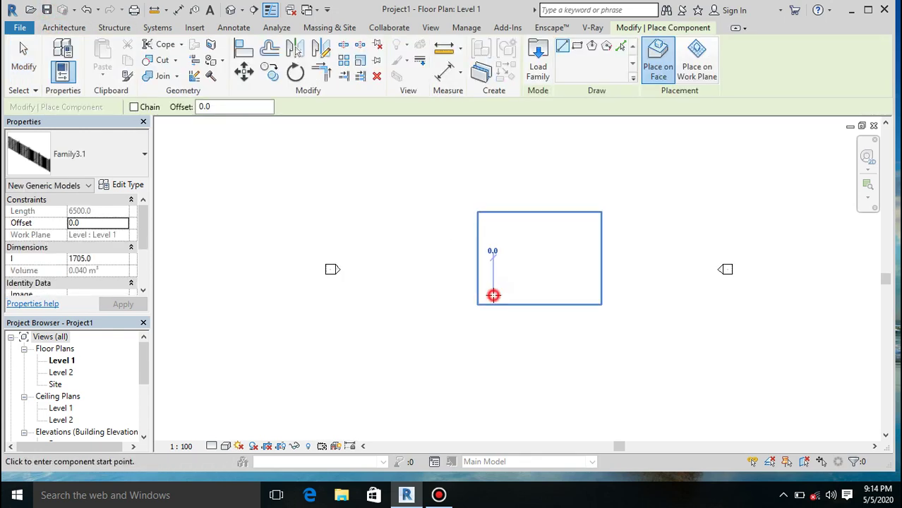
left_click(493, 295)
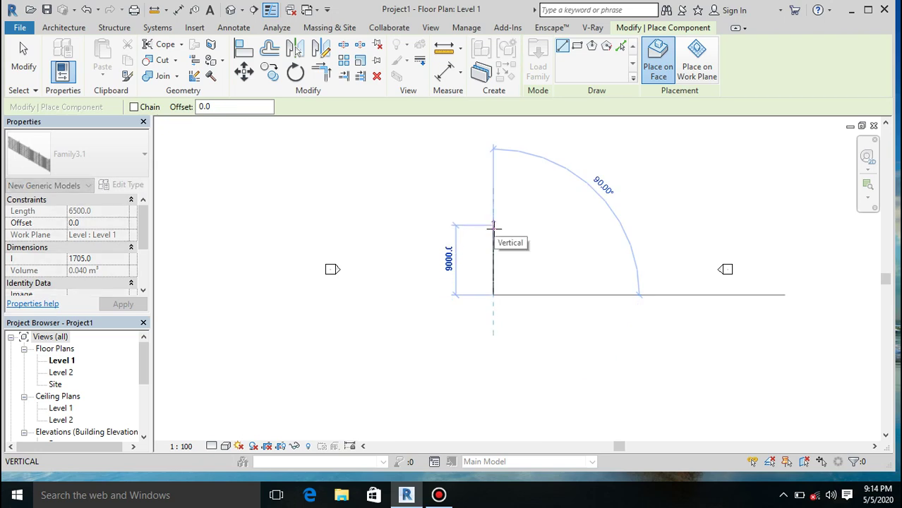
scroll(494, 224, "up", 5)
scroll(492, 211, "down", 1)
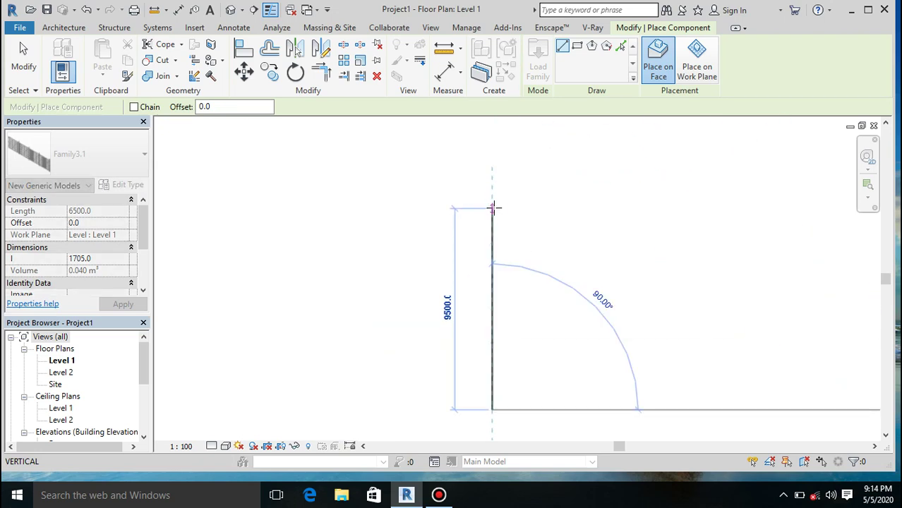
left_click(493, 206)
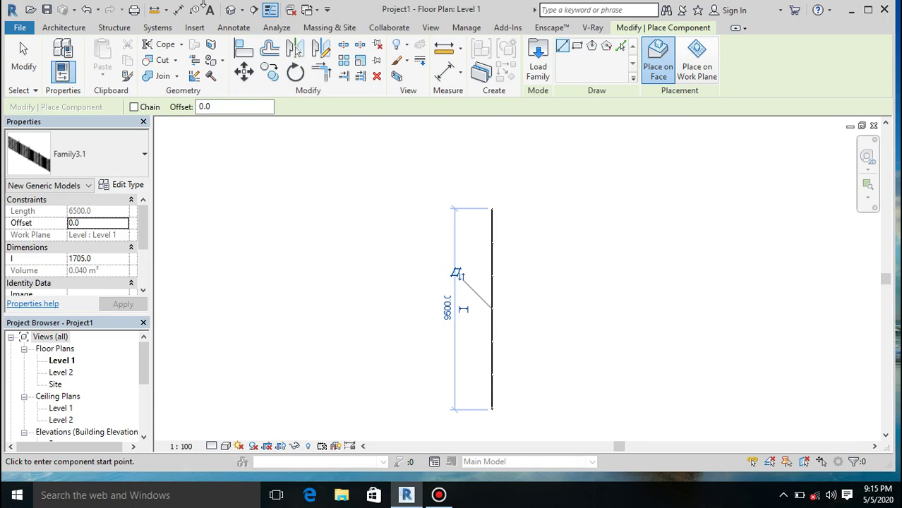
left_click(231, 10)
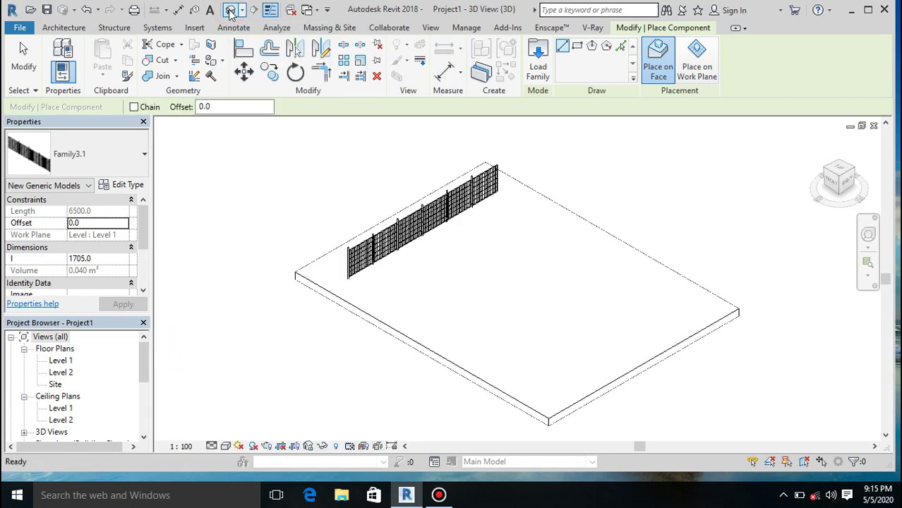
Set the 3D view's visual style to Realistic
scroll(360, 222, "up", 5)
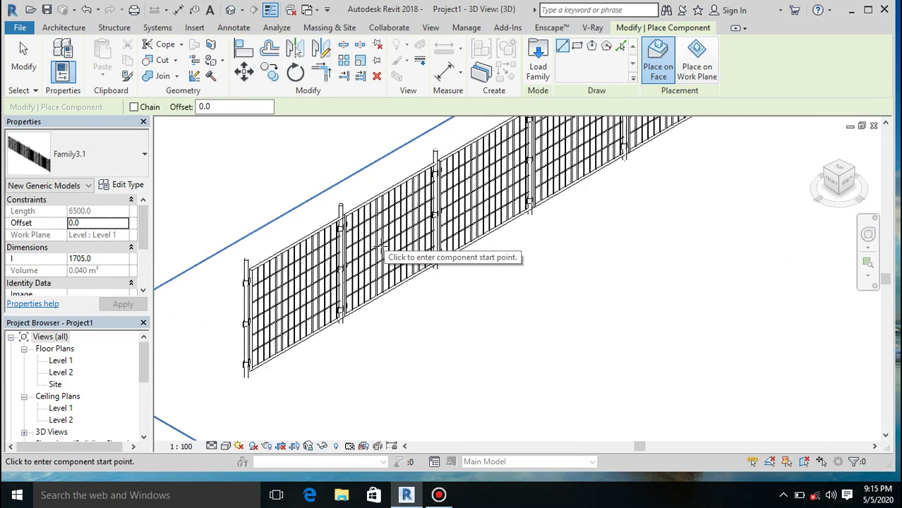
scroll(382, 247, "up", 5)
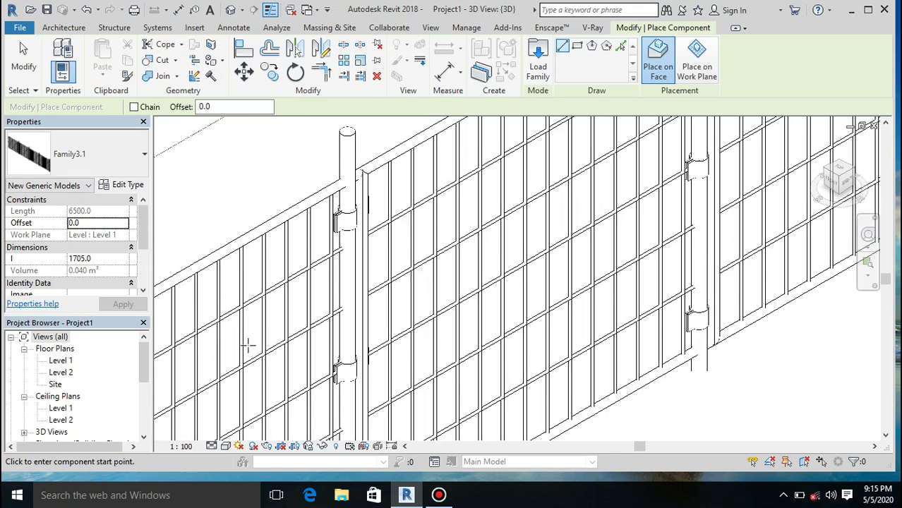
left_click(226, 448)
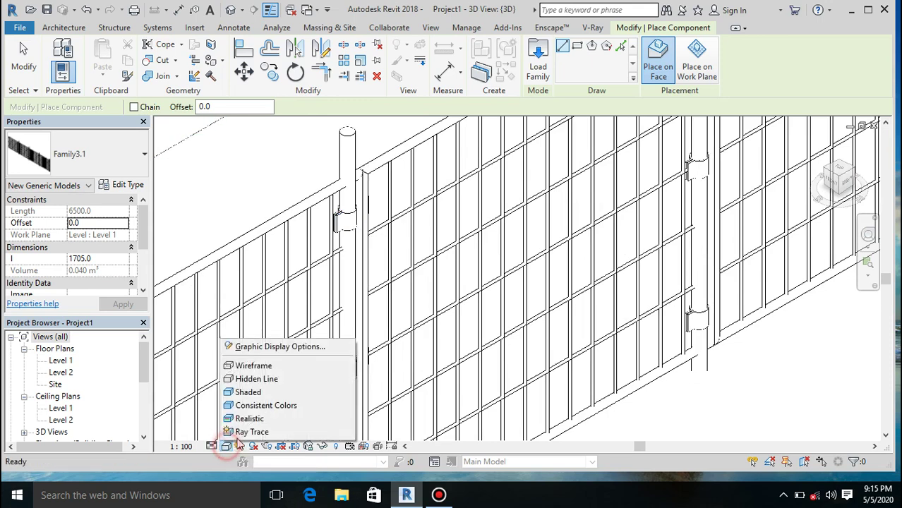
left_click(240, 419)
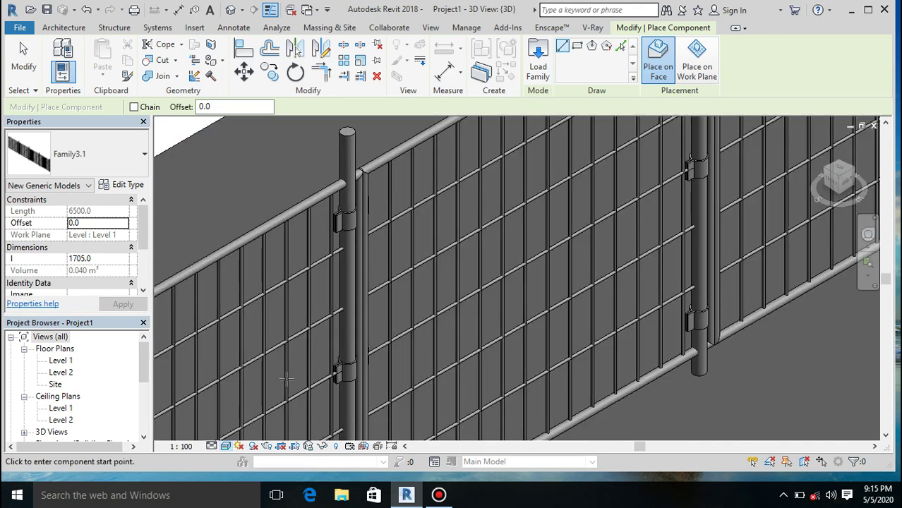
Zoom around to inspect the shaded fence, then return to the Level 1 plan
scroll(344, 222, "down", 3)
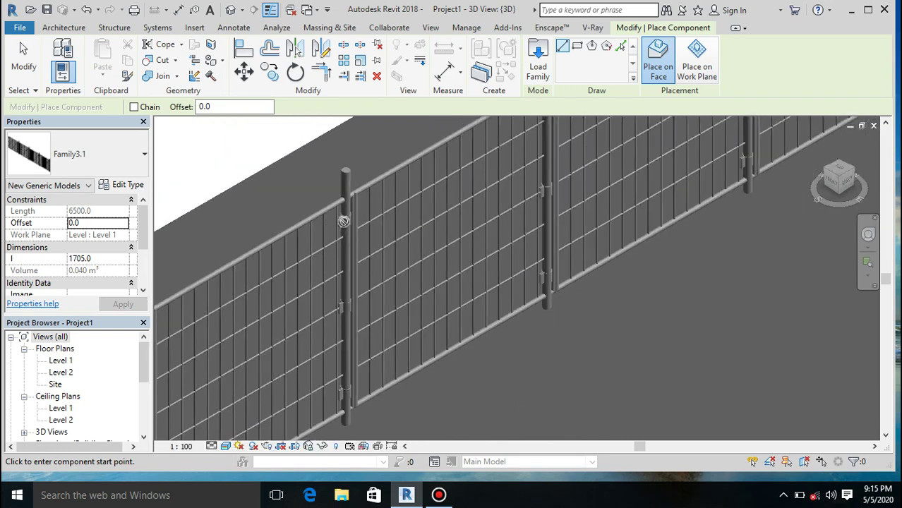
right_click(344, 223)
left_click(291, 175)
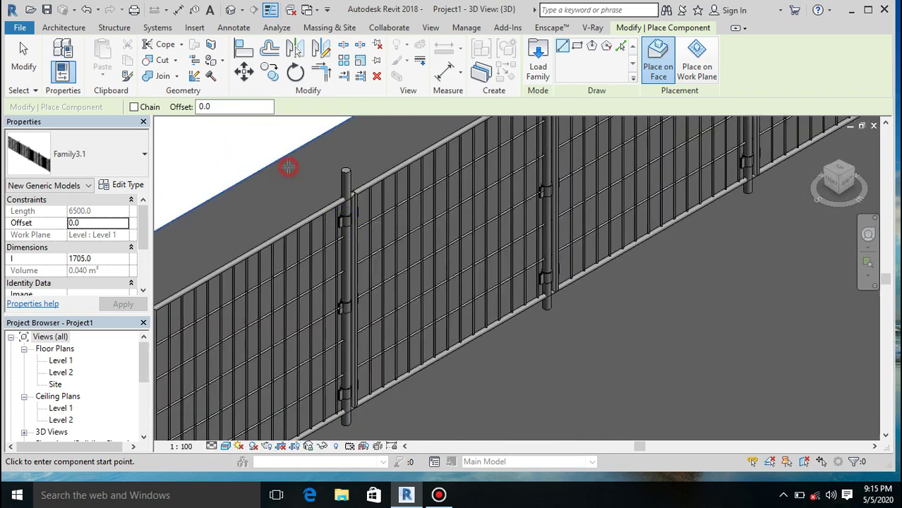
scroll(346, 222, "down", 3)
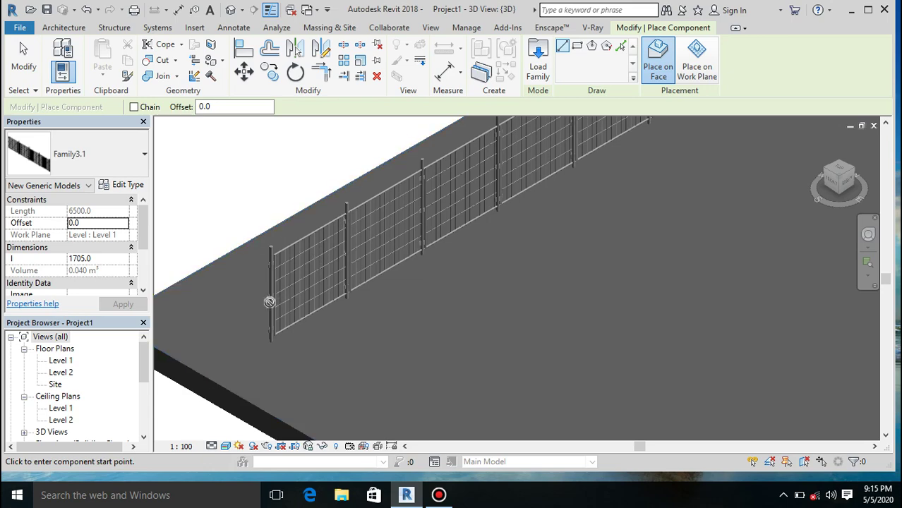
scroll(270, 302, "up", 5)
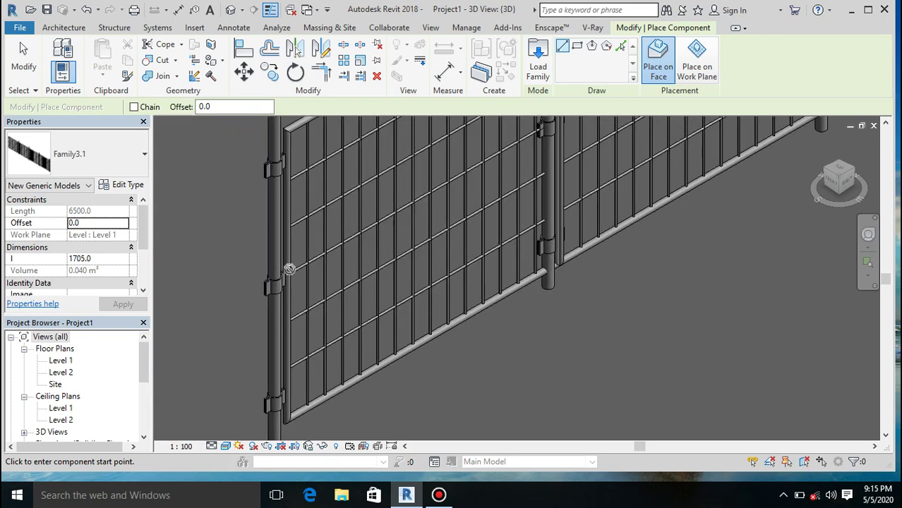
scroll(290, 269, "down", 10)
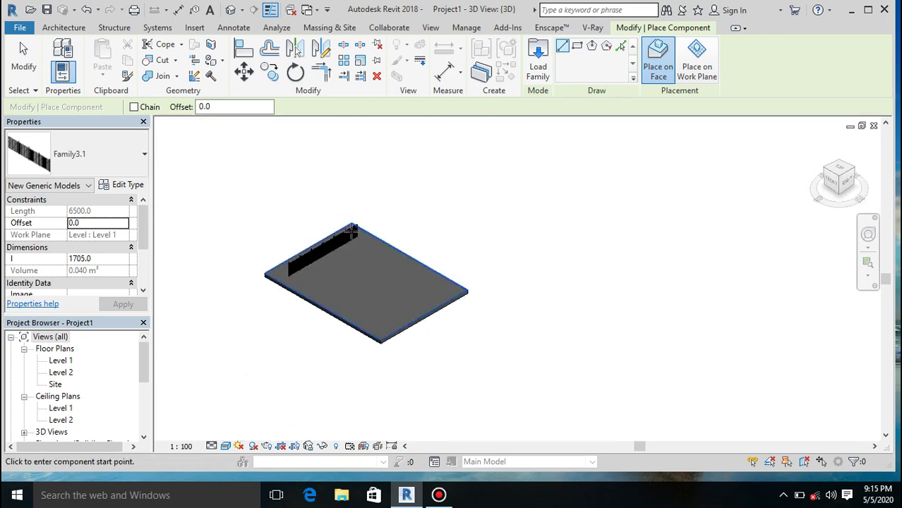
scroll(351, 230, "up", 8)
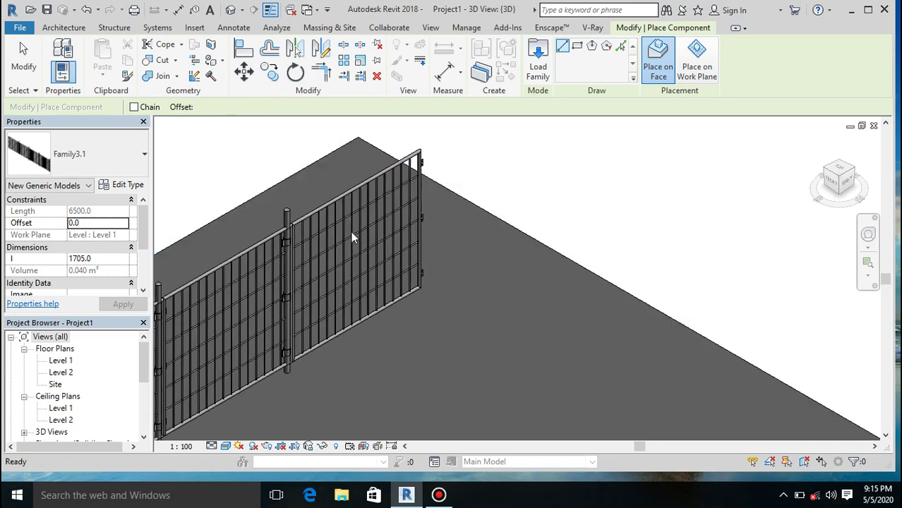
scroll(352, 233, "up", 5)
key("ctrl+Tab")
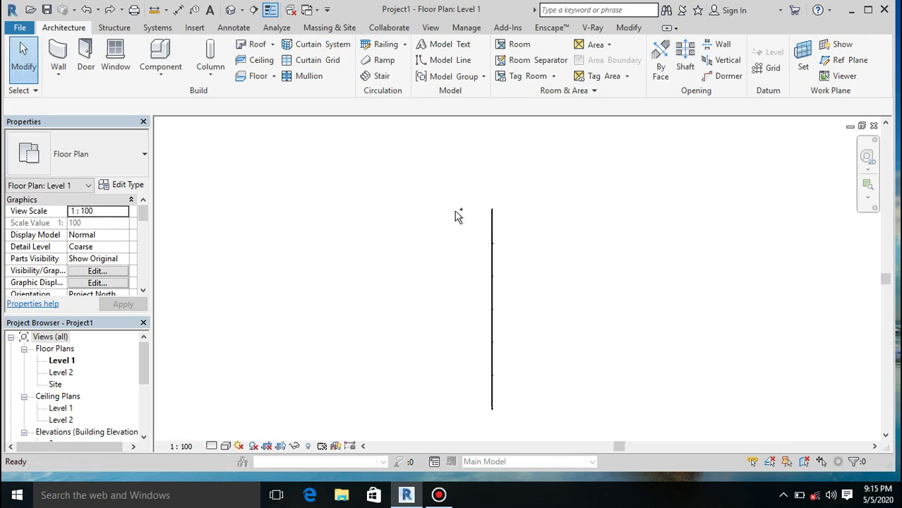
In the default 3D view, place a 10000 mm Family3.1 fence from the slab corner along its edge
left_click(228, 13)
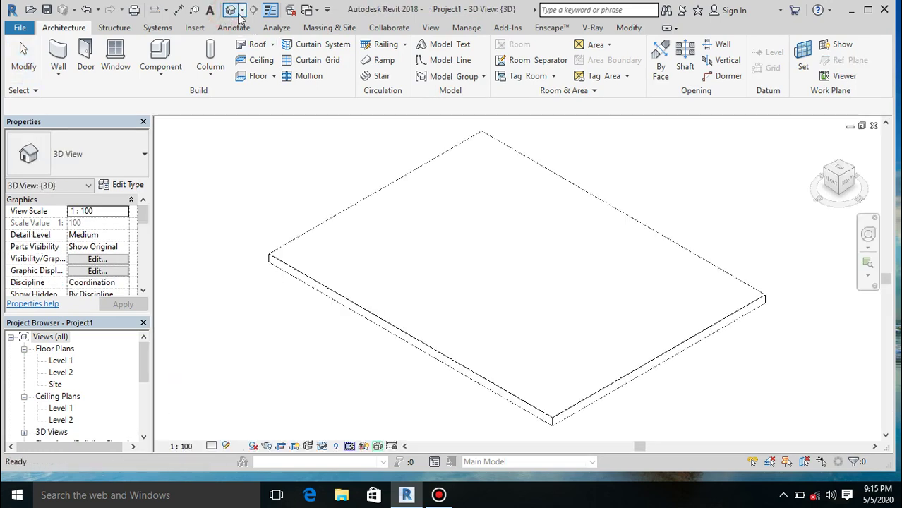
left_click(159, 51)
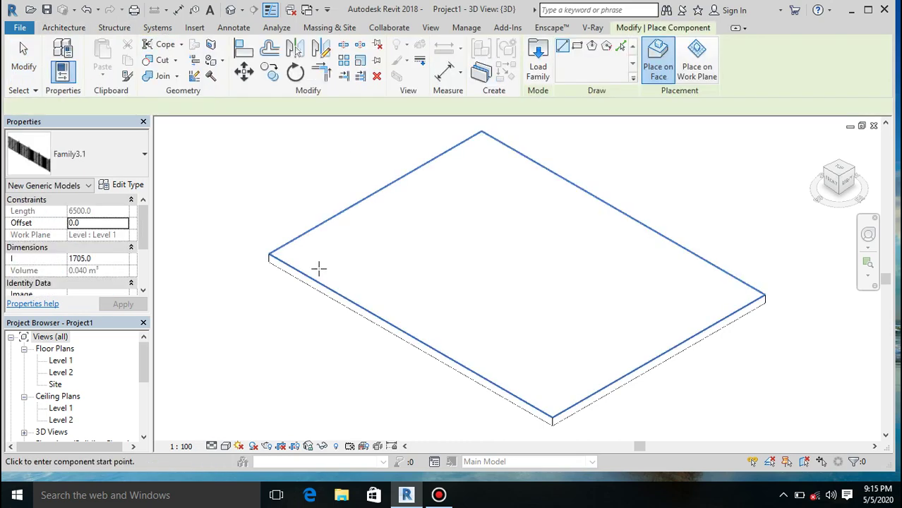
left_click(307, 256)
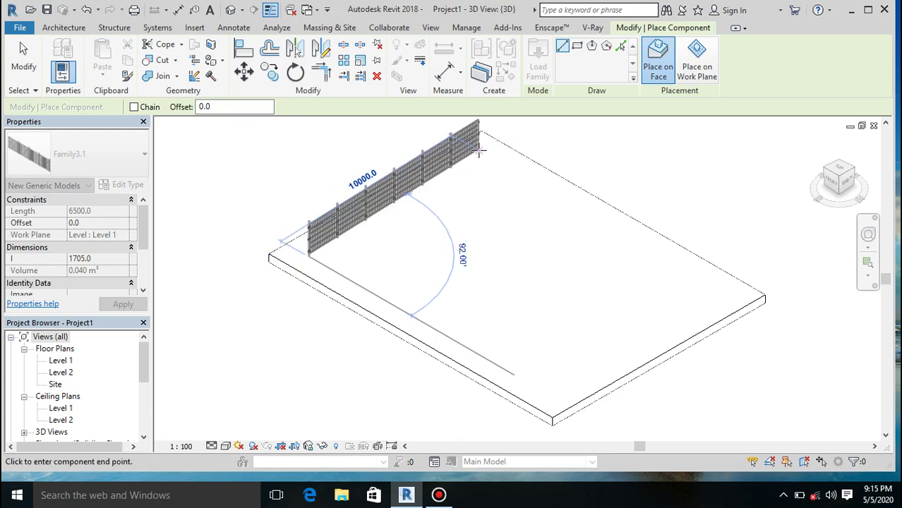
scroll(477, 150, "up", 4)
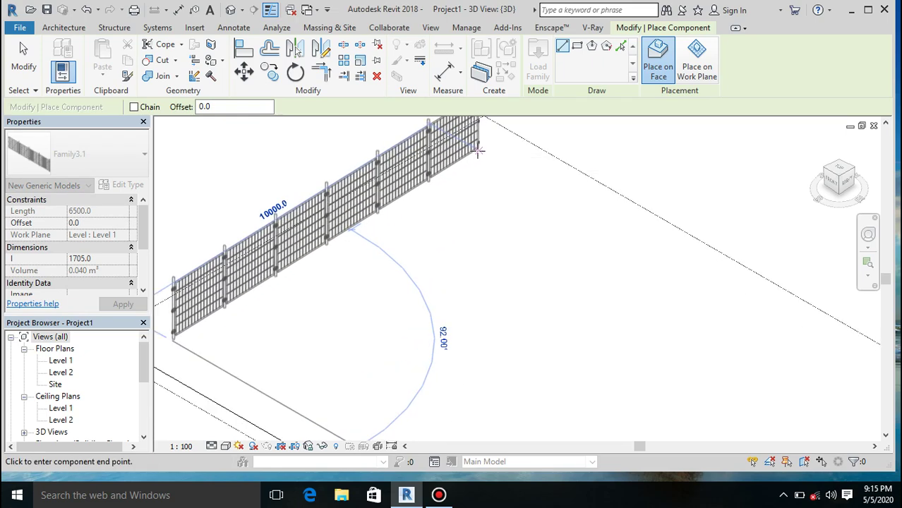
scroll(478, 150, "up", 3)
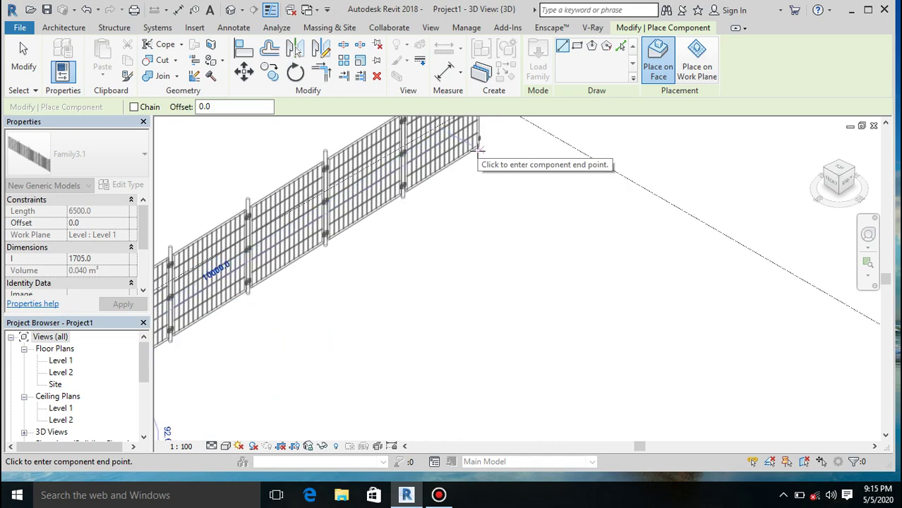
scroll(479, 149, "up", 2)
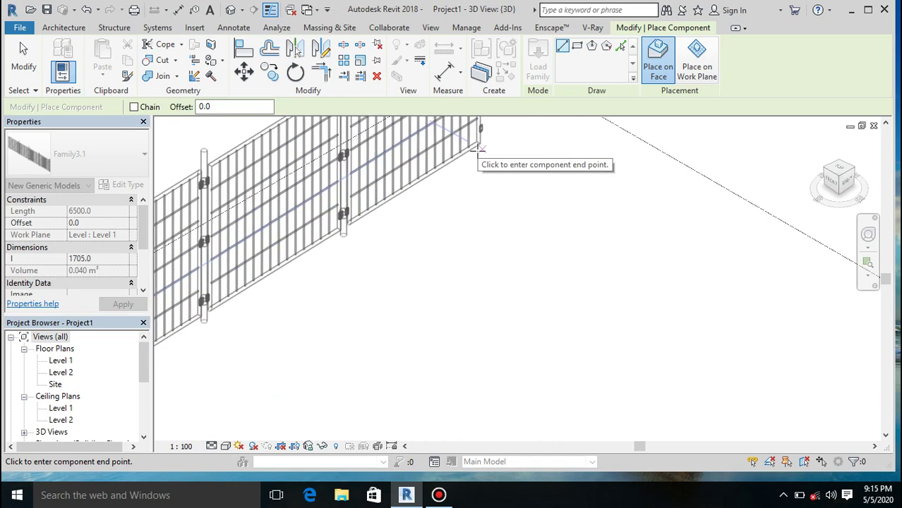
left_click(478, 150)
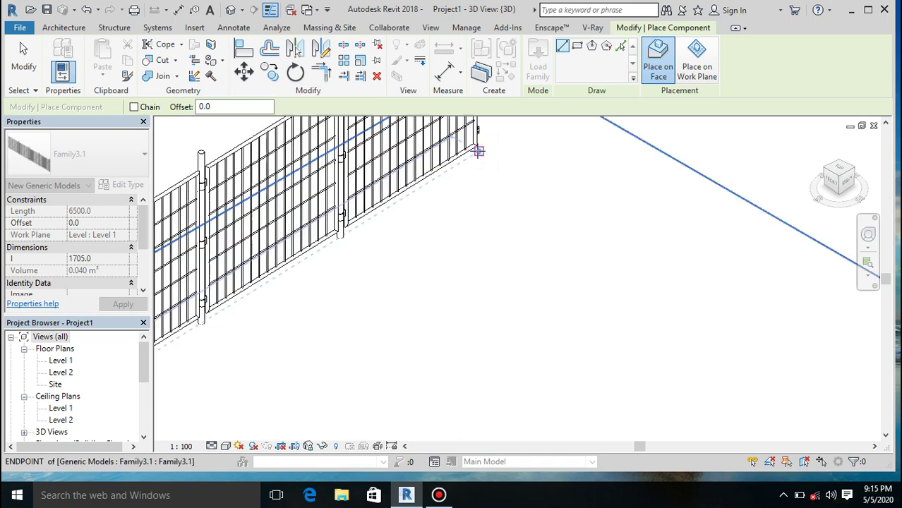
scroll(194, 325, "up", 2)
scroll(195, 325, "up", 2)
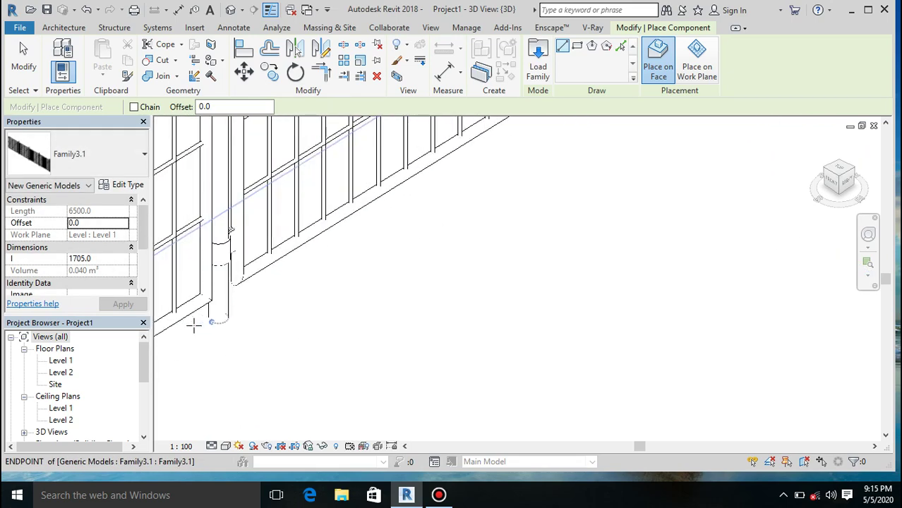
scroll(194, 325, "up", 2)
scroll(329, 240, "down", 4)
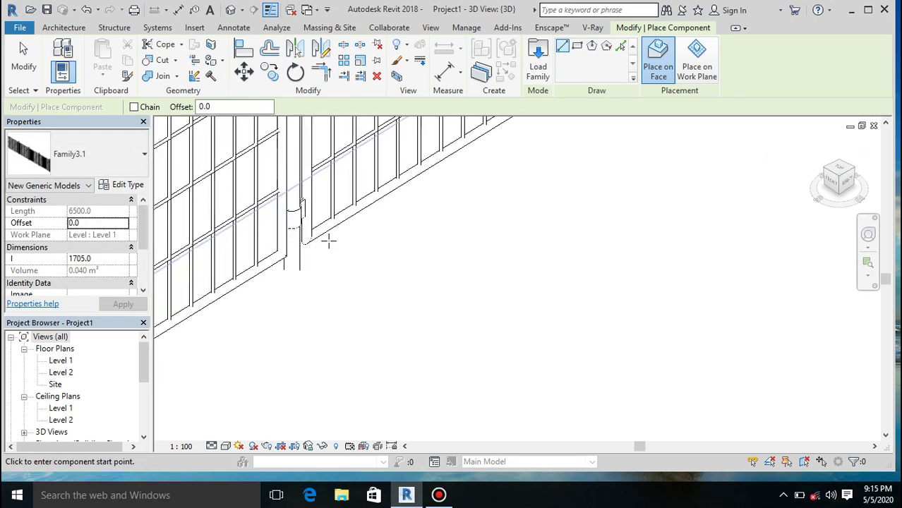
scroll(329, 240, "down", 4)
scroll(262, 354, "up", 2)
Switch the 3D view to Realistic visual style
left_click(226, 446)
left_click(244, 417)
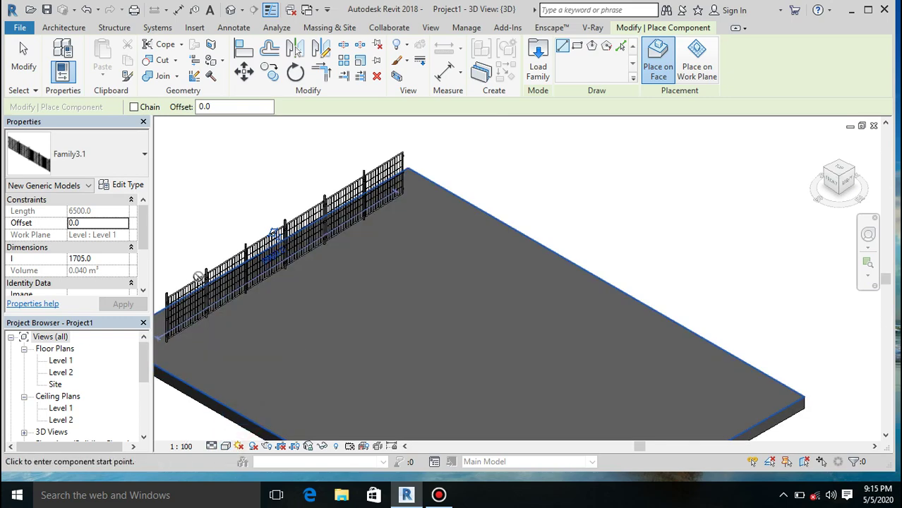
scroll(259, 245, "up", 5)
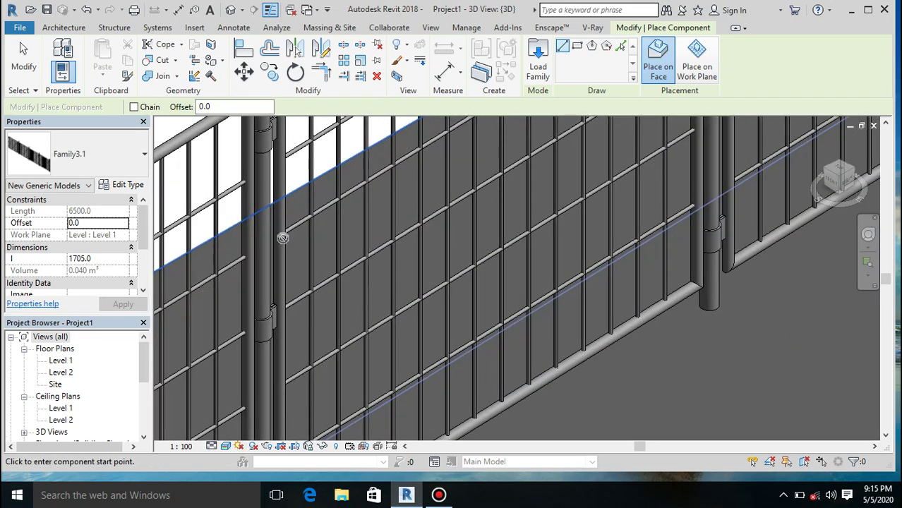
scroll(320, 232, "down", 2)
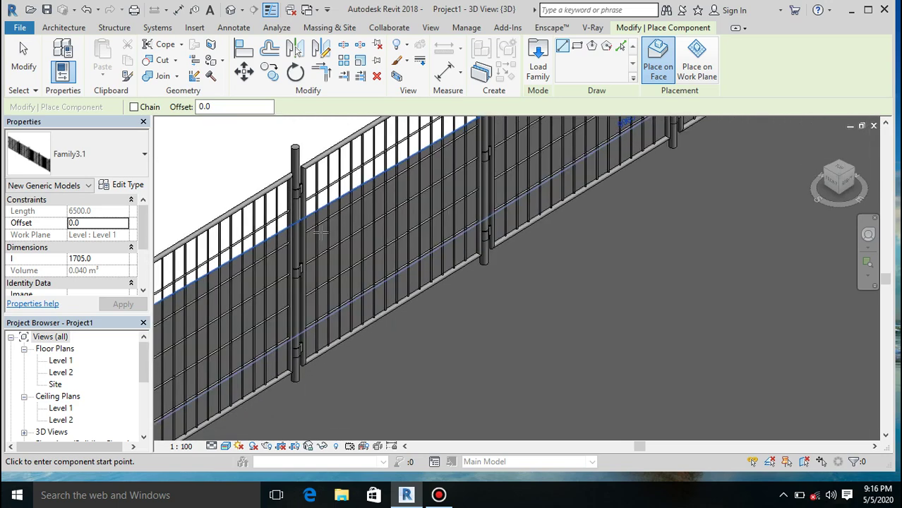
Zoom in and out to review the fence run, then exit Place Component
scroll(320, 231, "down", 4)
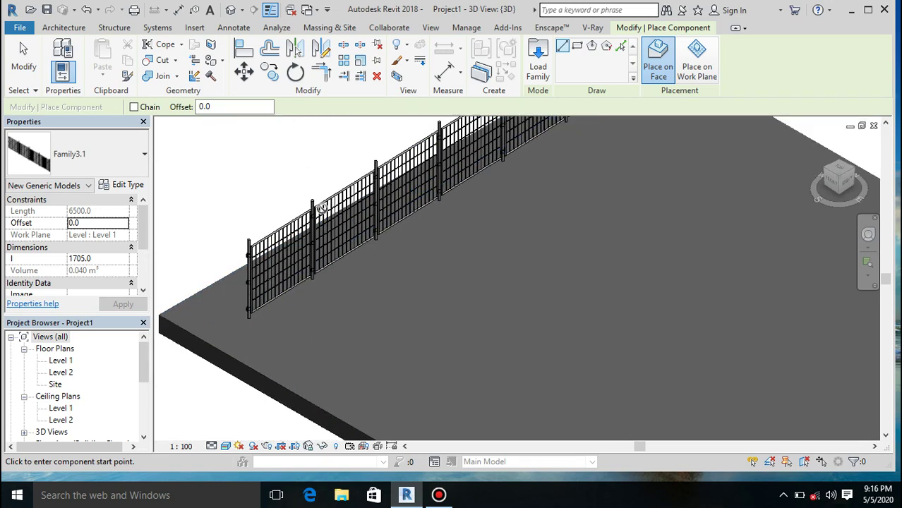
scroll(322, 208, "down", 5)
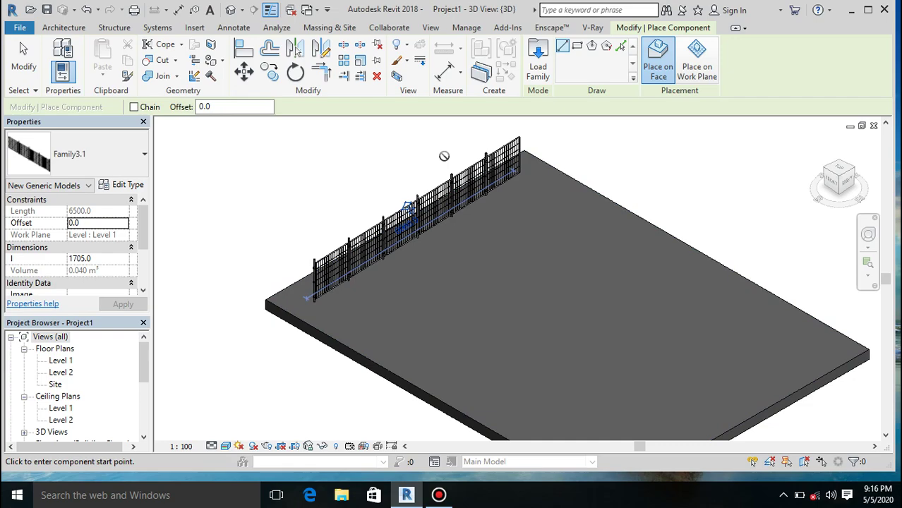
scroll(444, 156, "up", 5)
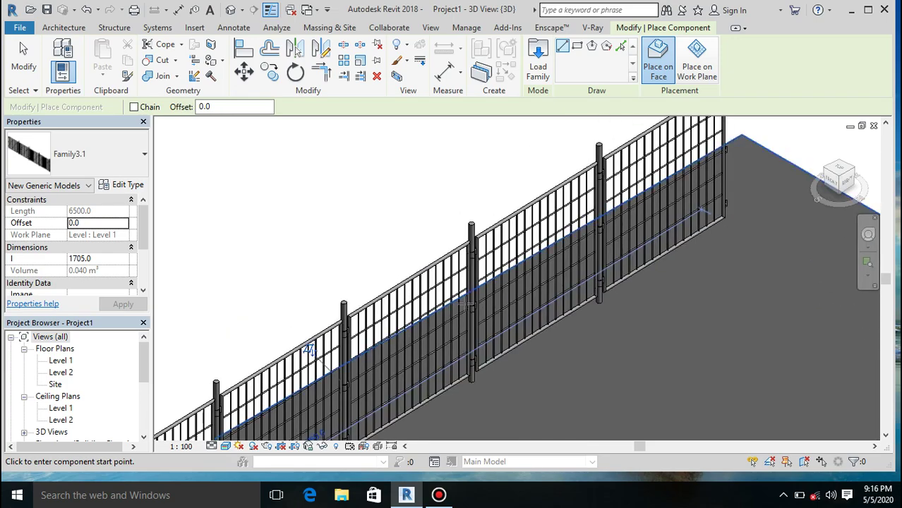
scroll(468, 304, "up", 5)
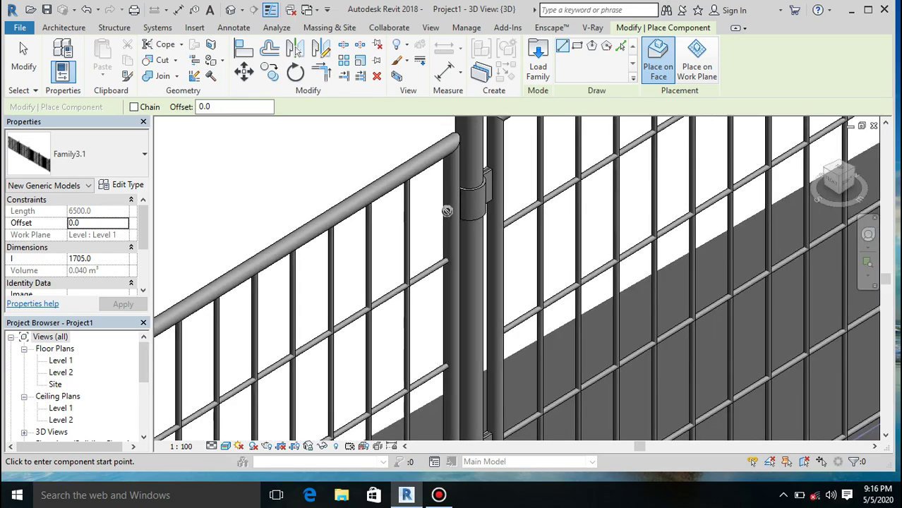
scroll(447, 211, "down", 5)
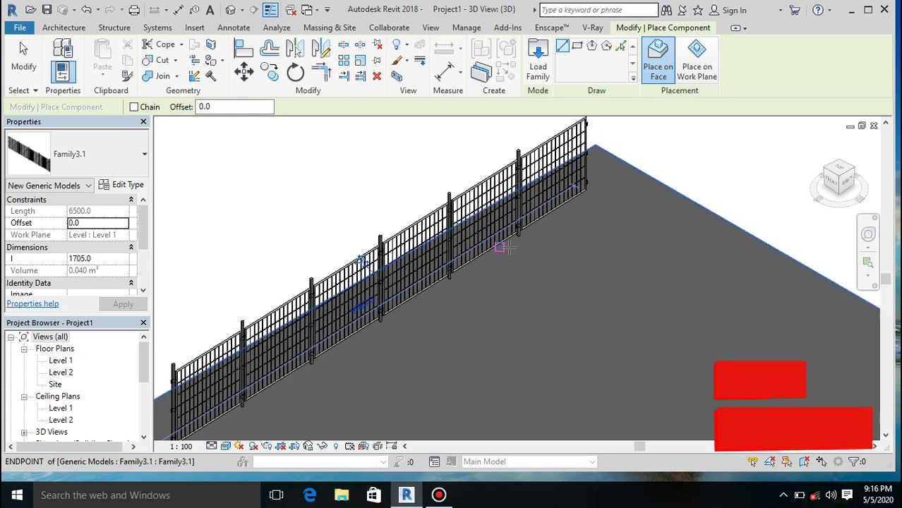
scroll(494, 252, "down", 3)
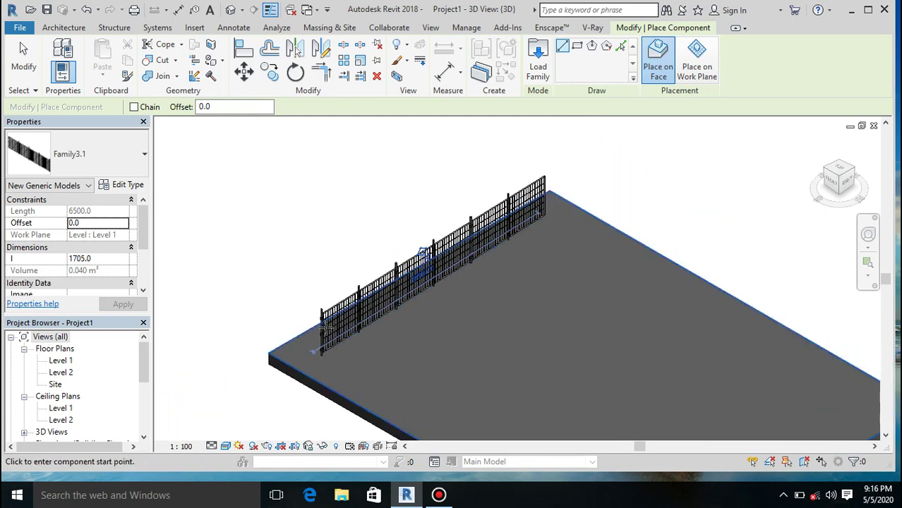
key("Escape")
scroll(326, 334, "up", 1)
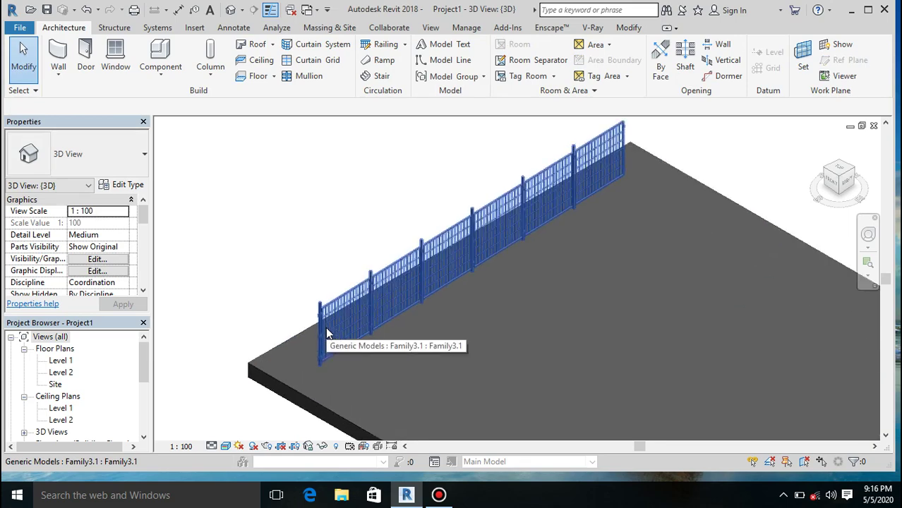
scroll(326, 334, "up", 2)
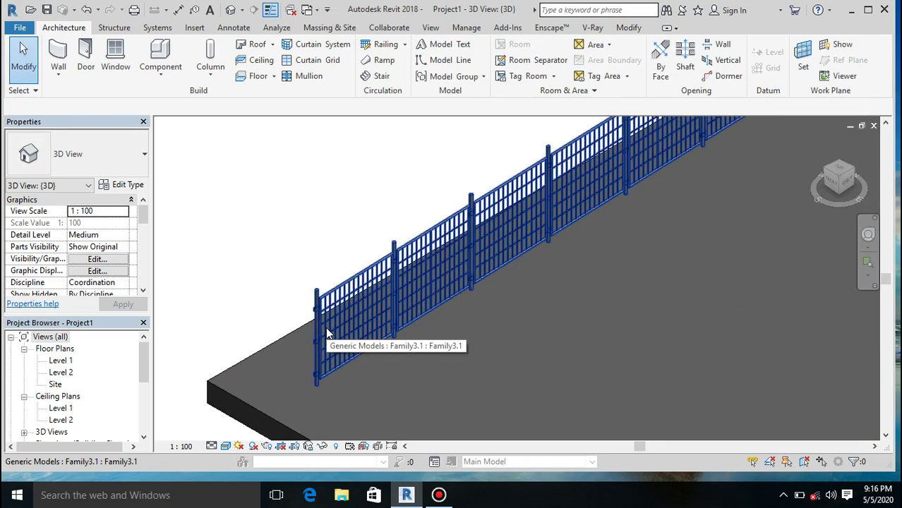